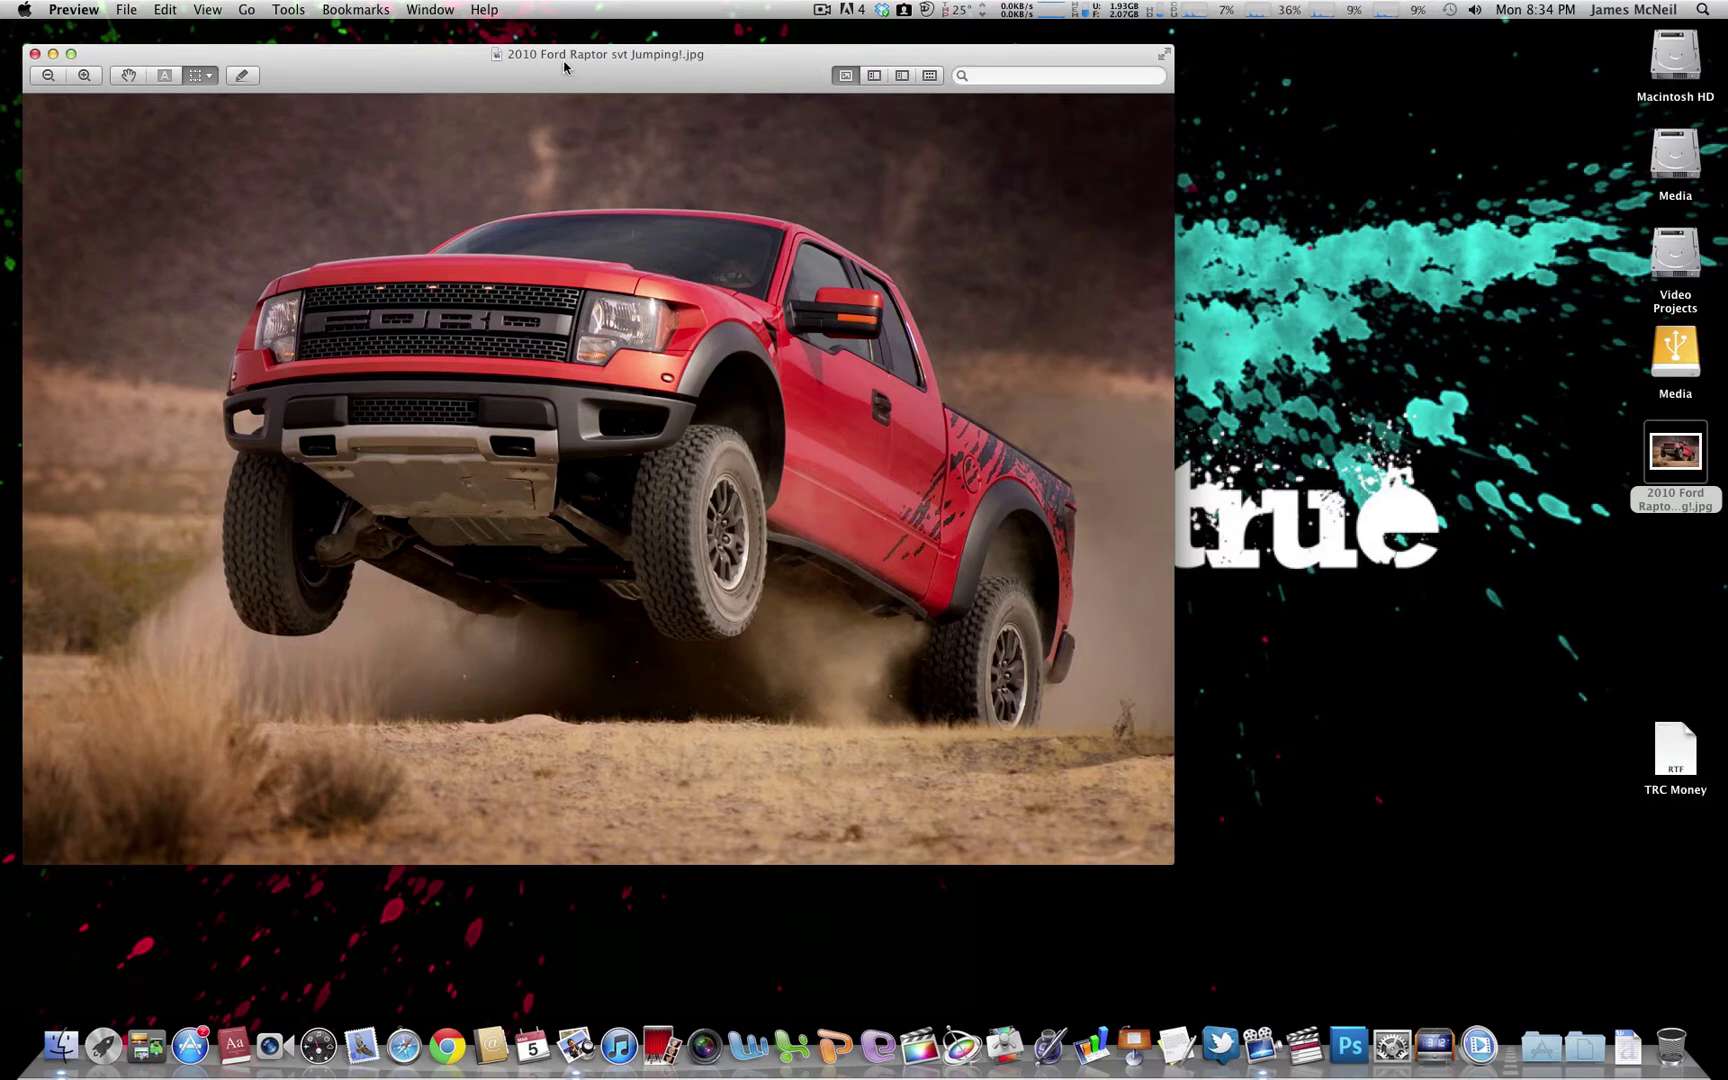
Compare the truck photo with the Ford Raptor Jump OOB.jpg example in Preview, then close both.
{"action": "left_click_drag", "start_coordinate": [564, 61], "coordinate": [775, 37]}
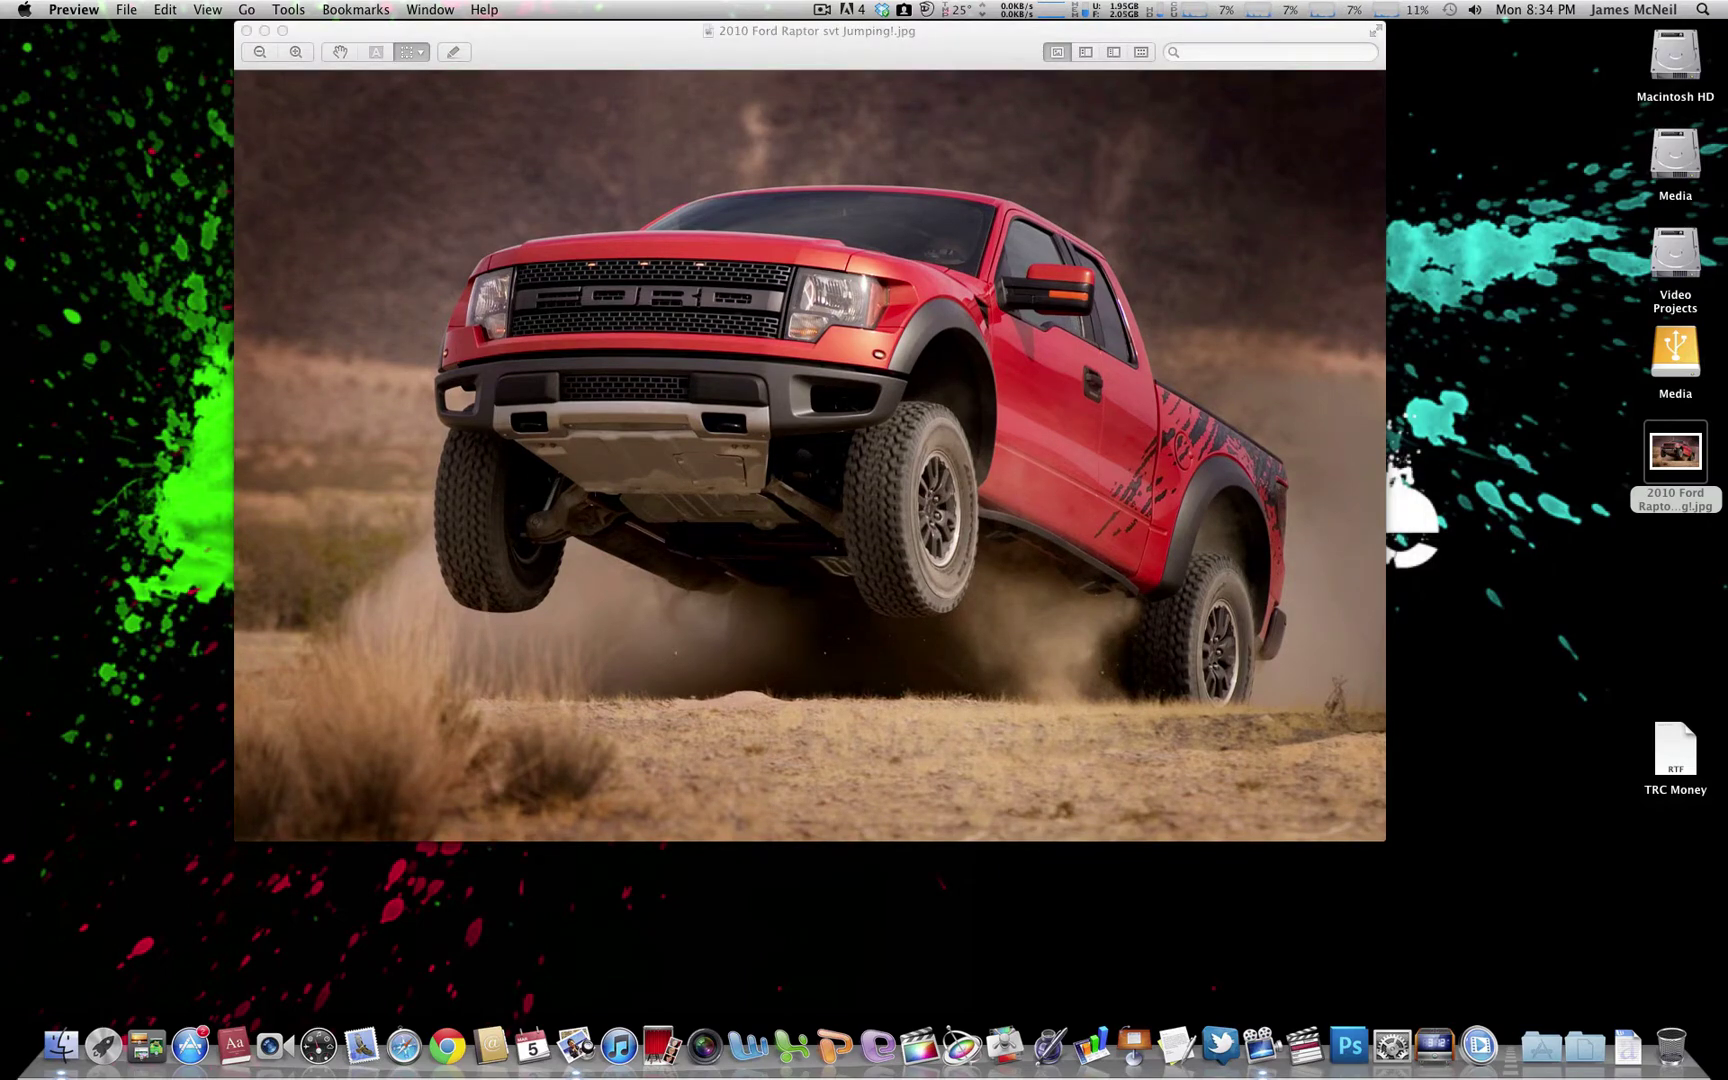
{"action": "left_click_drag", "start_coordinate": [1720, 199], "coordinate": [884, 61]}
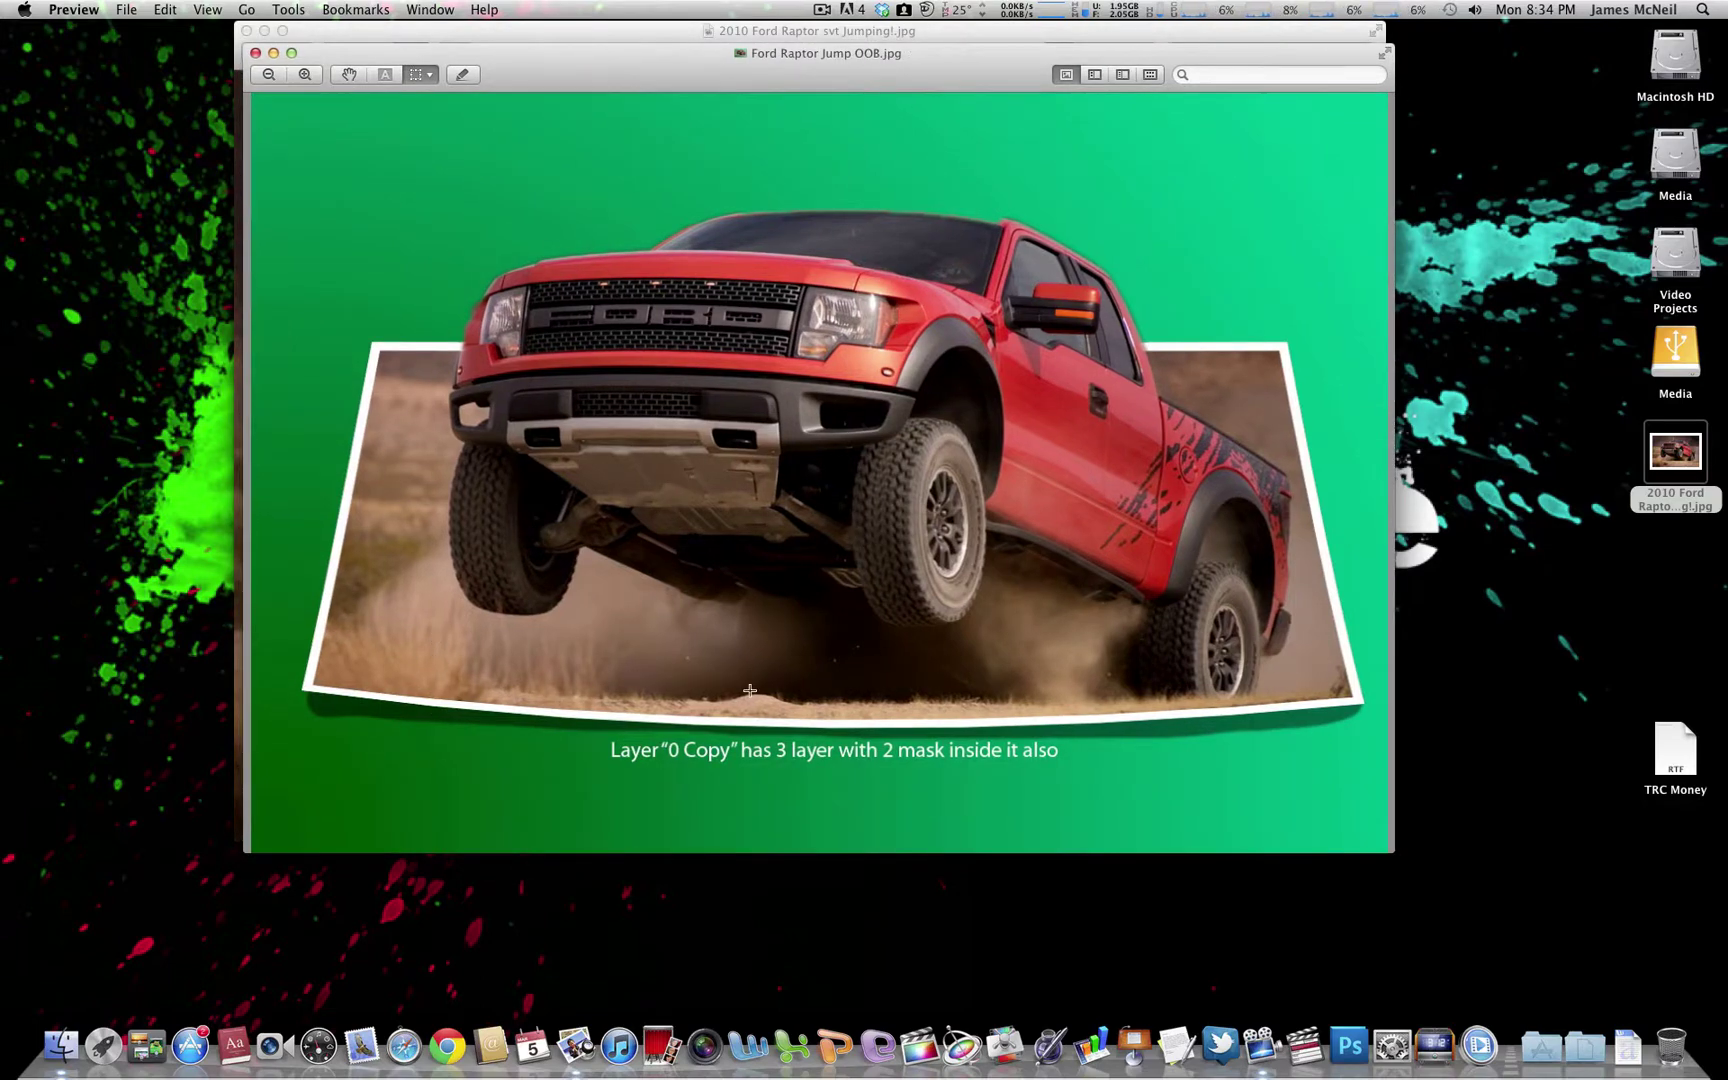
{"action": "left_click", "coordinate": [255, 53]}
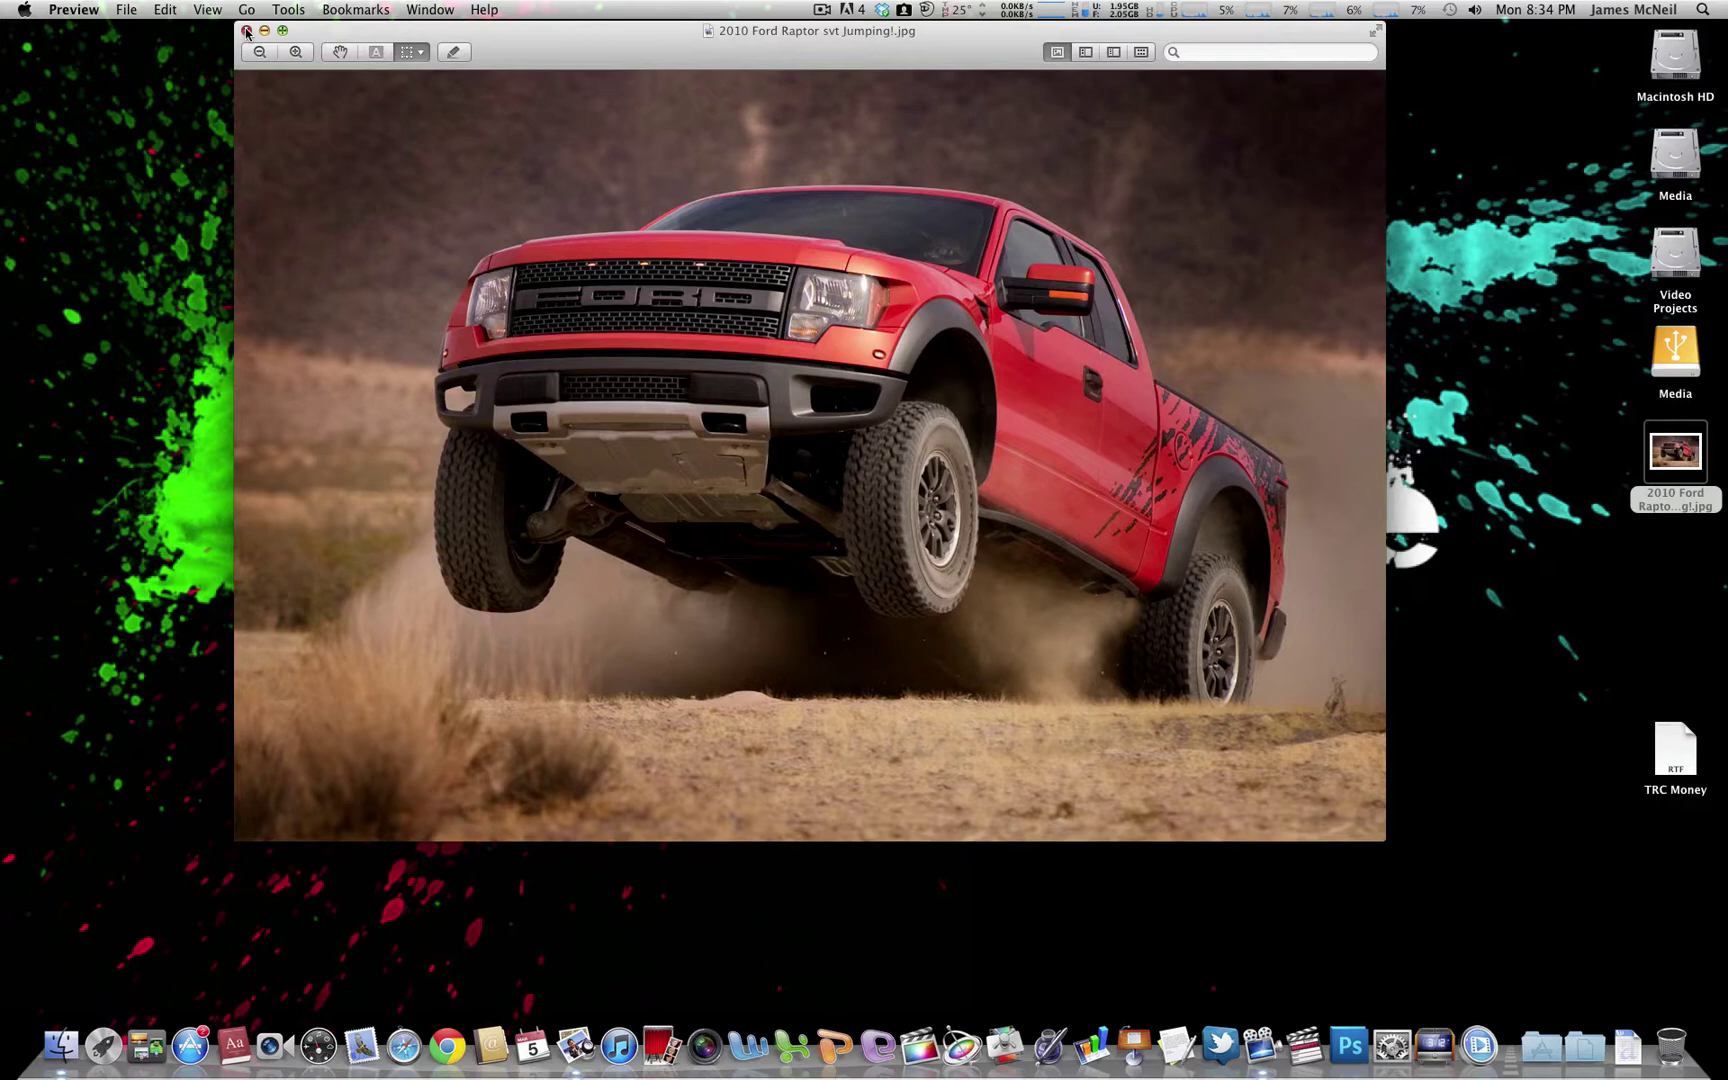
{"action": "left_click", "coordinate": [246, 31]}
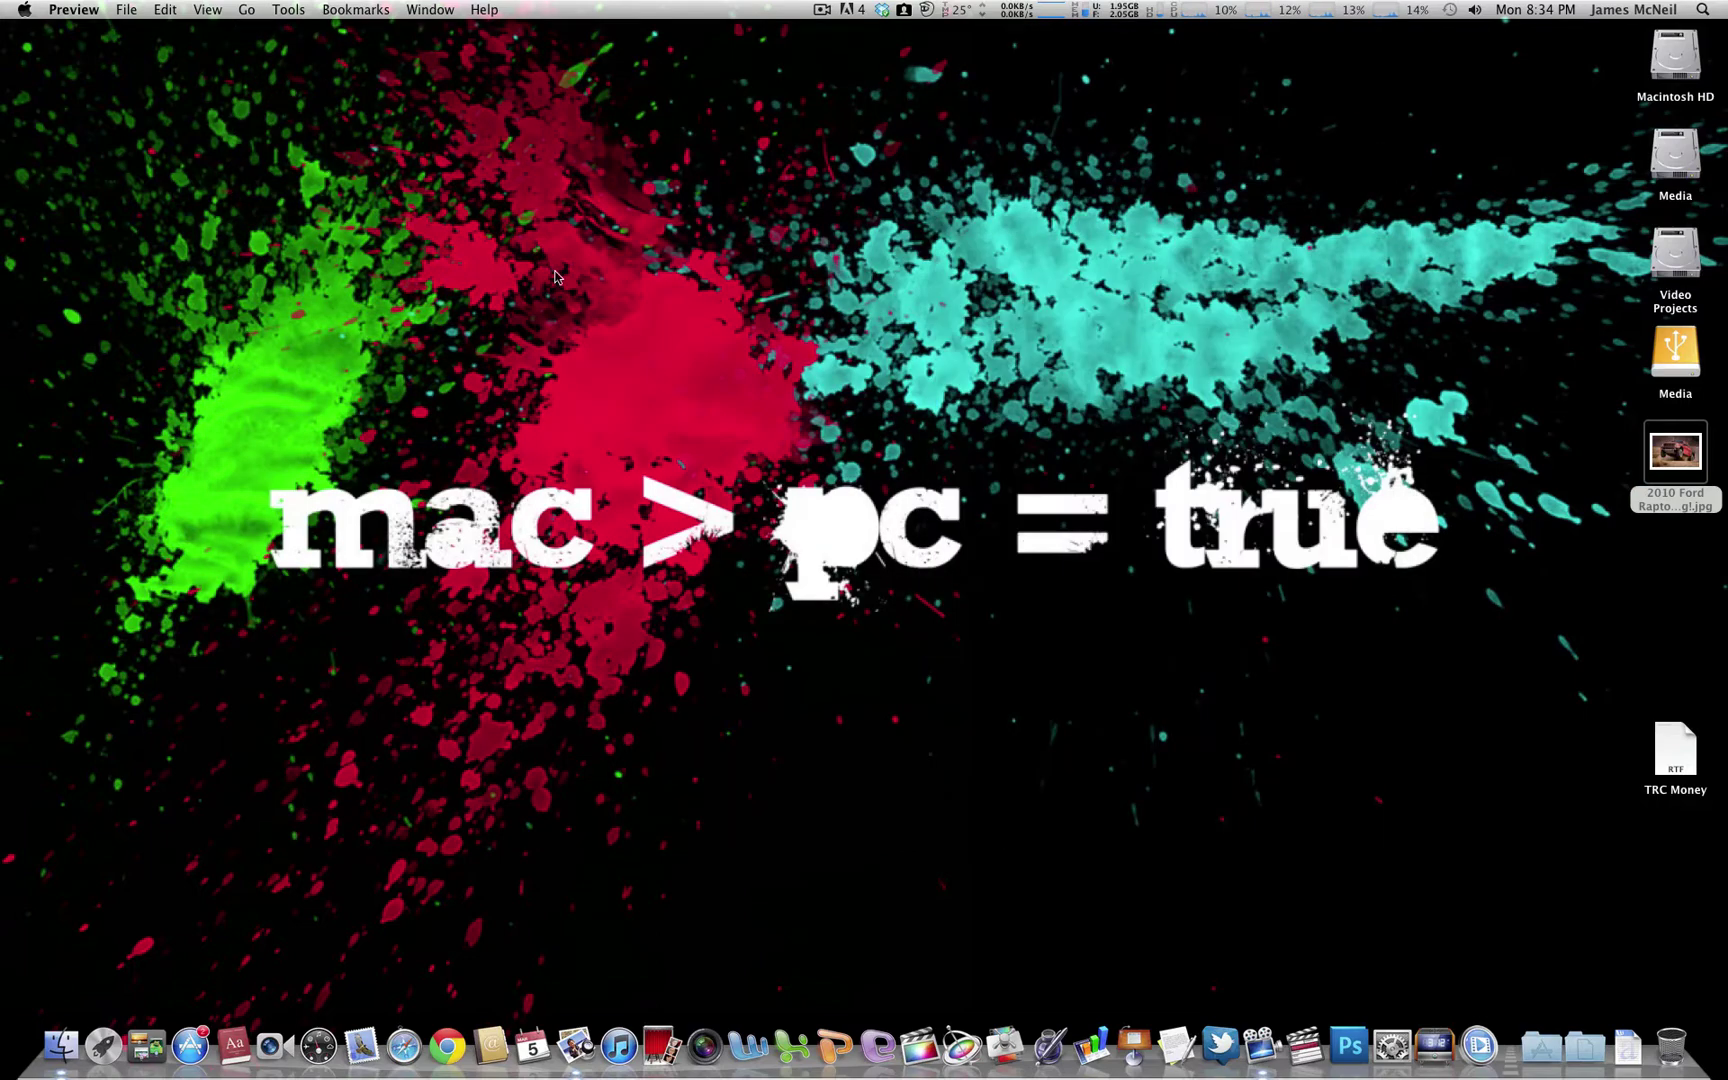
Launch Photoshop and open 2010 Ford Raptor svt Jumping!.jpg from the Desktop.
{"action": "left_click", "coordinate": [1337, 1035]}
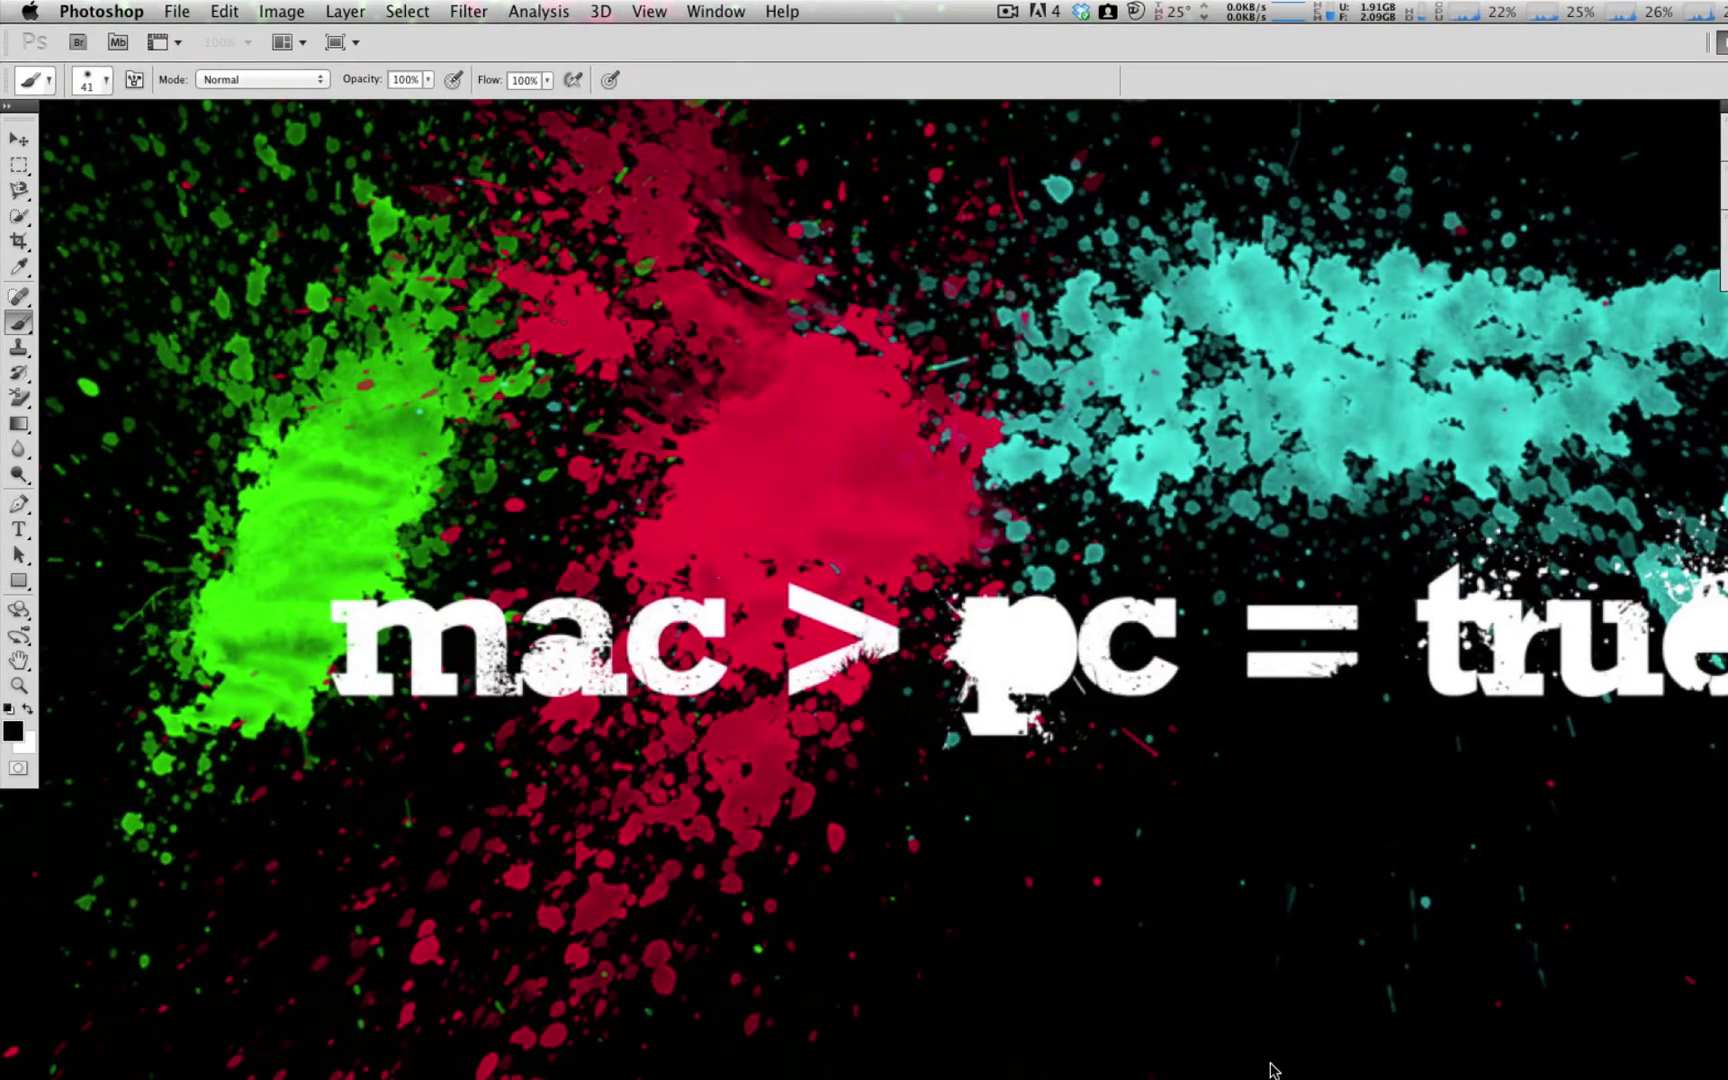
{"action": "left_click", "coordinate": [192, 17]}
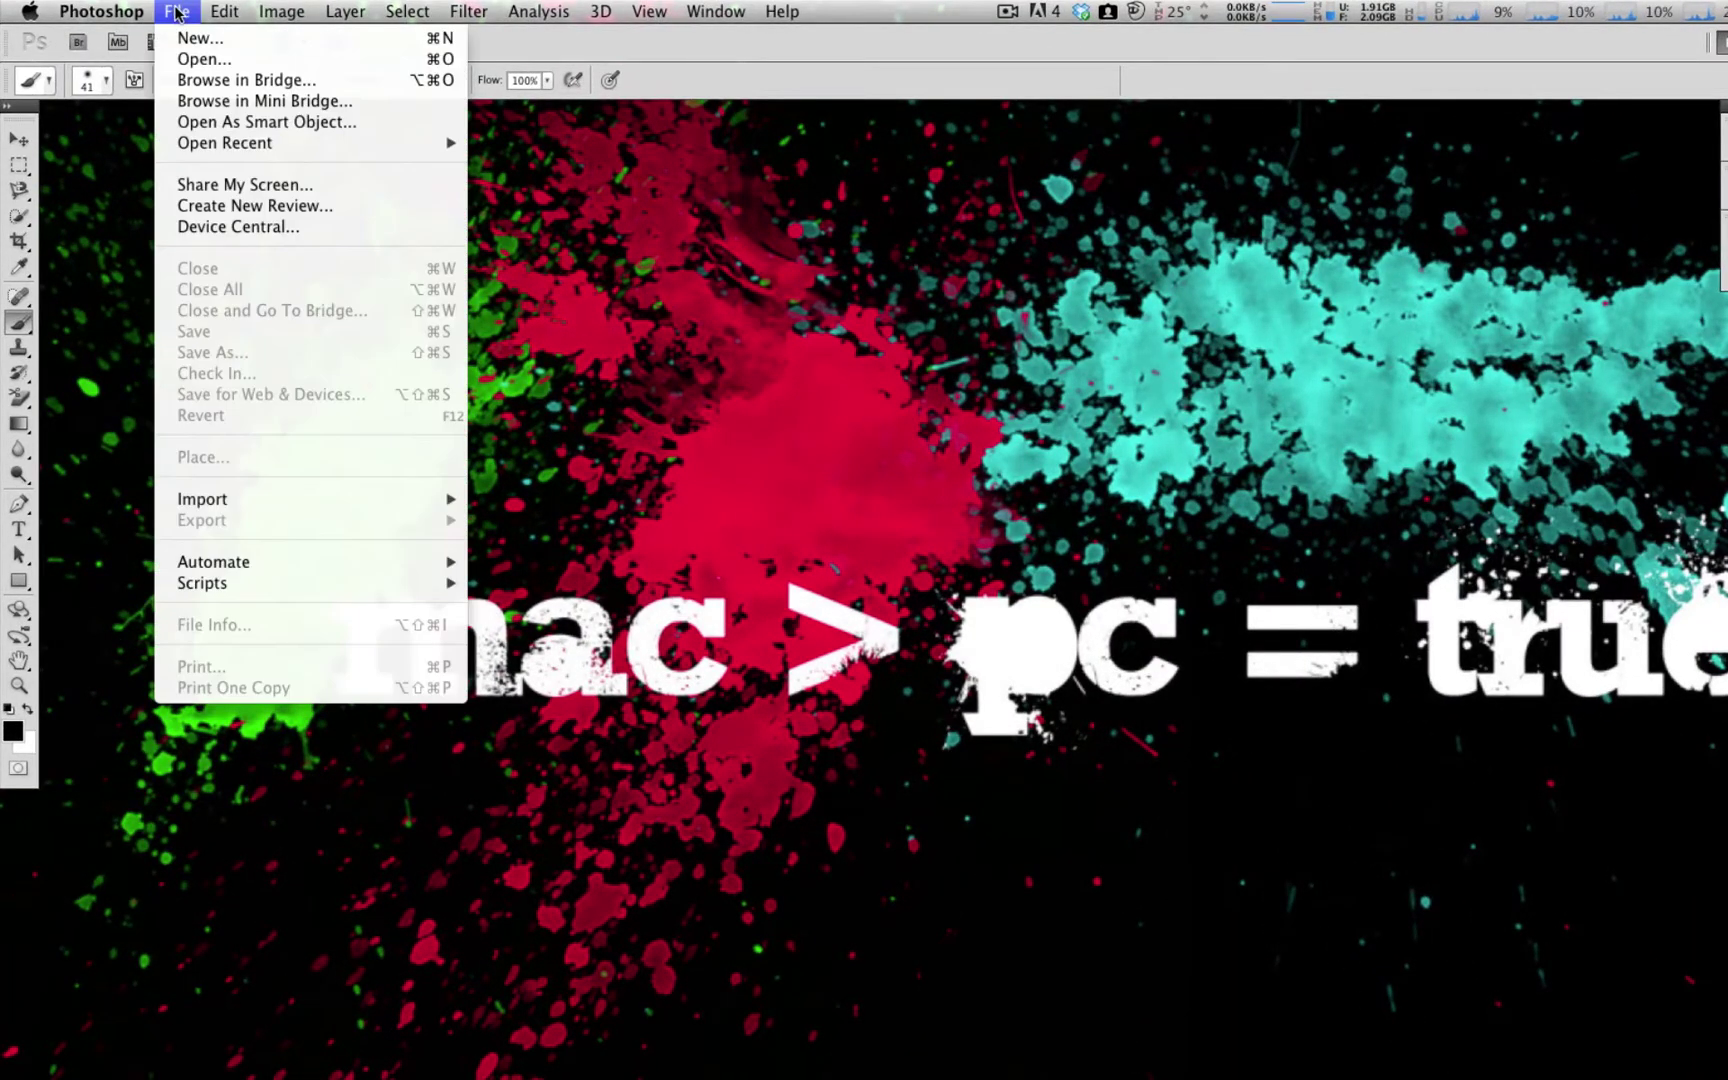
{"action": "left_click", "coordinate": [200, 60]}
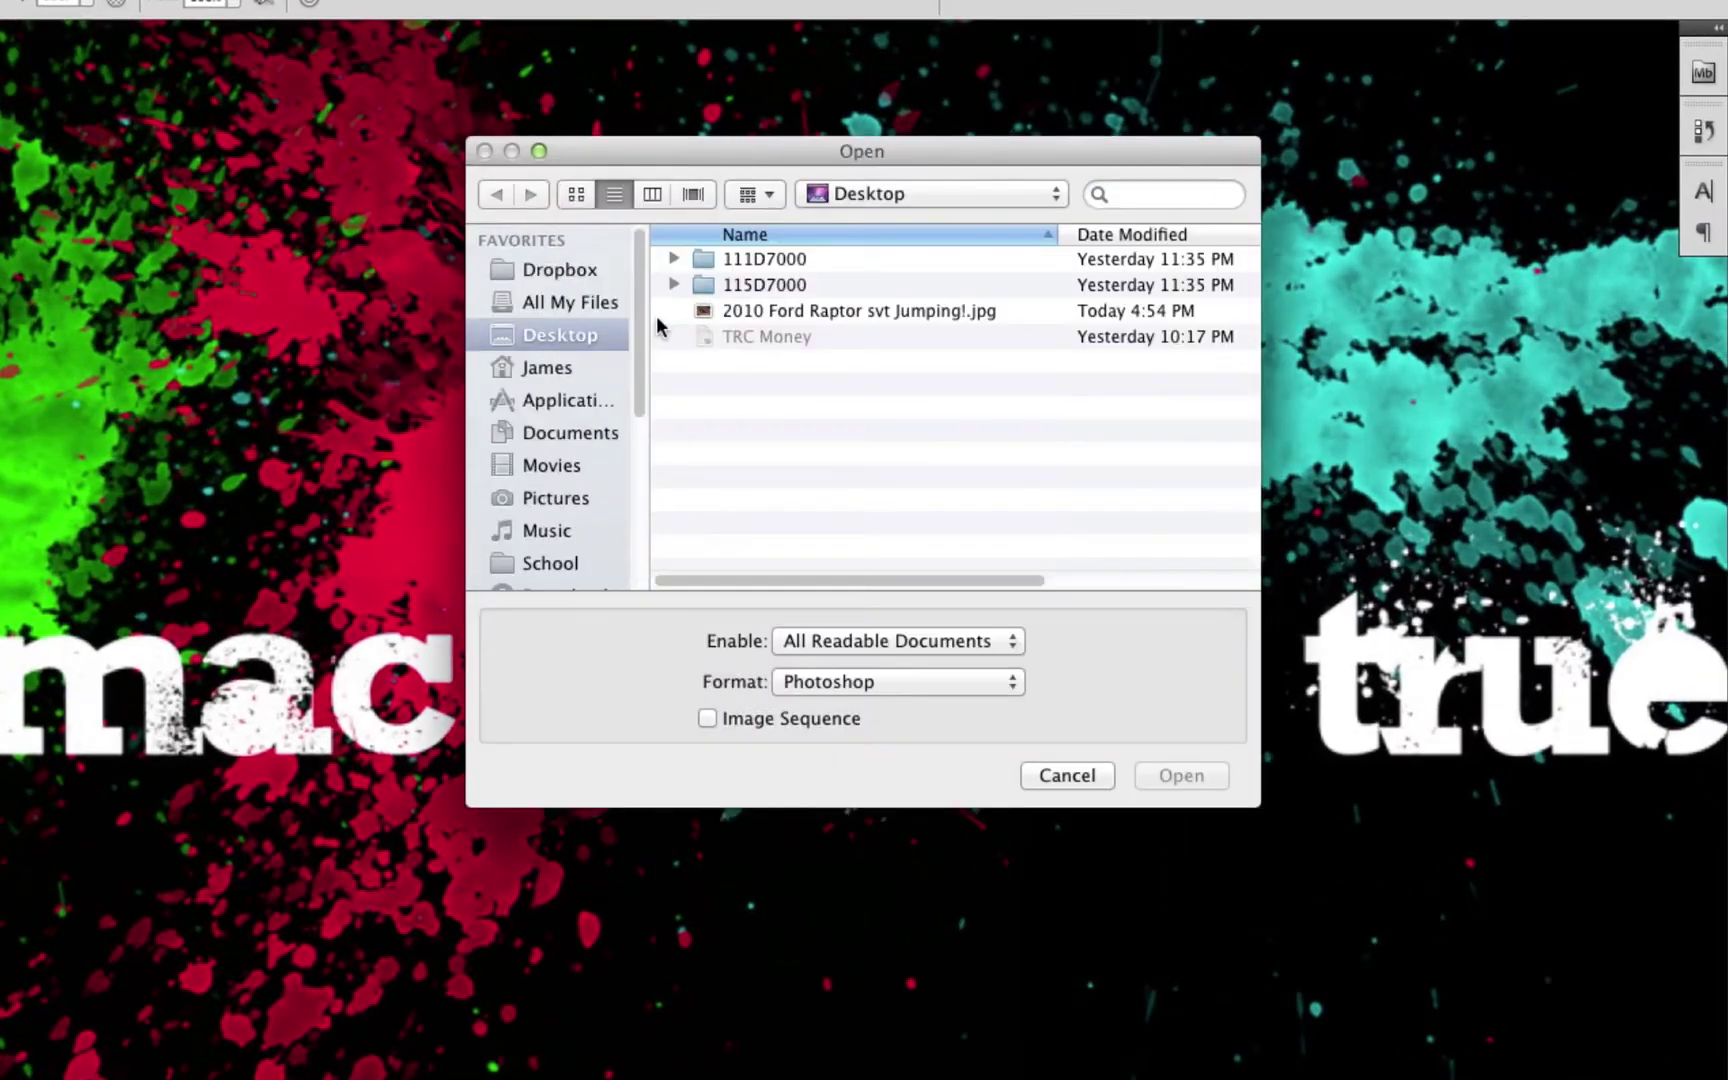
{"action": "left_click", "coordinate": [805, 312]}
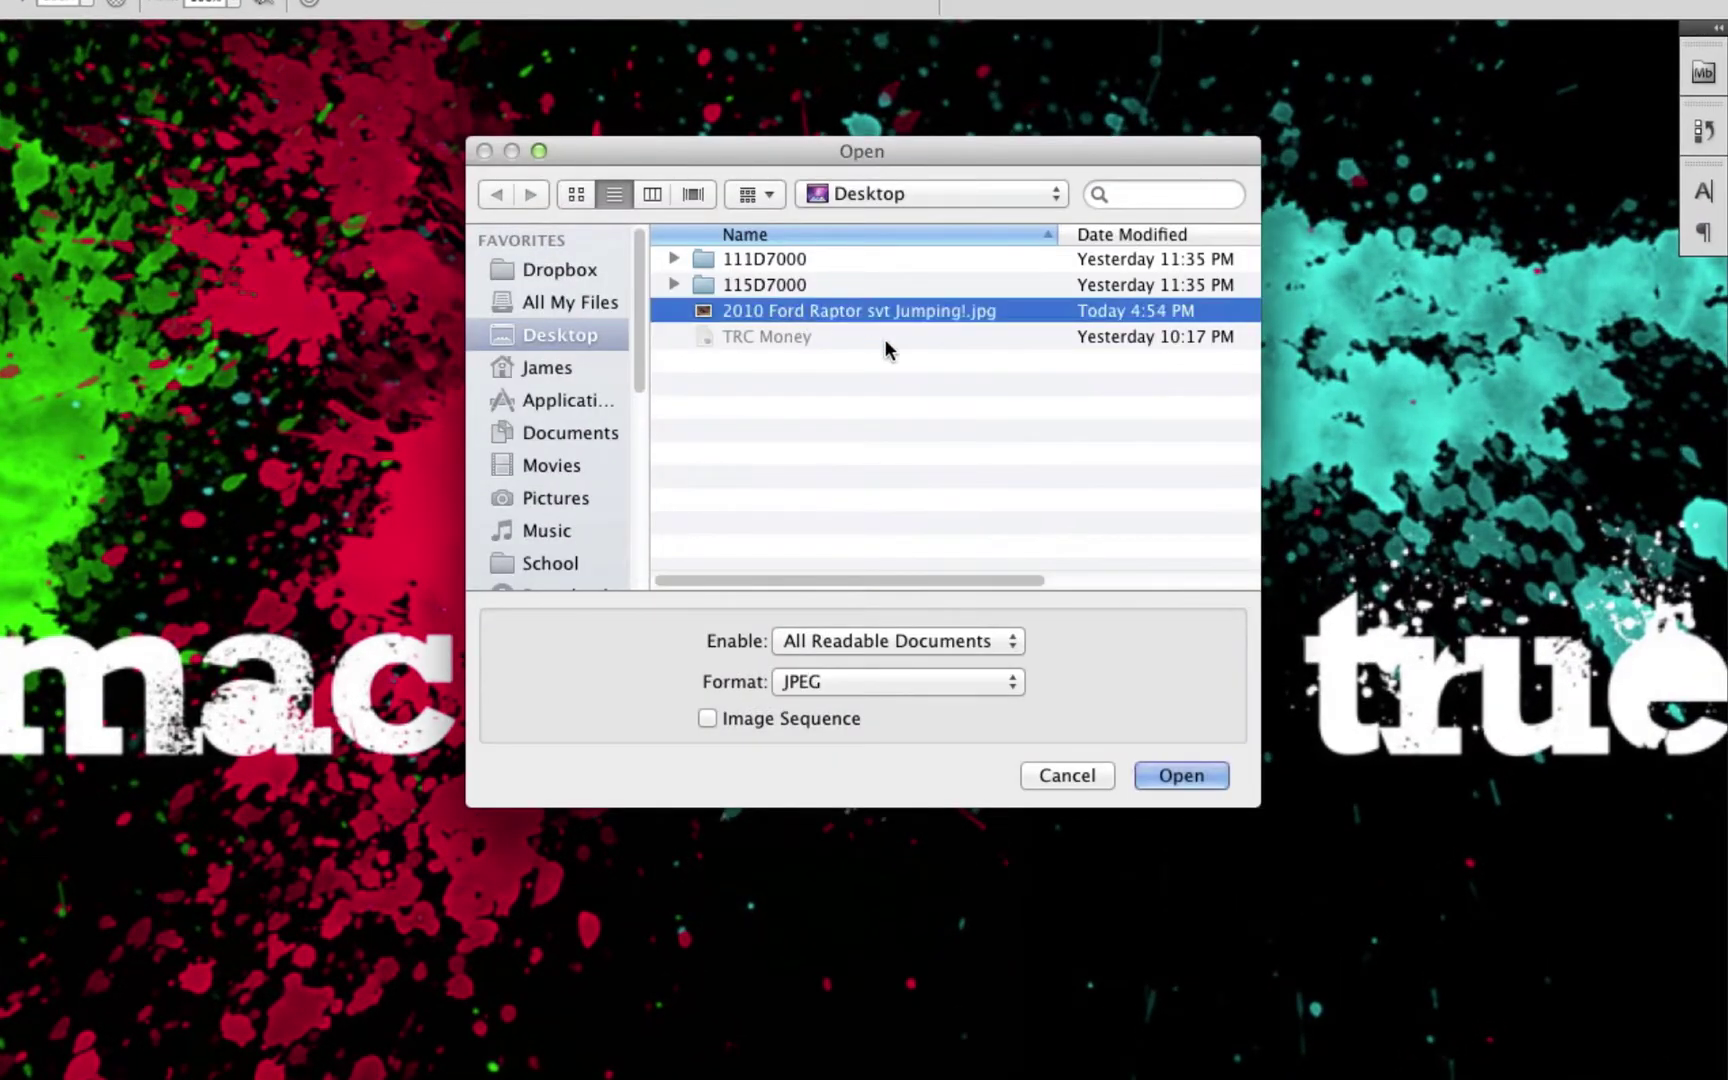
{"action": "left_click", "coordinate": [1196, 774]}
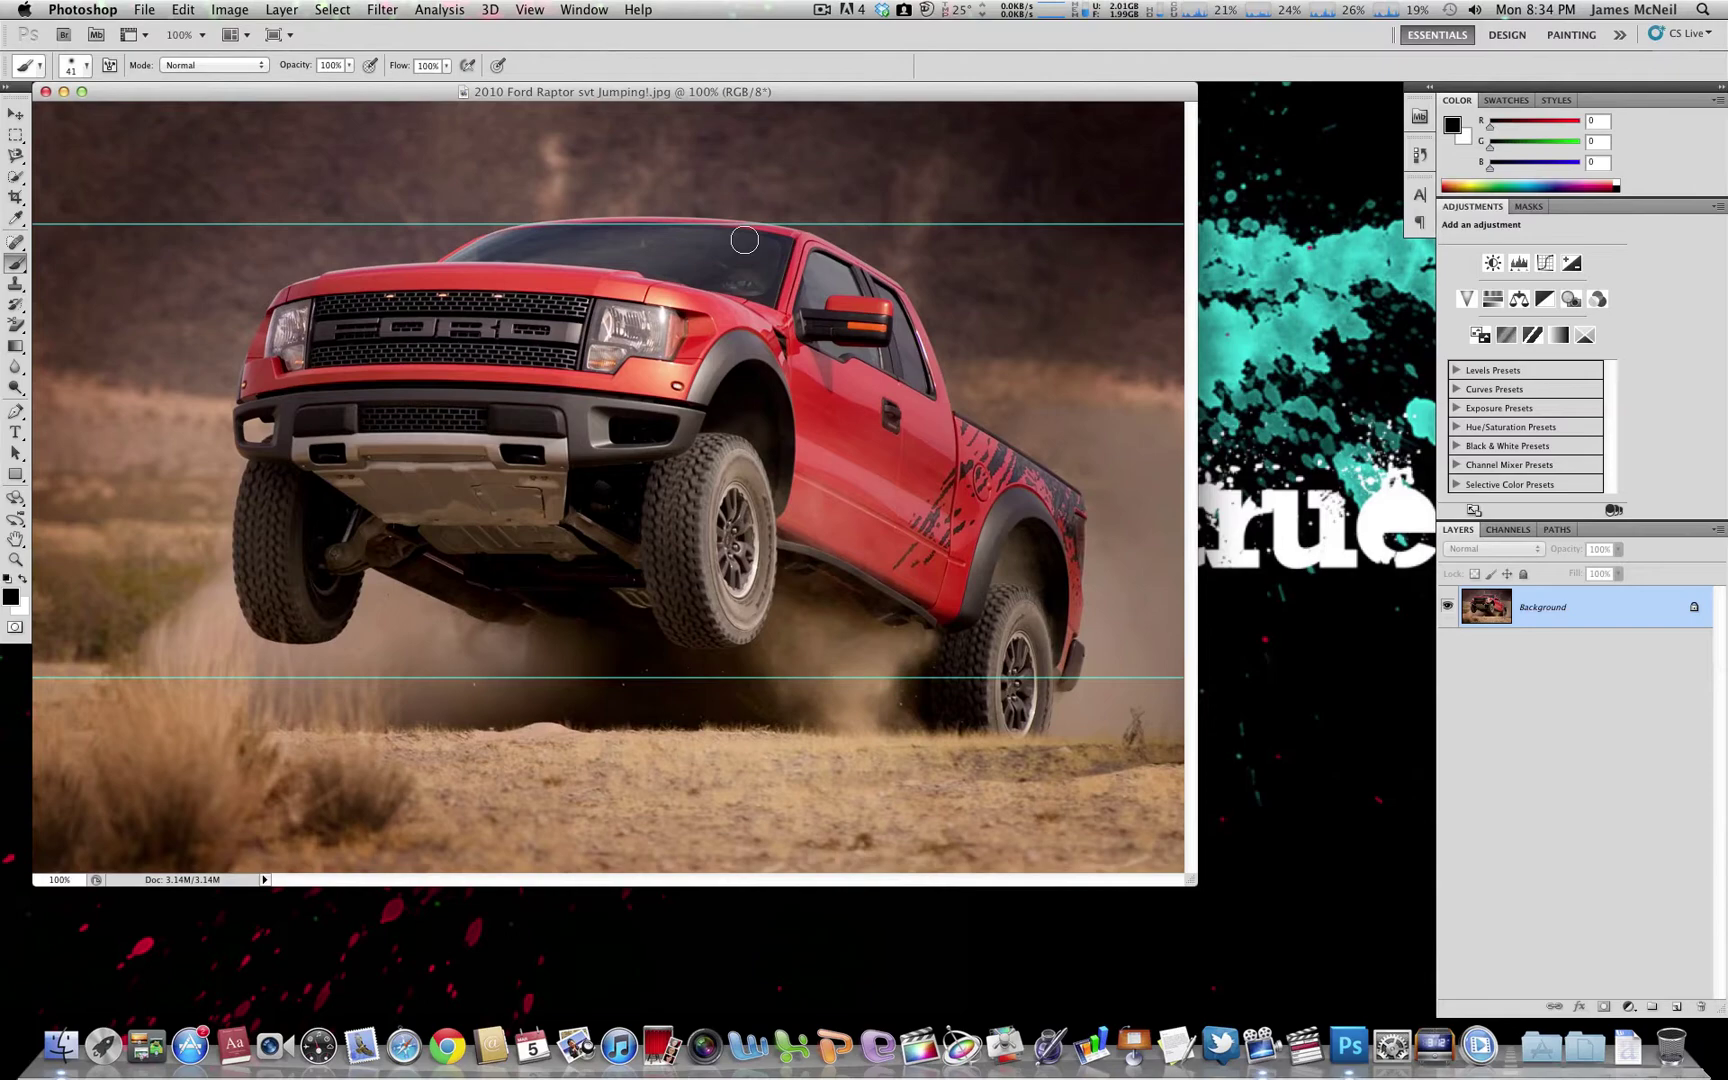
Remove the top and bottom guides and unlock the Background layer into Layer 0.
{"action": "left_click_drag", "start_coordinate": [648, 86], "coordinate": [800, 96]}
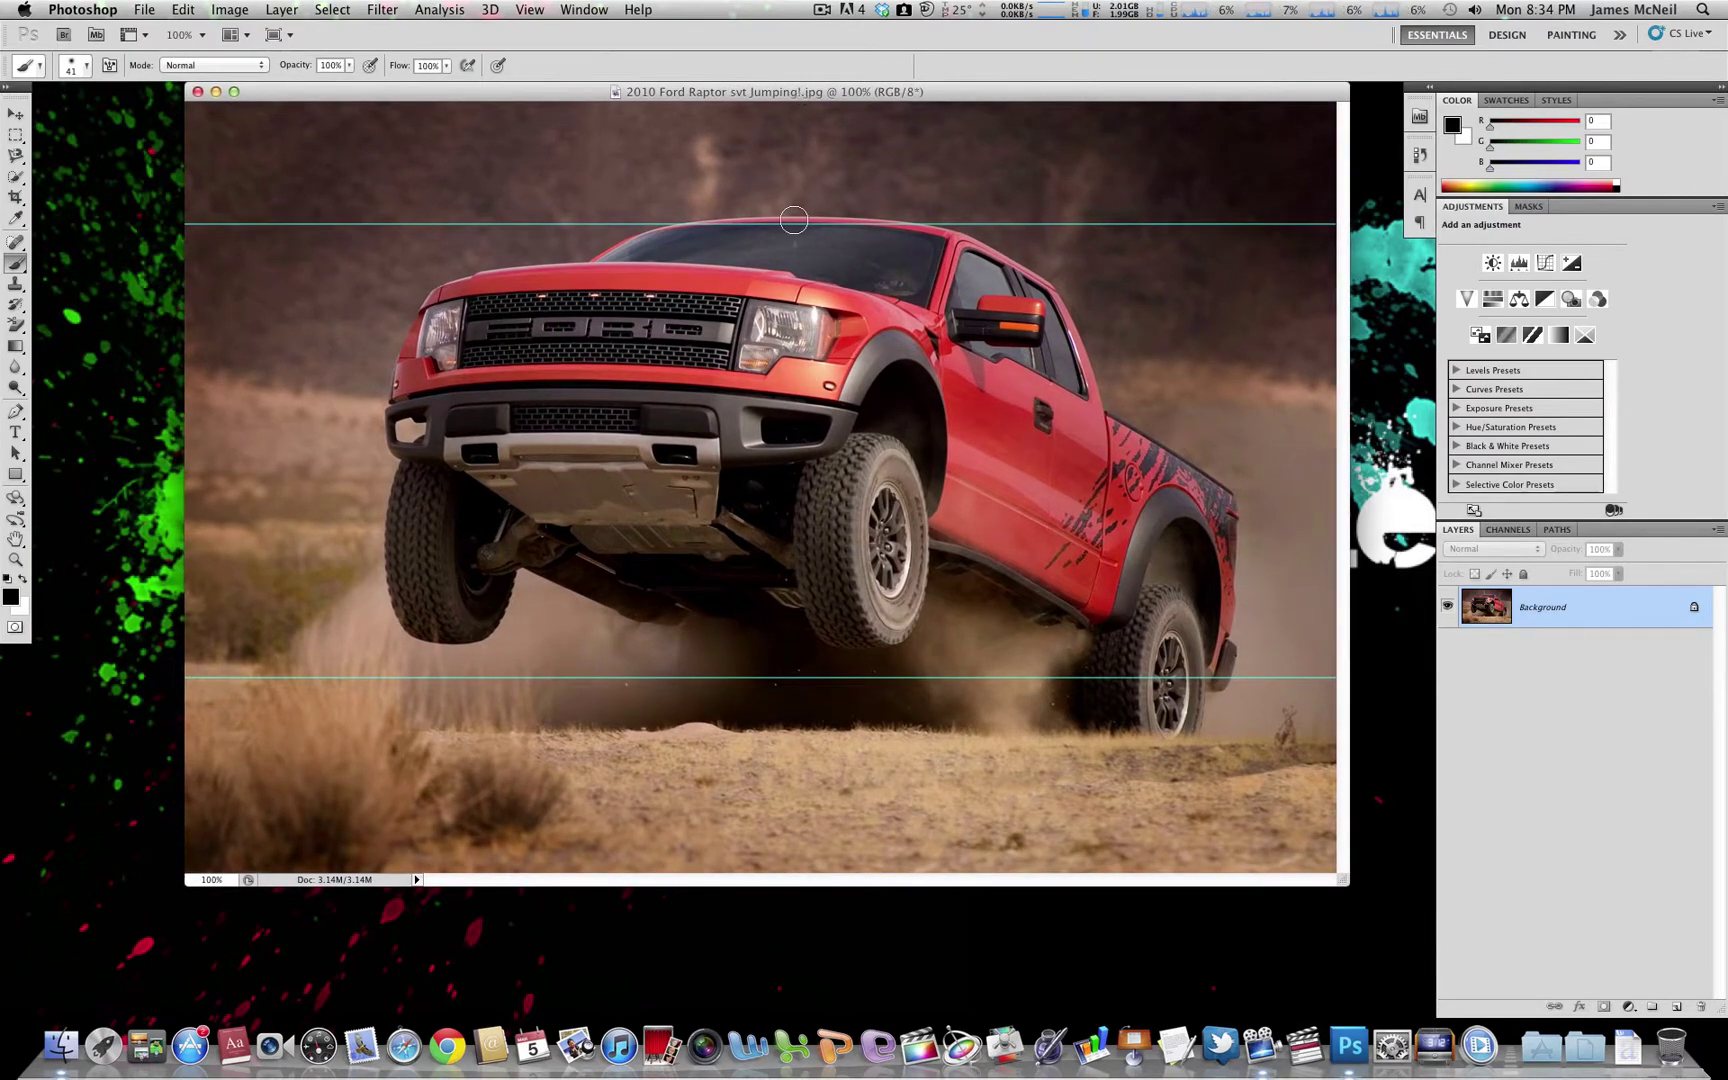
{"action": "left_click", "coordinate": [16, 114]}
{"action": "left_click_drag", "start_coordinate": [564, 225], "coordinate": [600, 80]}
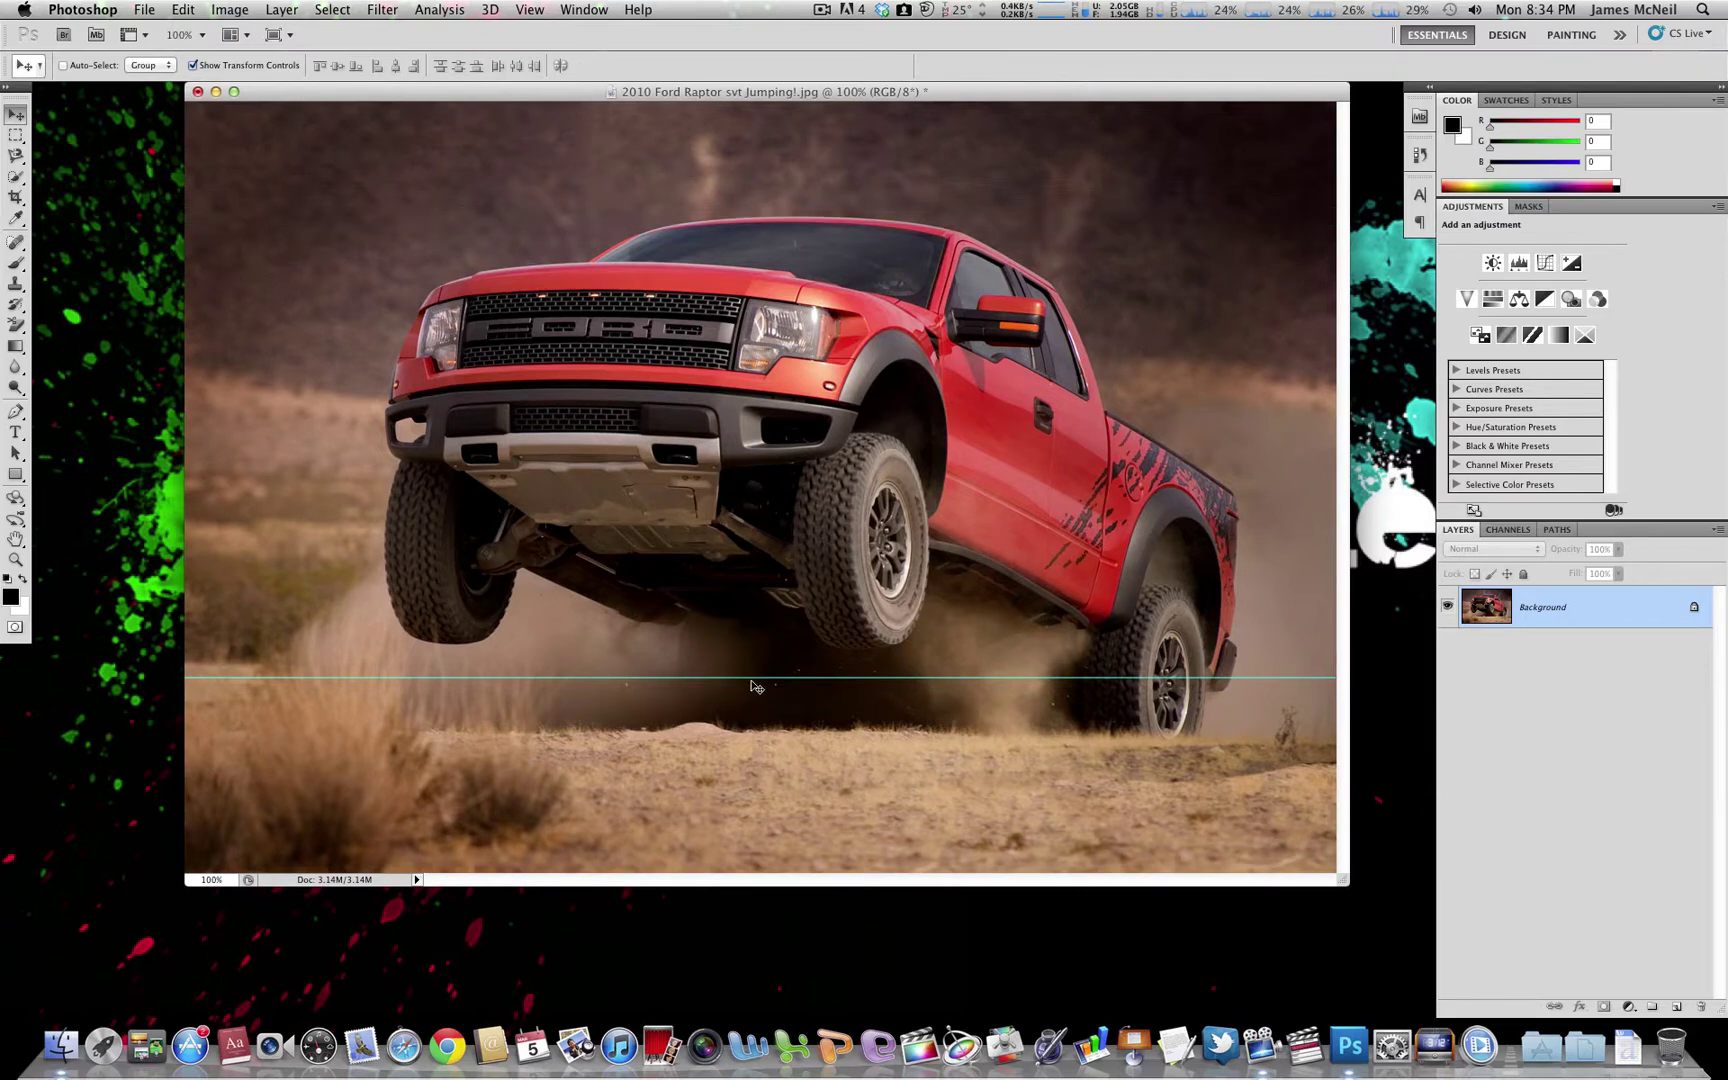
{"action": "left_click_drag", "start_coordinate": [770, 677], "coordinate": [784, 893]}
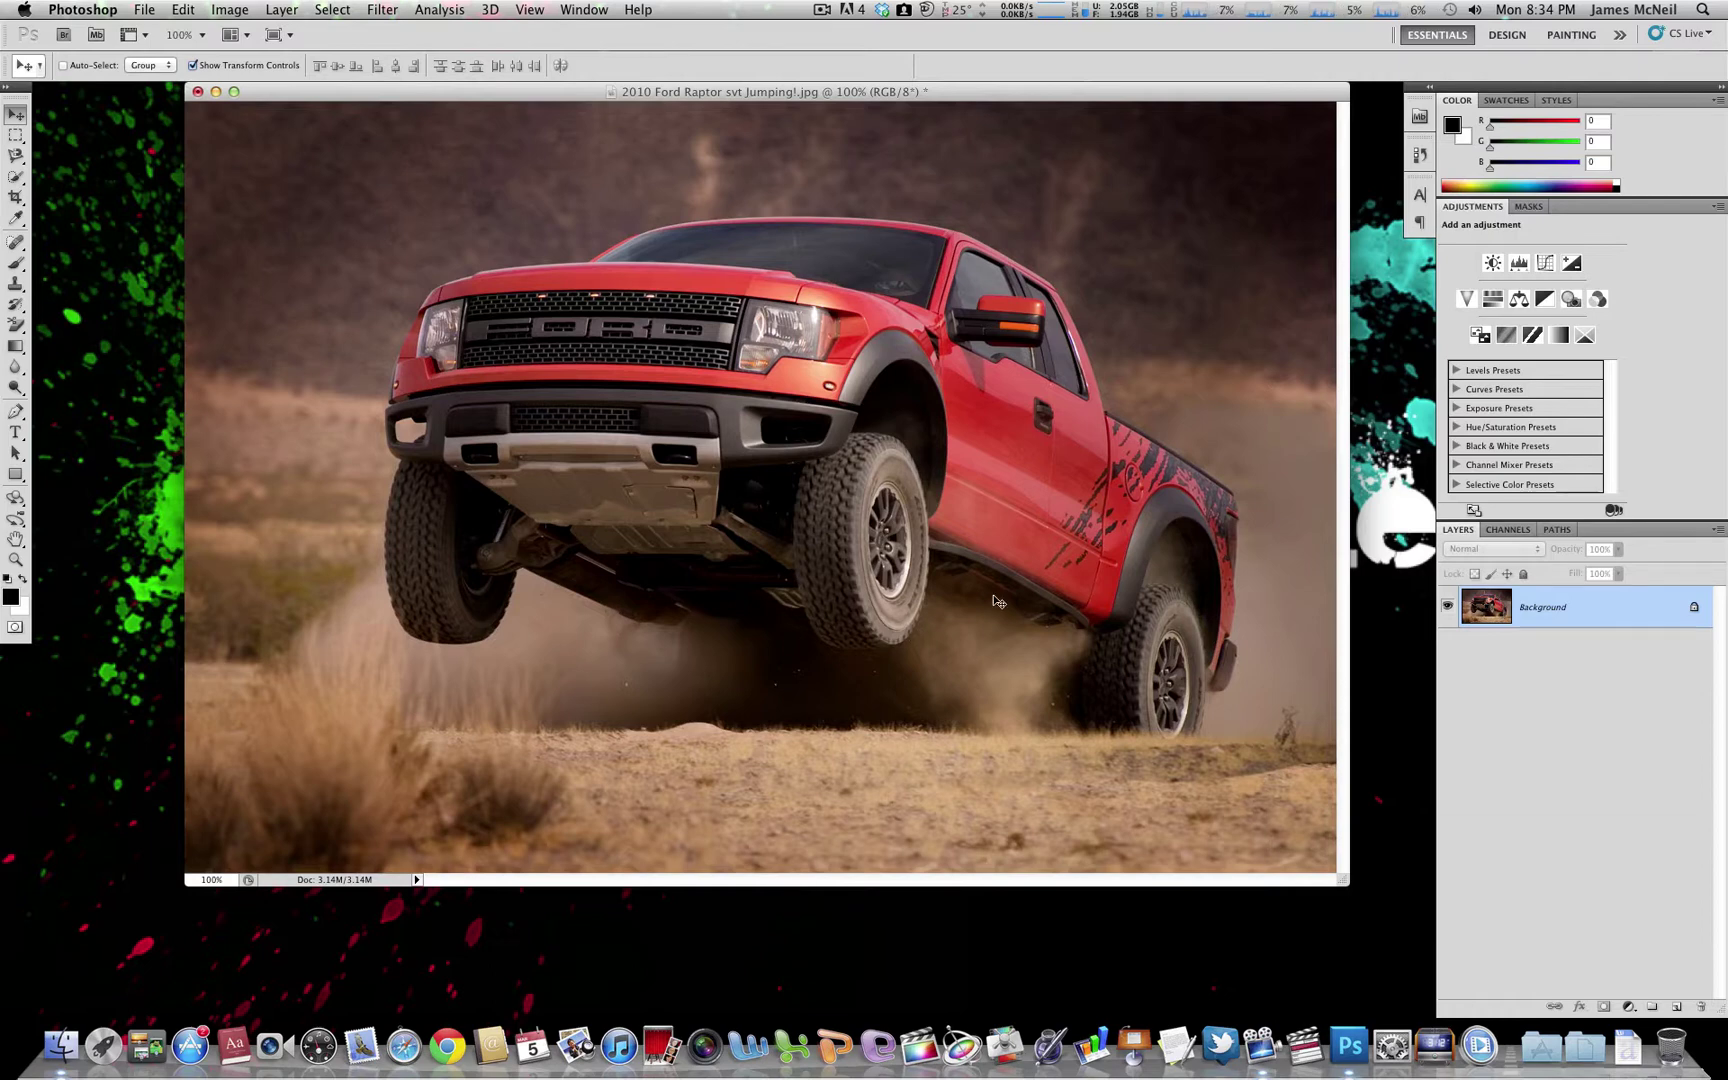
{"action": "left_click_drag", "start_coordinate": [592, 97], "coordinate": [583, 96]}
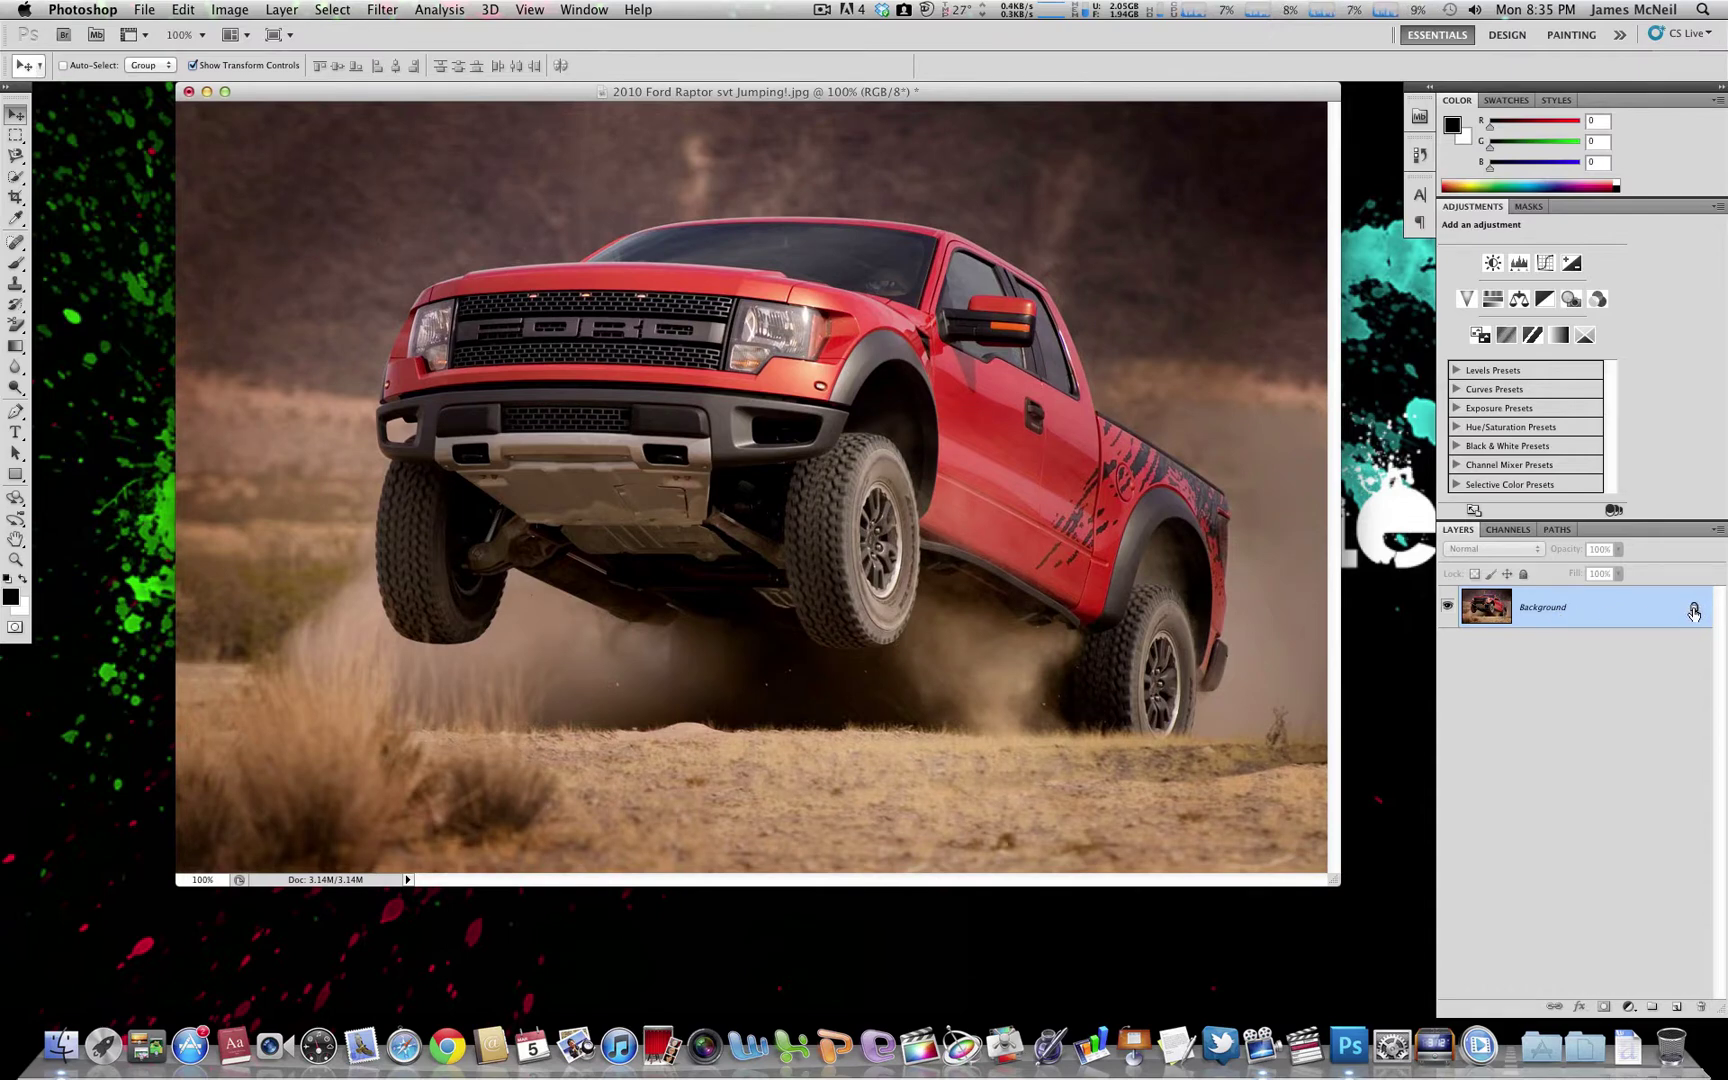
{"action": "left_click_drag", "start_coordinate": [1695, 609], "coordinate": [1701, 1011]}
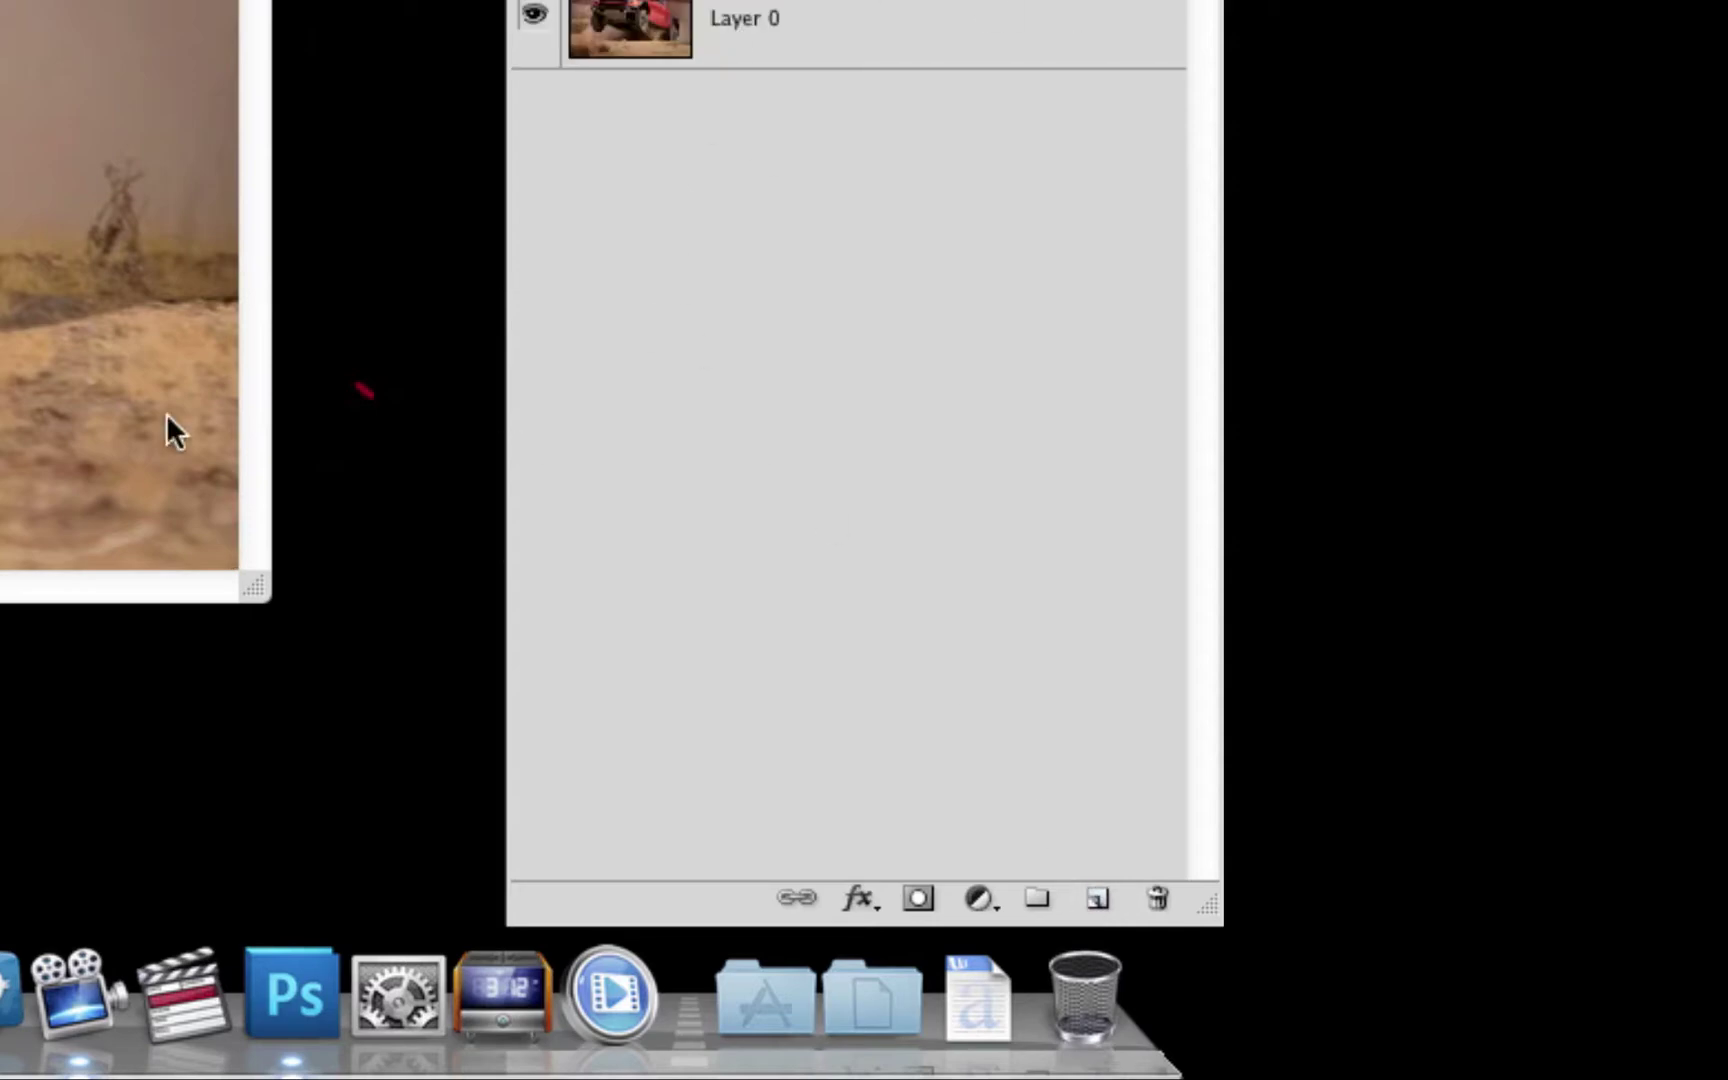
Review the finished out-of-bounds example, close it and return to the Photoshop truck document.
{"action": "key", "text": "Tab"}
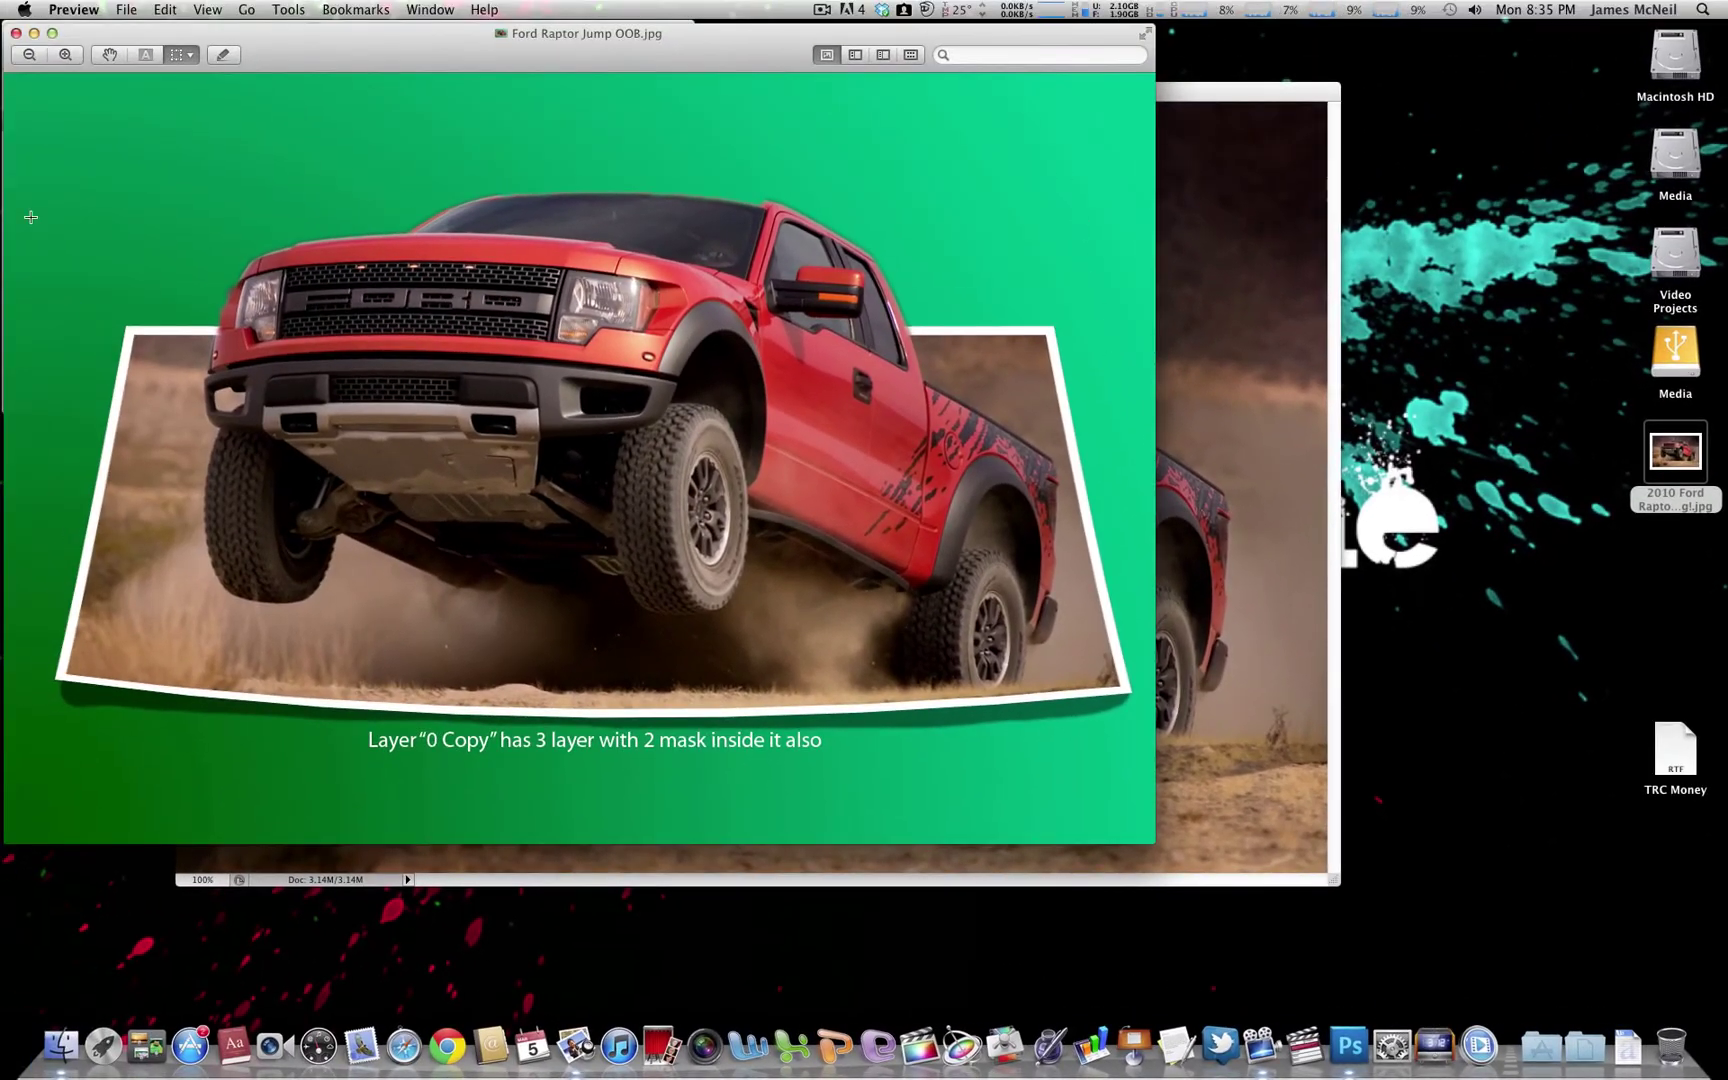
{"action": "left_click", "coordinate": [15, 33]}
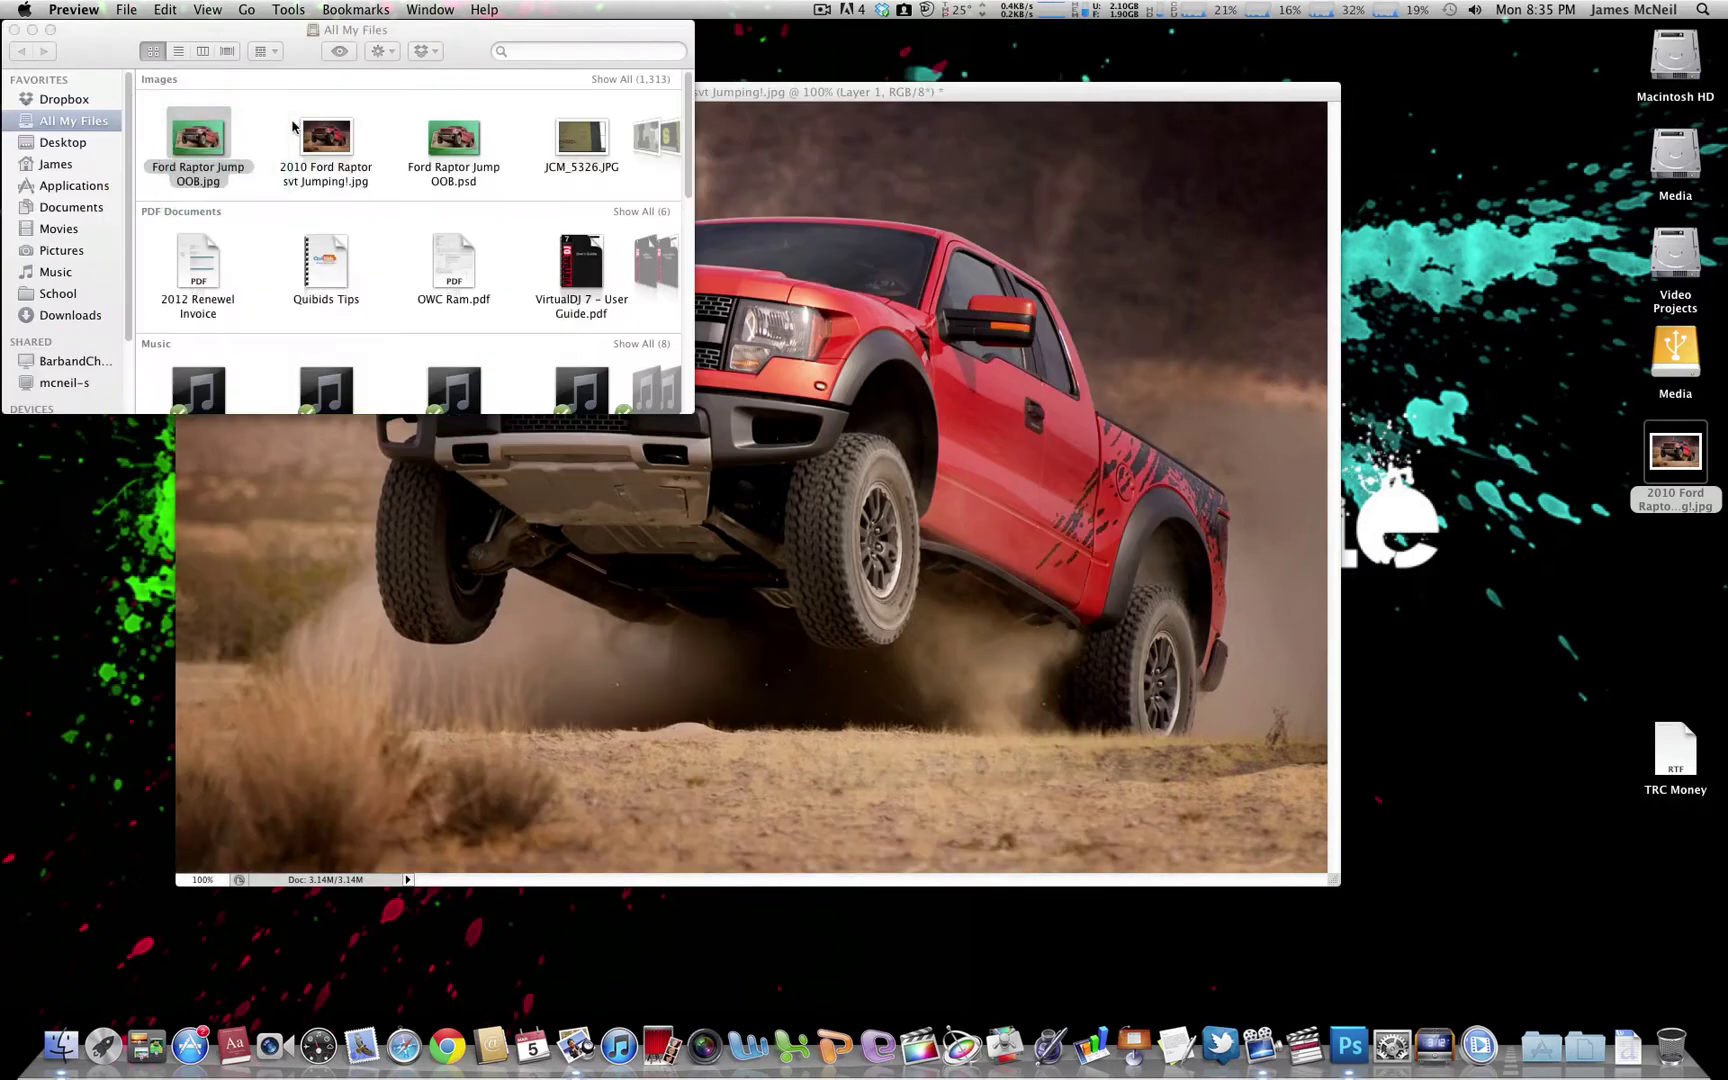
{"action": "left_click", "coordinate": [707, 92]}
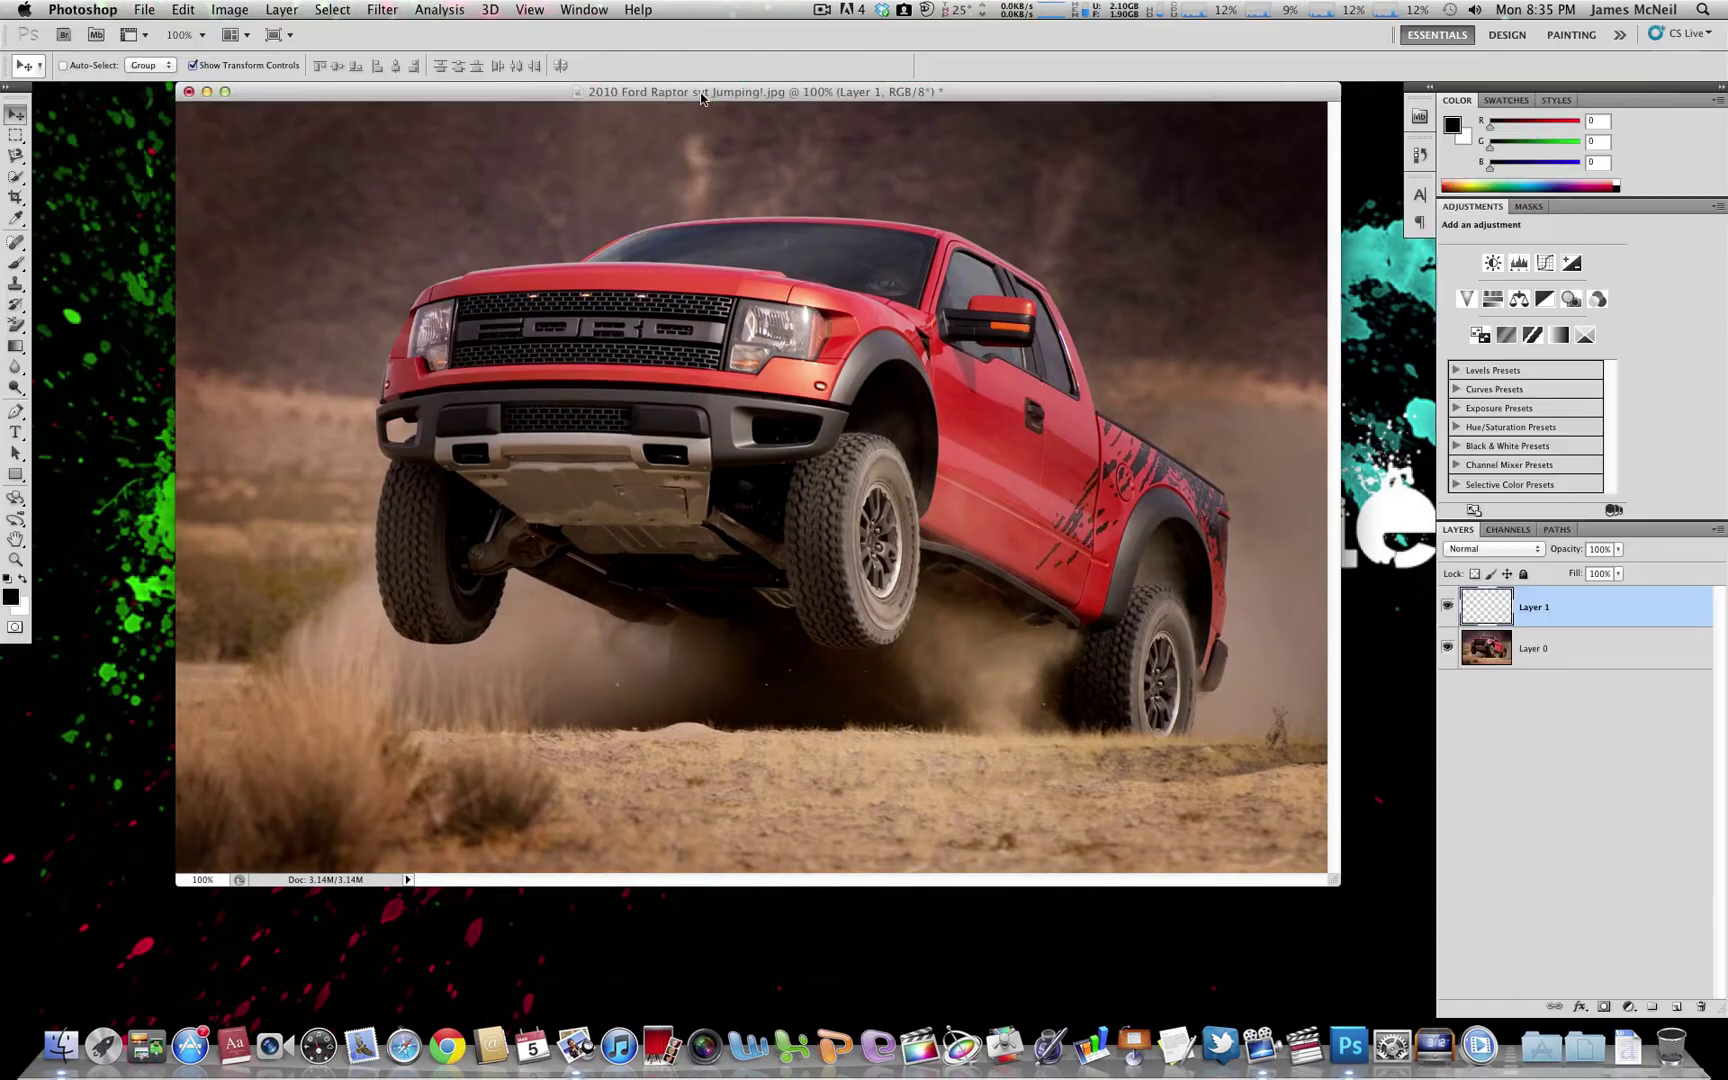
Hide Layer 0 so the canvas shows only transparency.
{"action": "left_click_drag", "start_coordinate": [707, 99], "coordinate": [708, 97]}
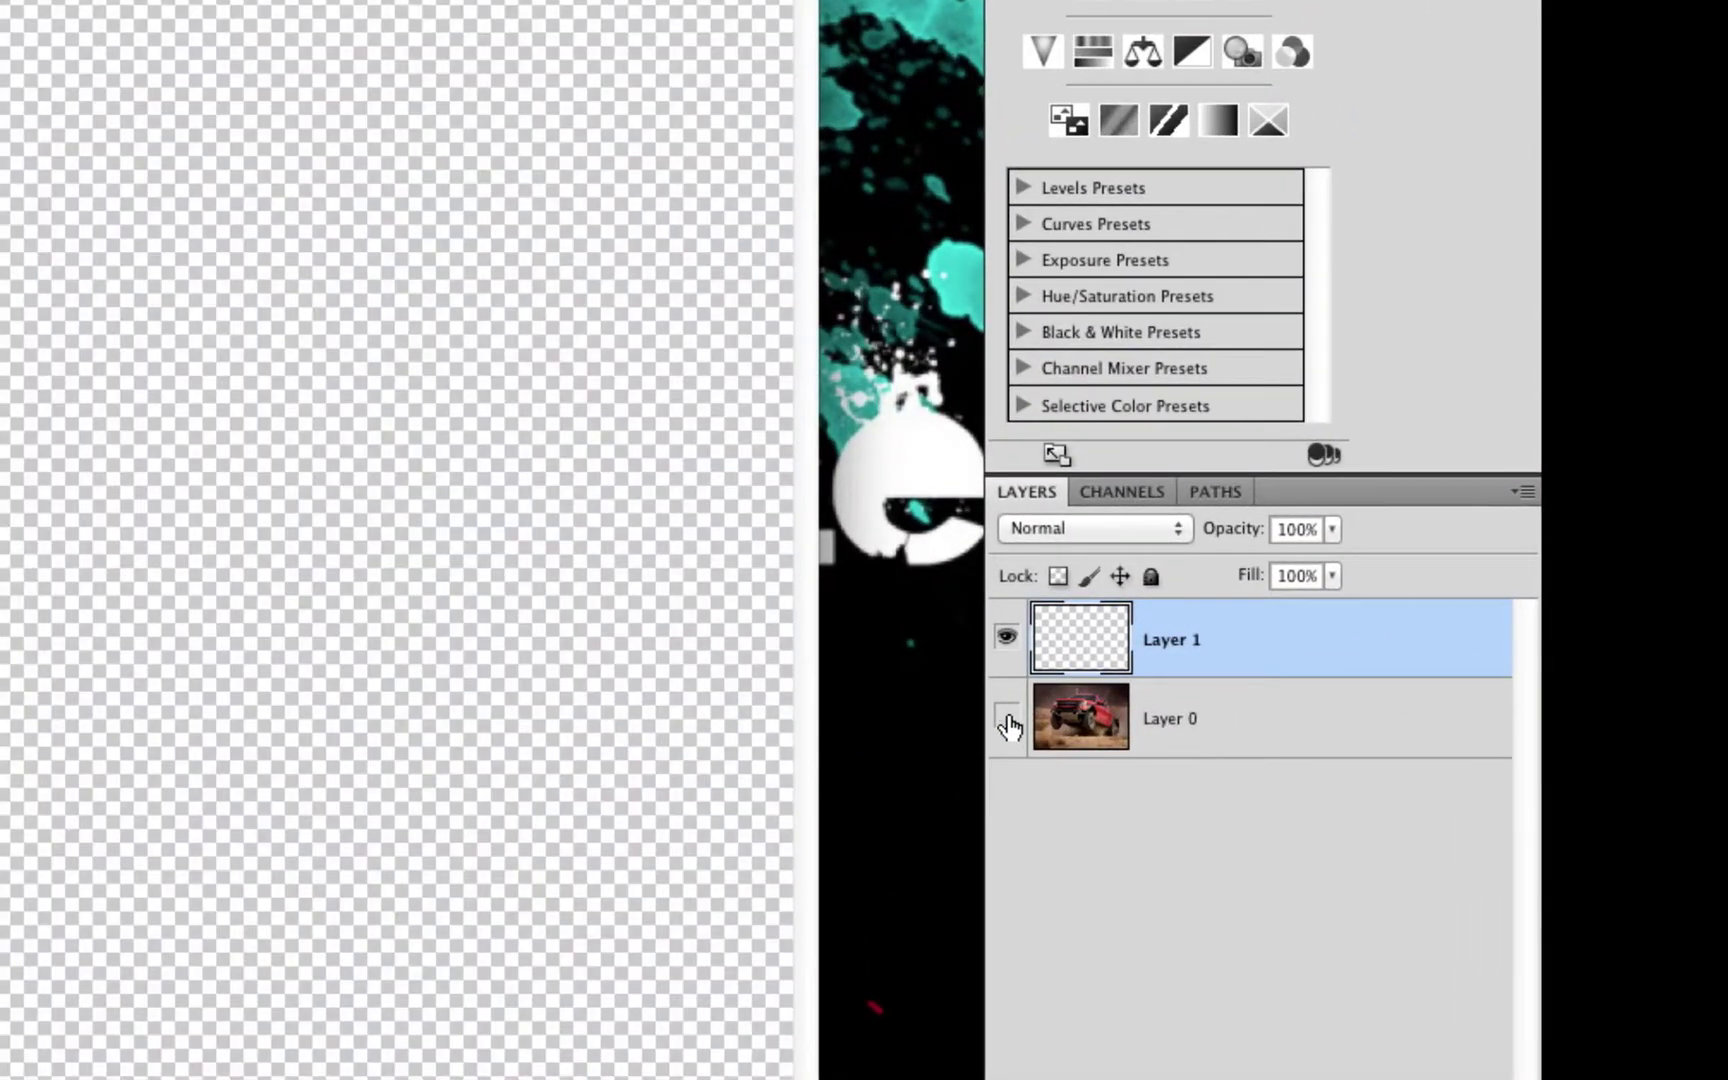
{"action": "left_click", "coordinate": [1007, 718]}
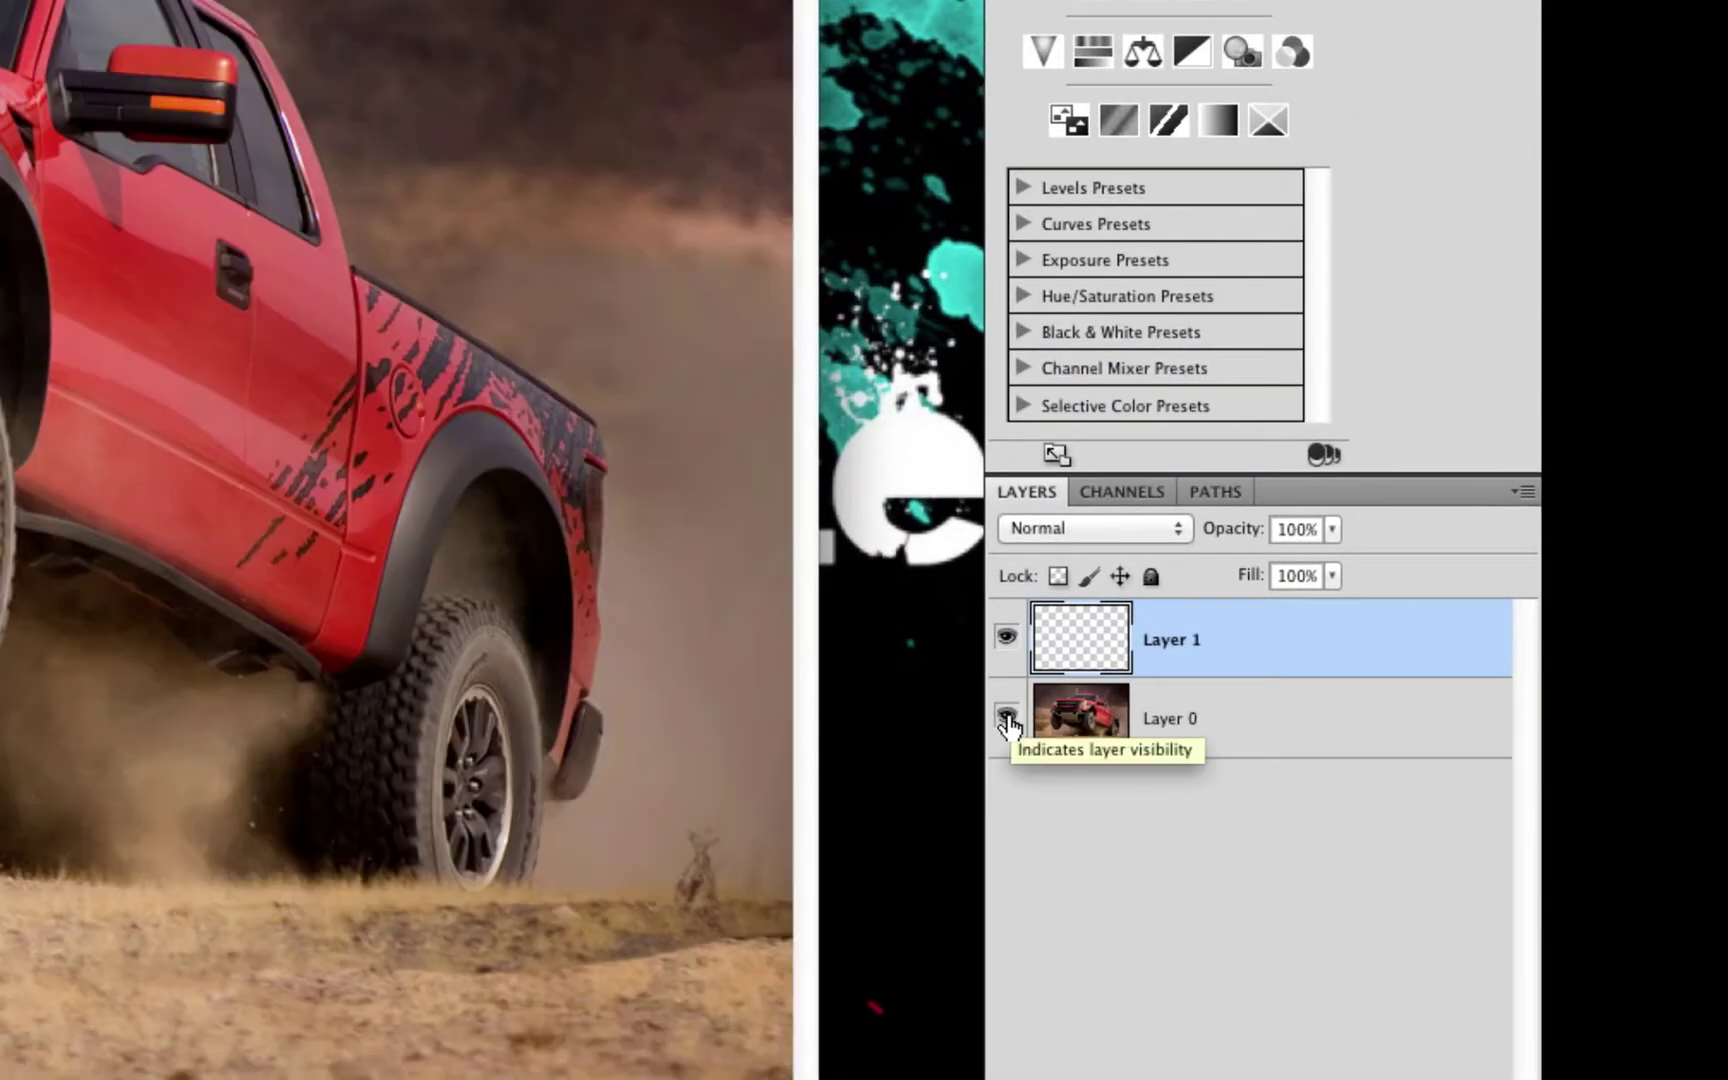
{"action": "left_click", "coordinate": [1007, 716]}
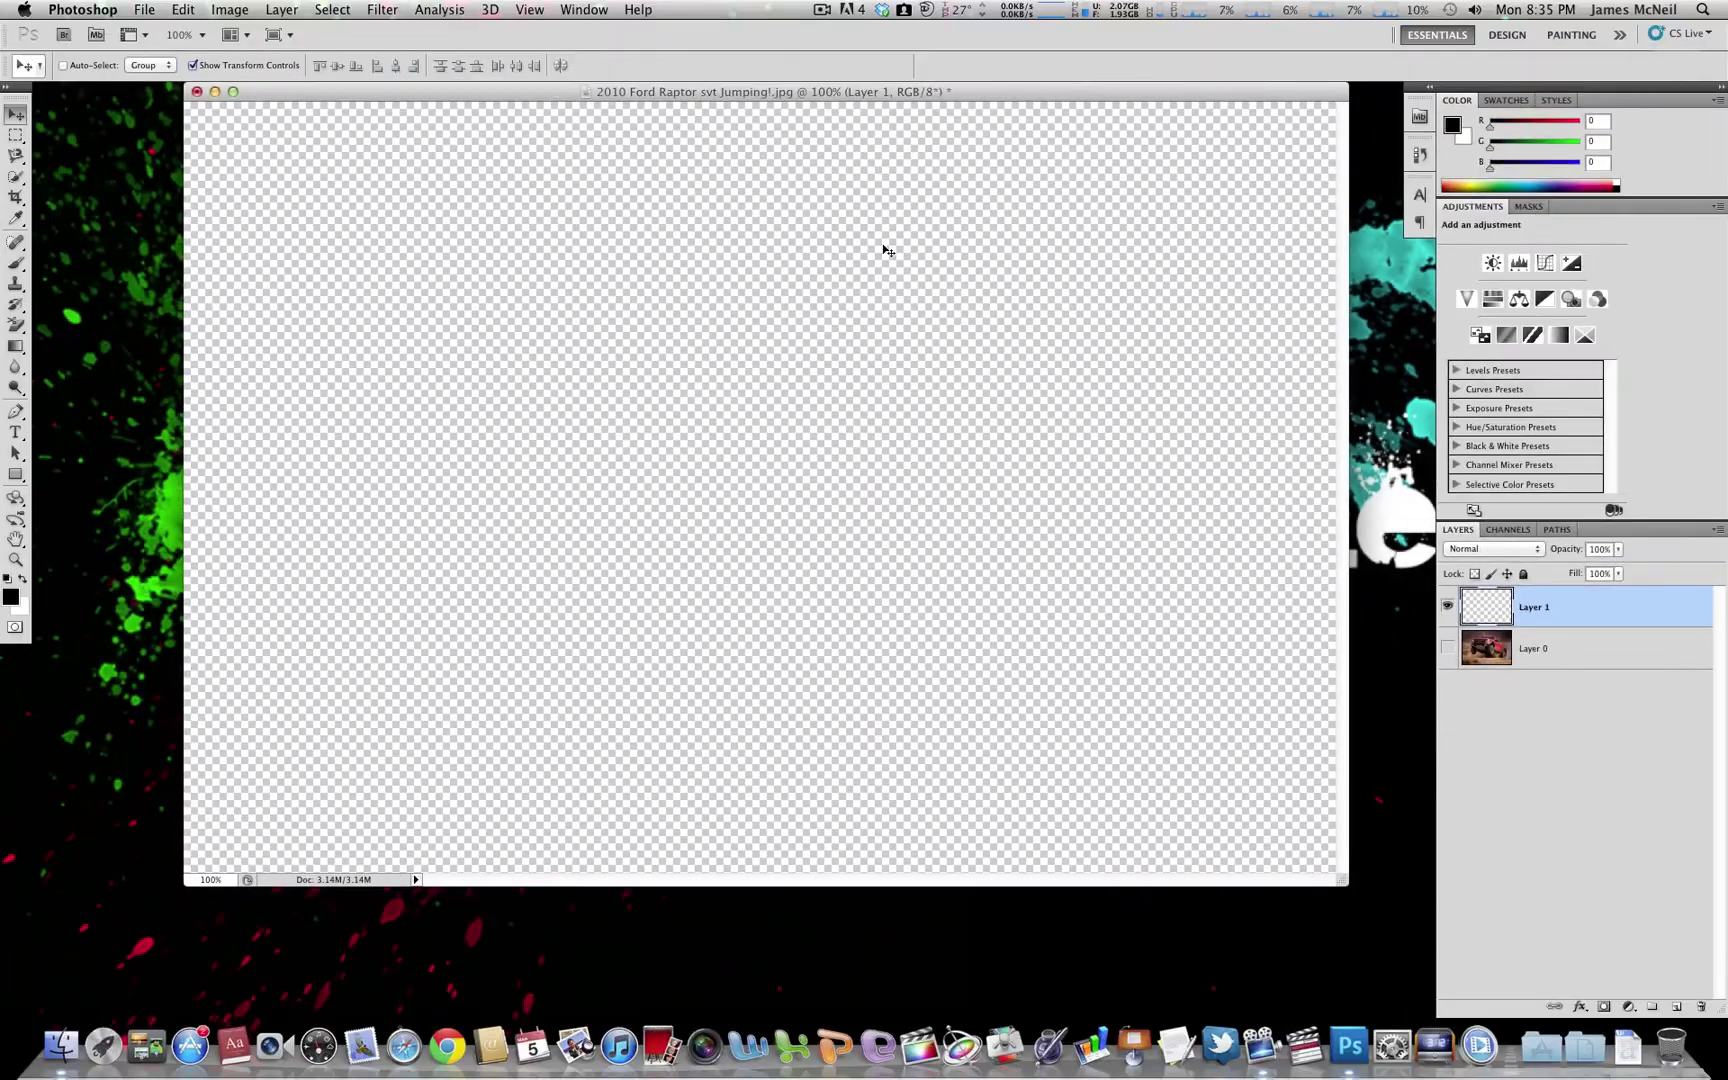
Set the foreground colour to a medium green (R 68, G 116, B 77).
{"action": "left_click", "coordinate": [11, 597]}
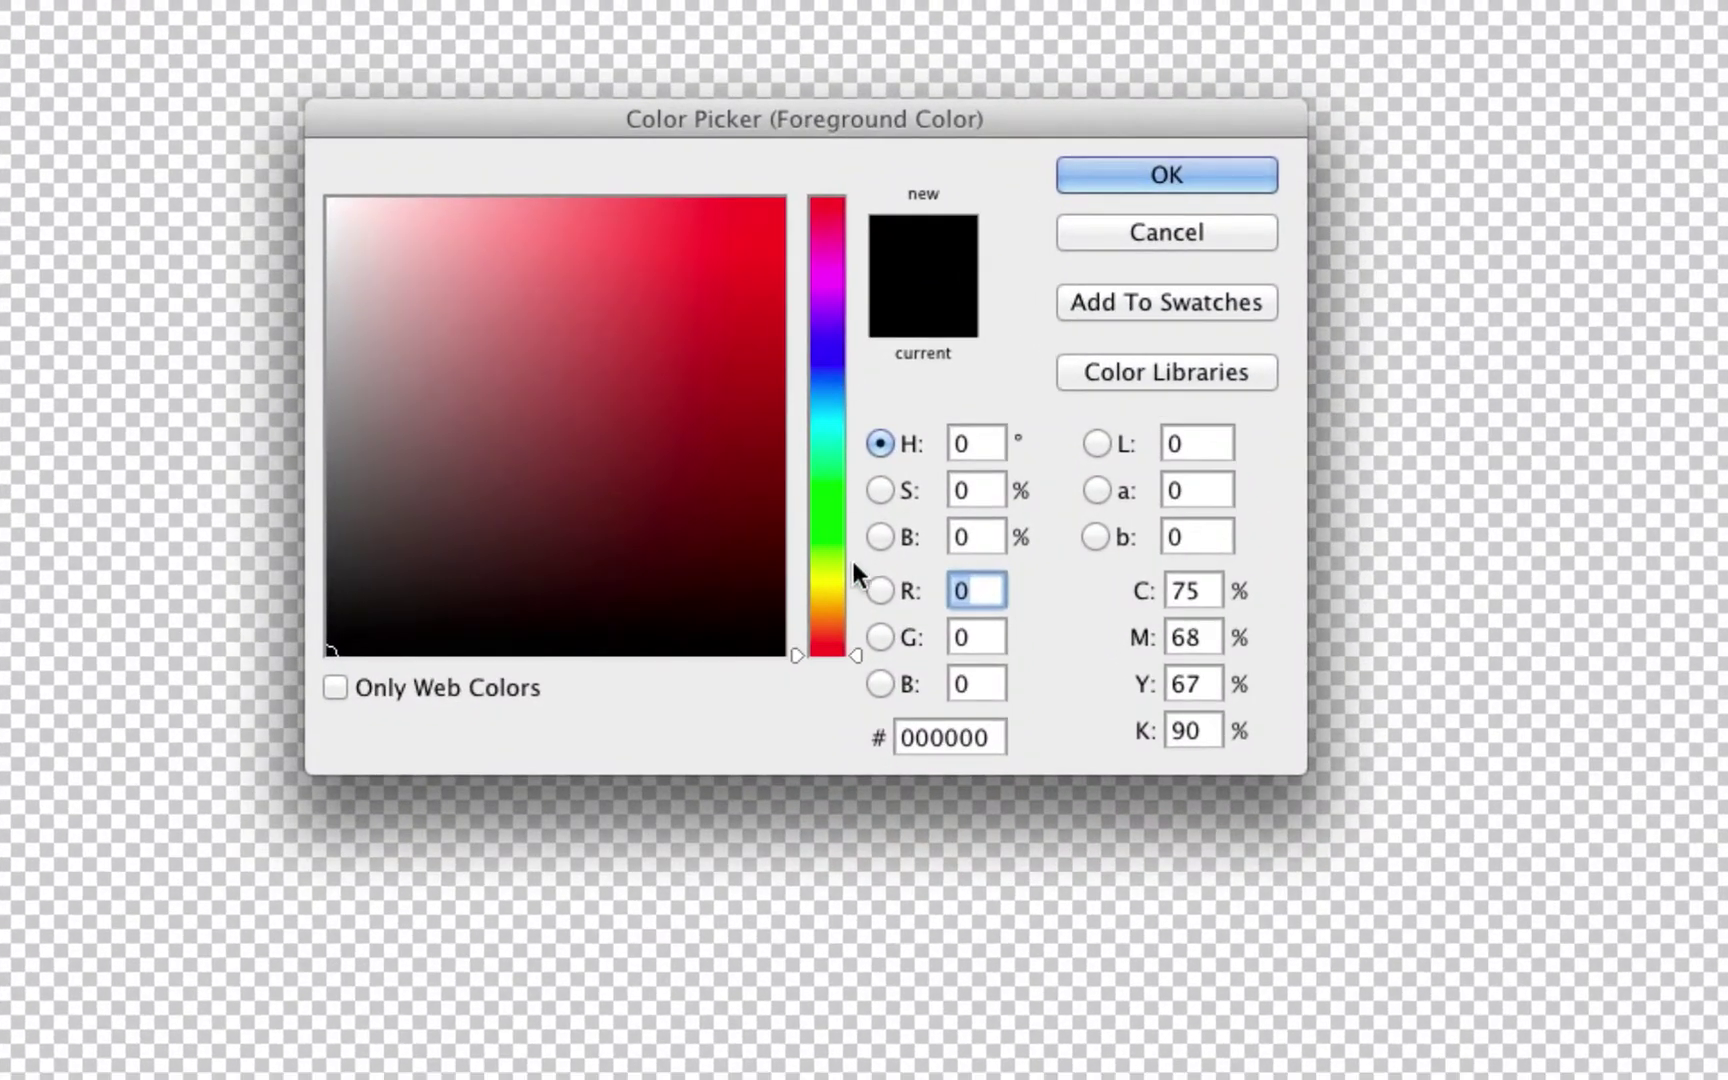
{"action": "left_click_drag", "start_coordinate": [793, 653], "coordinate": [802, 490]}
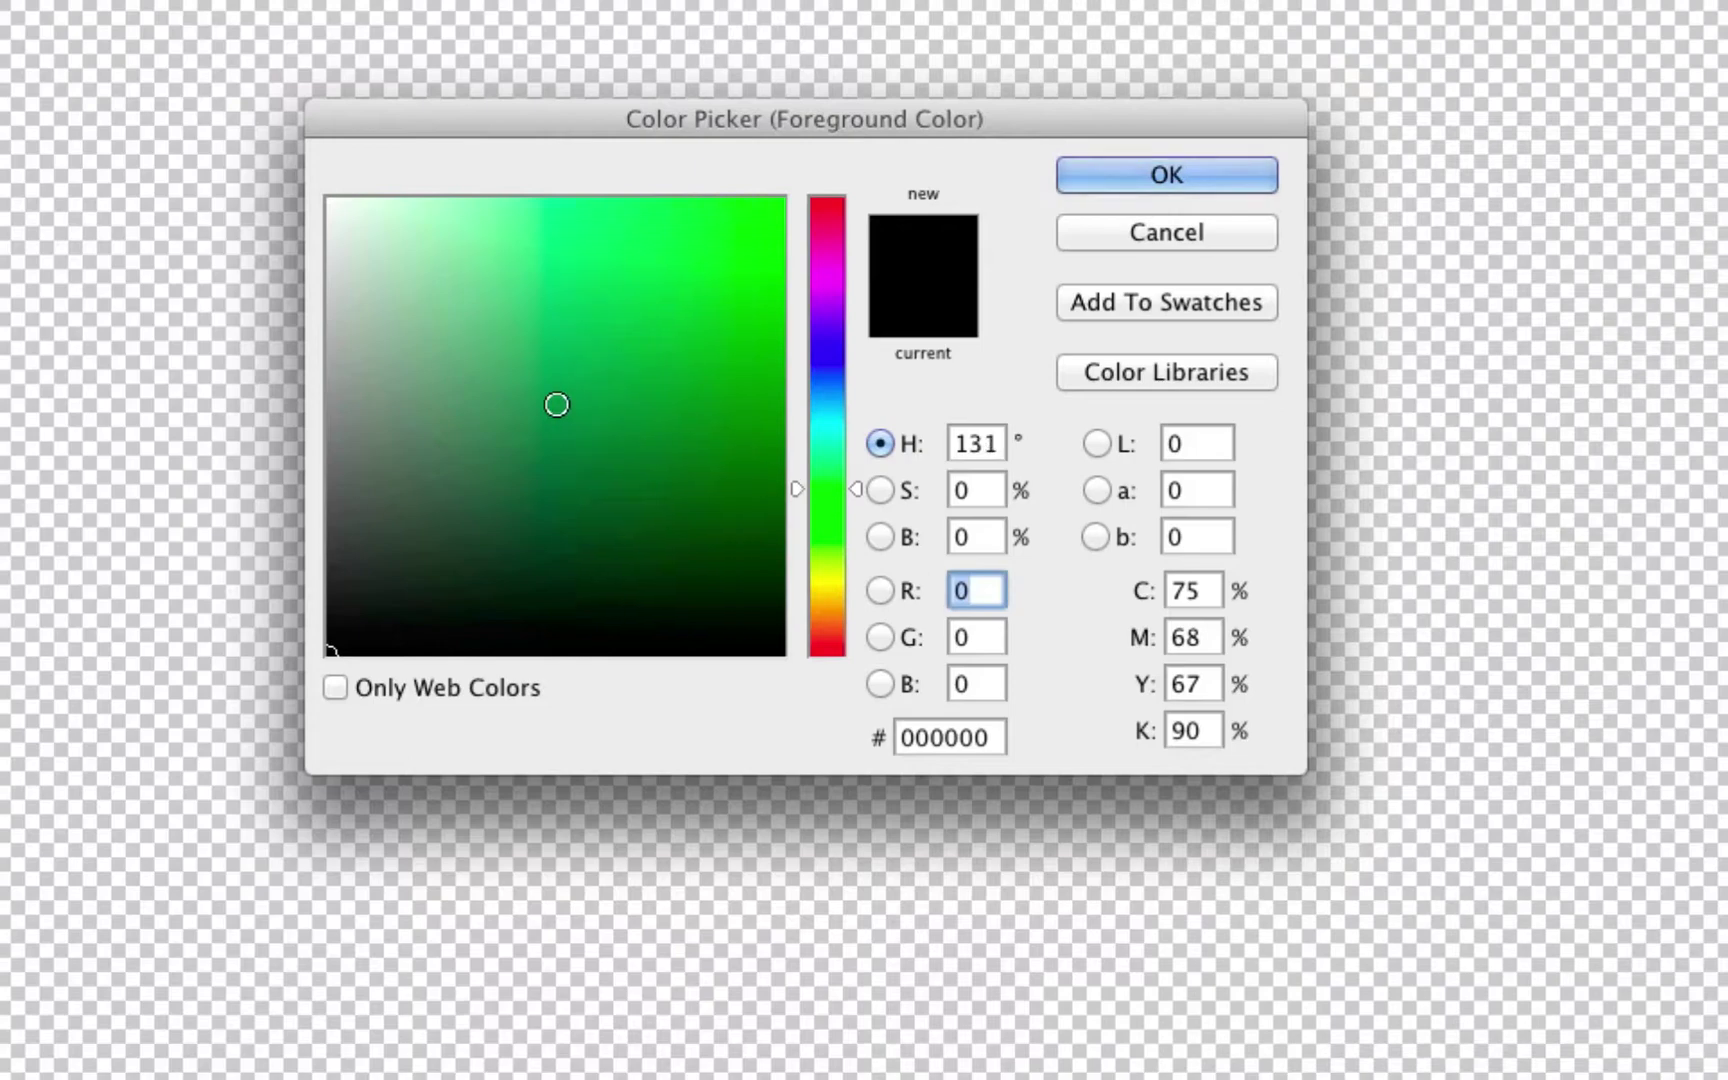
{"action": "left_click", "coordinate": [522, 430]}
{"action": "left_click_drag", "start_coordinate": [522, 430], "coordinate": [517, 447]}
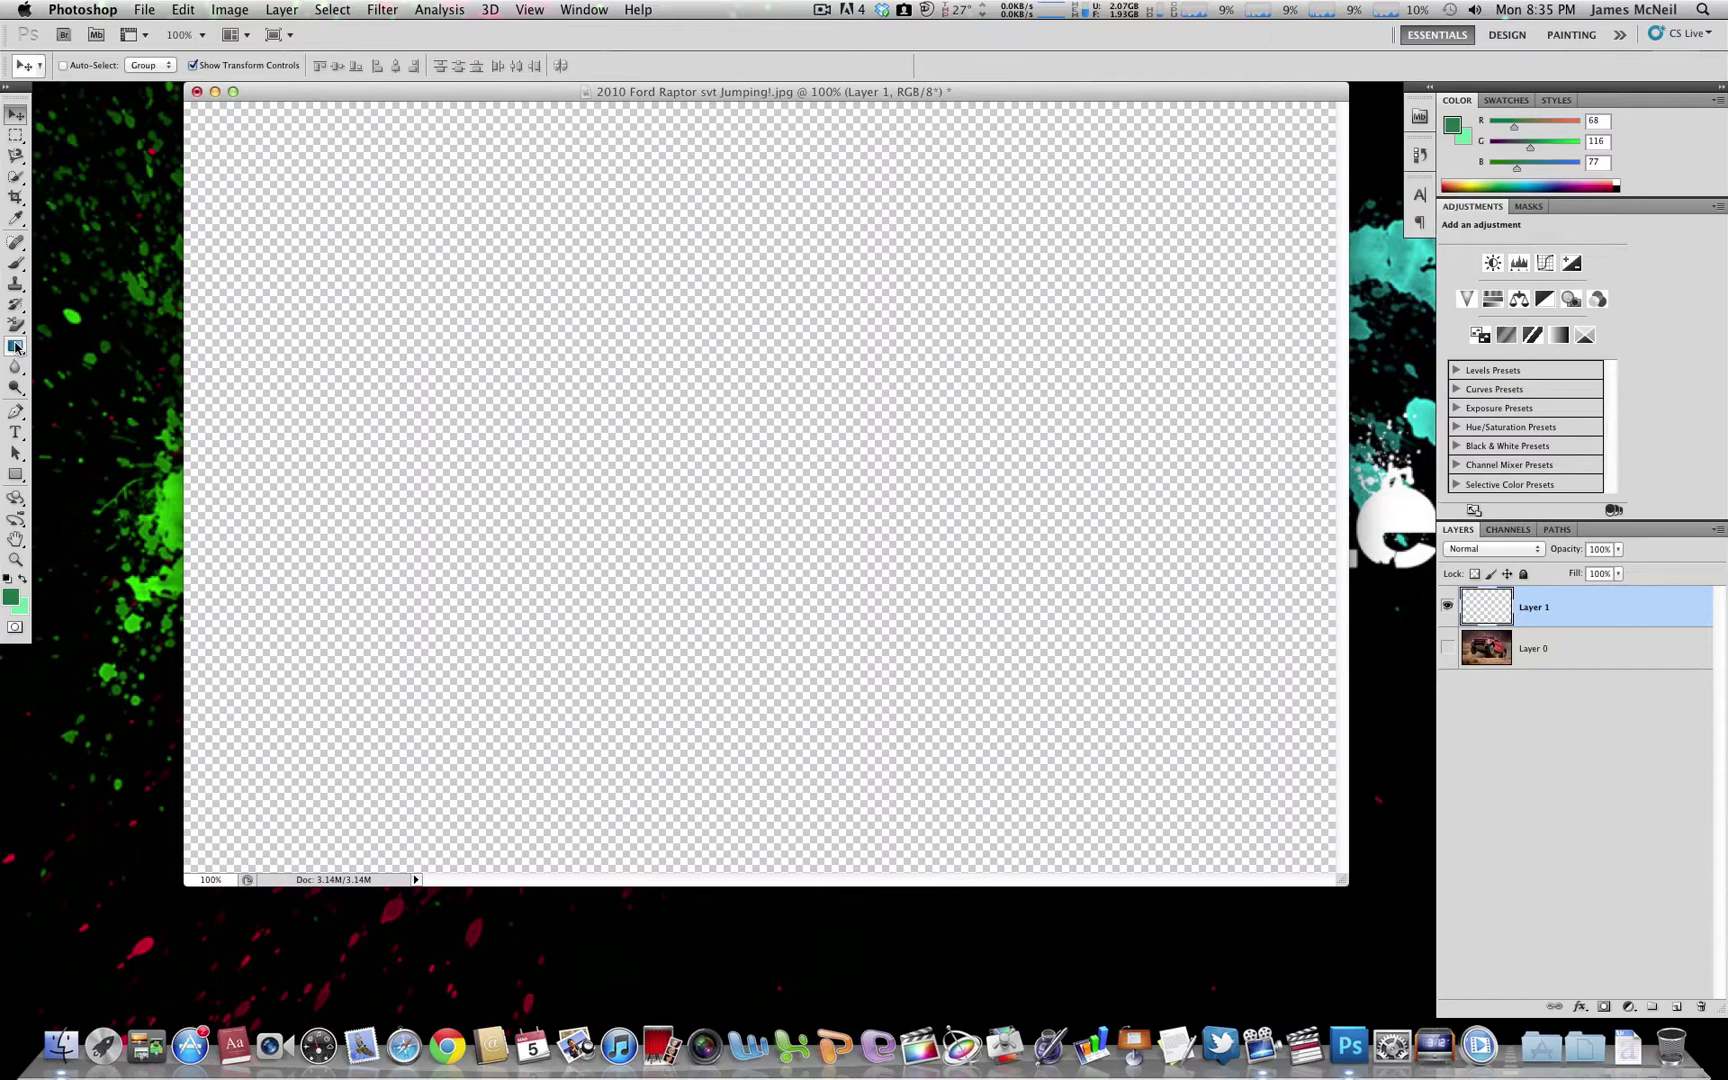
Fill Layer 1 with a diagonal green gradient, darker bottom-left to lighter upper right.
{"action": "left_click", "coordinate": [15, 347]}
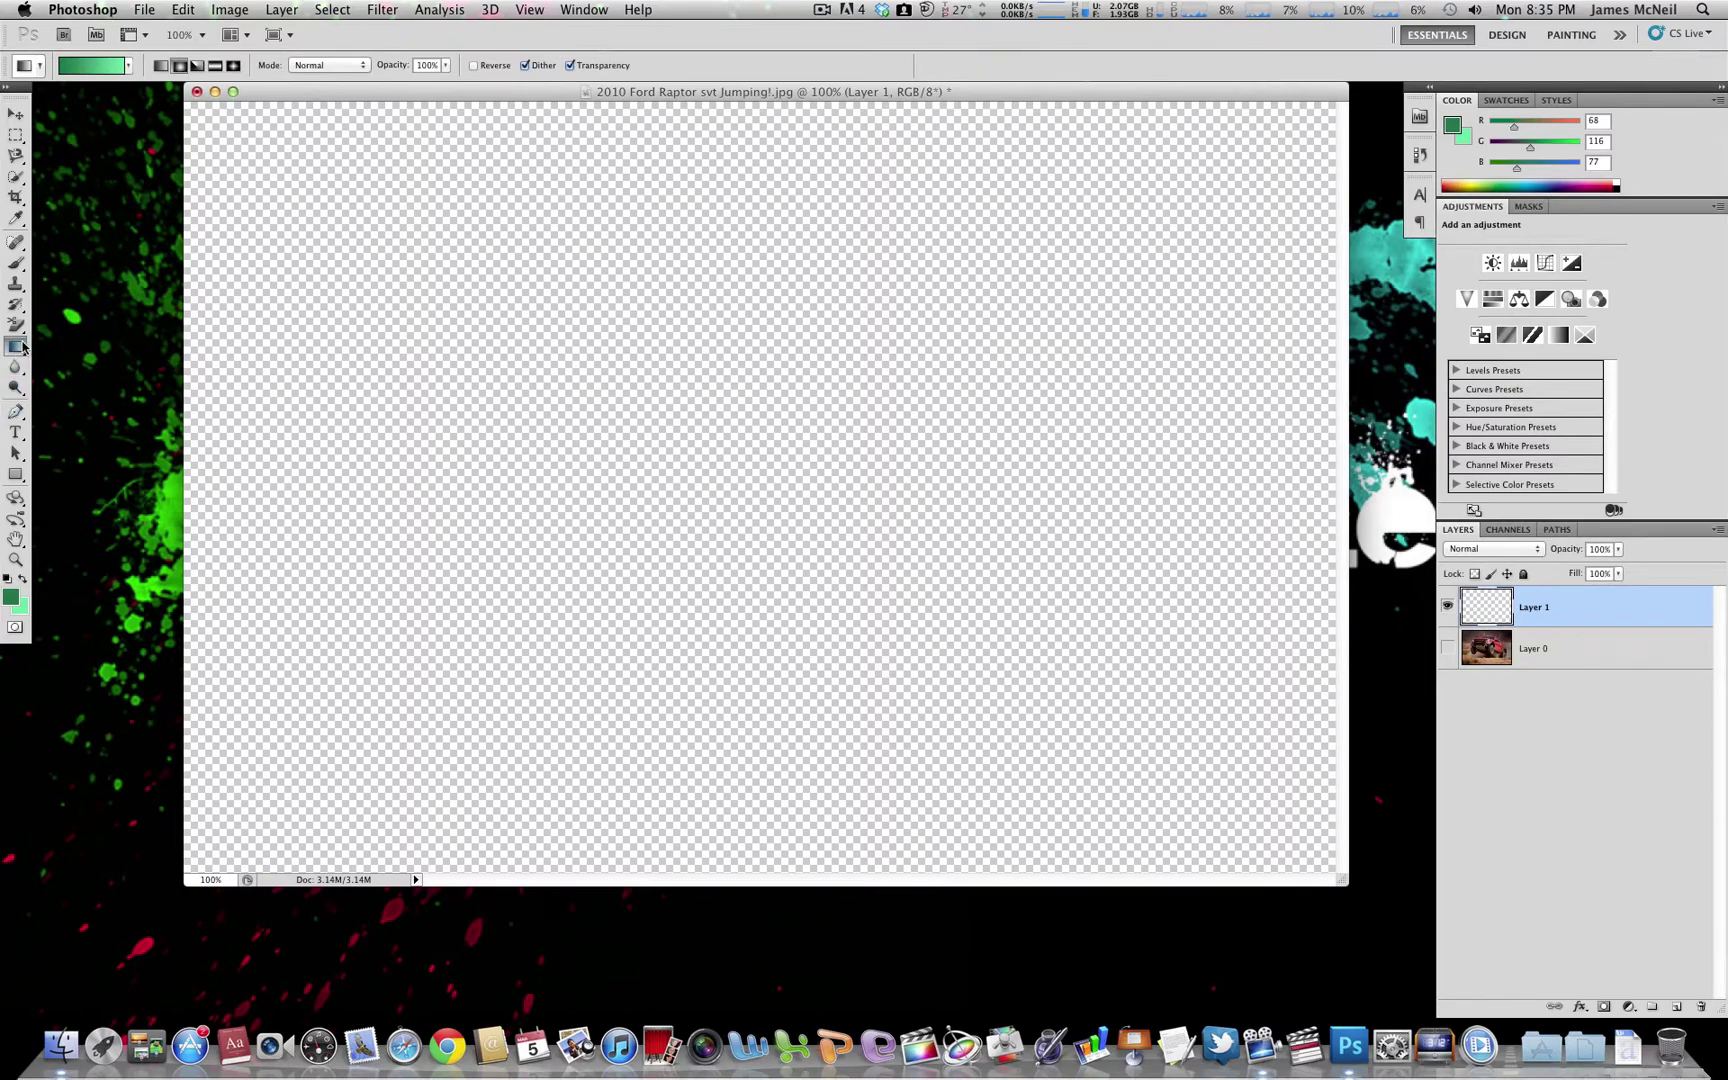
{"action": "left_click", "coordinate": [15, 347]}
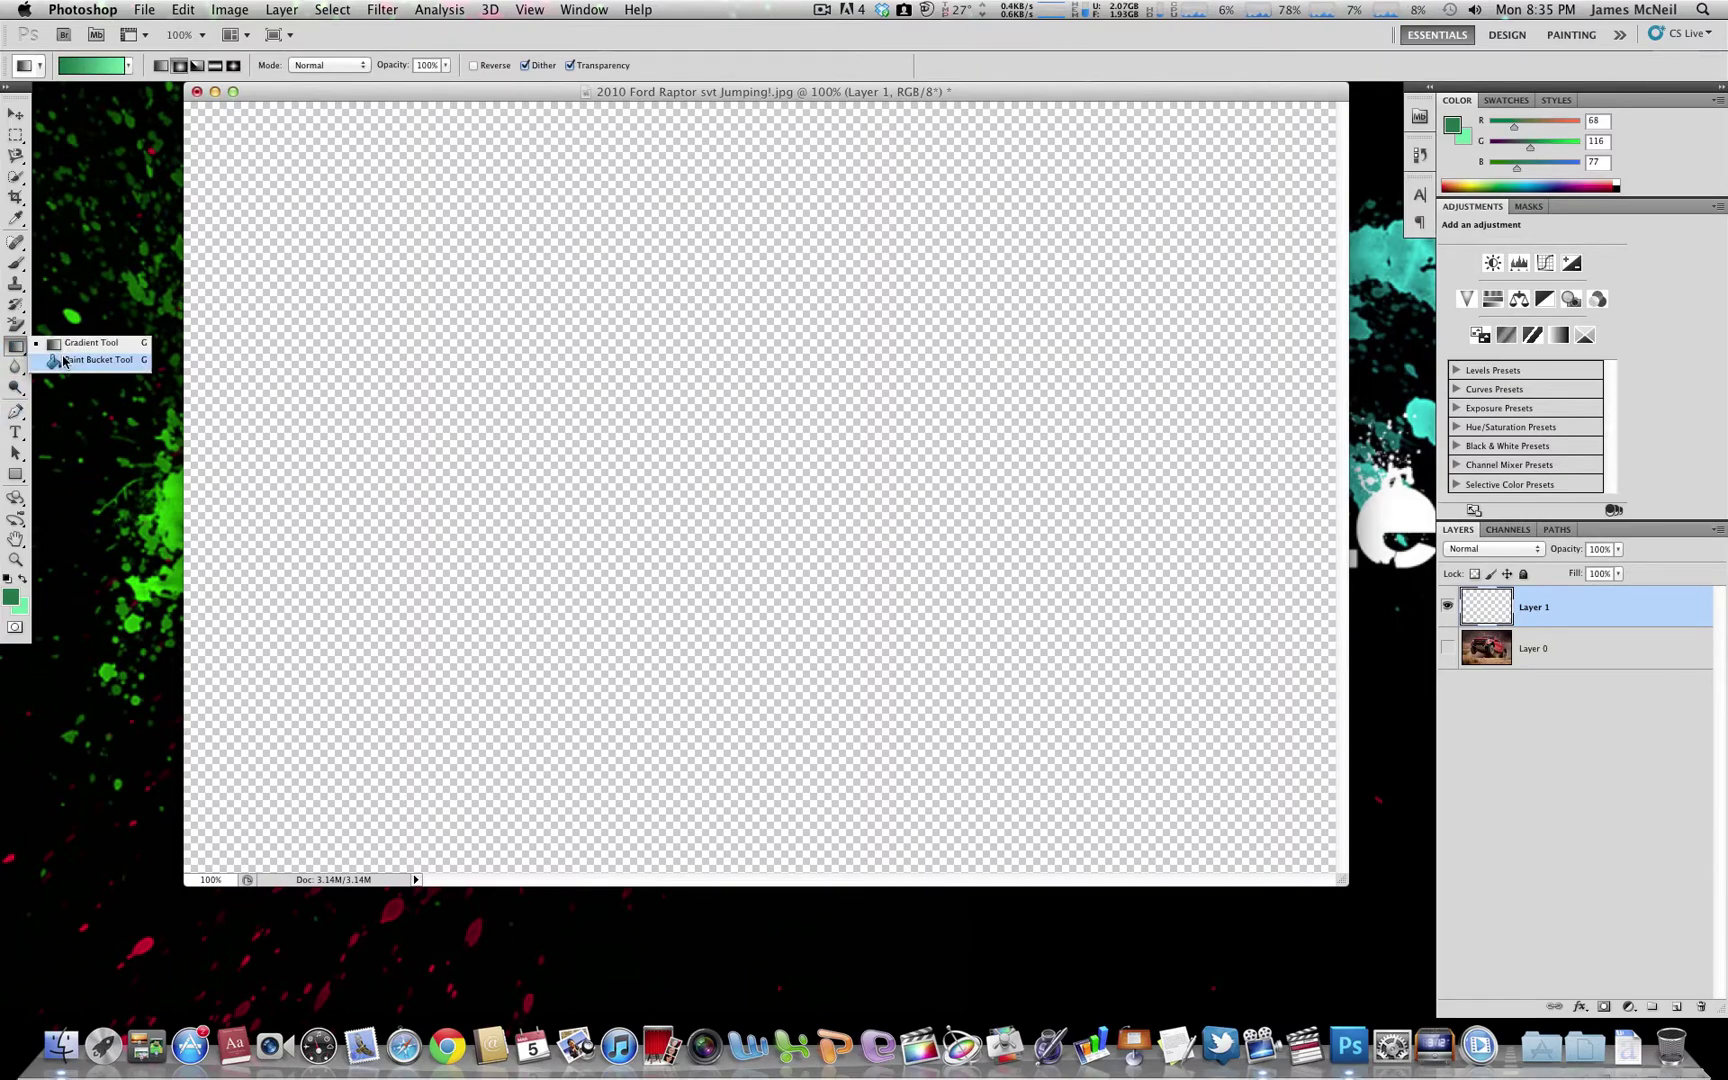
{"action": "left_click", "coordinate": [97, 359]}
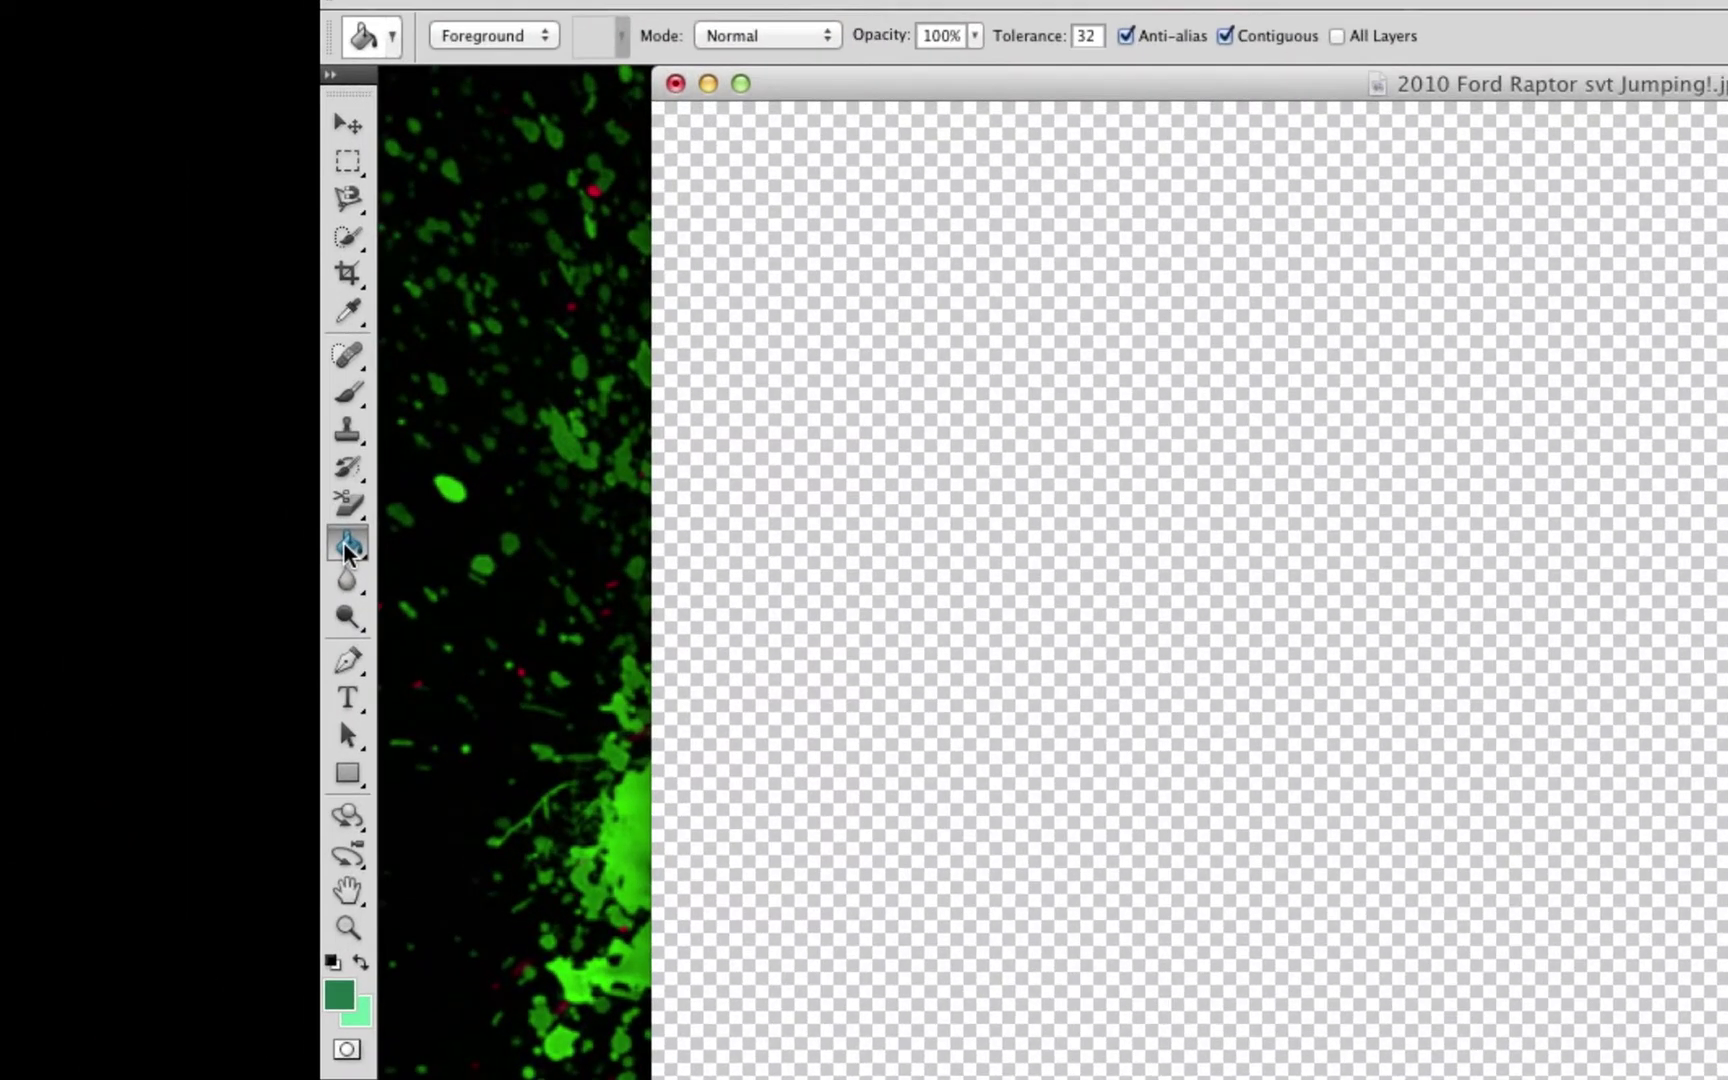
{"action": "left_click", "coordinate": [346, 551]}
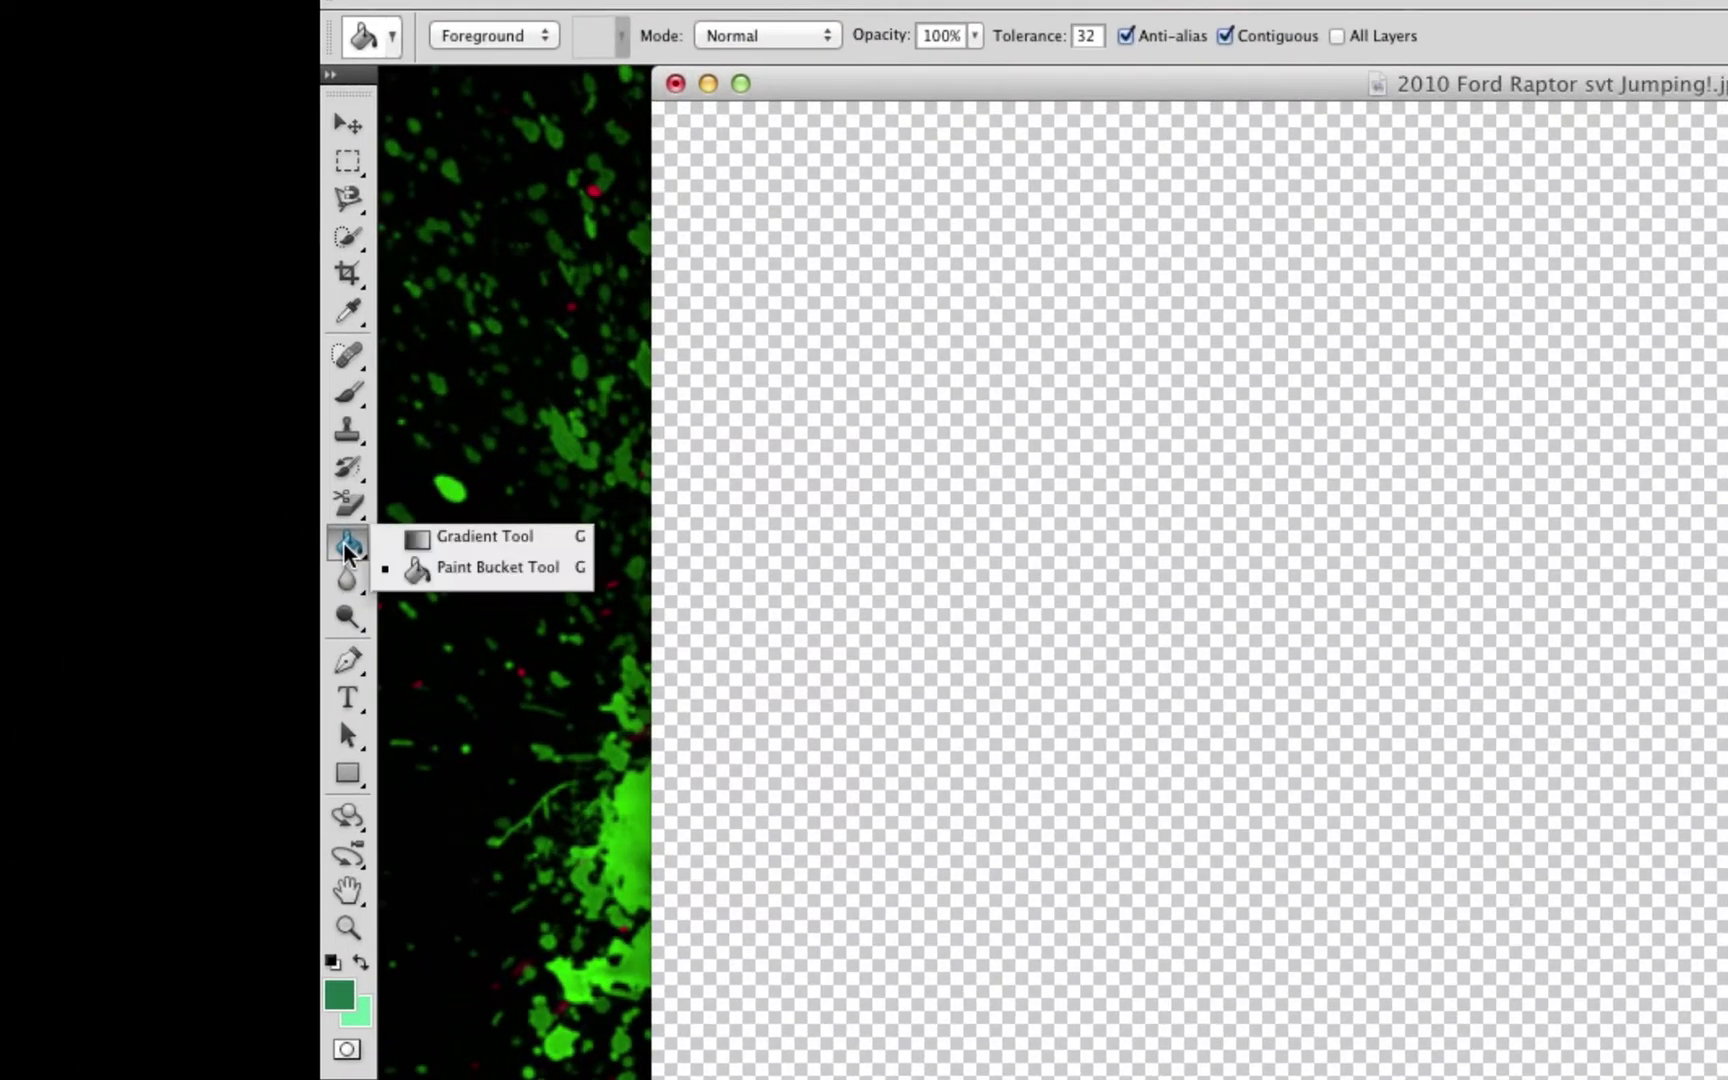
{"action": "left_click", "coordinate": [484, 537]}
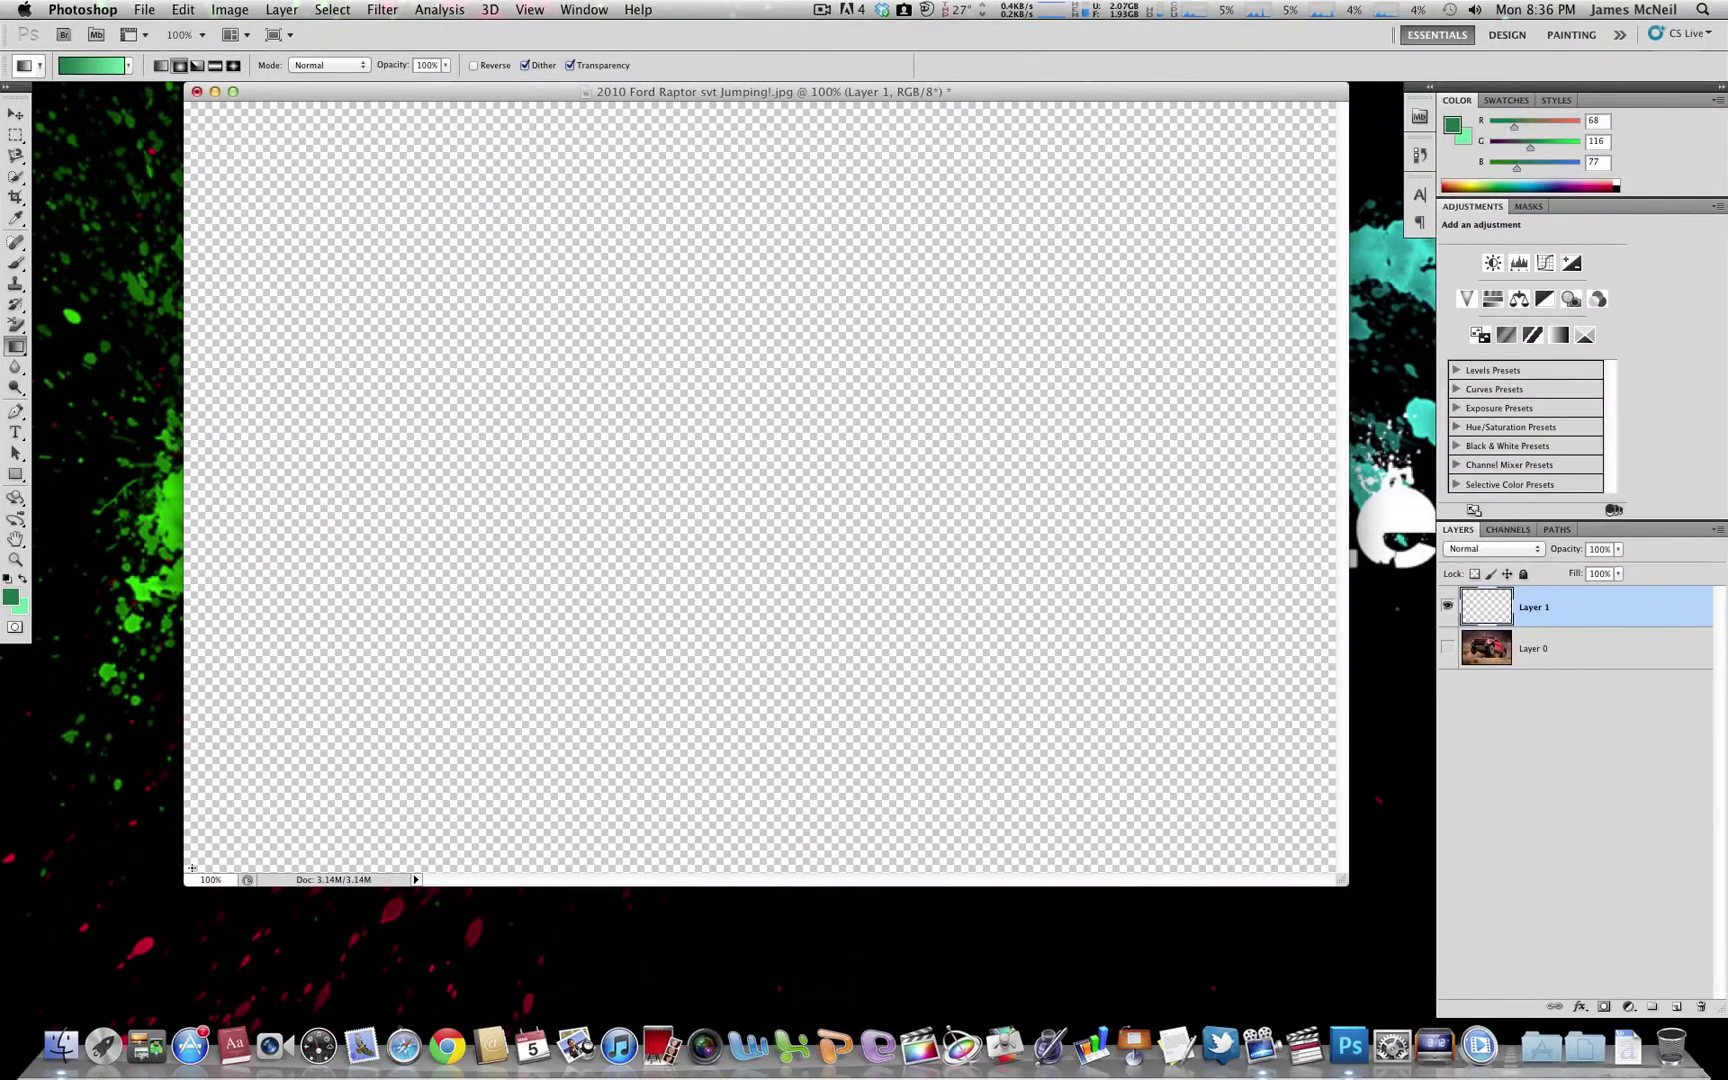
{"action": "left_click_drag", "start_coordinate": [230, 843], "coordinate": [1243, 152]}
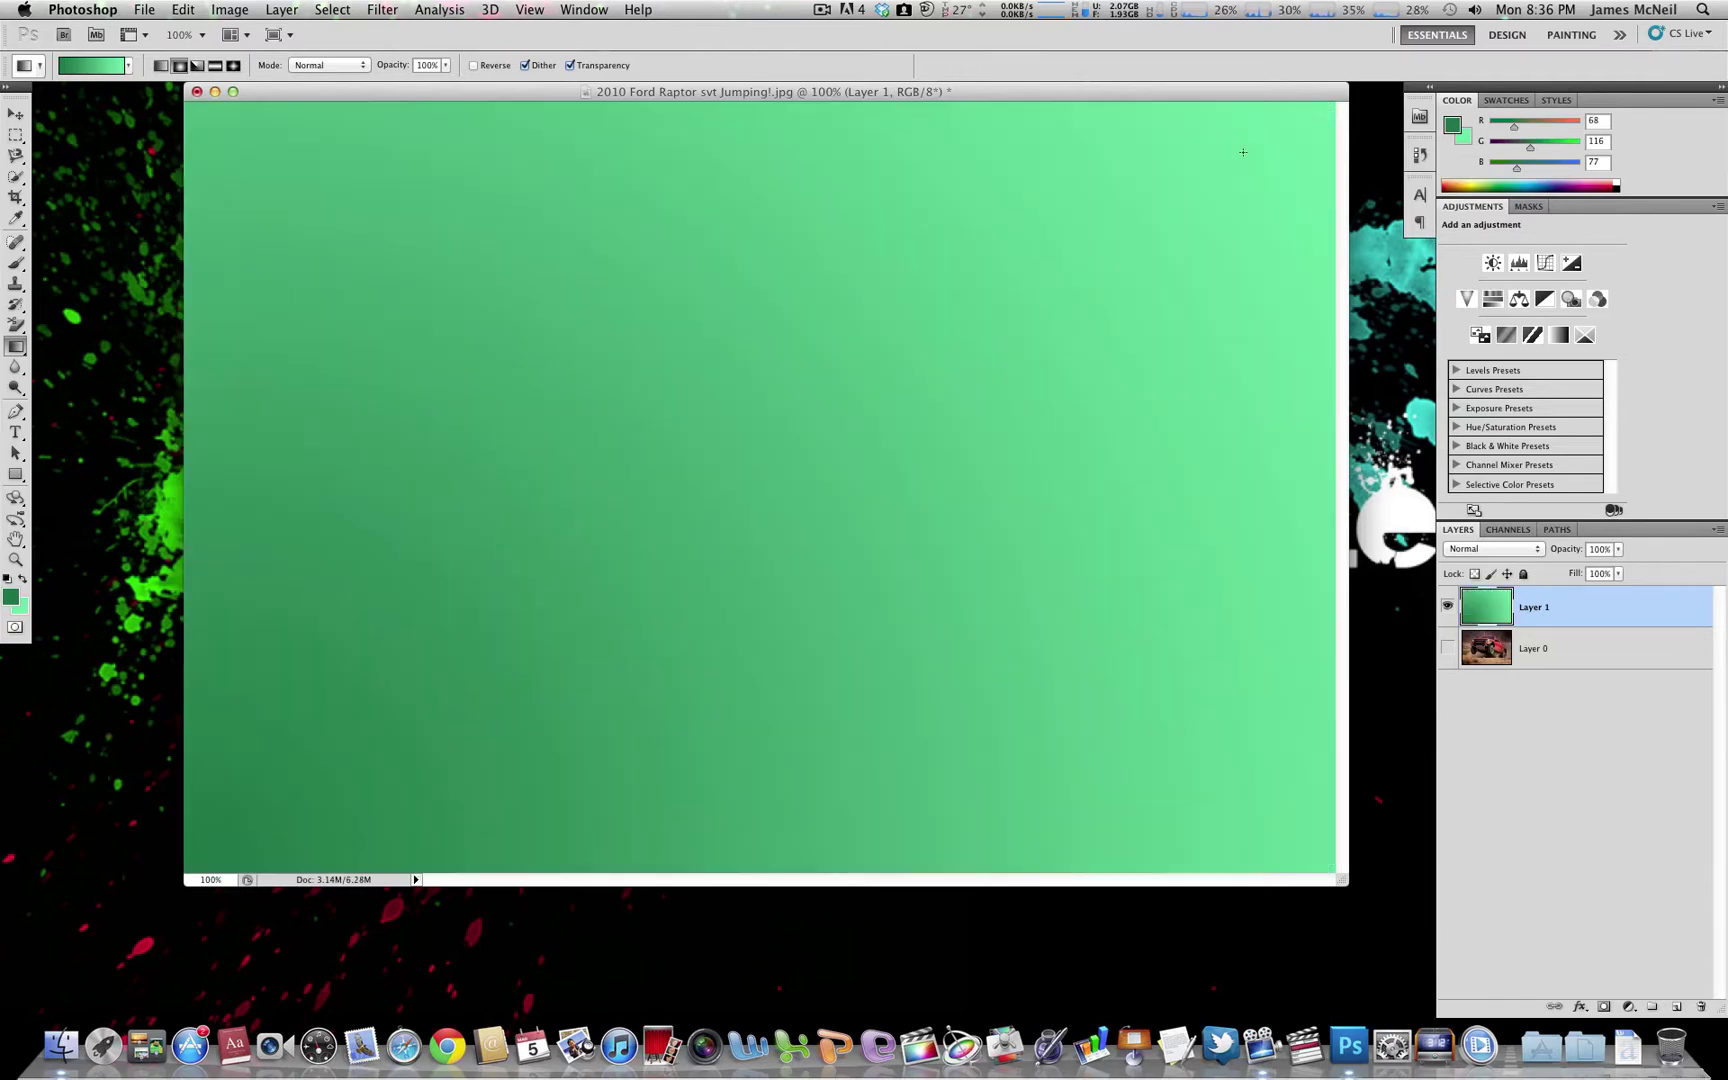
Show Layer 0 again and move the gradient Layer 1 beneath it.
{"action": "left_click", "coordinate": [16, 113]}
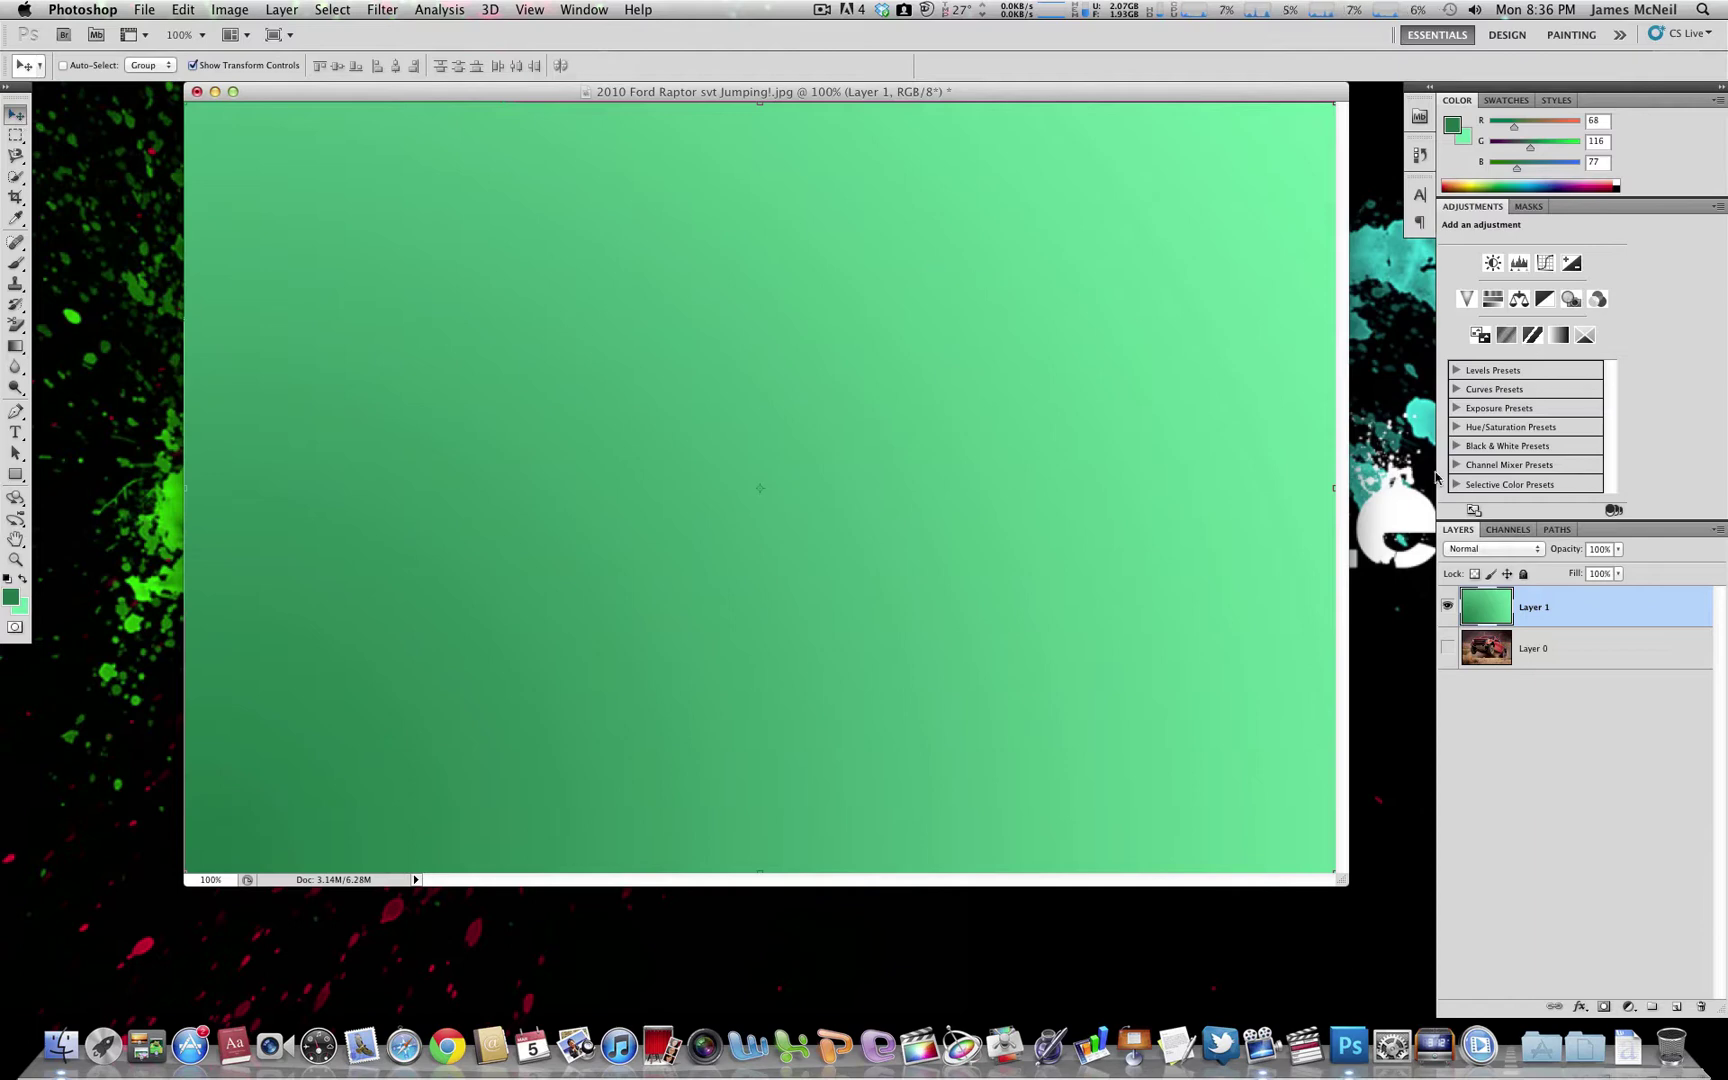
{"action": "left_click", "coordinate": [1447, 650]}
{"action": "left_click_drag", "start_coordinate": [1552, 606], "coordinate": [1535, 672]}
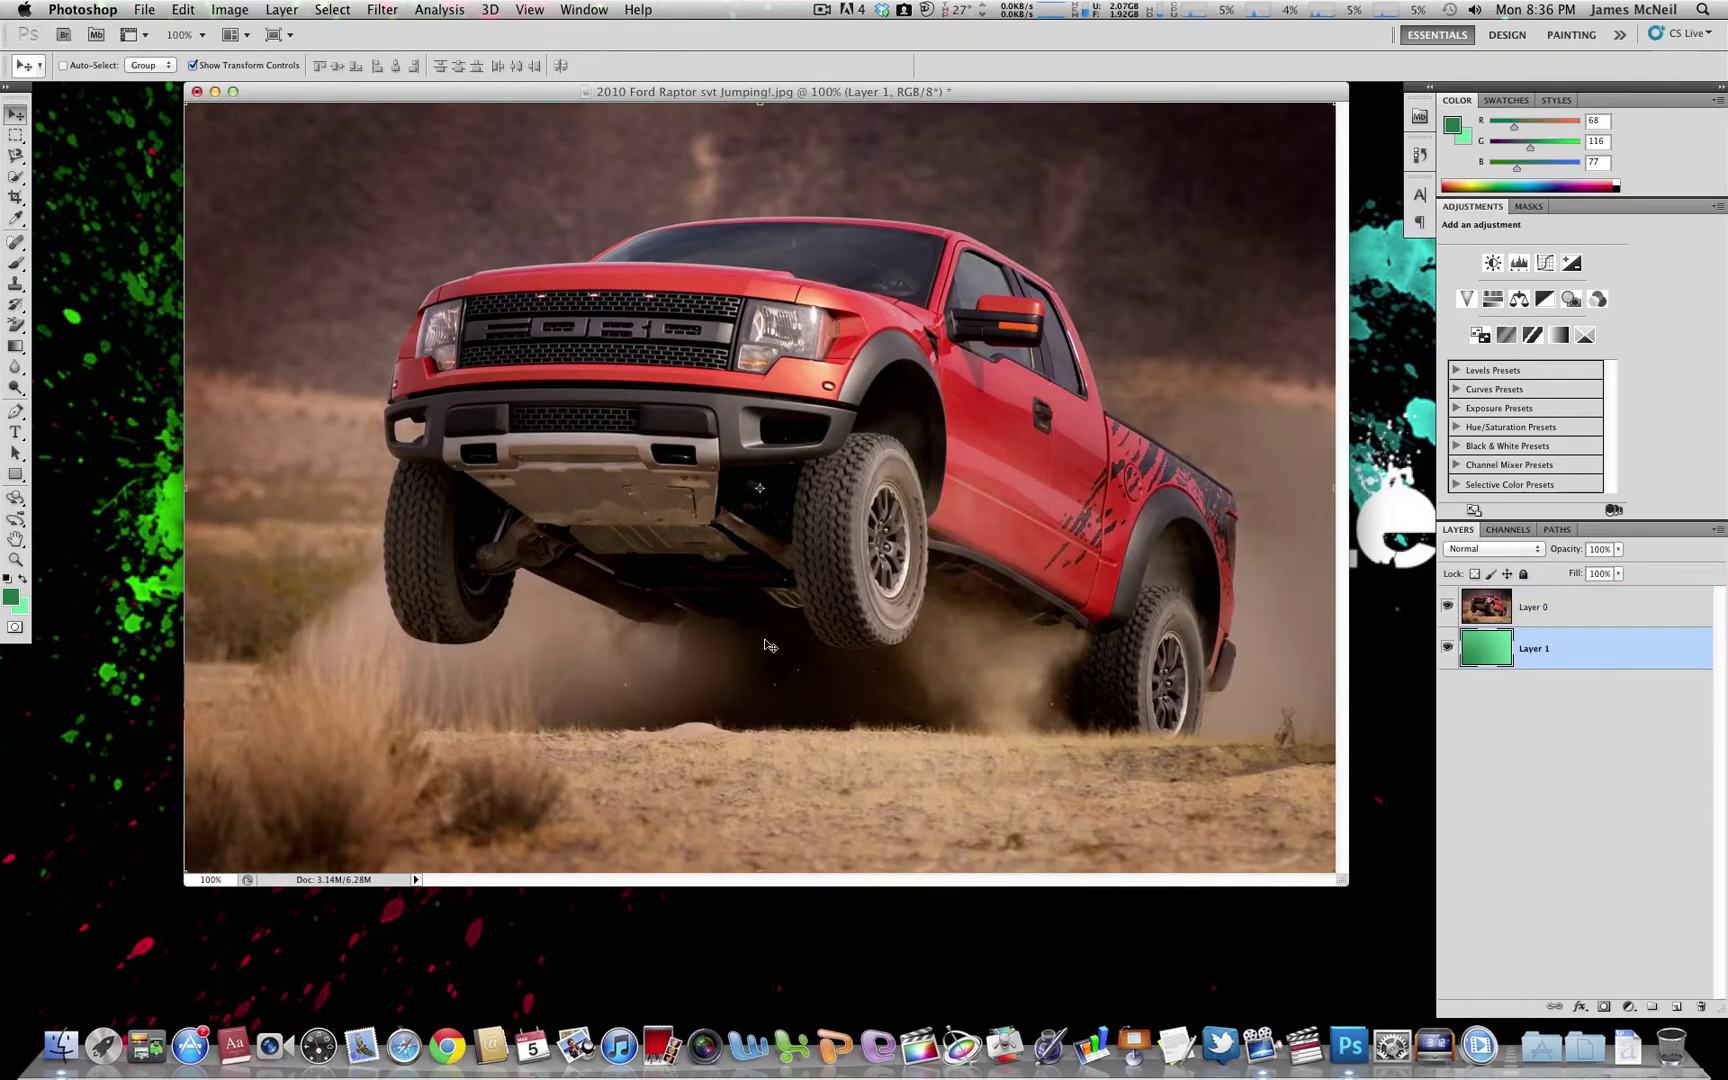
Select a wide rectangle across the truck and perspective-warp it into a bottom-wide trapezoid.
{"action": "left_click", "coordinate": [17, 140]}
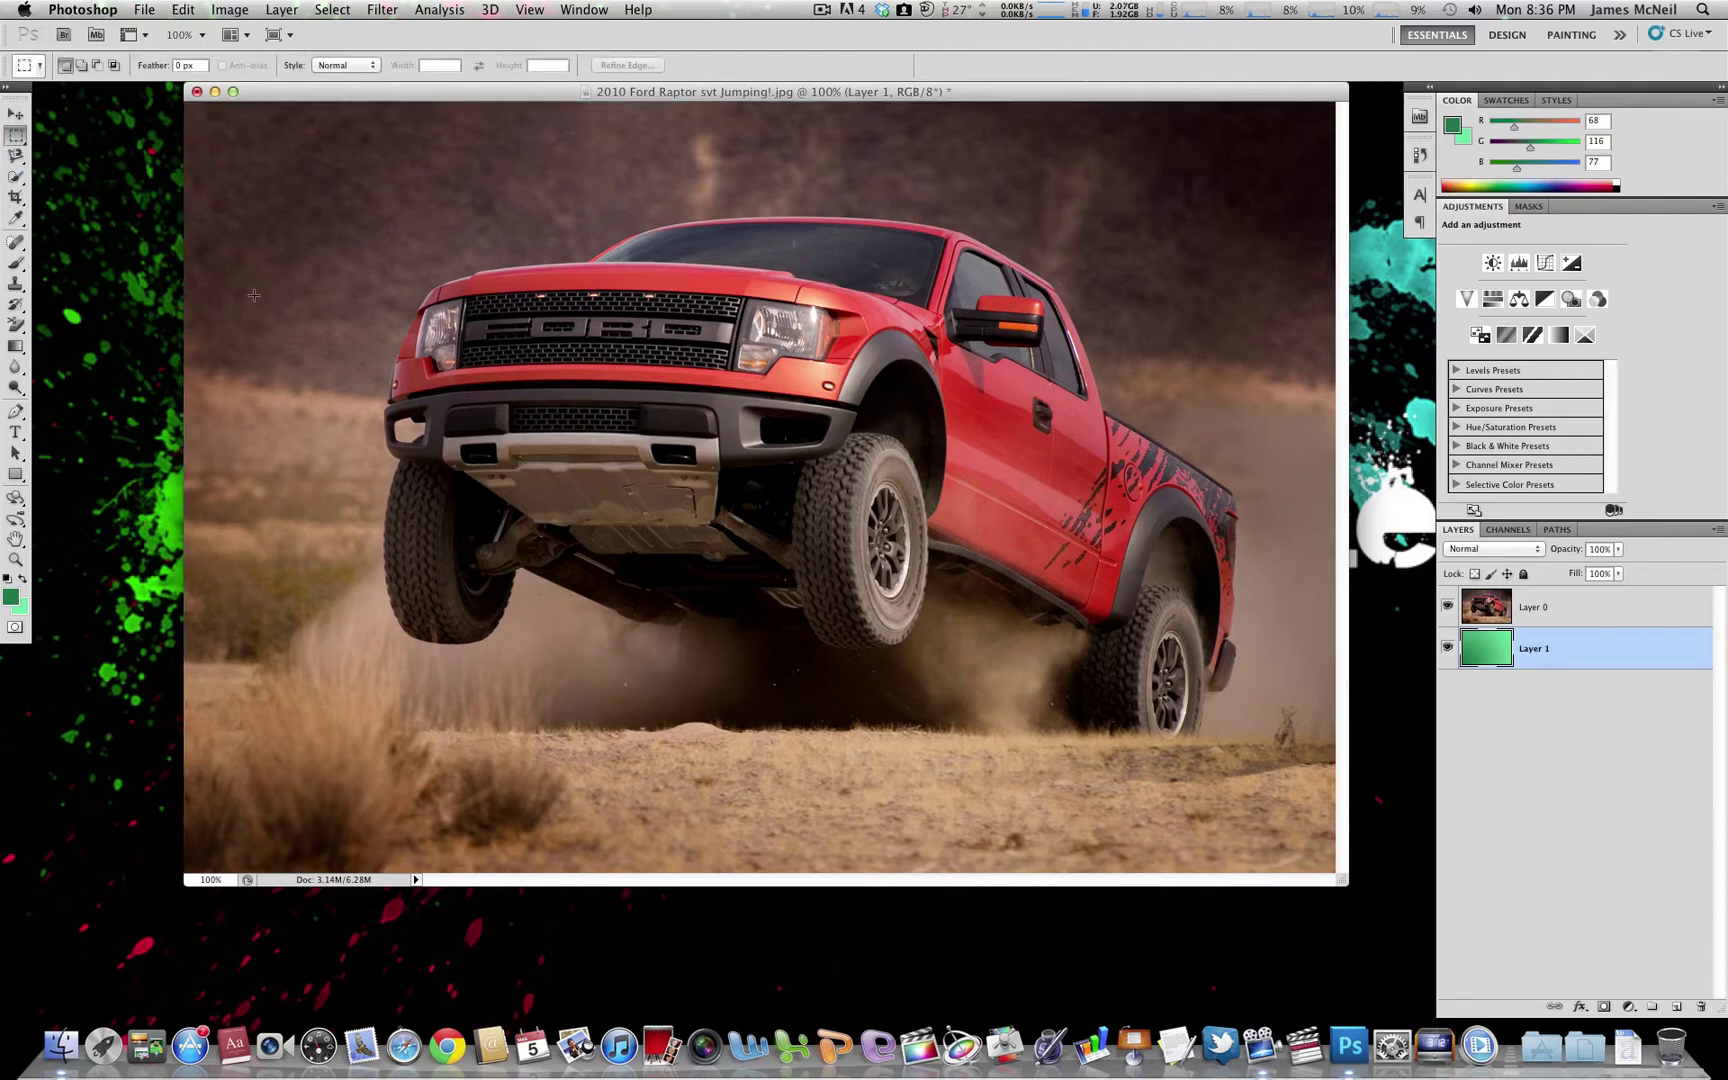
{"action": "left_click_drag", "start_coordinate": [302, 366], "coordinate": [1294, 740]}
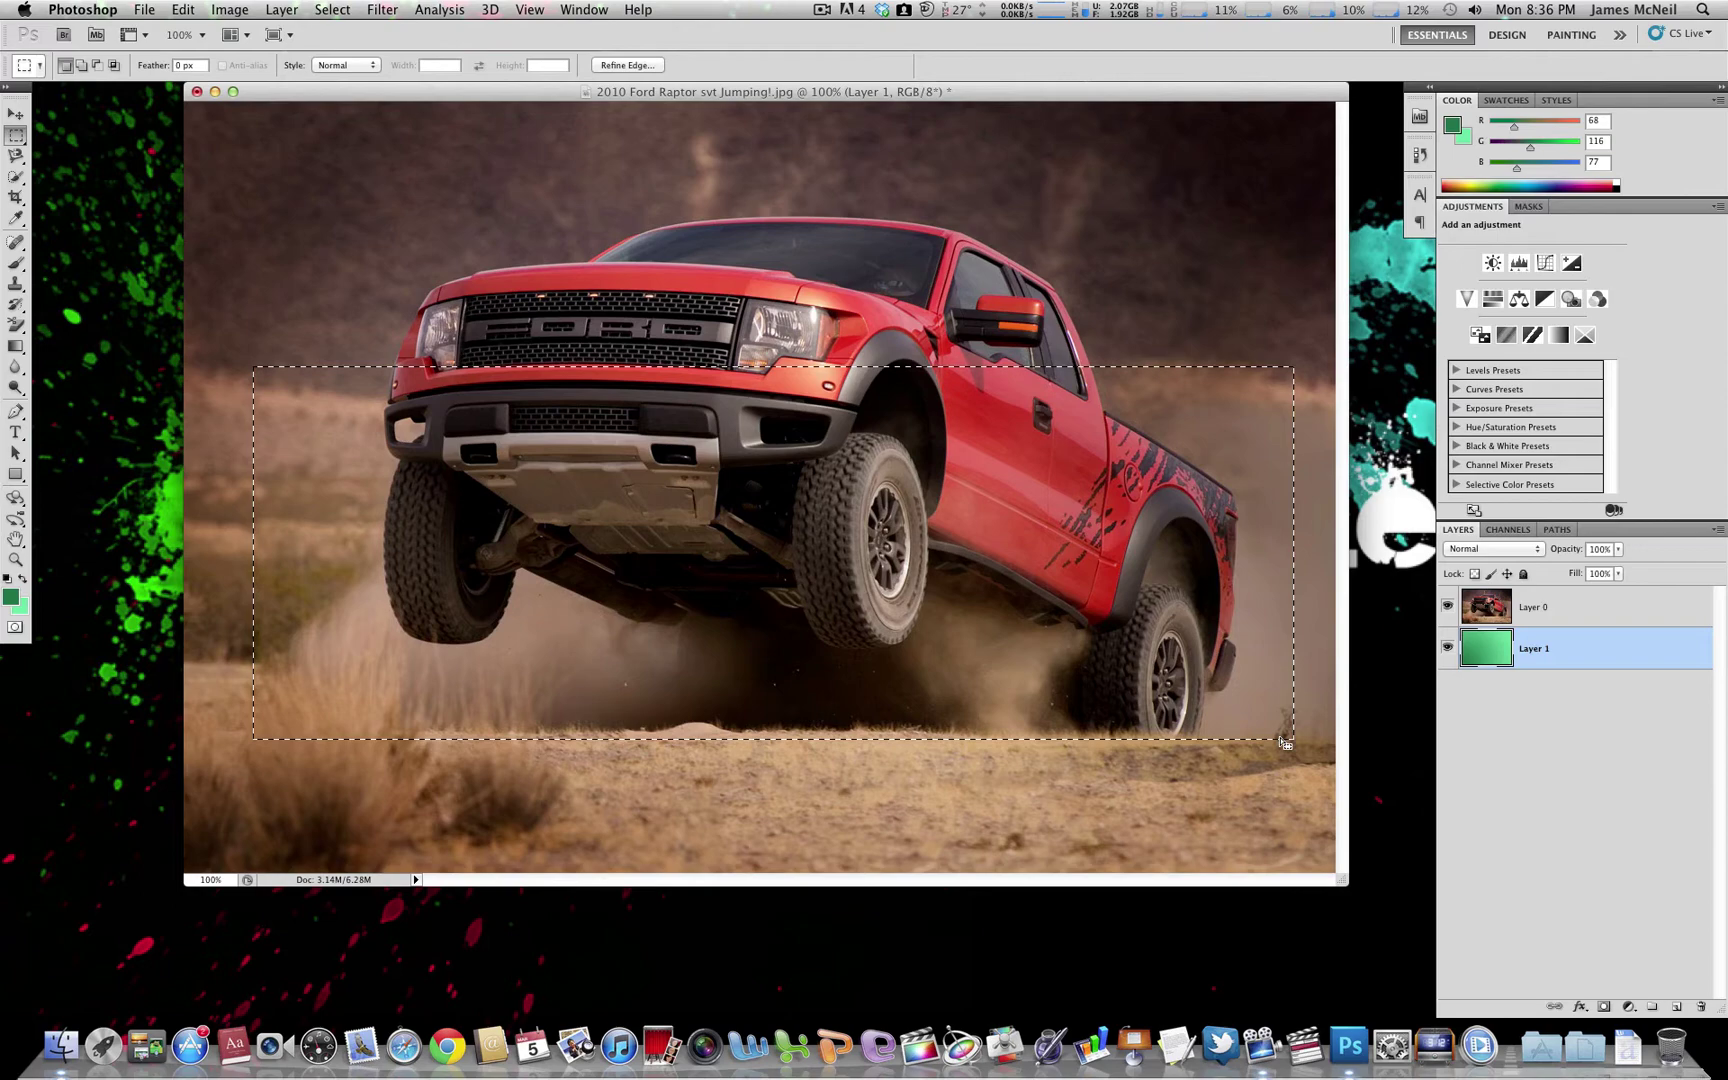
{"action": "left_click", "coordinate": [183, 9]}
{"action": "mouse_move", "coordinate": [242, 12]}
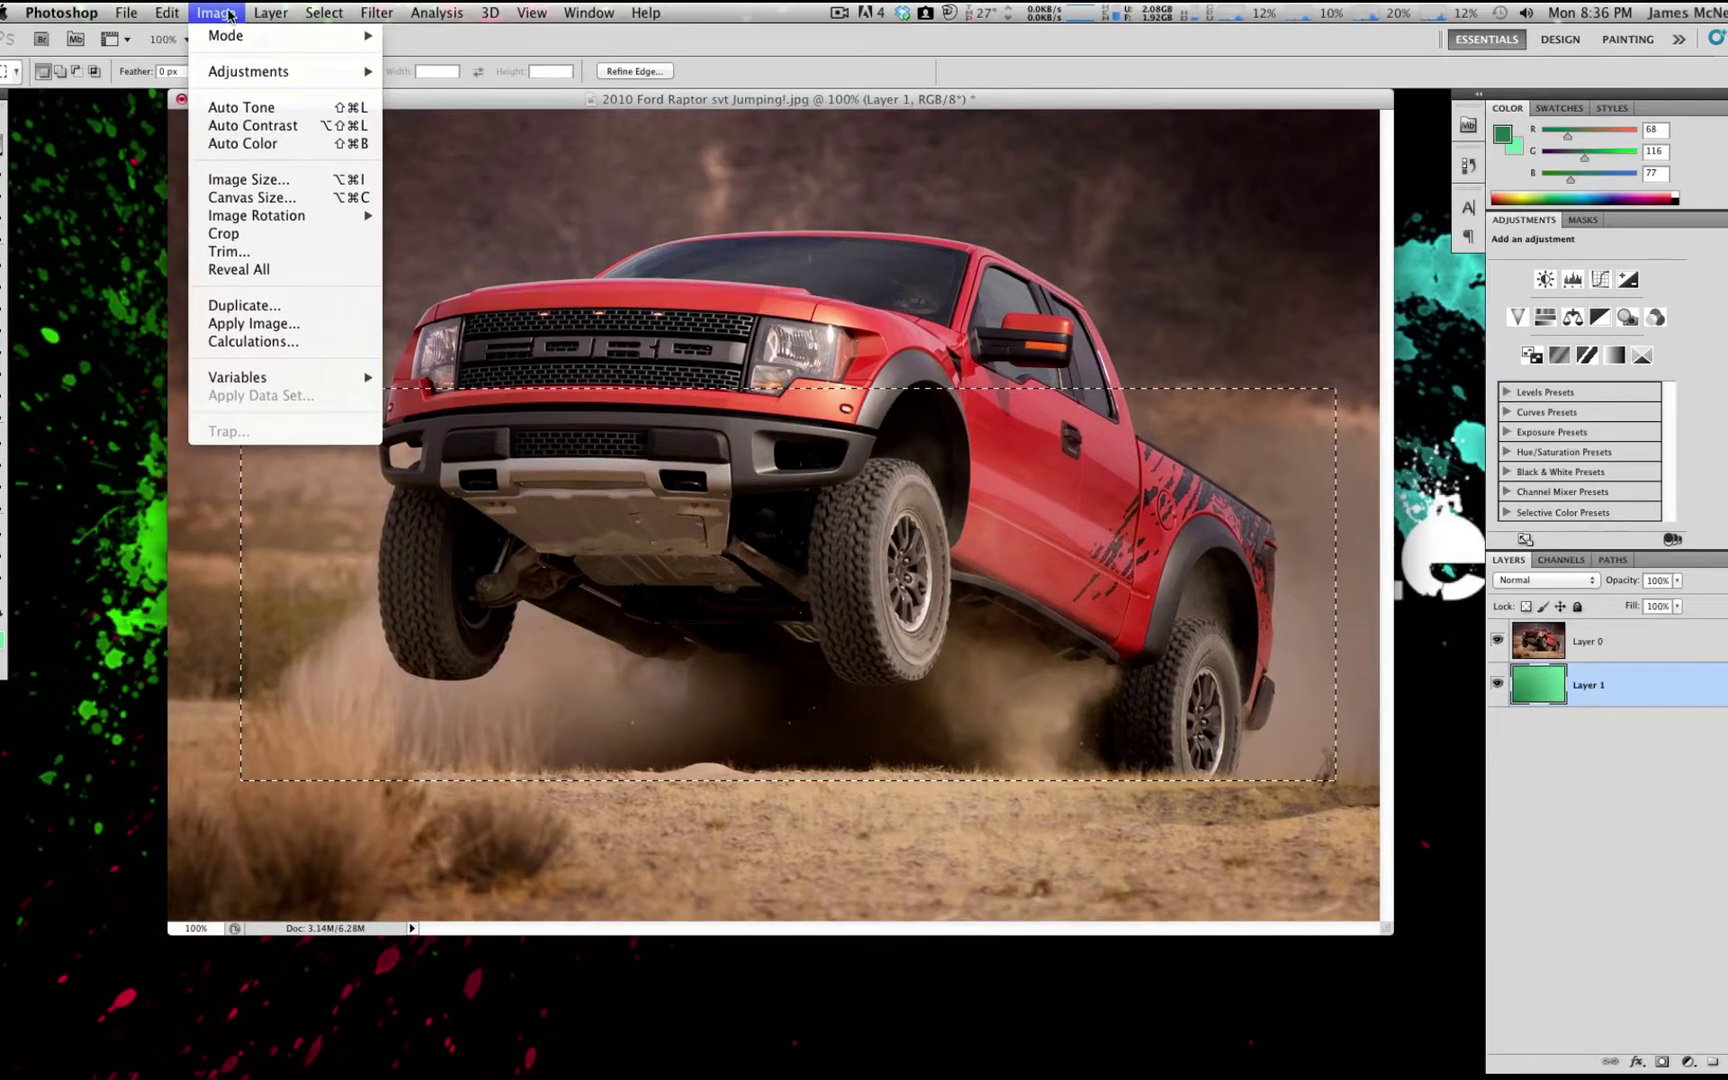
{"action": "mouse_move", "coordinate": [320, 7]}
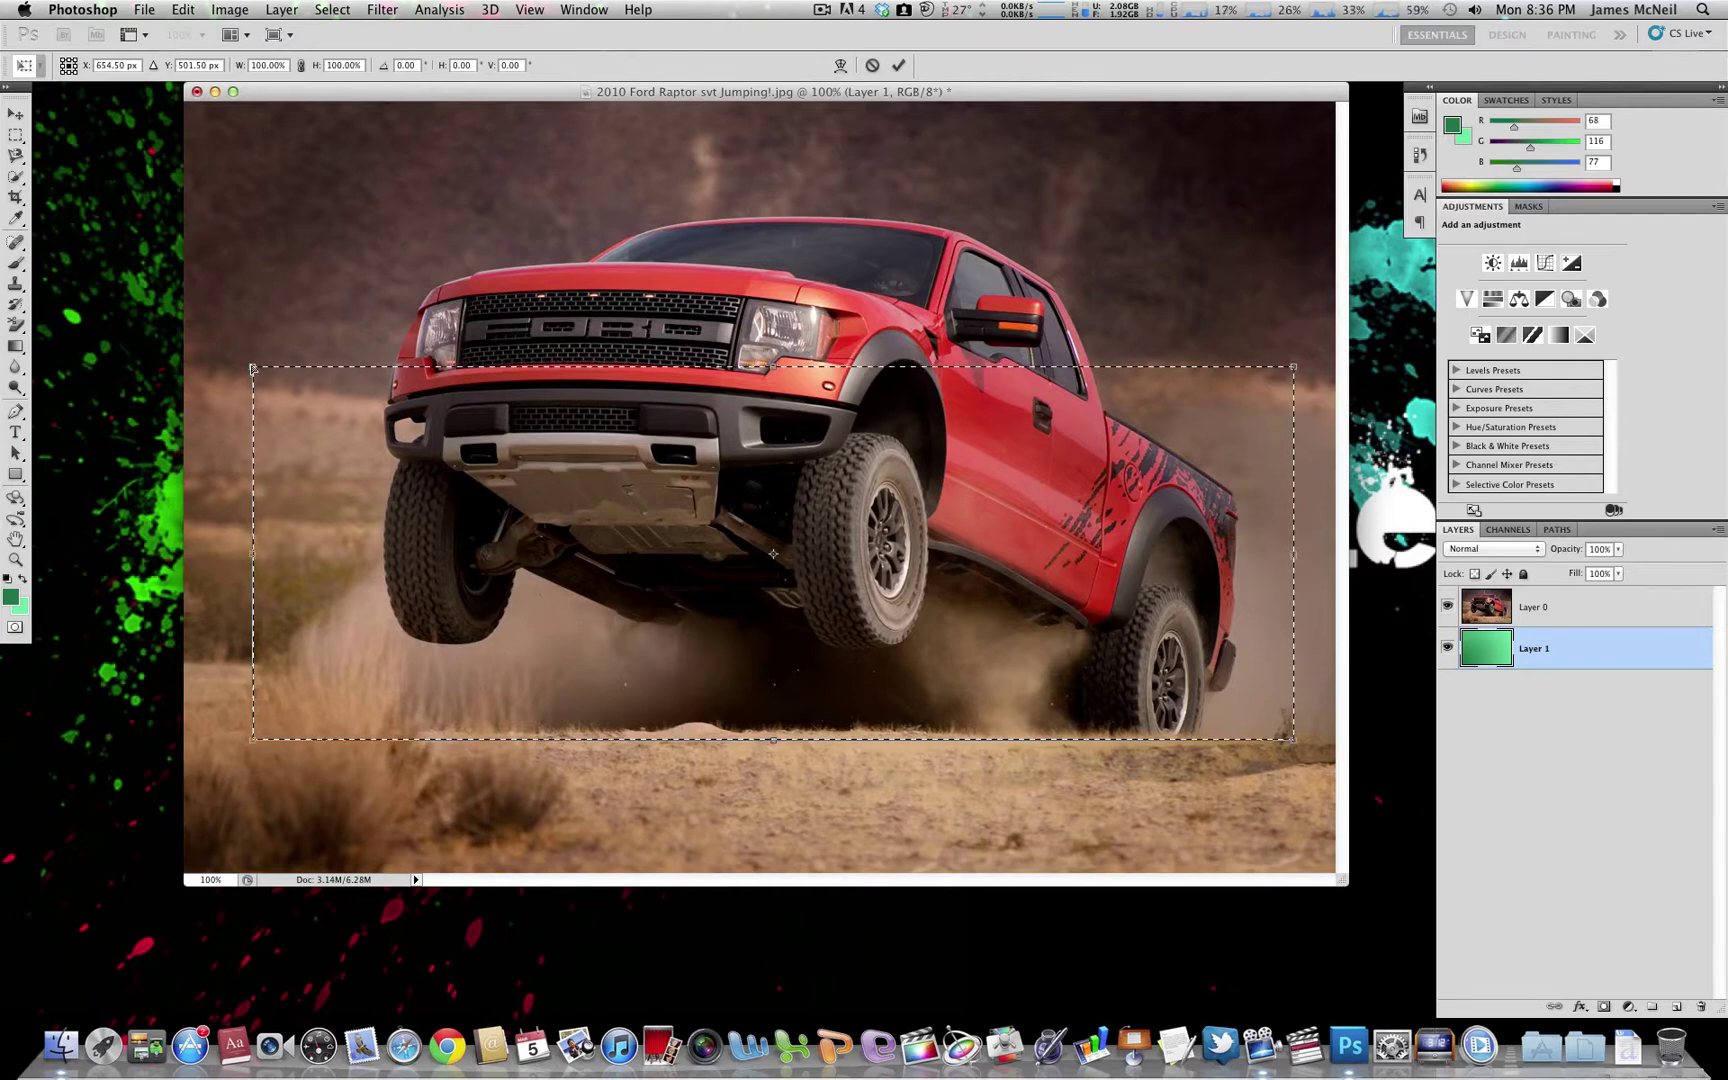
{"action": "left_click_drag", "start_coordinate": [253, 368], "coordinate": [304, 367]}
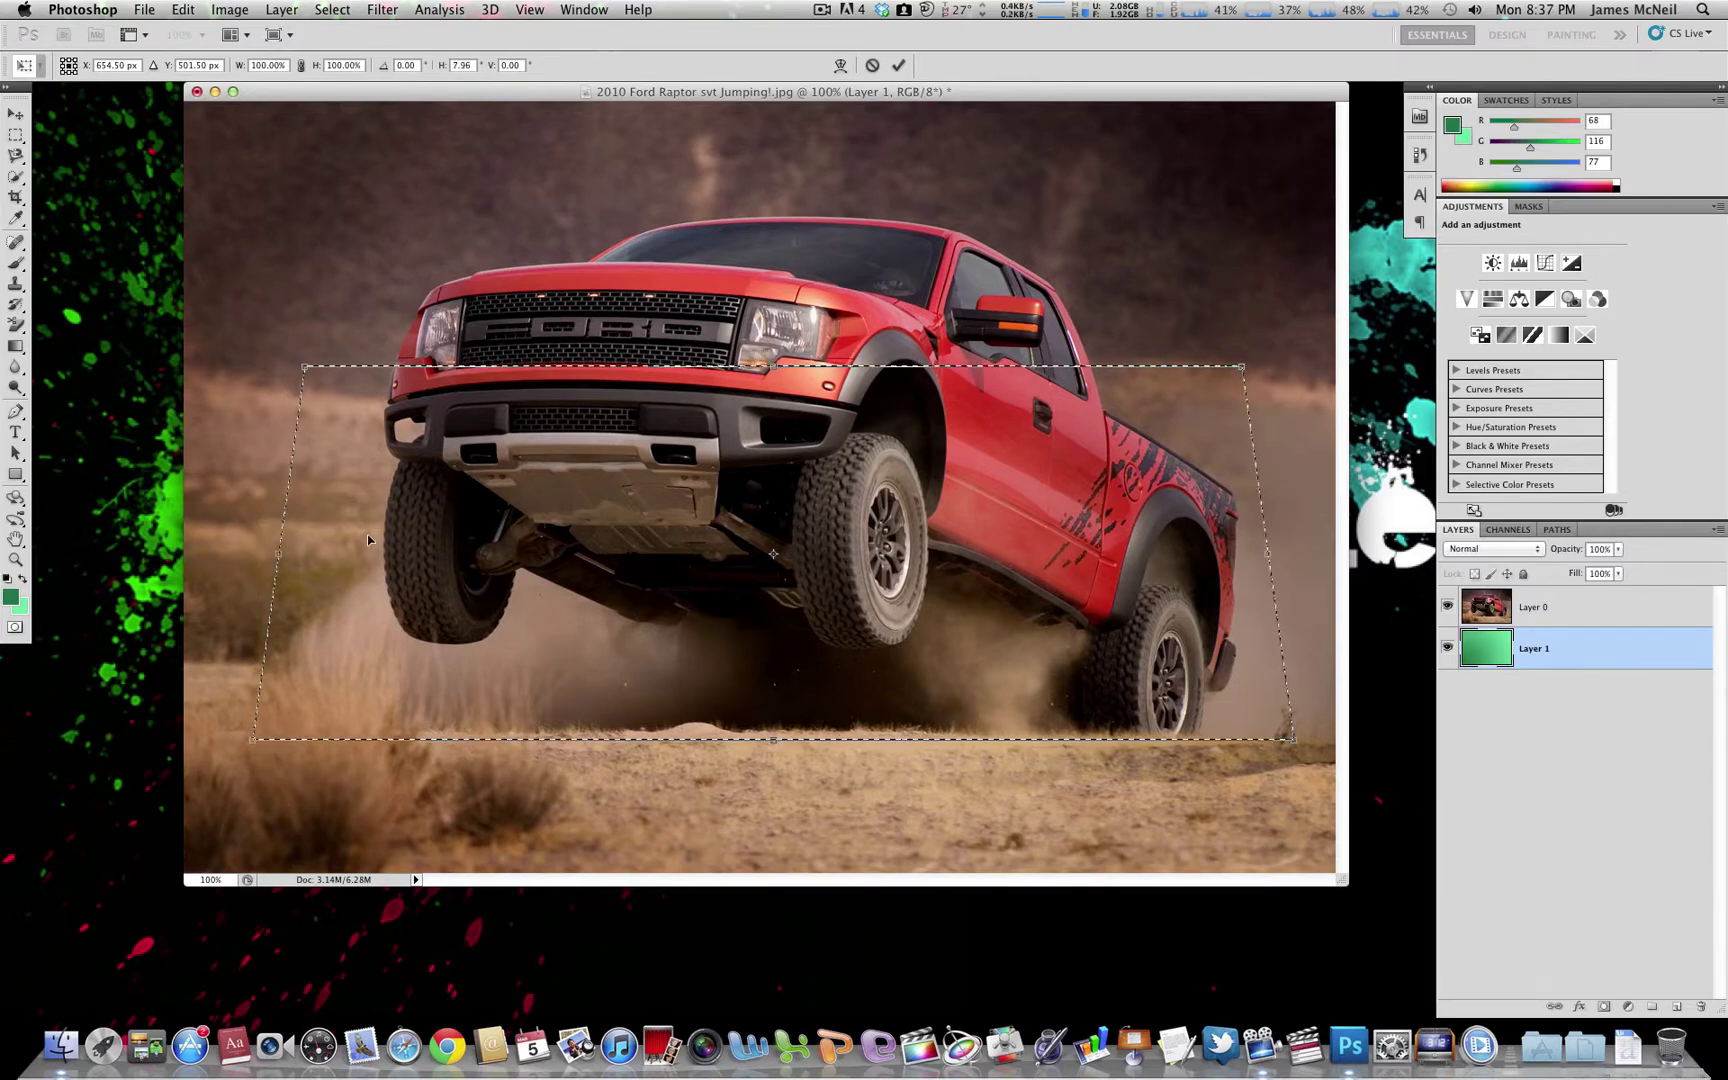
{"action": "left_click_drag", "start_coordinate": [253, 740], "coordinate": [222, 741]}
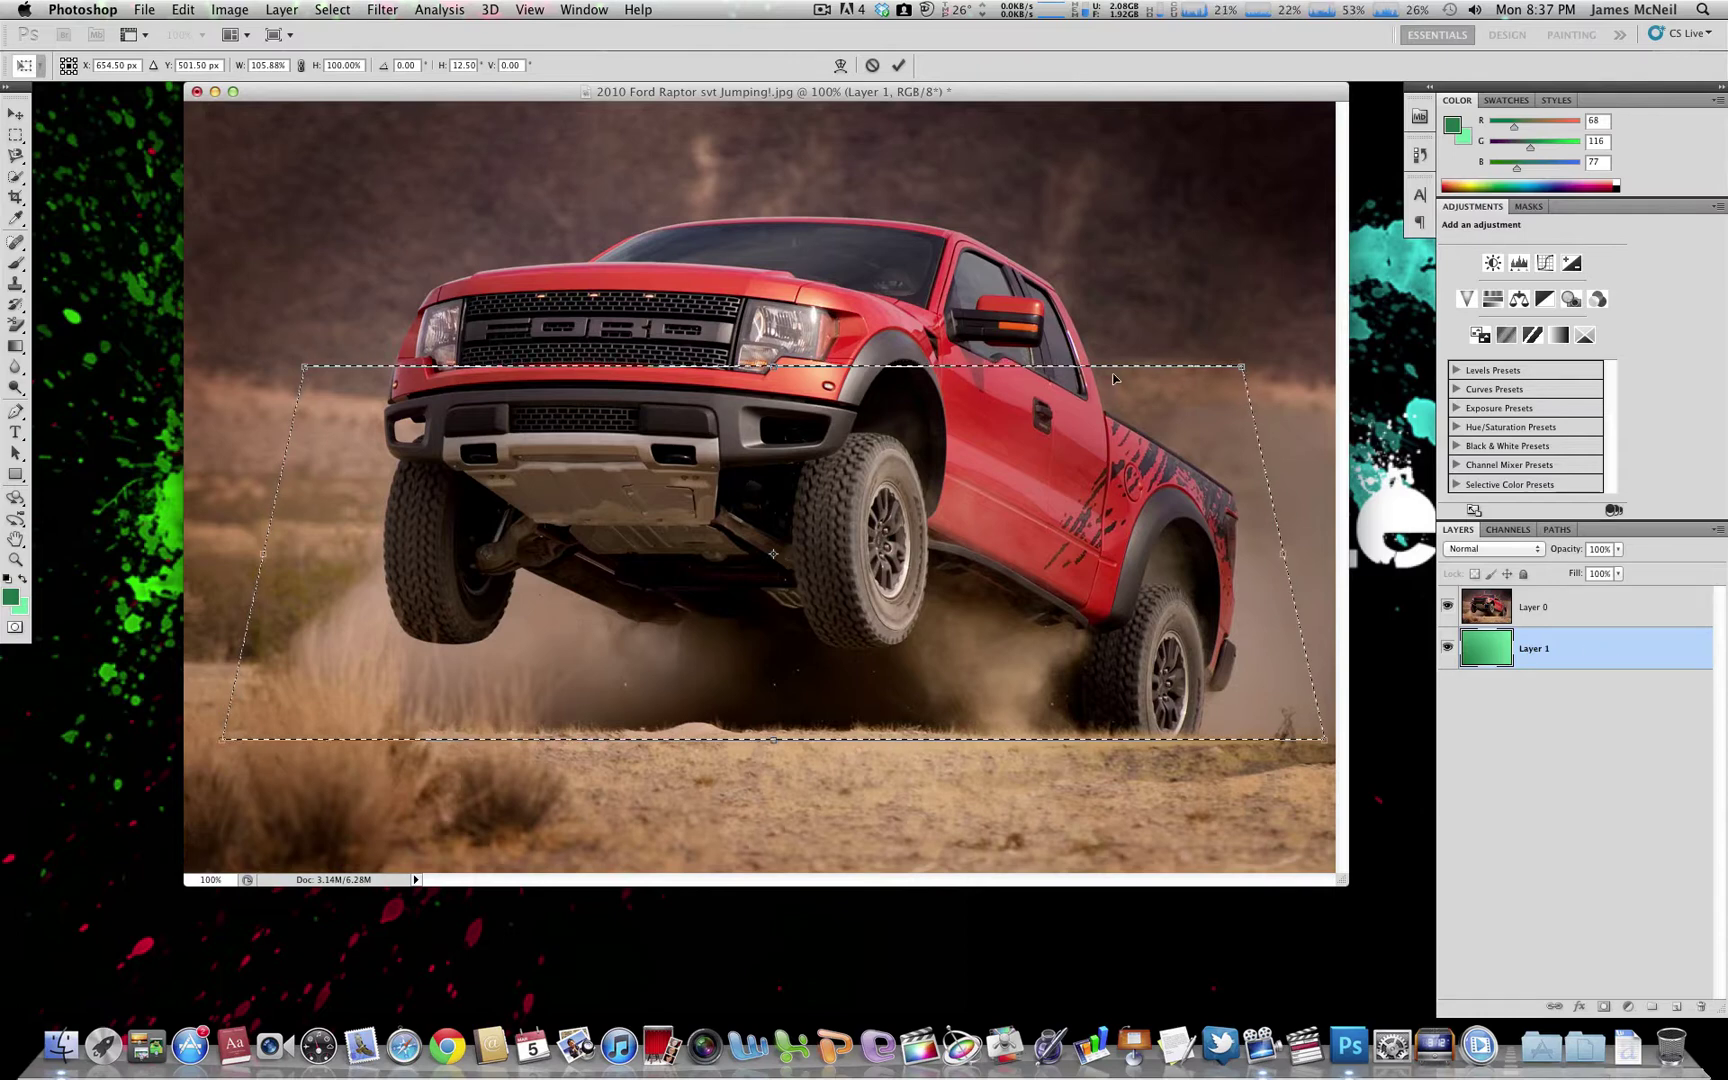
{"action": "key", "text": "Return"}
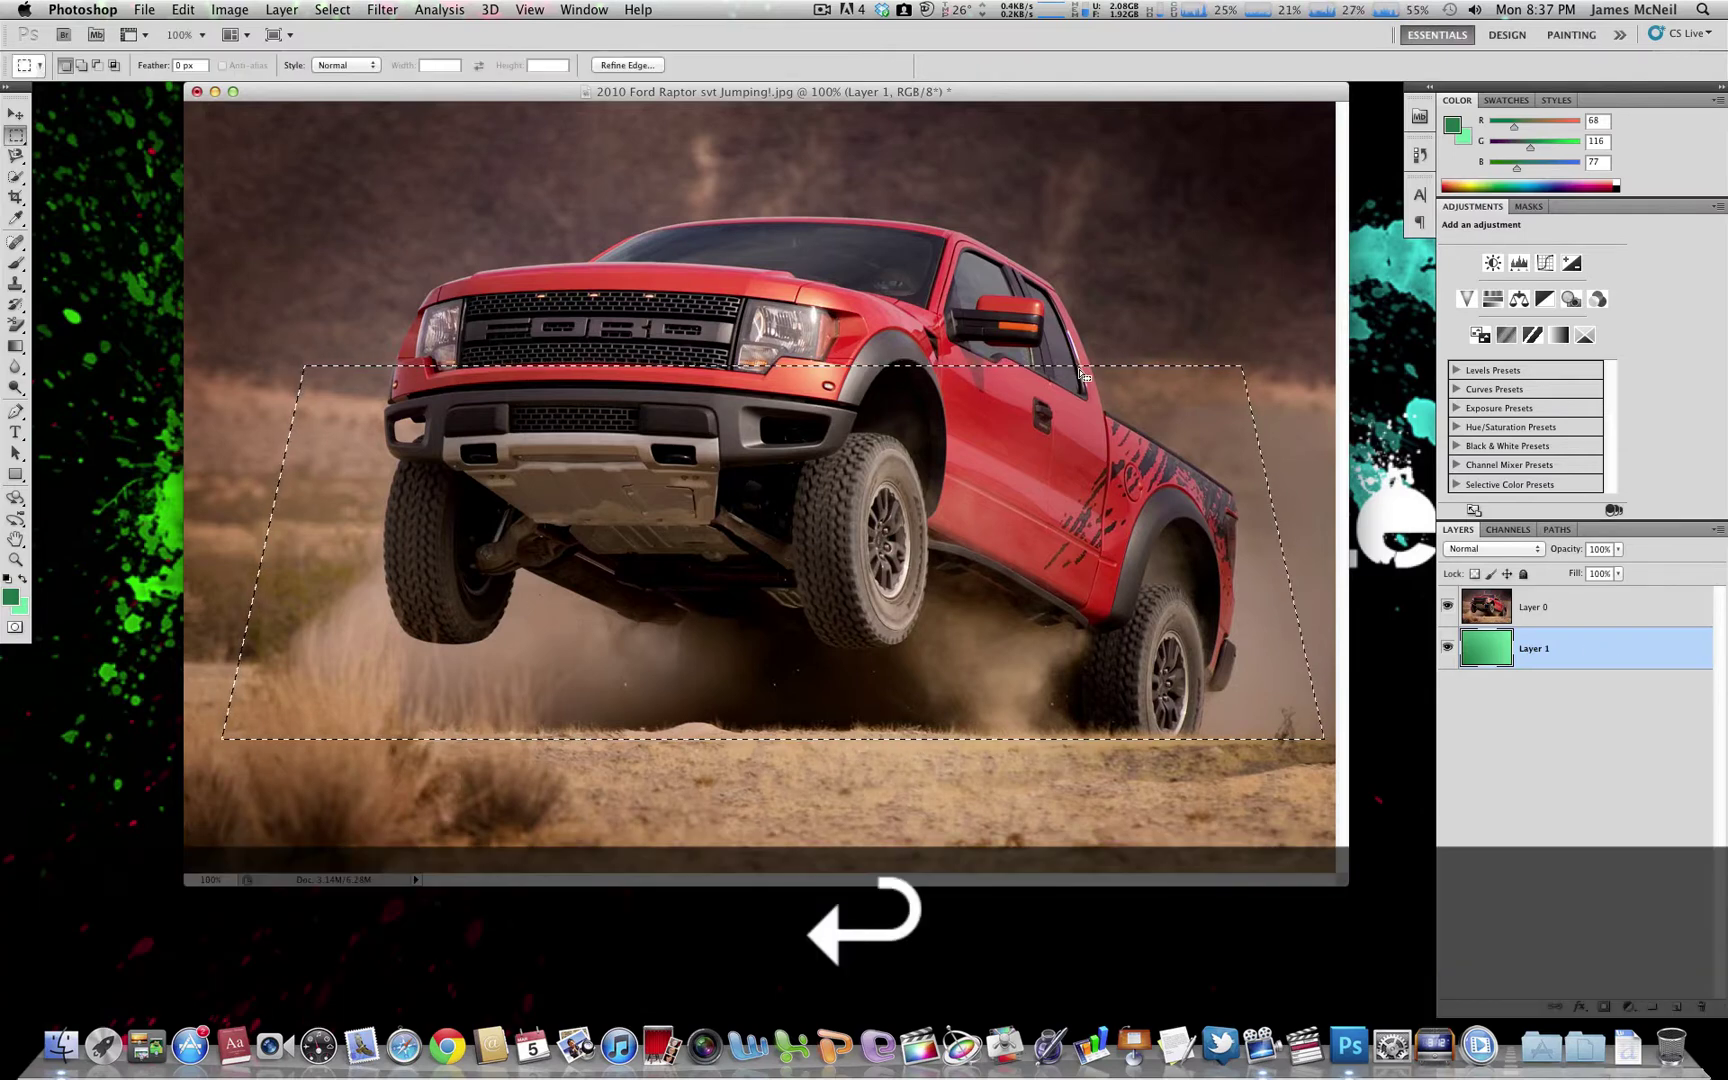
{"action": "left_click", "coordinate": [1571, 617]}
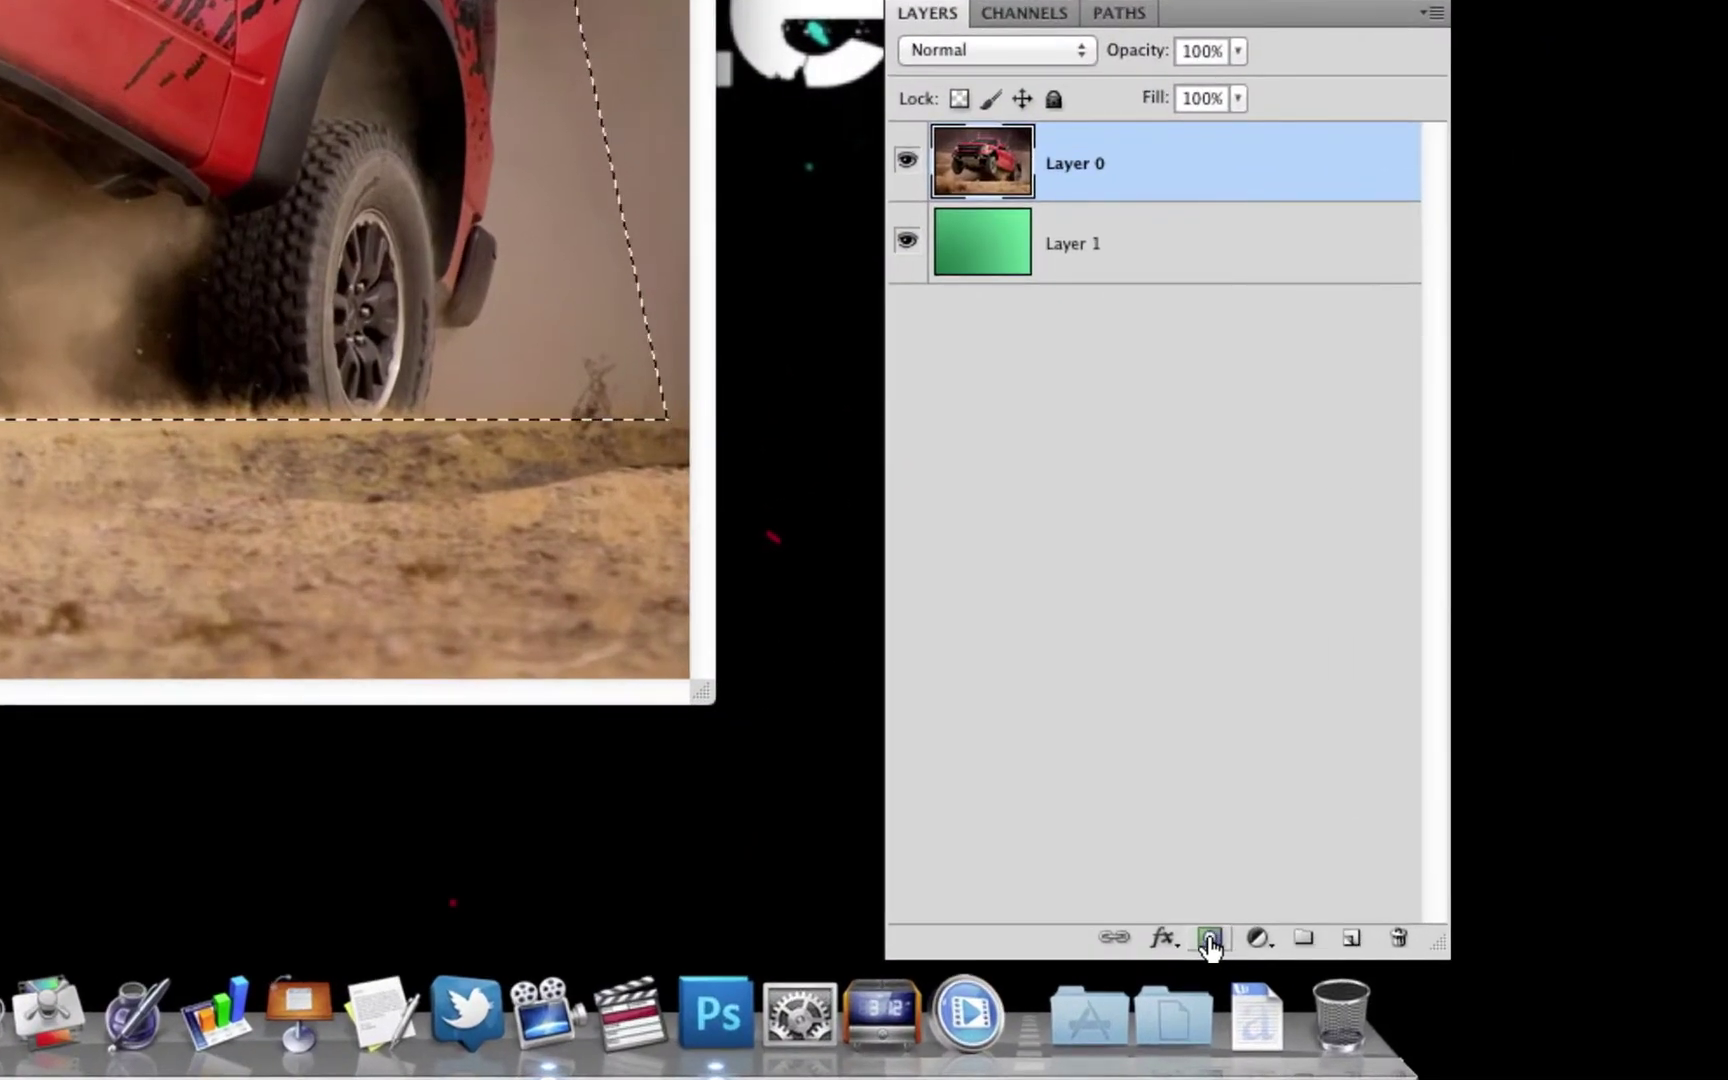
Mask Layer 0 to the trapezoid, duplicate it as Layer 0 copy, and delete the copy's mask.
{"action": "left_click", "coordinate": [1604, 1007]}
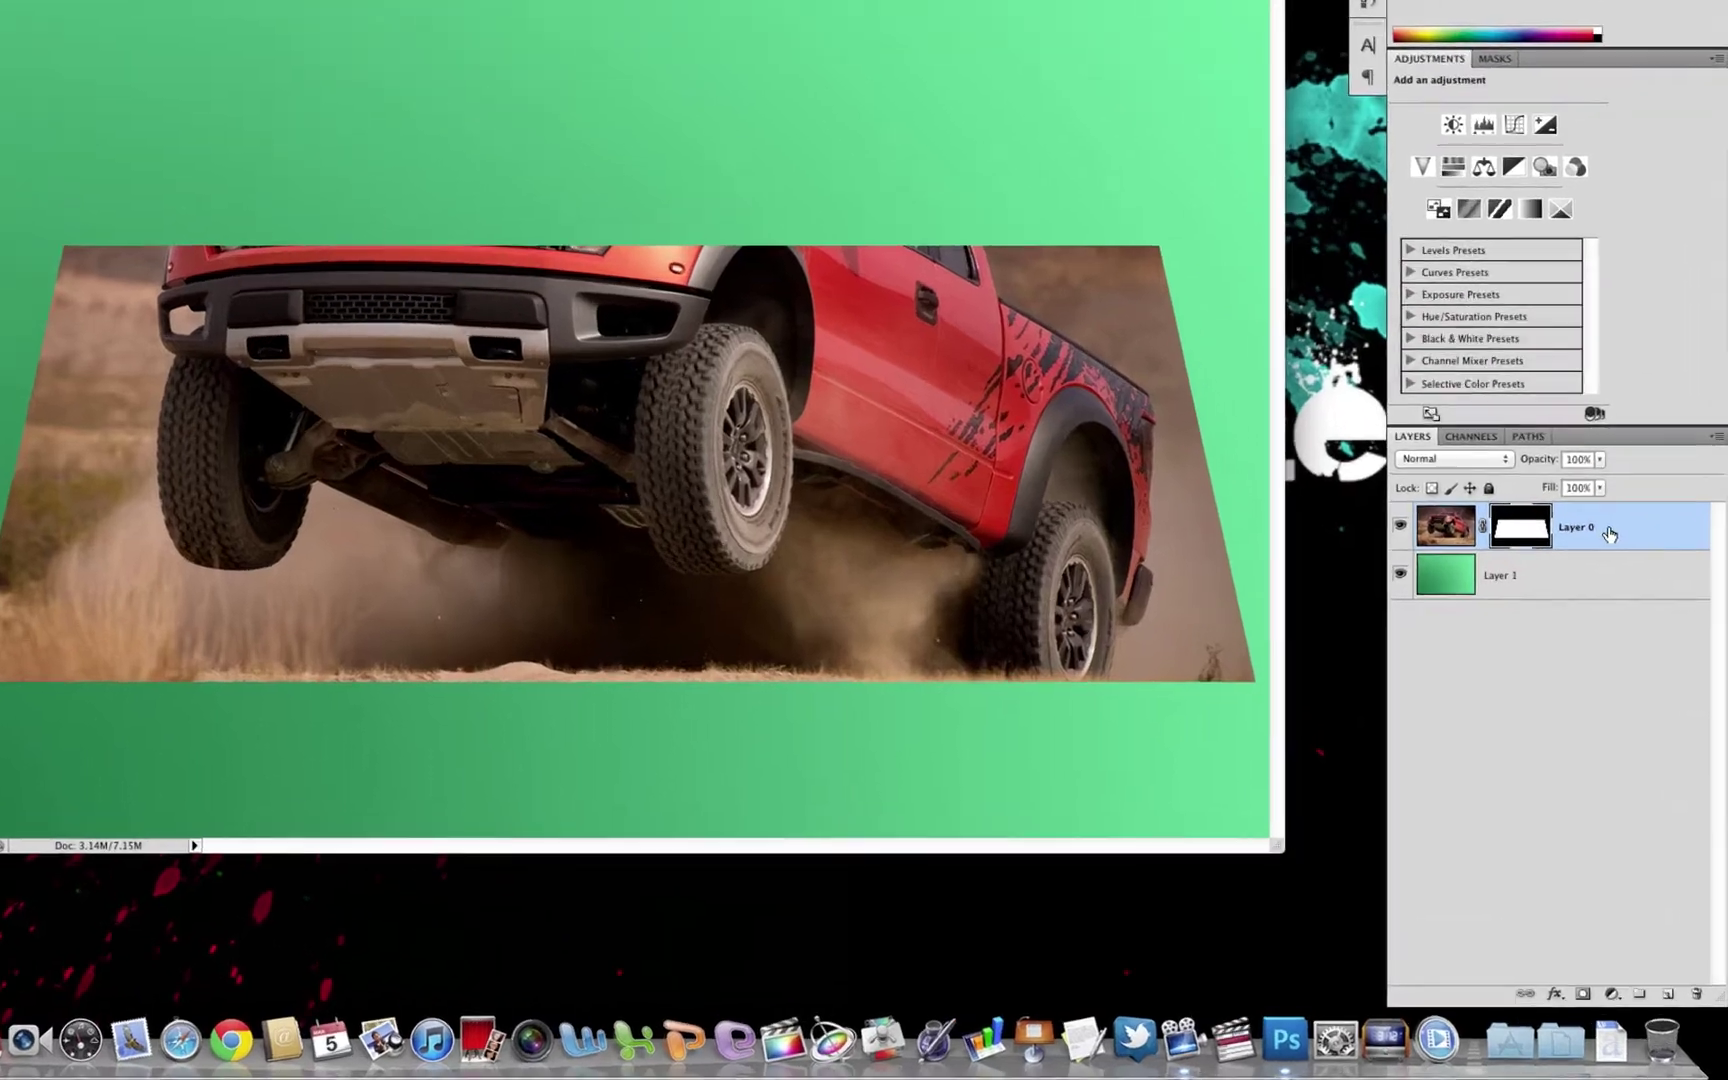
{"action": "right_click", "coordinate": [1614, 608]}
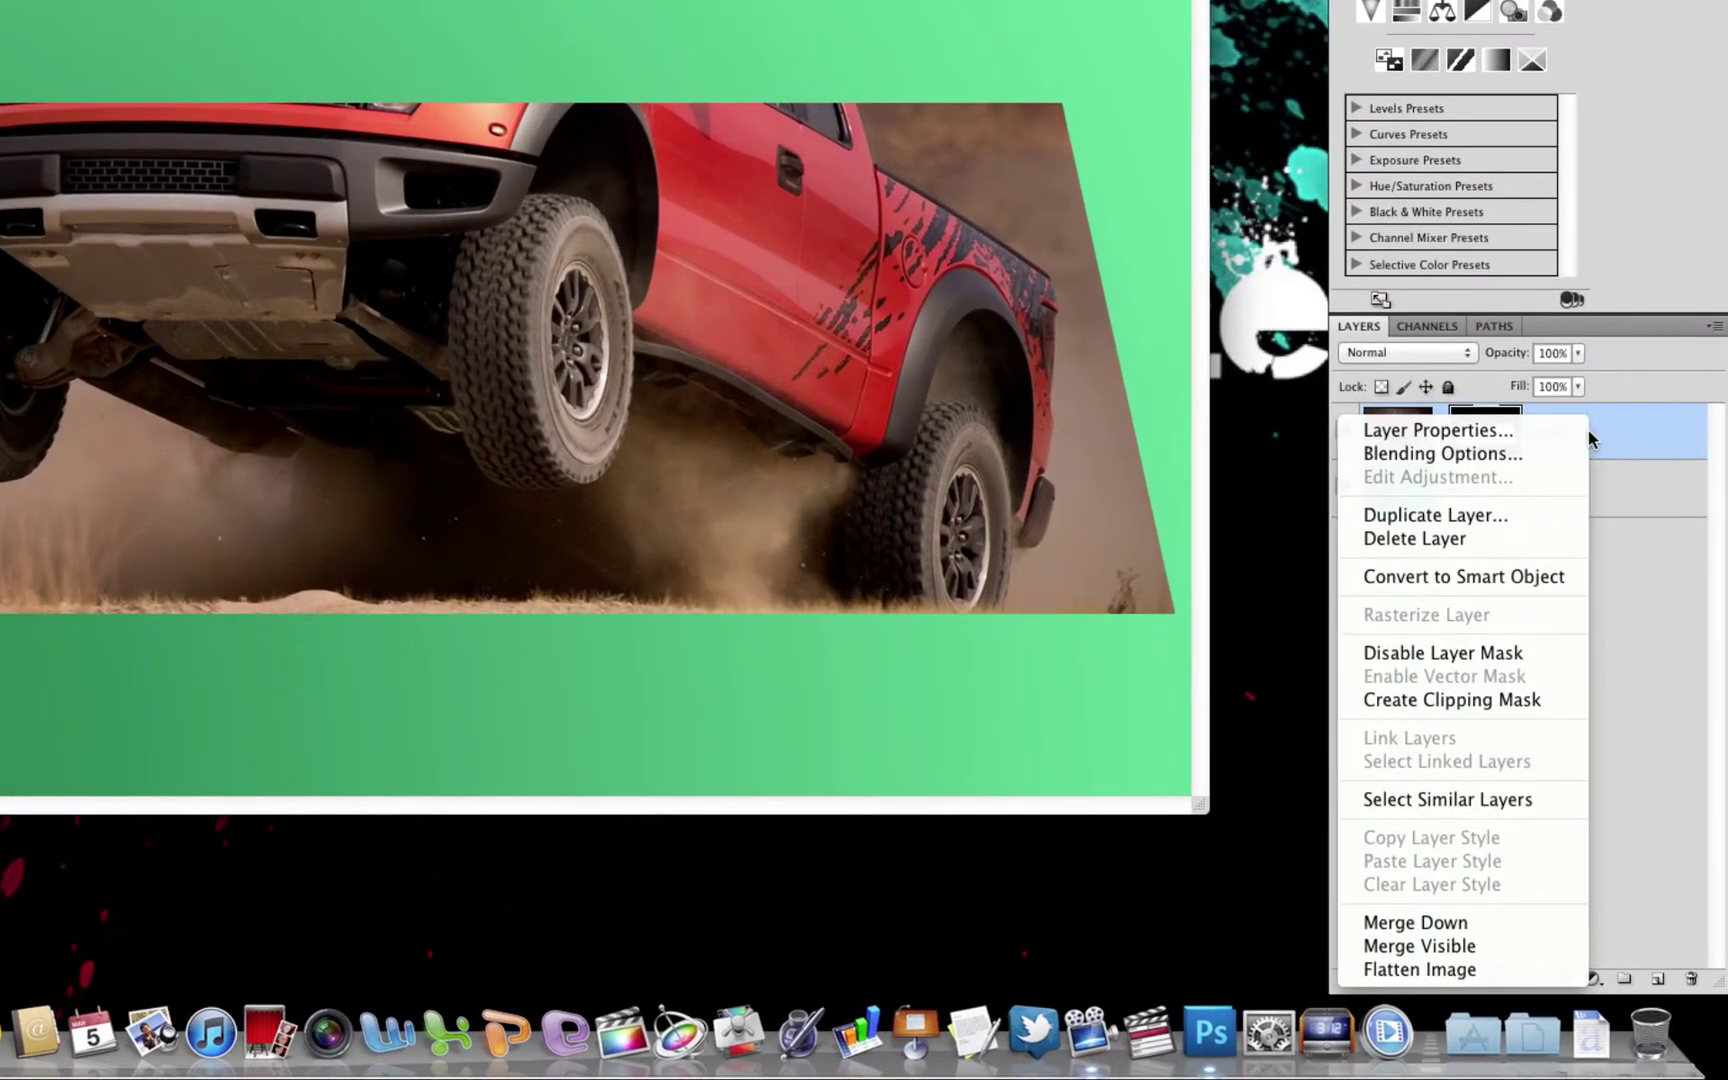
{"action": "left_click", "coordinate": [1500, 514]}
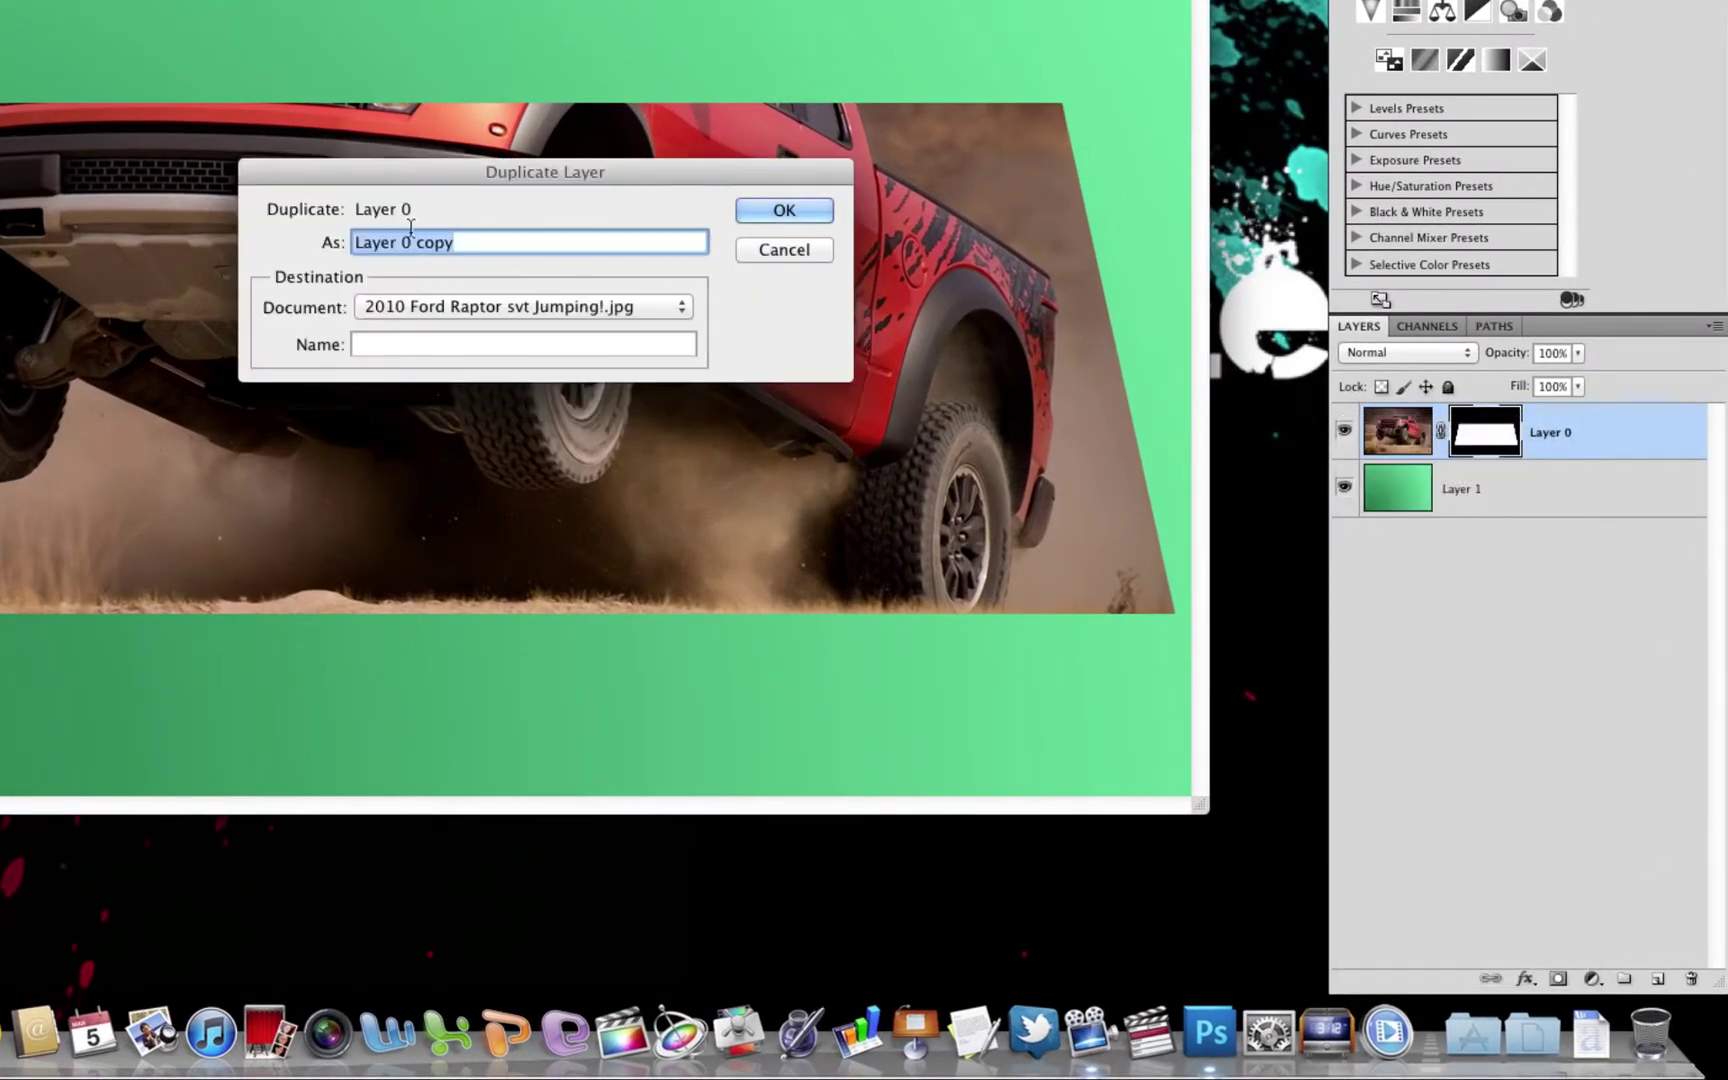
{"action": "left_click", "coordinate": [784, 211]}
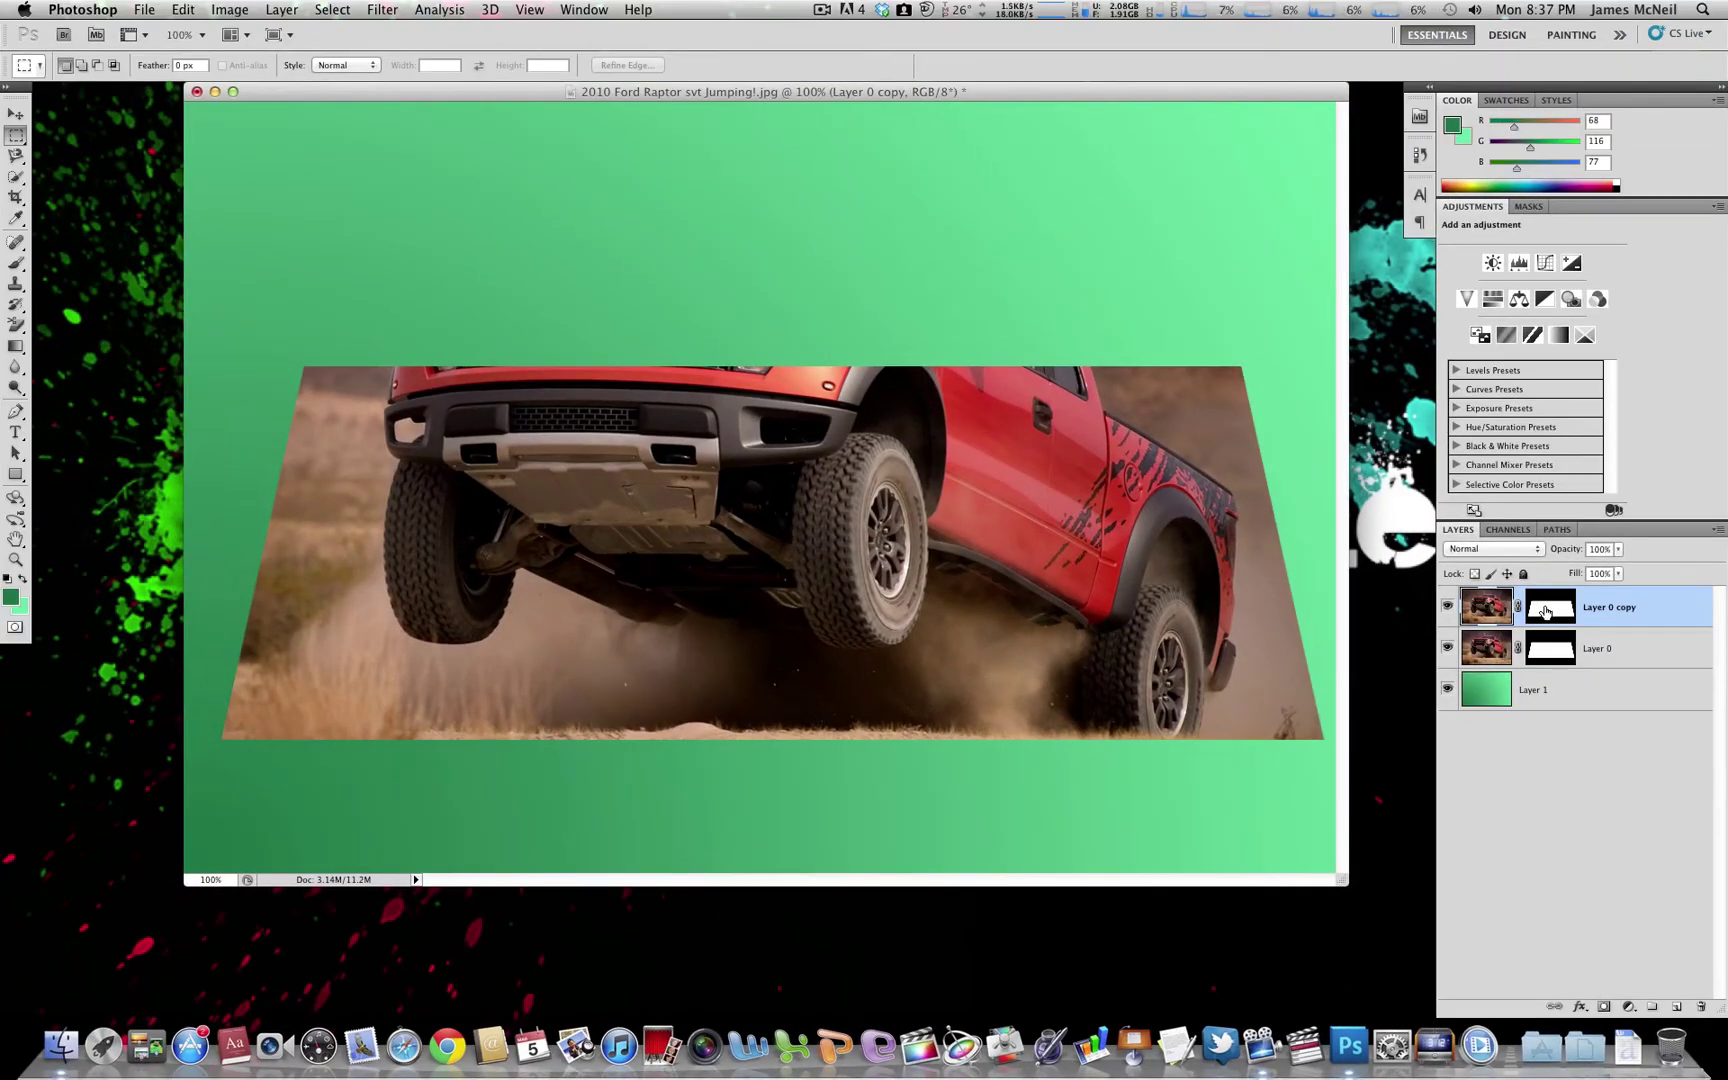
{"action": "right_click", "coordinate": [1549, 611]}
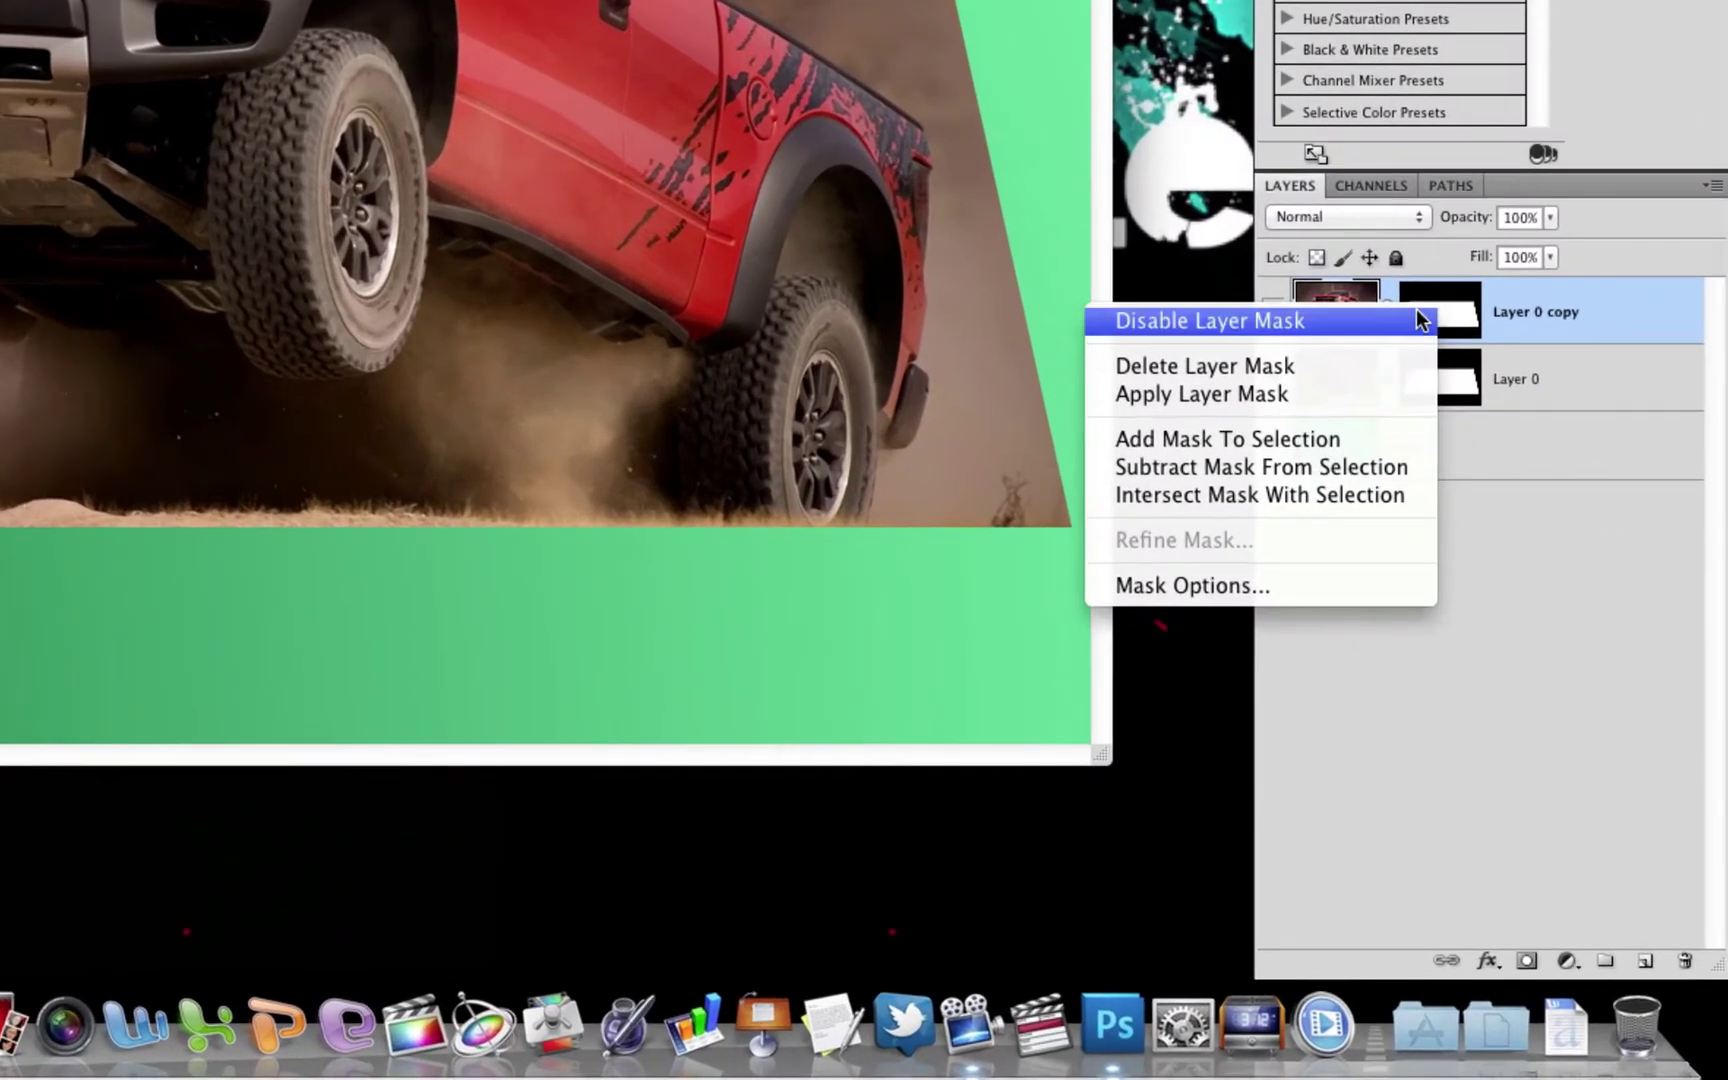
{"action": "left_click", "coordinate": [1280, 367]}
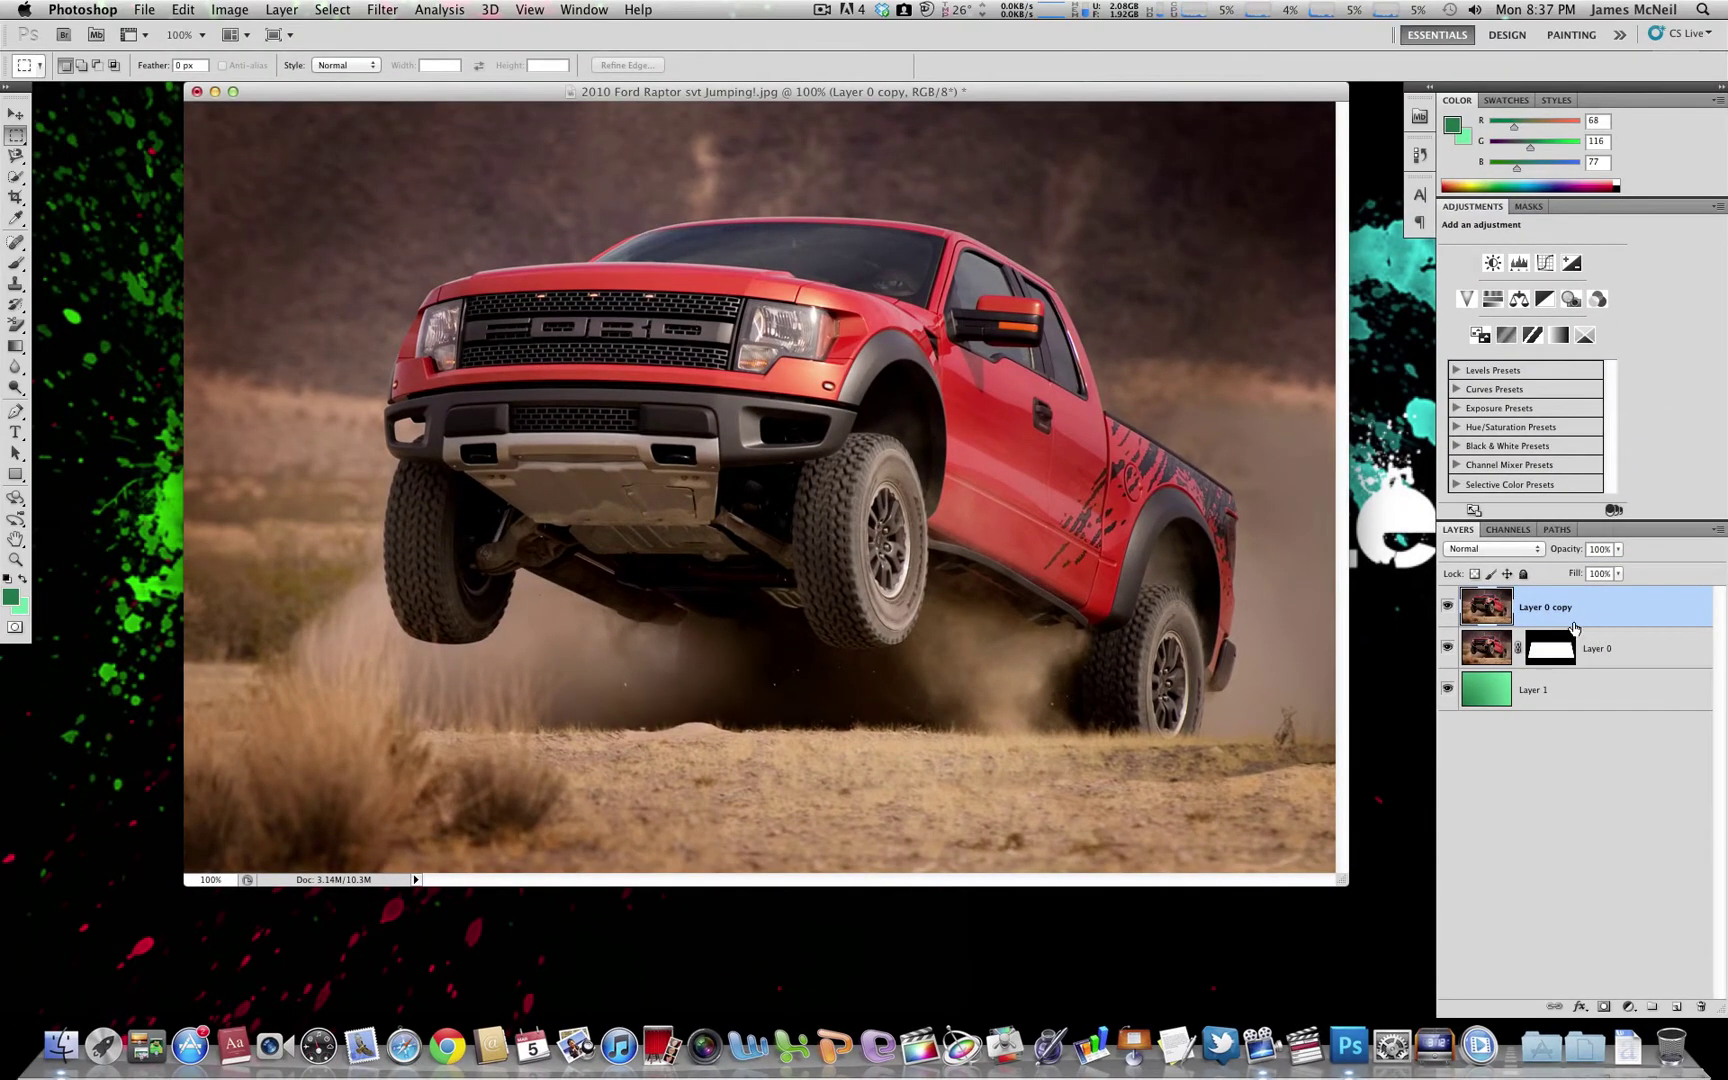
Quick-select the Raptor's hood, cab, rear bumper and both tires on Layer 0 copy.
{"action": "left_click", "coordinate": [17, 180]}
{"action": "left_click_drag", "start_coordinate": [520, 284], "coordinate": [604, 279]}
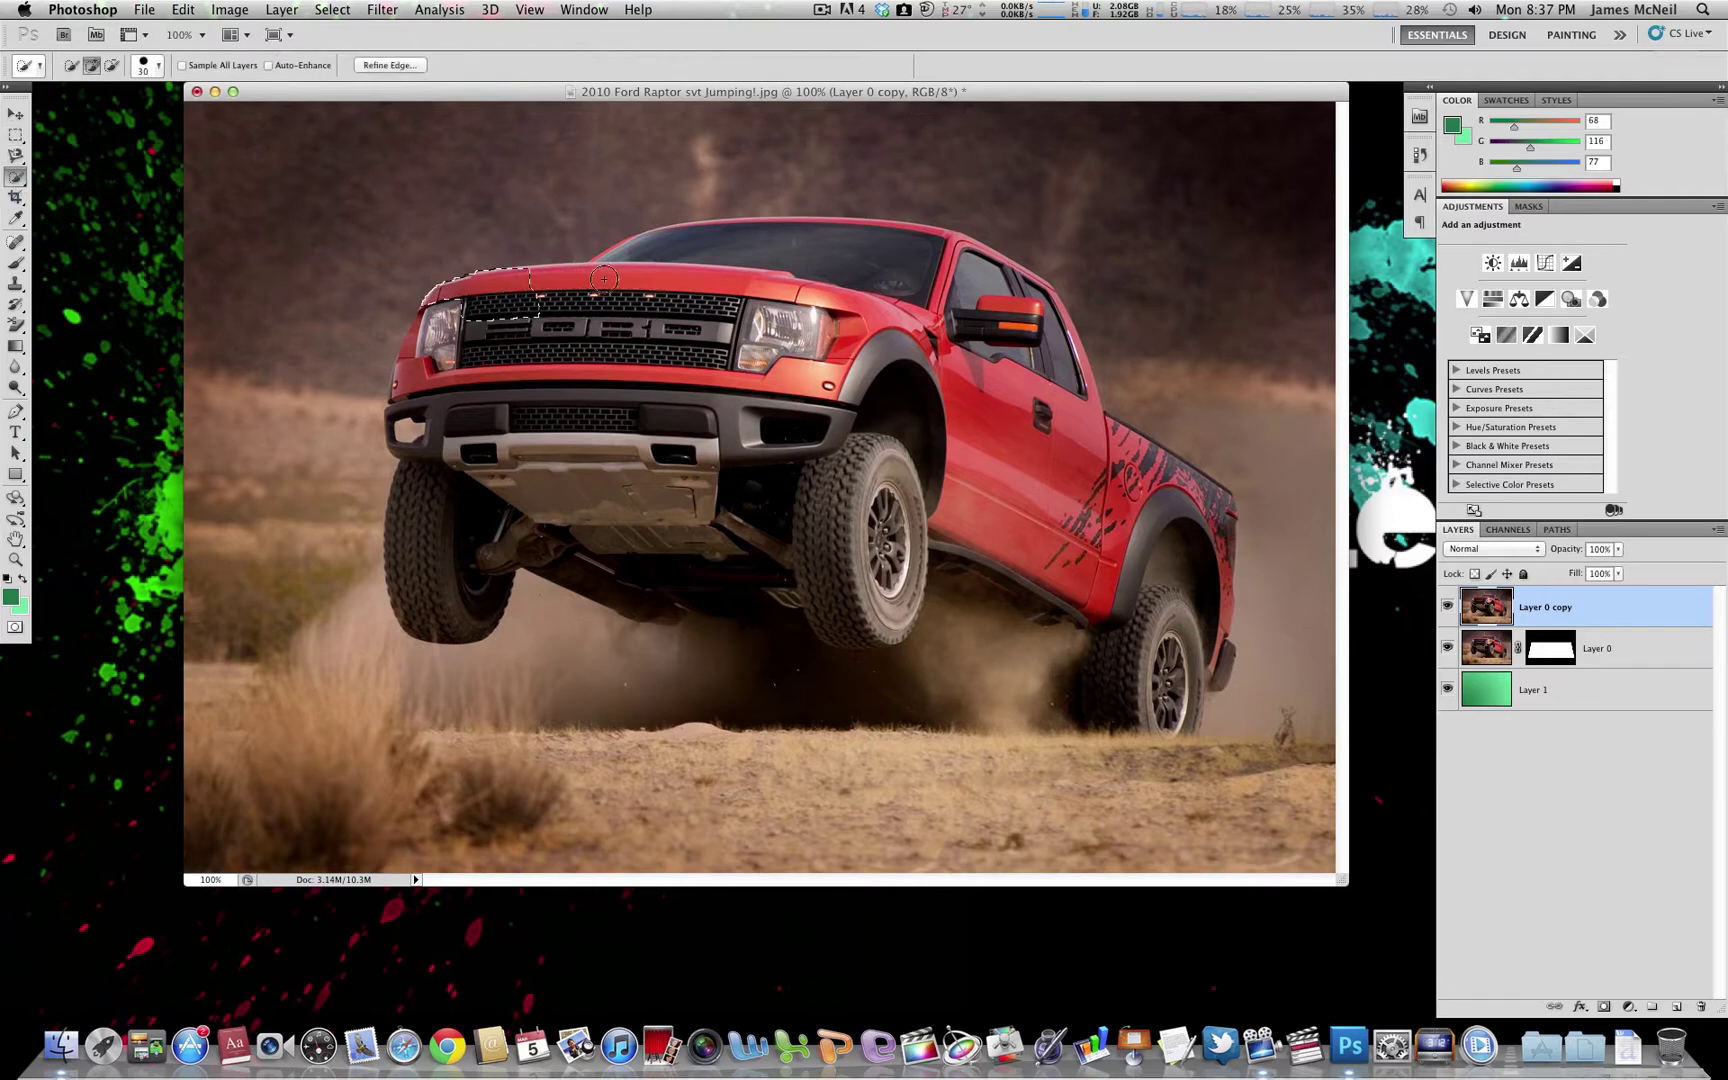
{"action": "mouse_move", "coordinate": [948, 276]}
{"action": "left_mouse_down"}
{"action": "mouse_move", "coordinate": [989, 283]}
{"action": "mouse_move", "coordinate": [1039, 329]}
{"action": "mouse_move", "coordinate": [1039, 304]}
{"action": "mouse_move", "coordinate": [1057, 314]}
{"action": "mouse_move", "coordinate": [1072, 401]}
{"action": "mouse_move", "coordinate": [1033, 448]}
{"action": "mouse_move", "coordinate": [1151, 472]}
{"action": "mouse_move", "coordinate": [1220, 516]}
{"action": "mouse_move", "coordinate": [1159, 500]}
{"action": "mouse_move", "coordinate": [1102, 538]}
{"action": "mouse_move", "coordinate": [1150, 553]}
{"action": "left_mouse_up"}
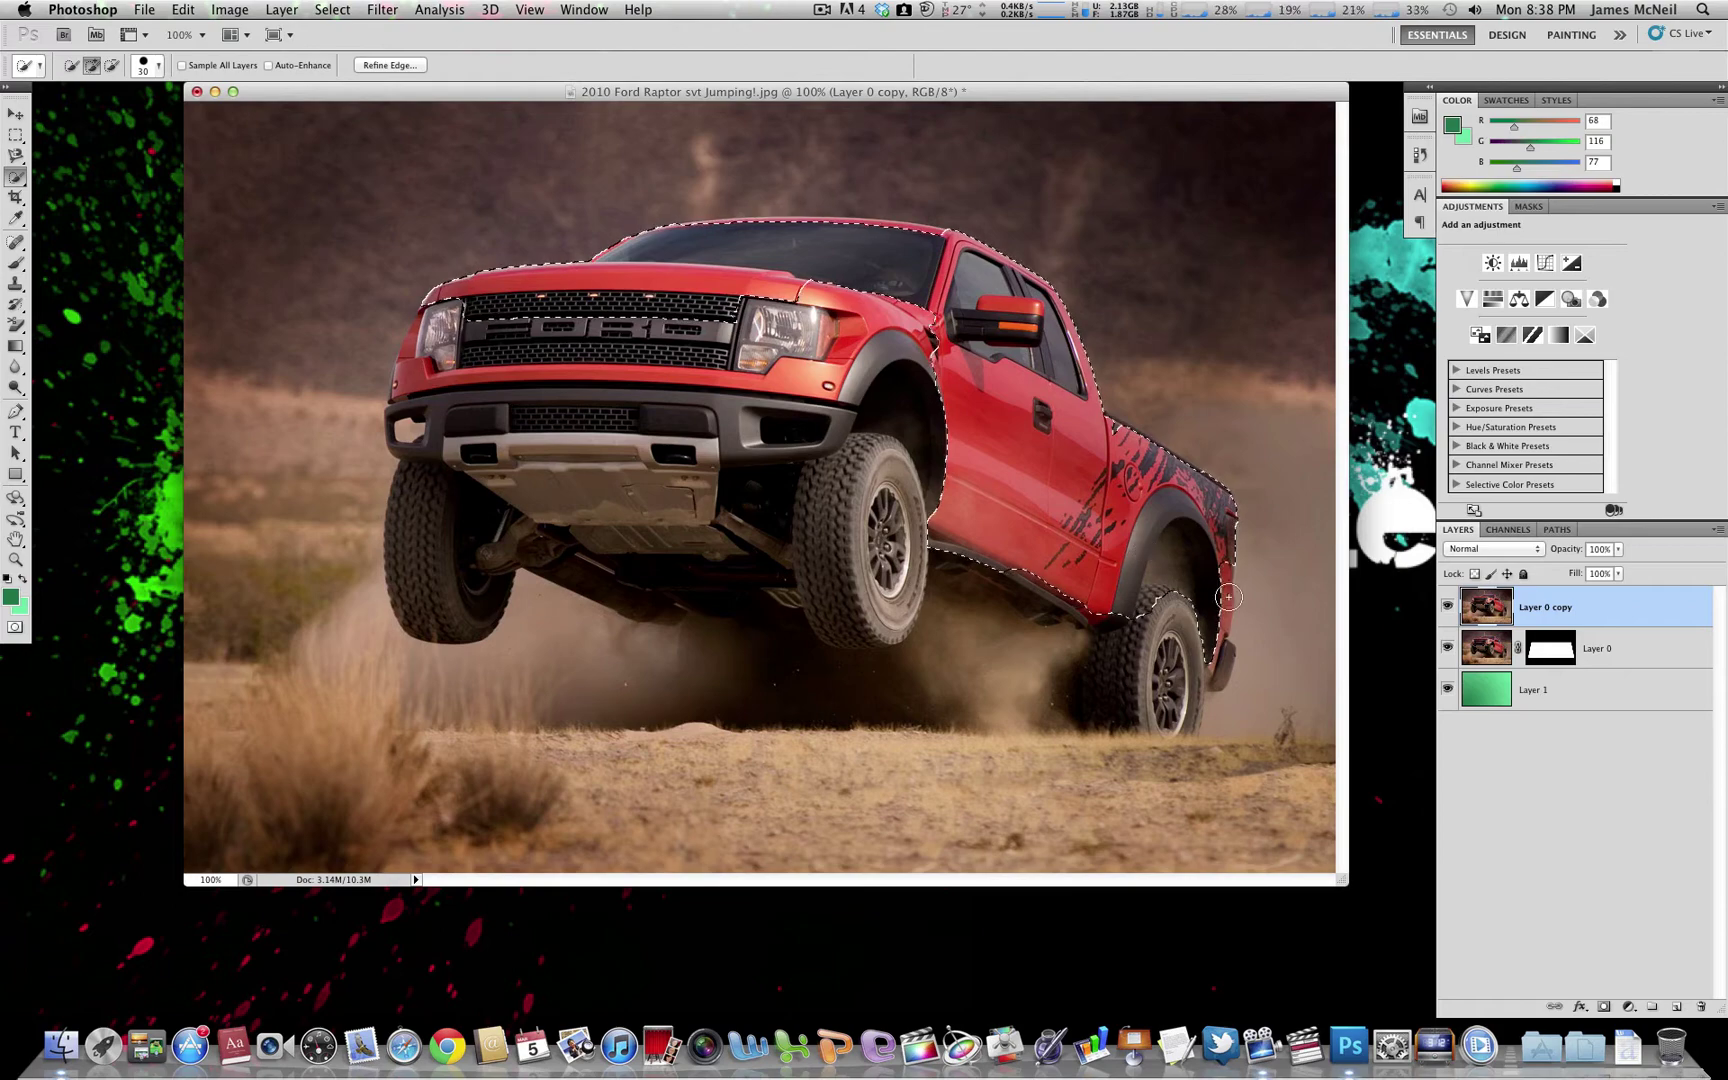
{"action": "left_click", "coordinate": [1224, 661]}
{"action": "left_click_drag", "start_coordinate": [1224, 661], "coordinate": [1185, 705]}
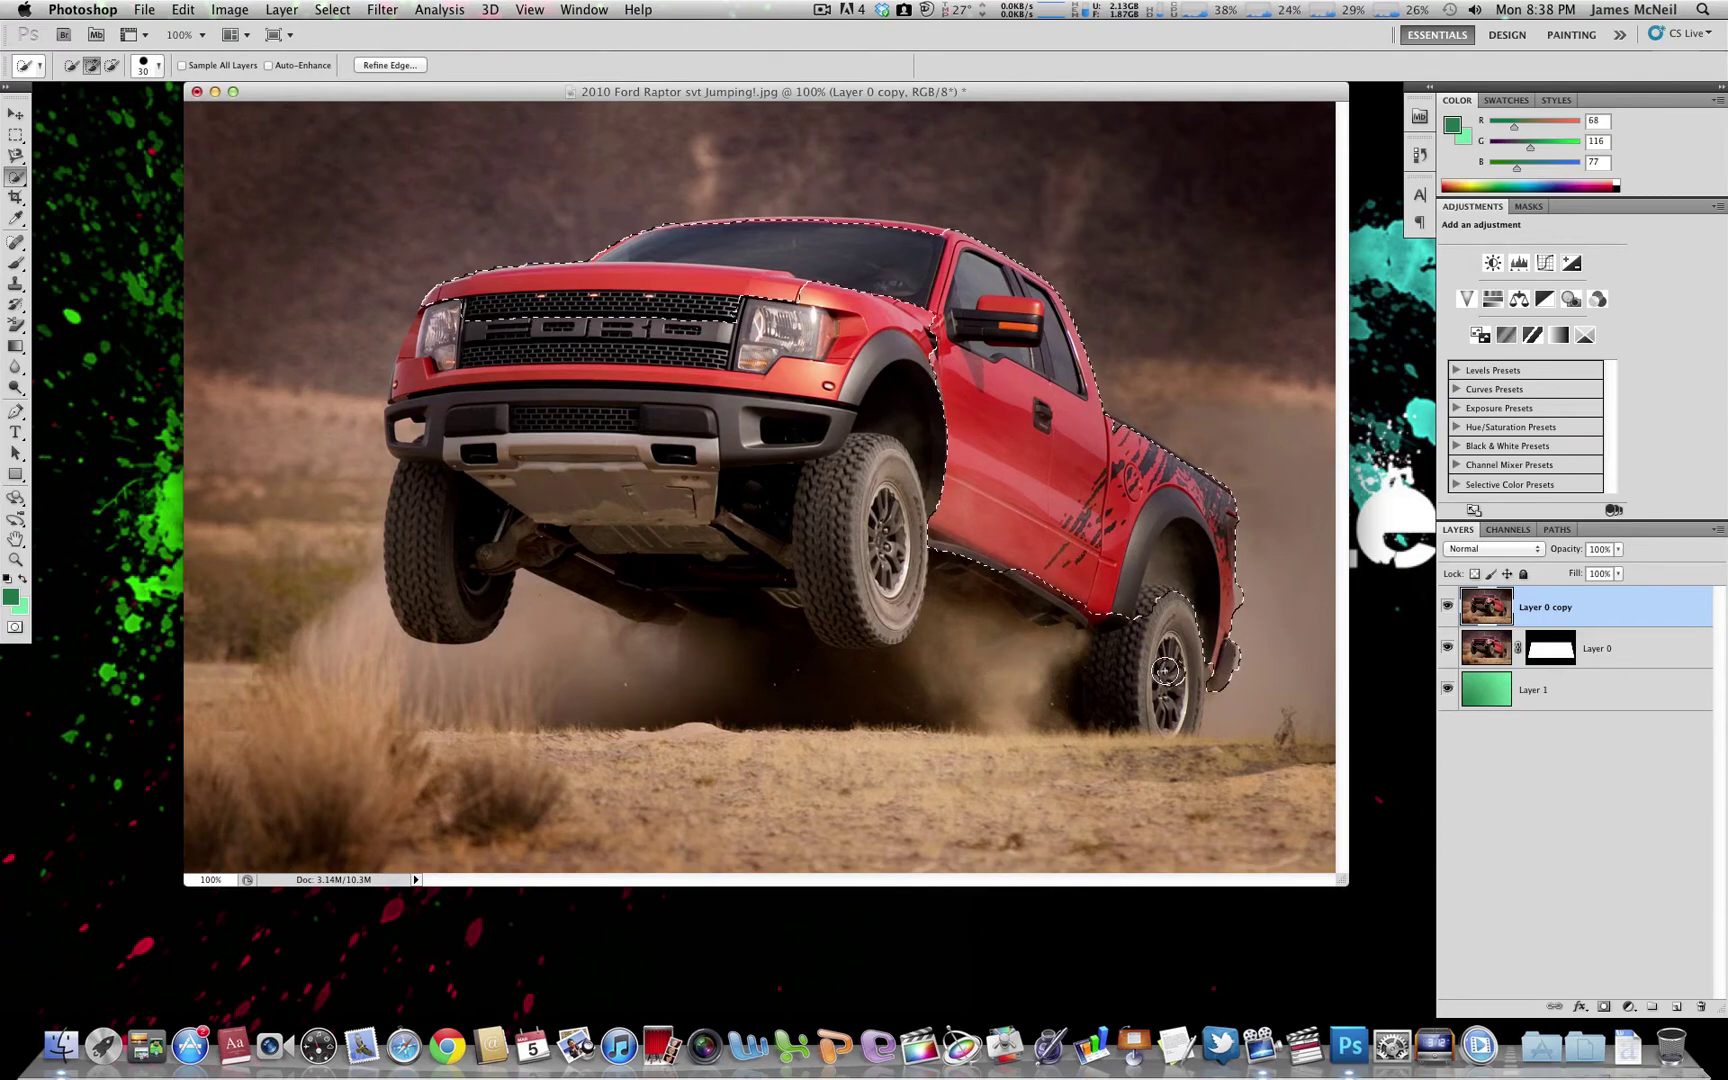
{"action": "mouse_move", "coordinate": [866, 590]}
{"action": "left_mouse_down"}
{"action": "mouse_move", "coordinate": [845, 430]}
{"action": "mouse_move", "coordinate": [667, 375]}
{"action": "mouse_move", "coordinate": [415, 354]}
{"action": "mouse_move", "coordinate": [432, 424]}
{"action": "mouse_move", "coordinate": [620, 445]}
{"action": "mouse_move", "coordinate": [600, 480]}
{"action": "mouse_move", "coordinate": [727, 472]}
{"action": "mouse_move", "coordinate": [840, 519]}
{"action": "left_mouse_up"}
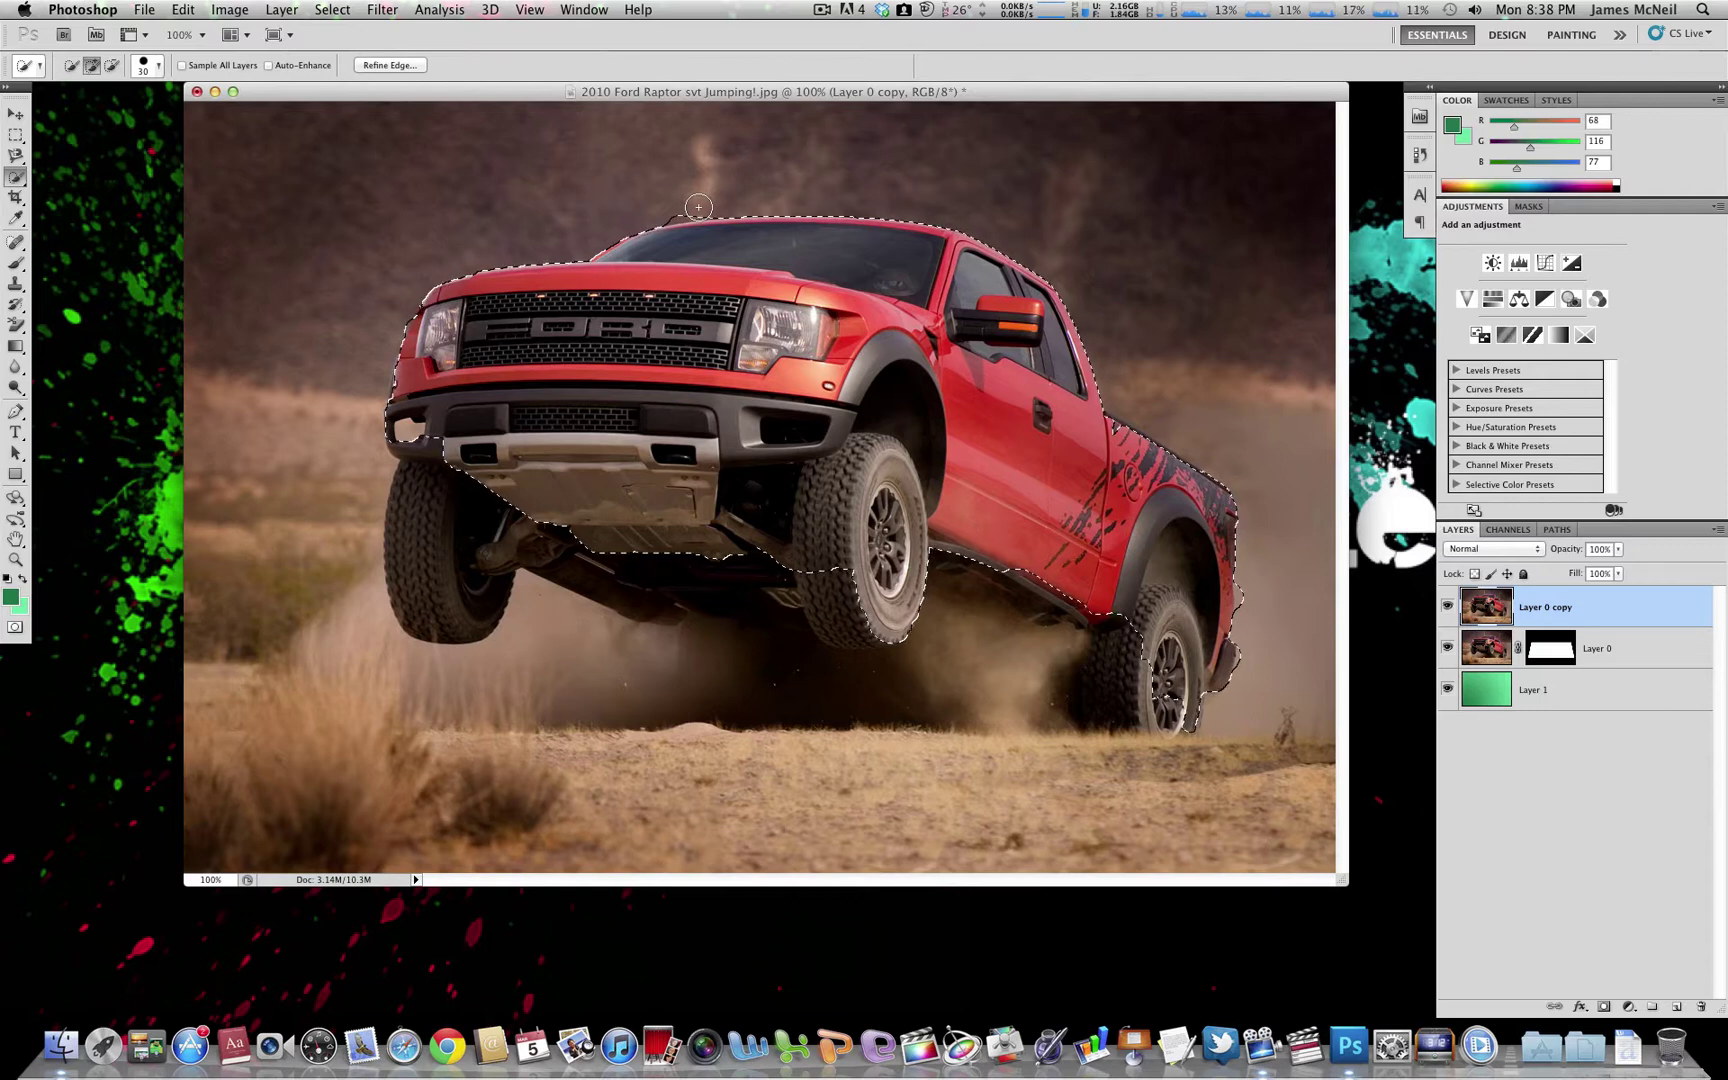
Subtract the background beside the rear wheel from the truck selection with Alt-Quick Selection.
{"action": "key", "text": "alt"}
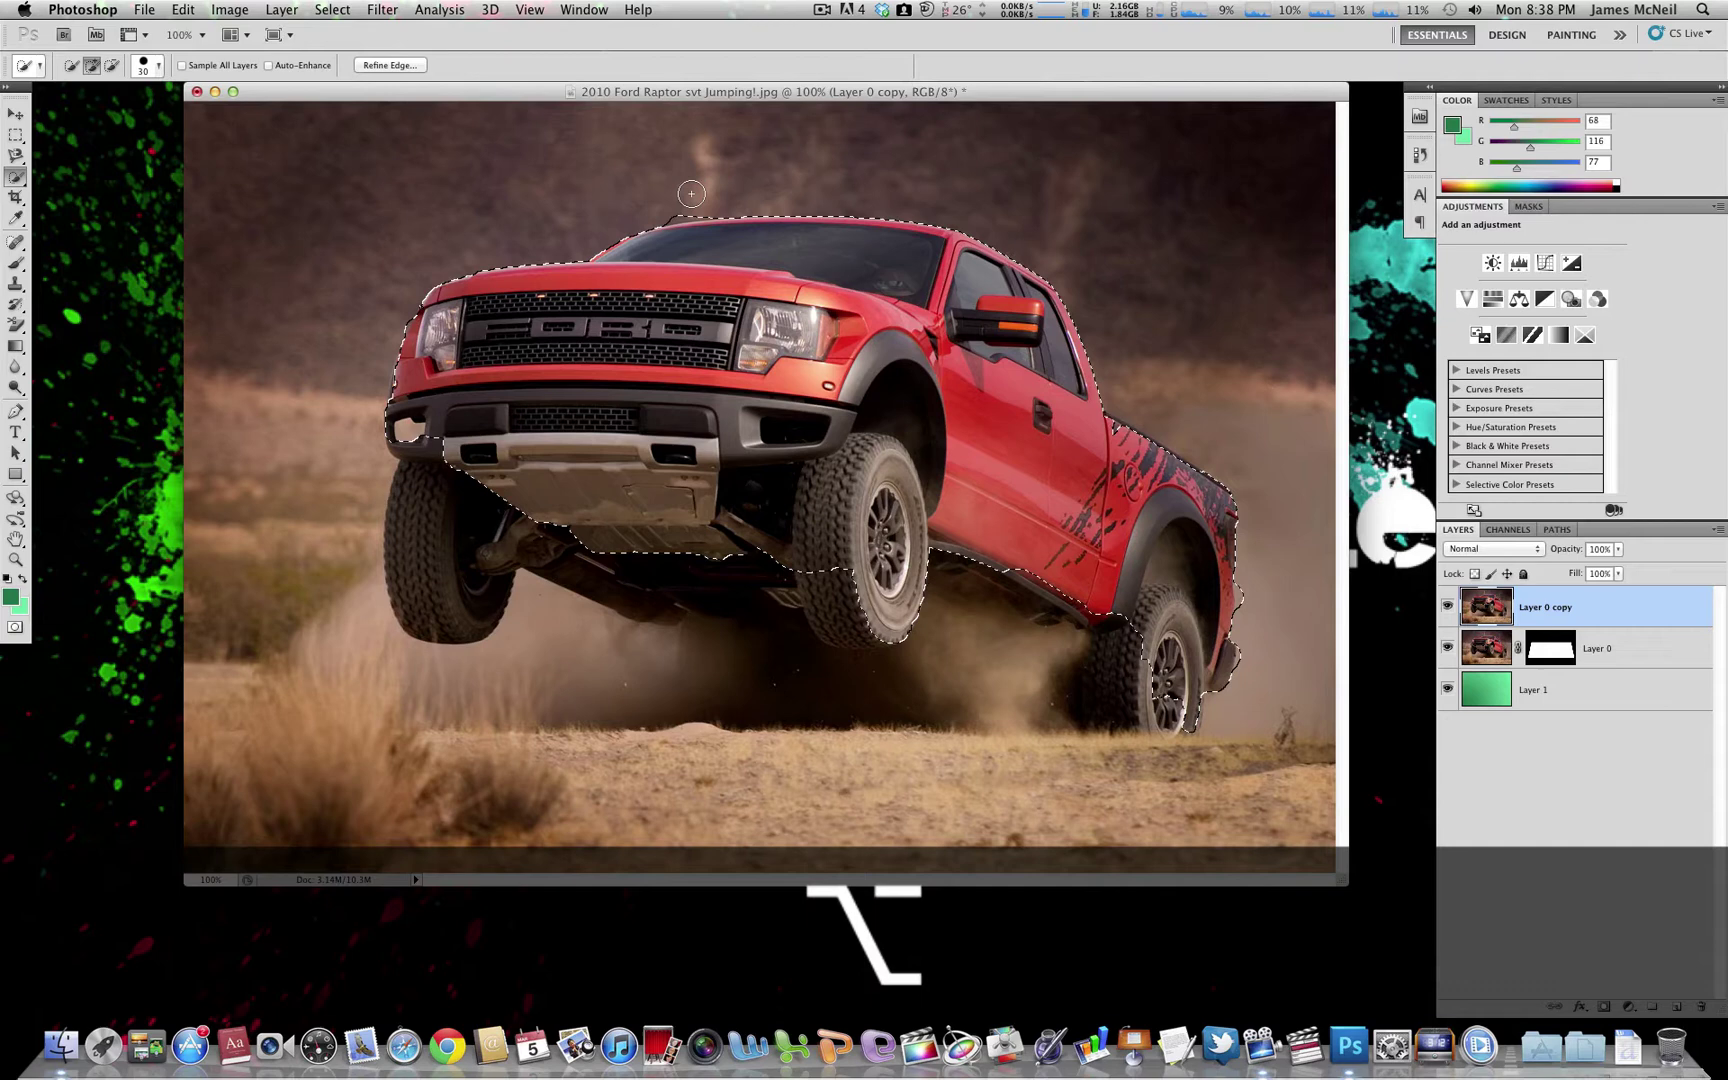
{"action": "key", "text": "alt"}
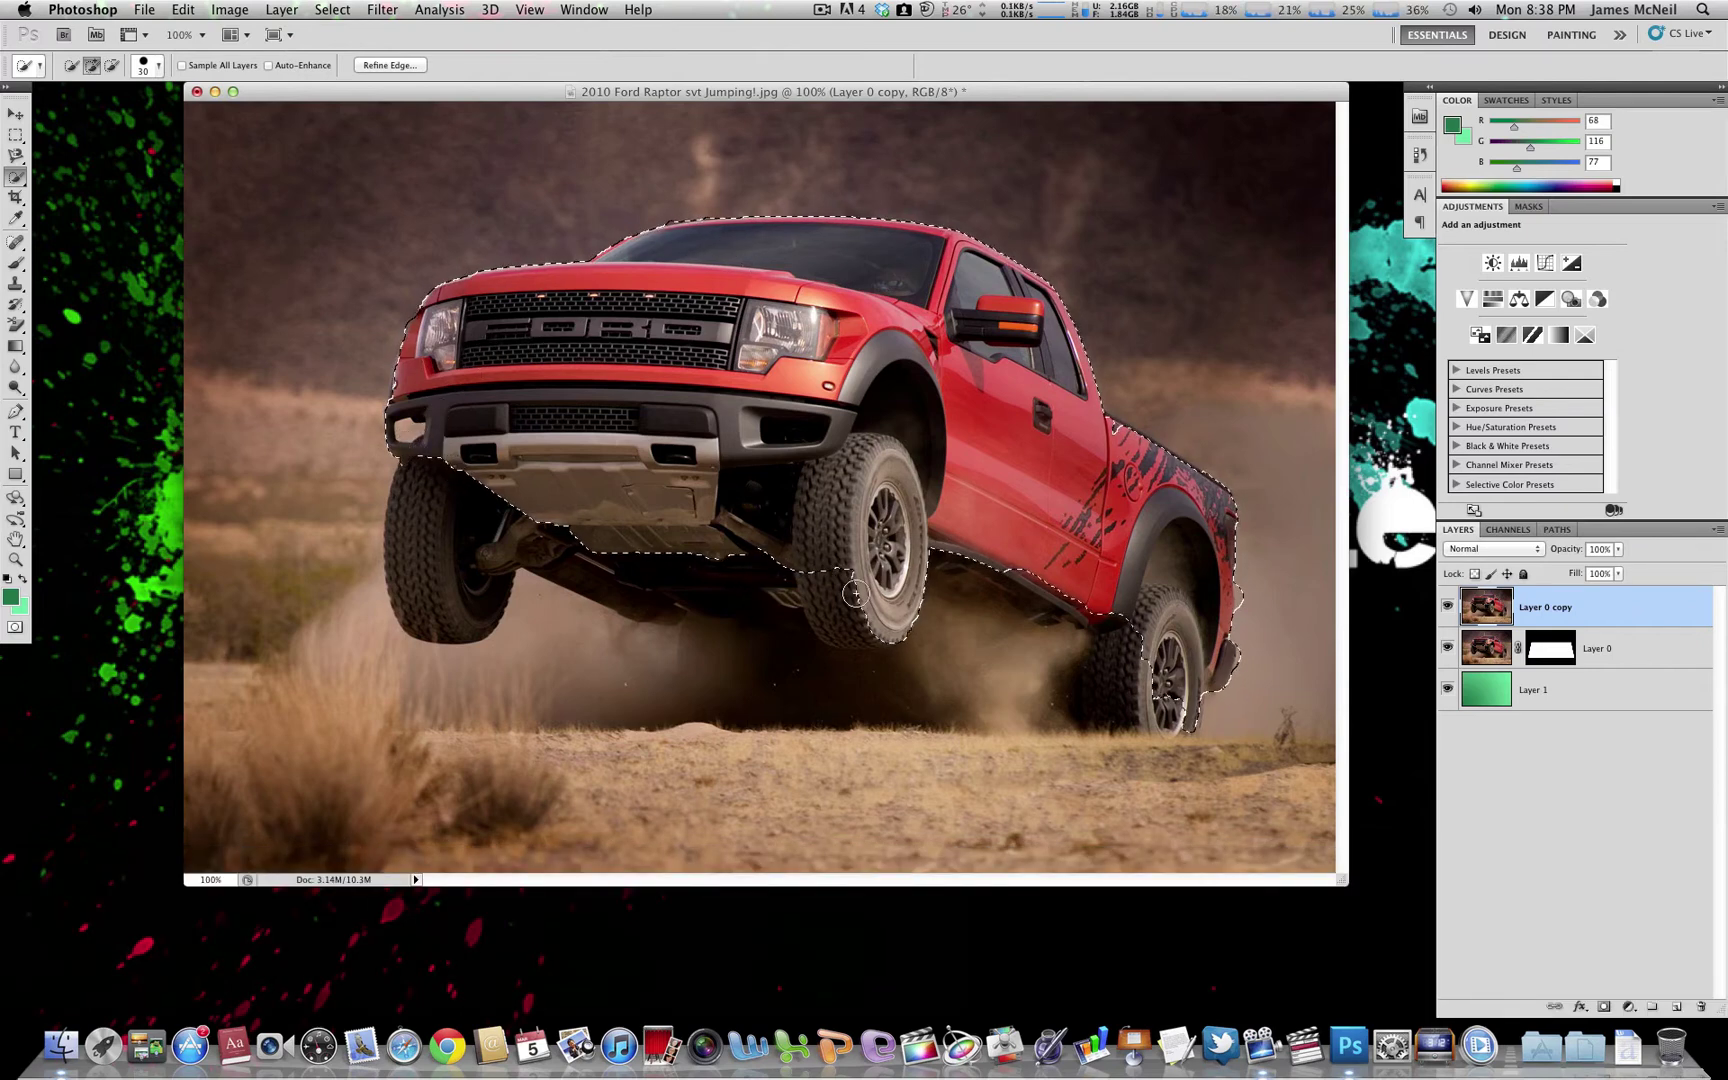
{"action": "key", "text": "alt"}
{"action": "key", "text": "alt"}
{"action": "left_click_drag", "start_coordinate": [1046, 684], "coordinate": [1208, 740]}
Feather the truck selection by 2 px and use it as Layer 0 copy's layer mask.
{"action": "left_click", "coordinate": [176, 9]}
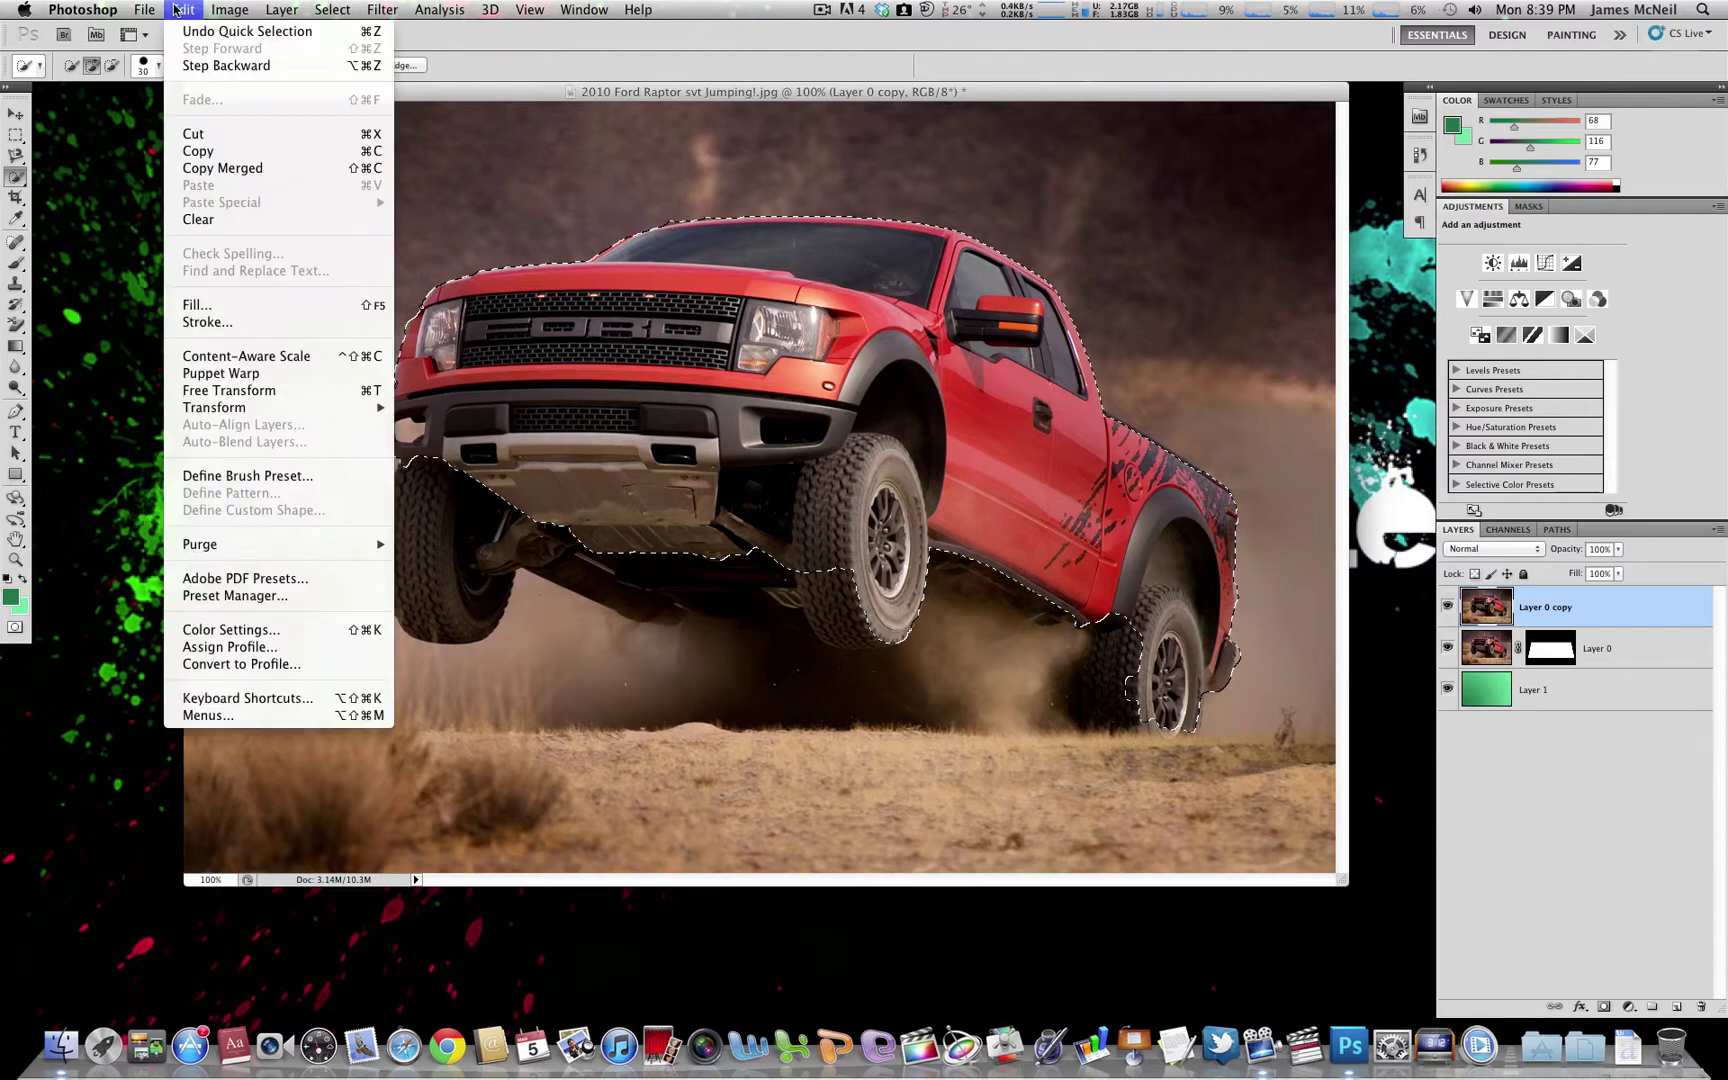
{"action": "mouse_move", "coordinate": [215, 11]}
{"action": "mouse_move", "coordinate": [274, 17]}
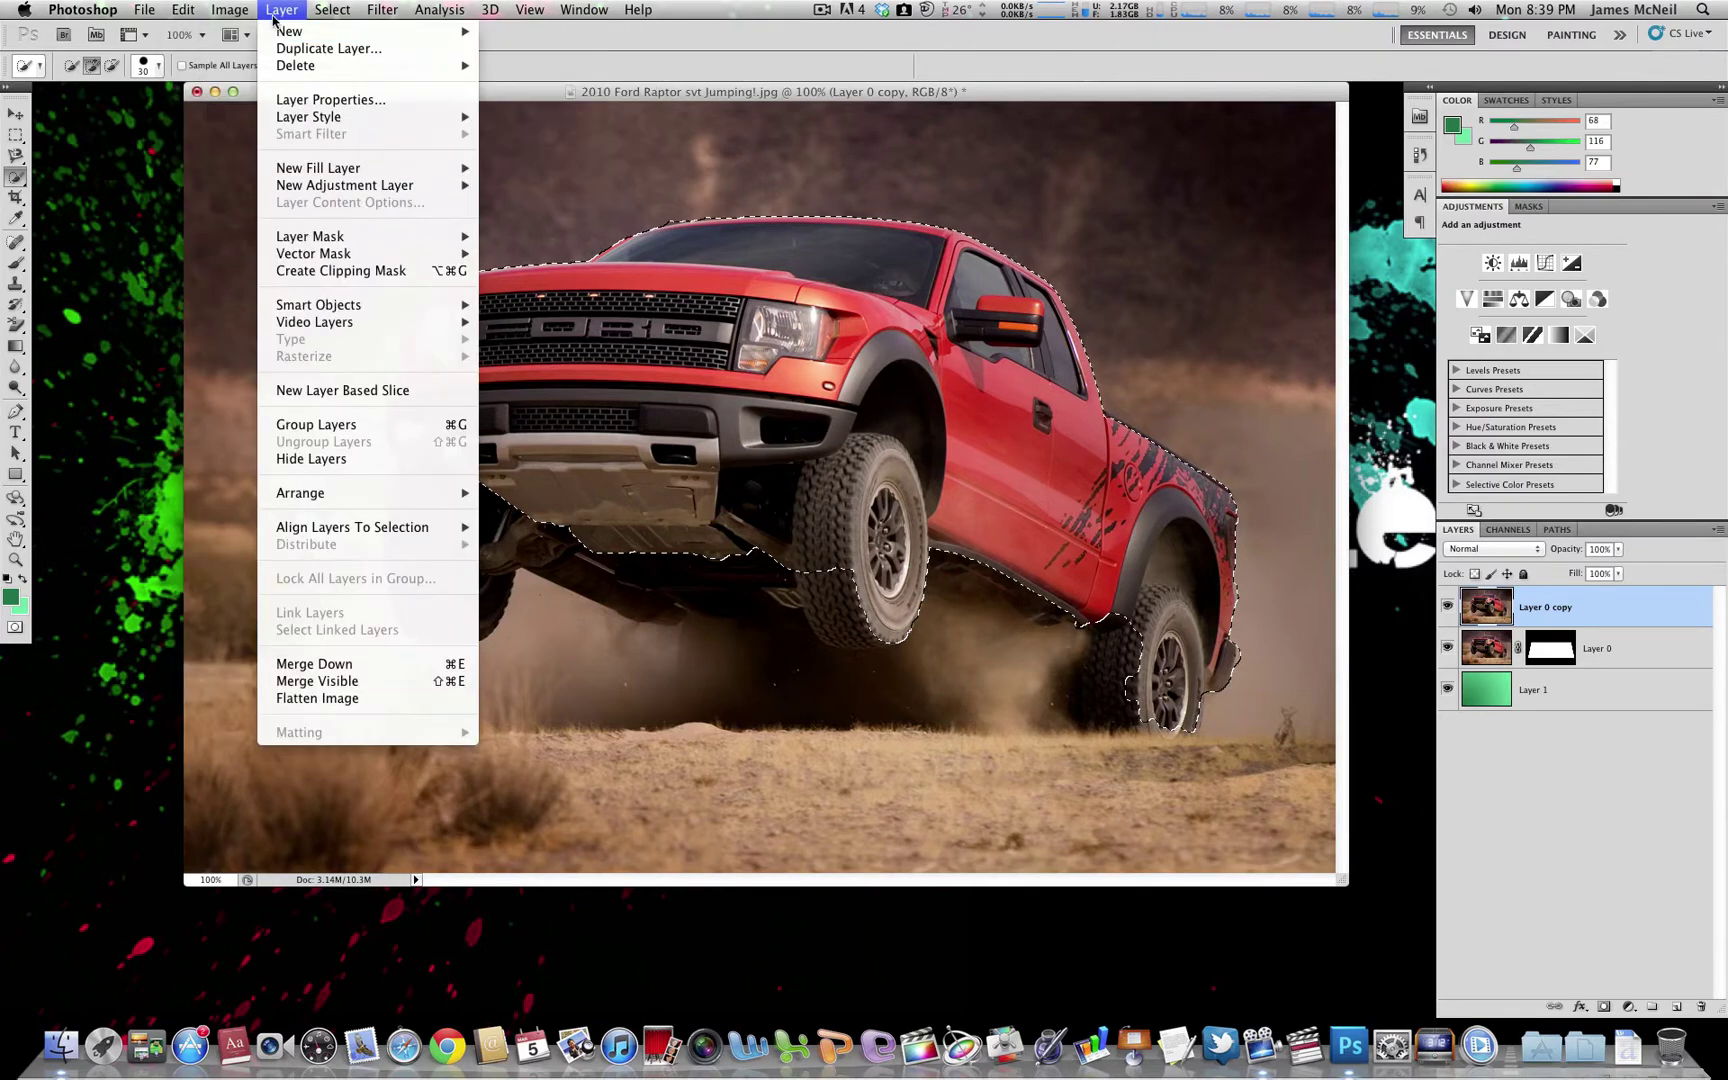
{"action": "mouse_move", "coordinate": [340, 14]}
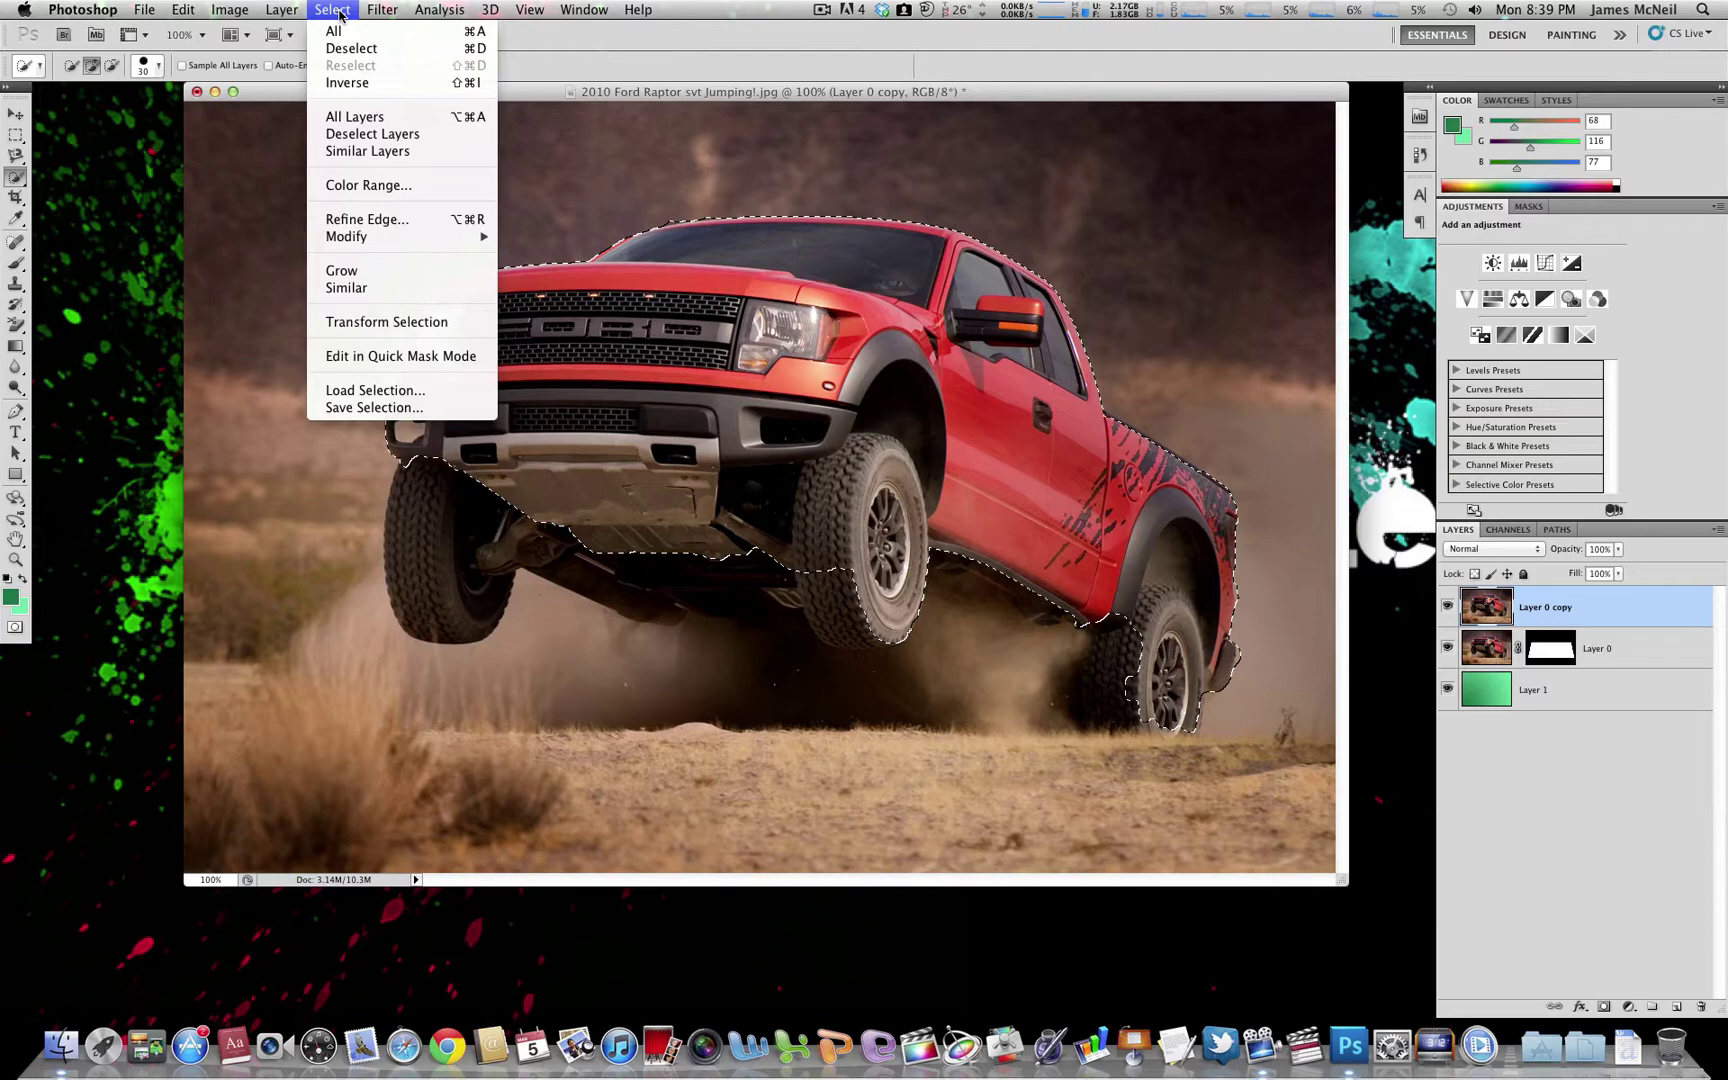
{"action": "mouse_move", "coordinate": [368, 241]}
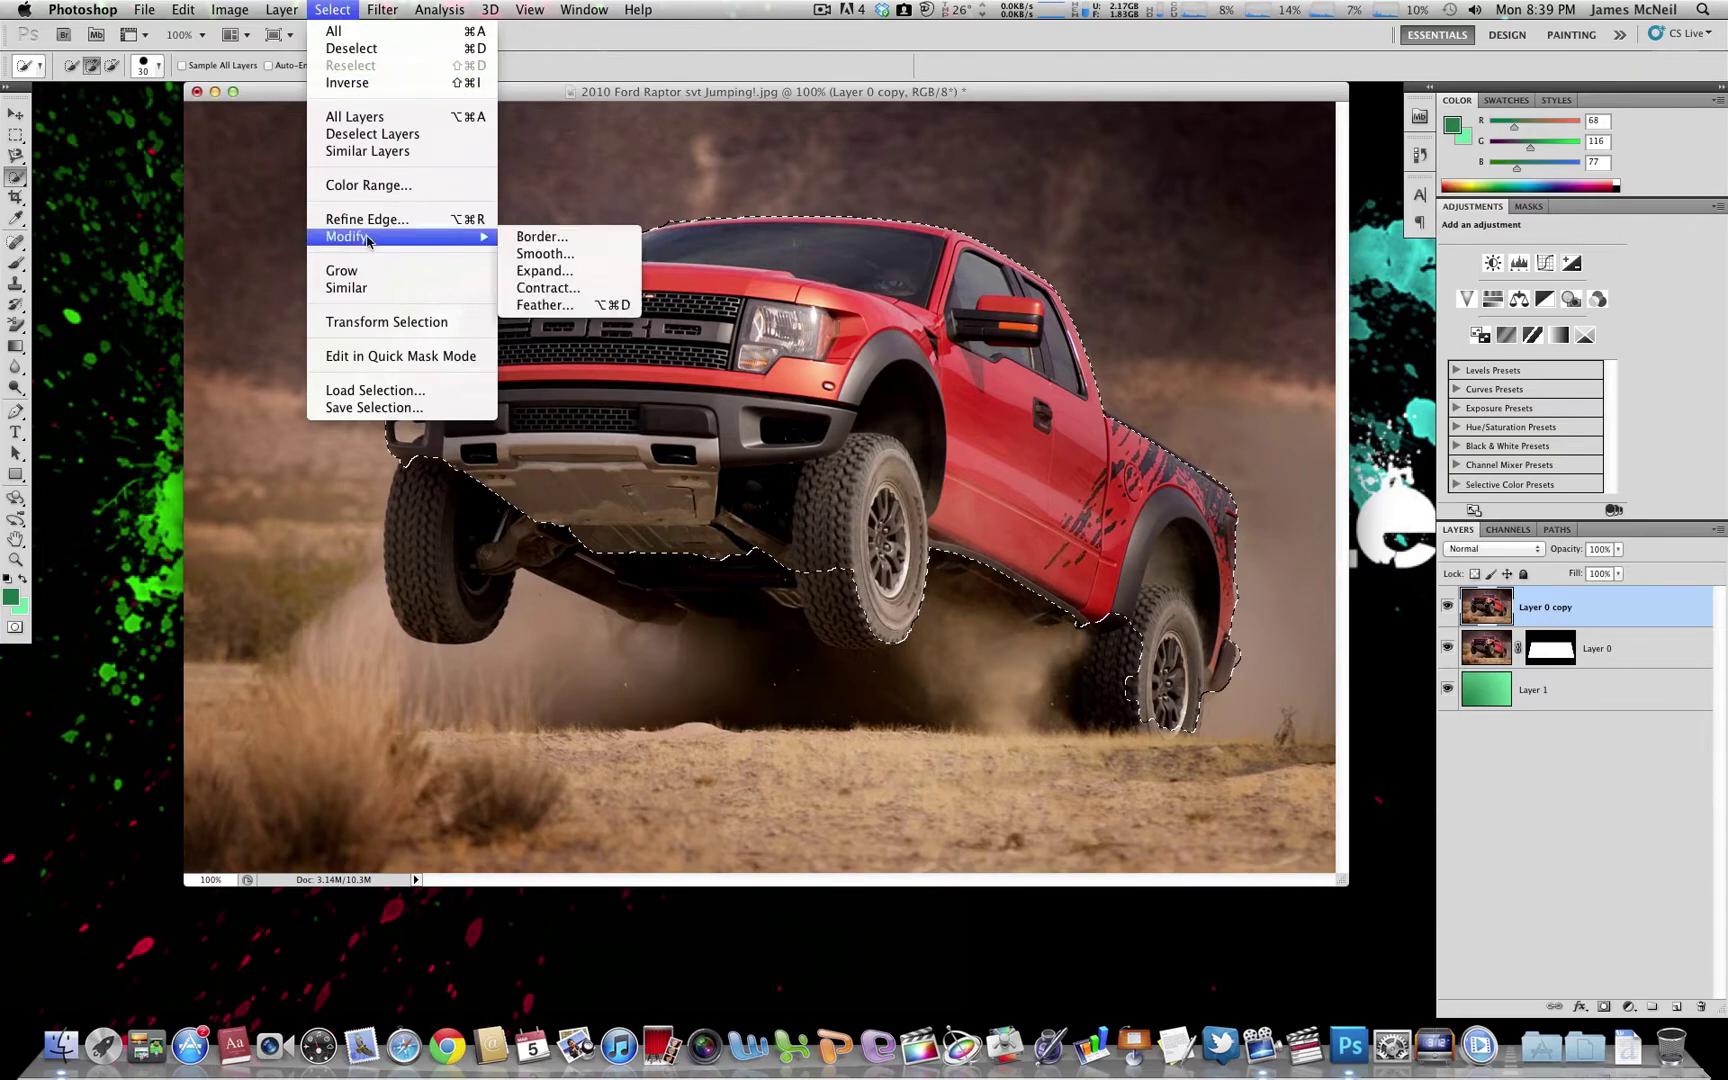
{"action": "left_click", "coordinate": [582, 306]}
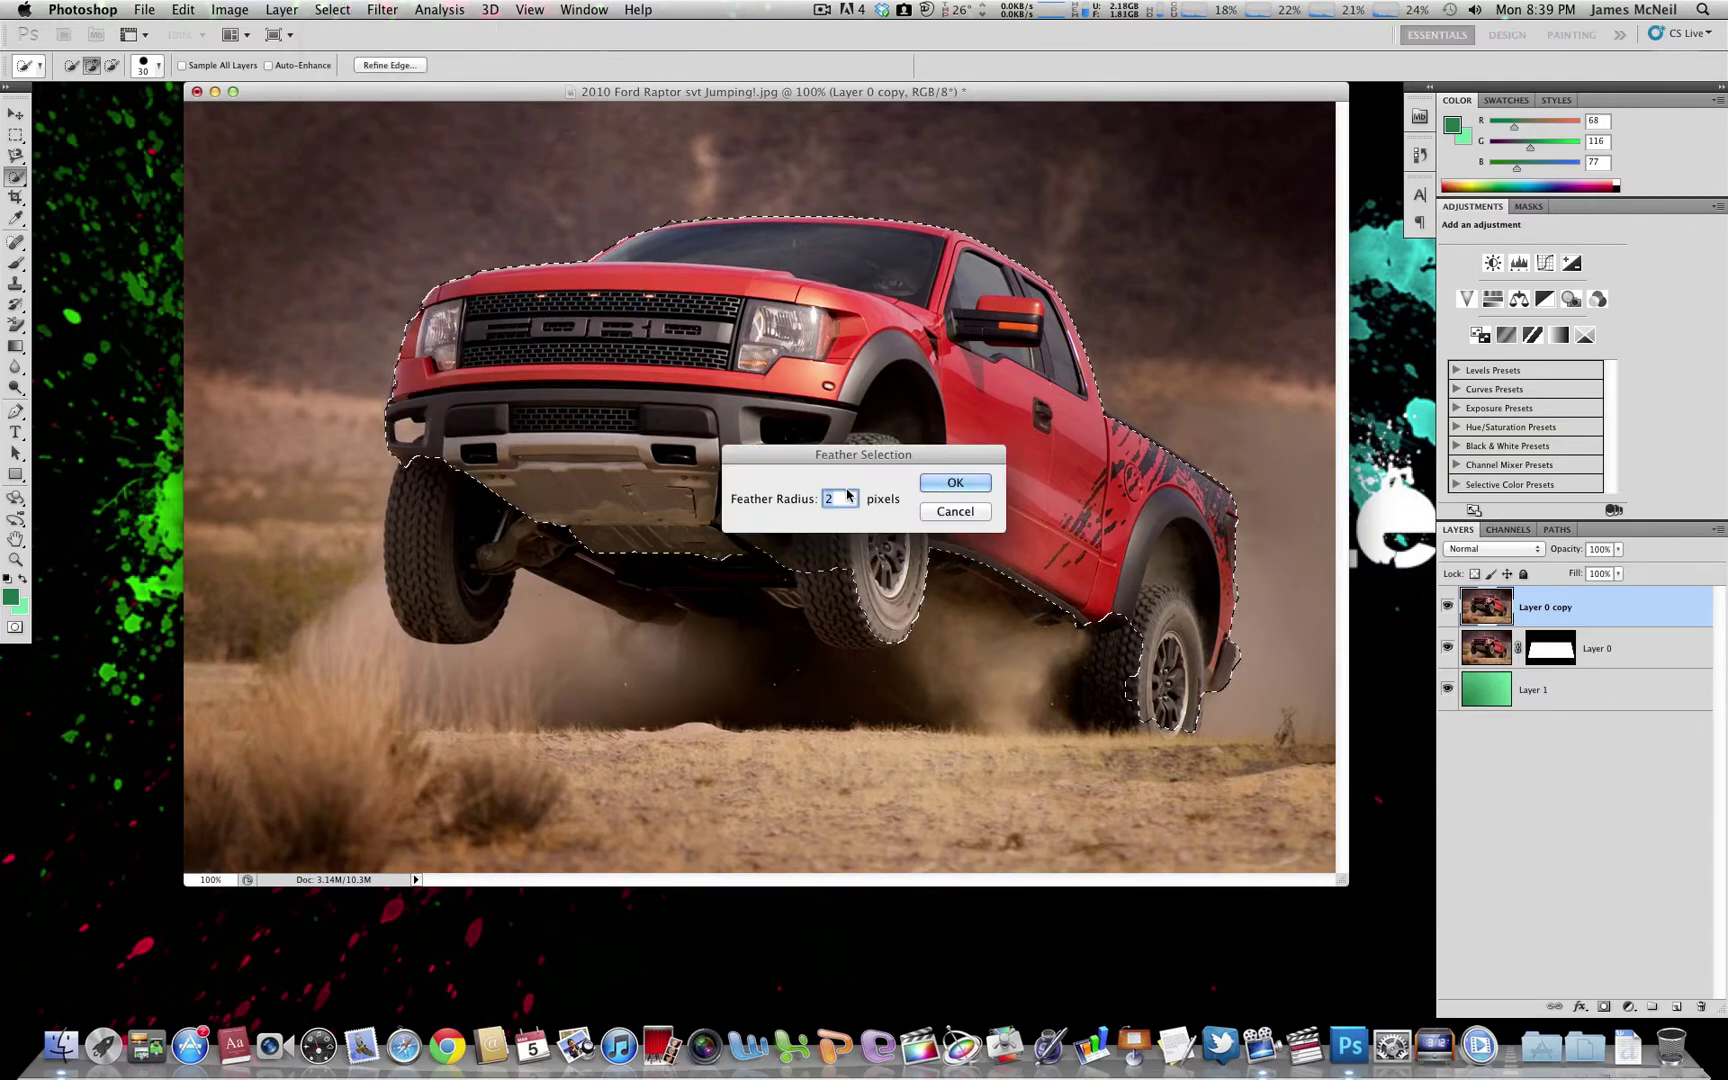
{"action": "left_click", "coordinate": [955, 482]}
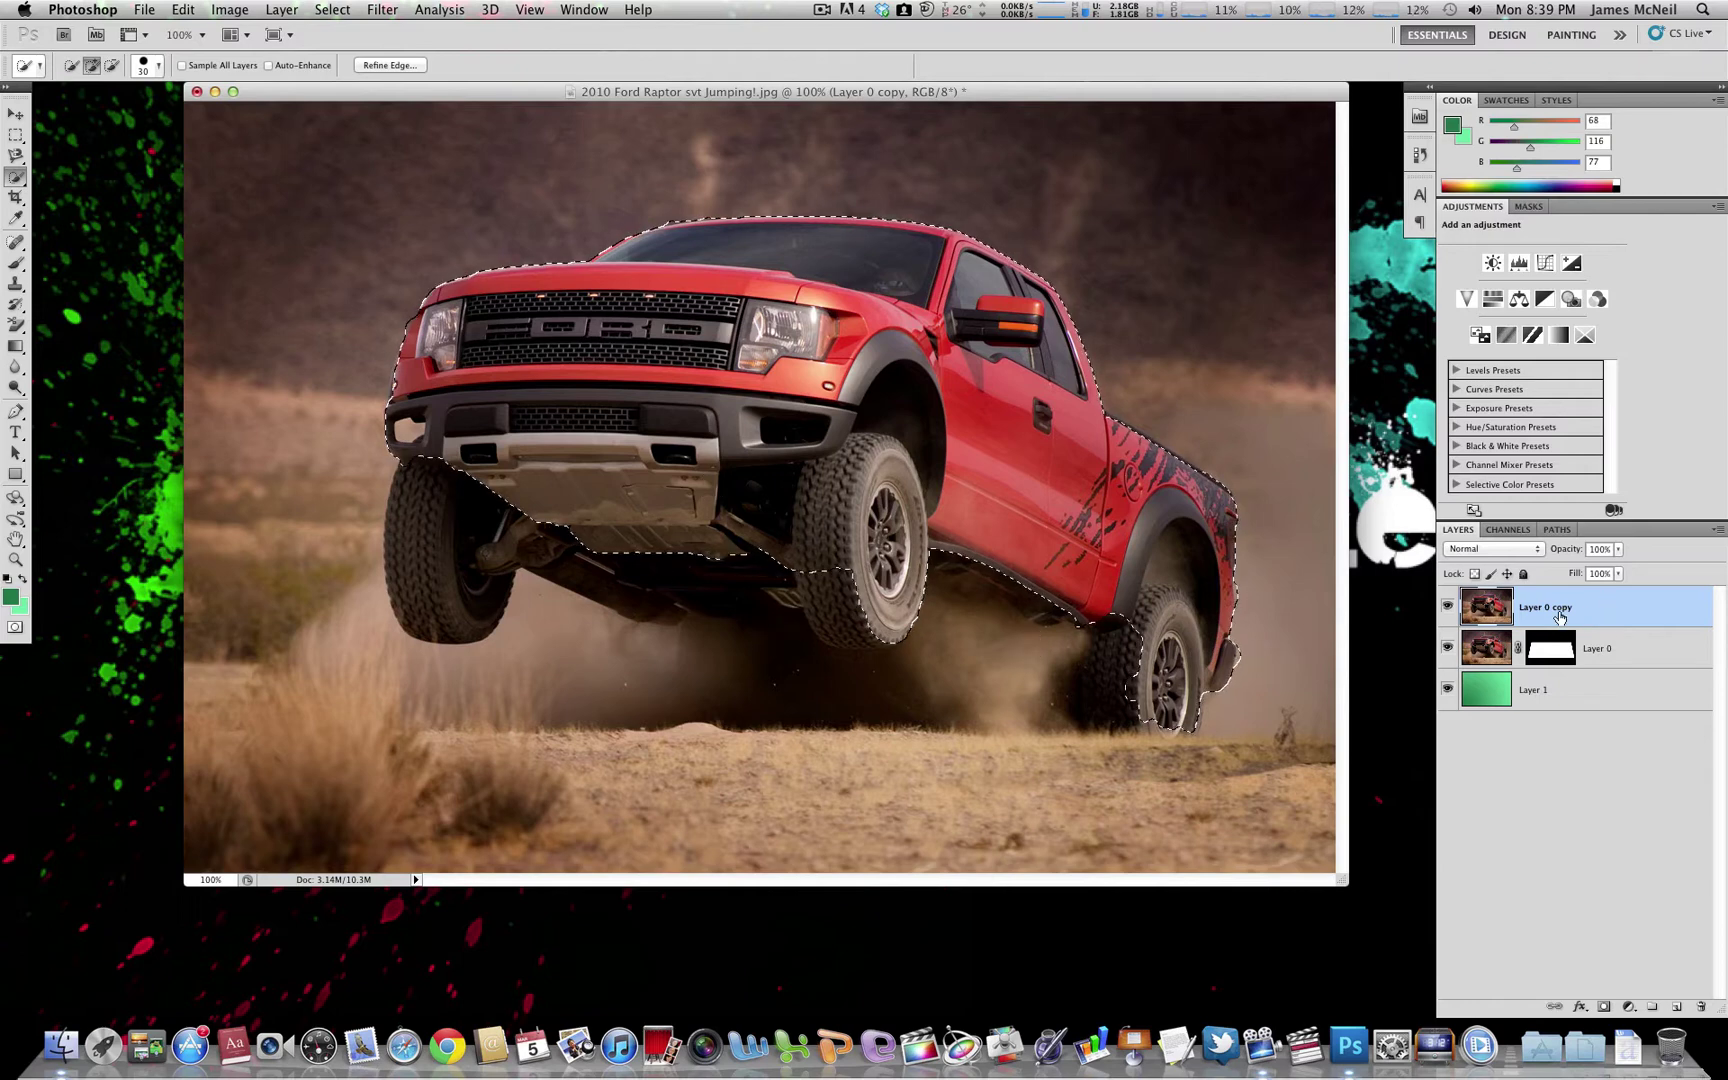
{"action": "left_click", "coordinate": [1605, 1008]}
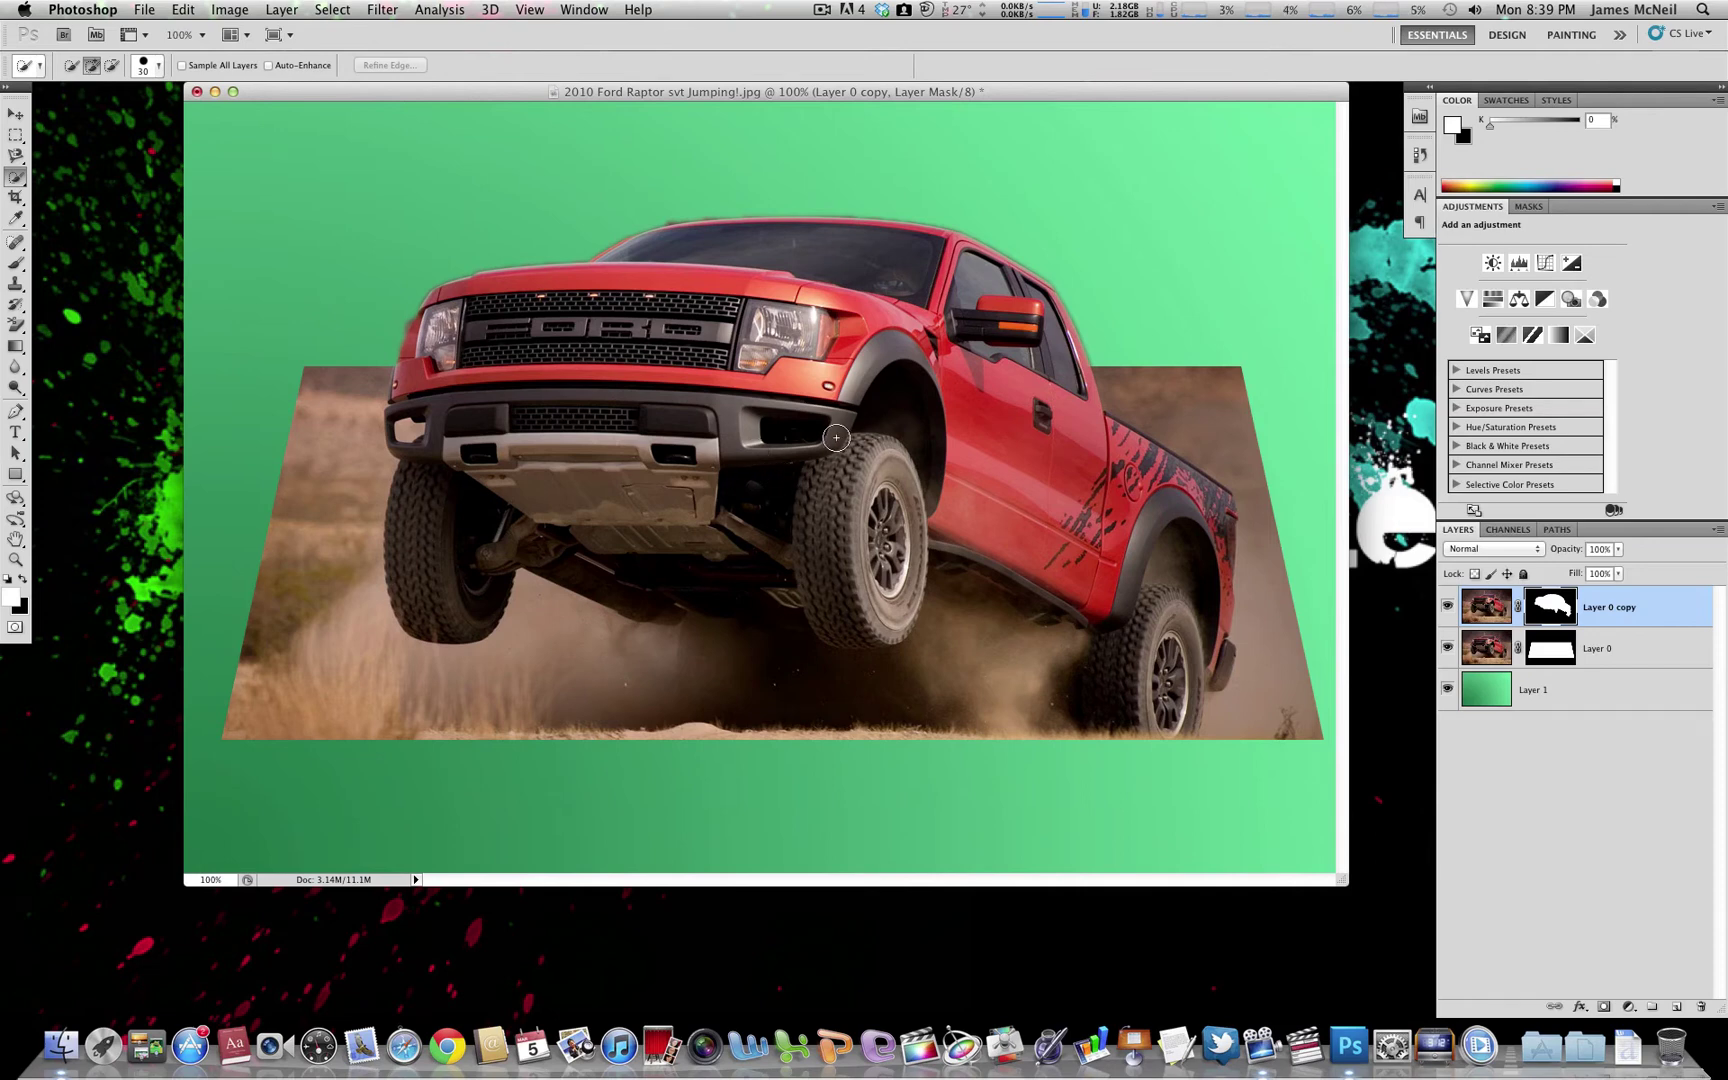
On a new layer, stroke the trapezoid mask selection with a 10 px white inside border.
{"action": "left_click", "coordinate": [1677, 1008]}
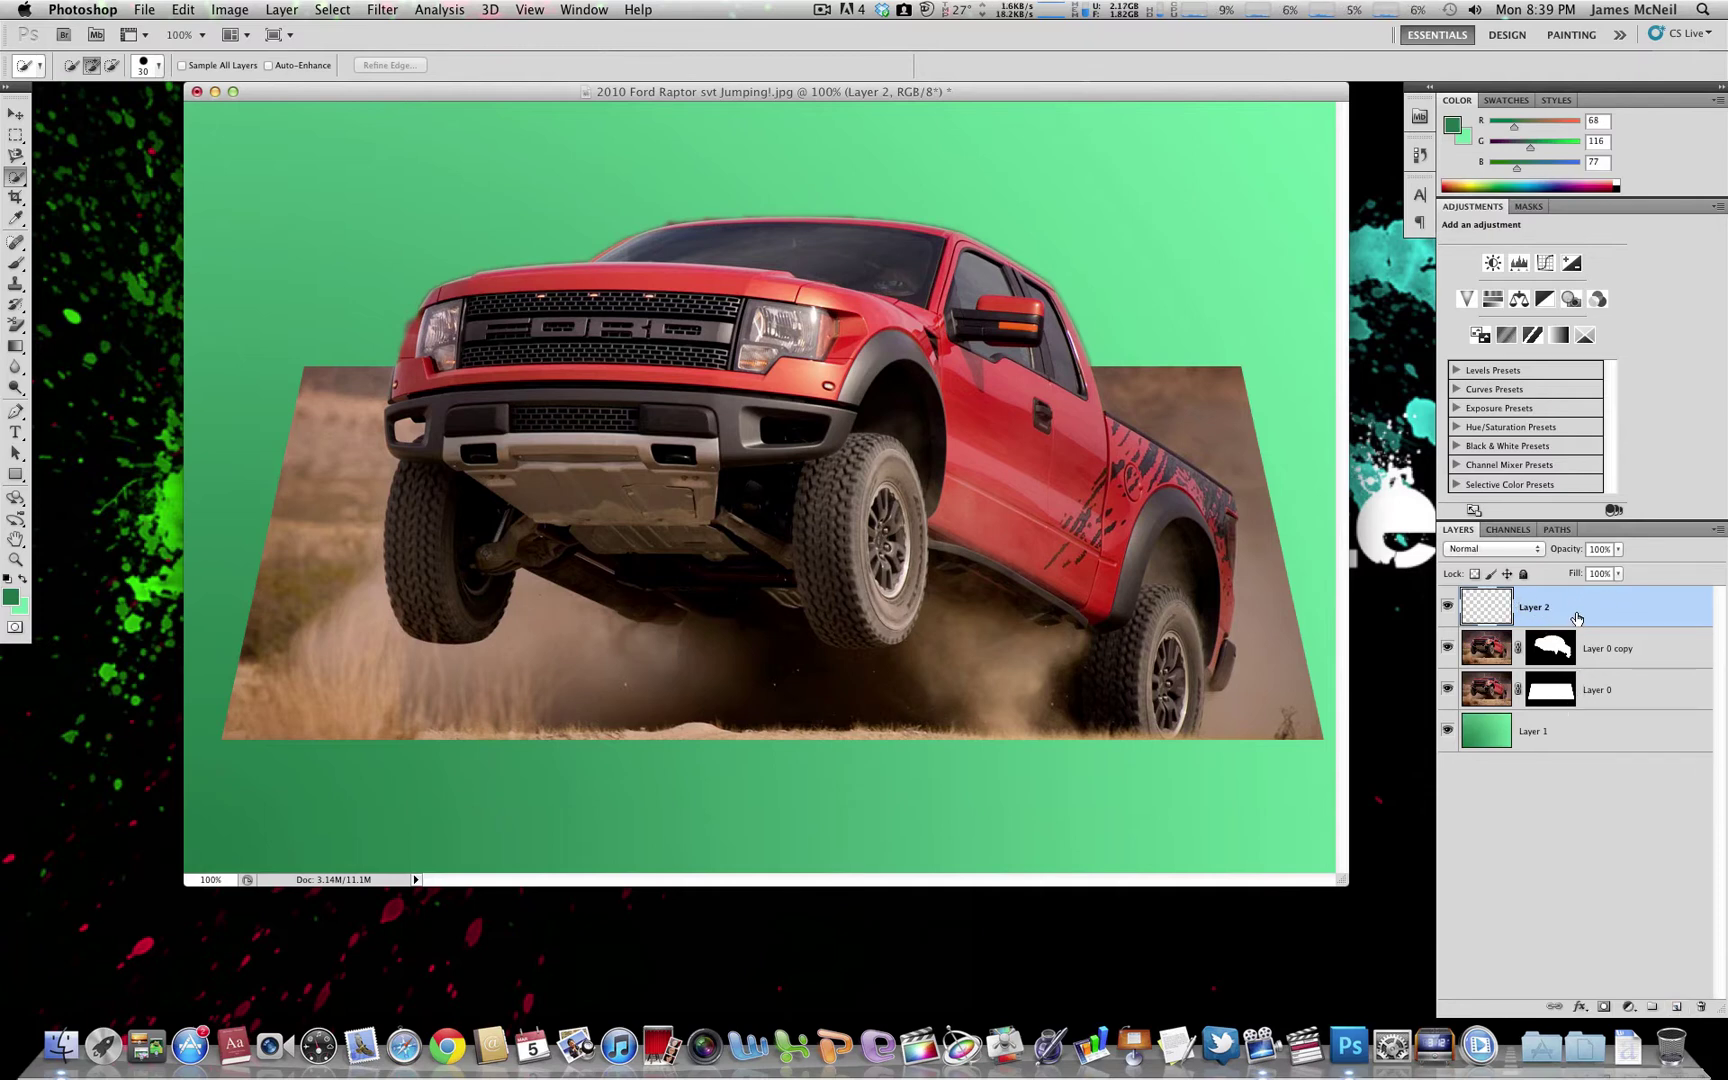
{"action": "left_click", "coordinate": [1552, 692], "text": "super"}
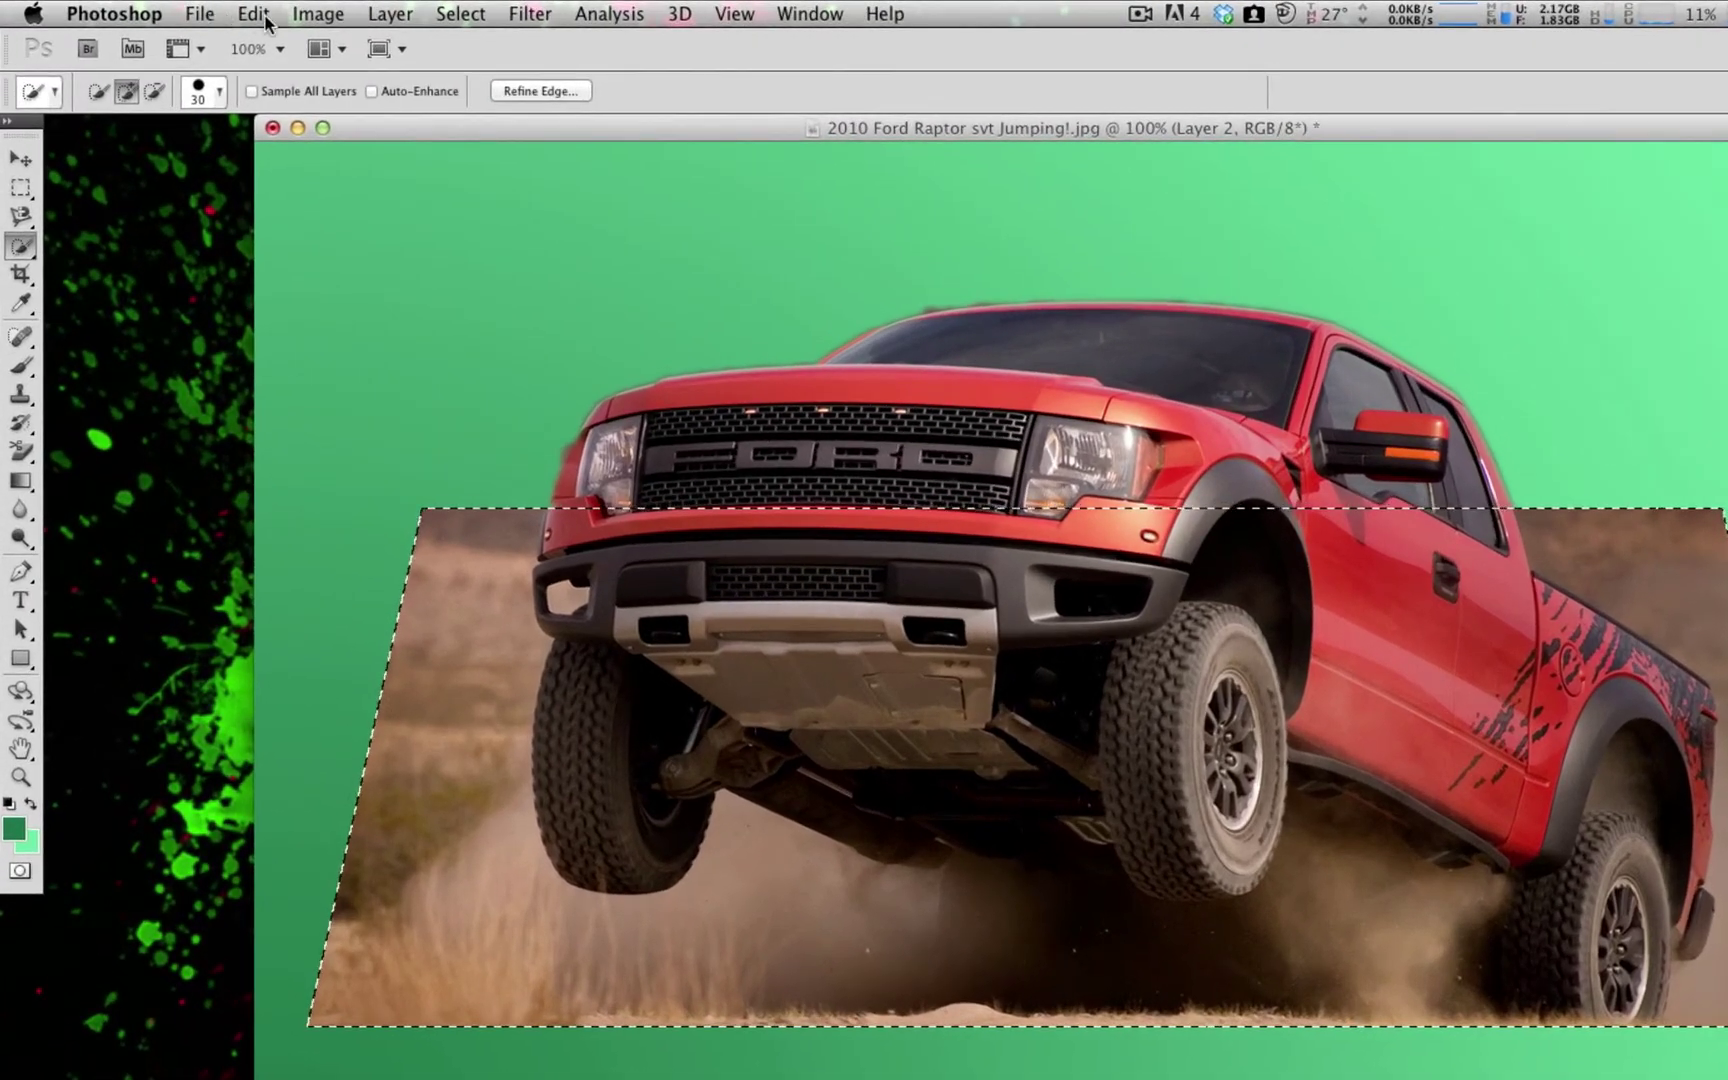
{"action": "left_click", "coordinate": [183, 9]}
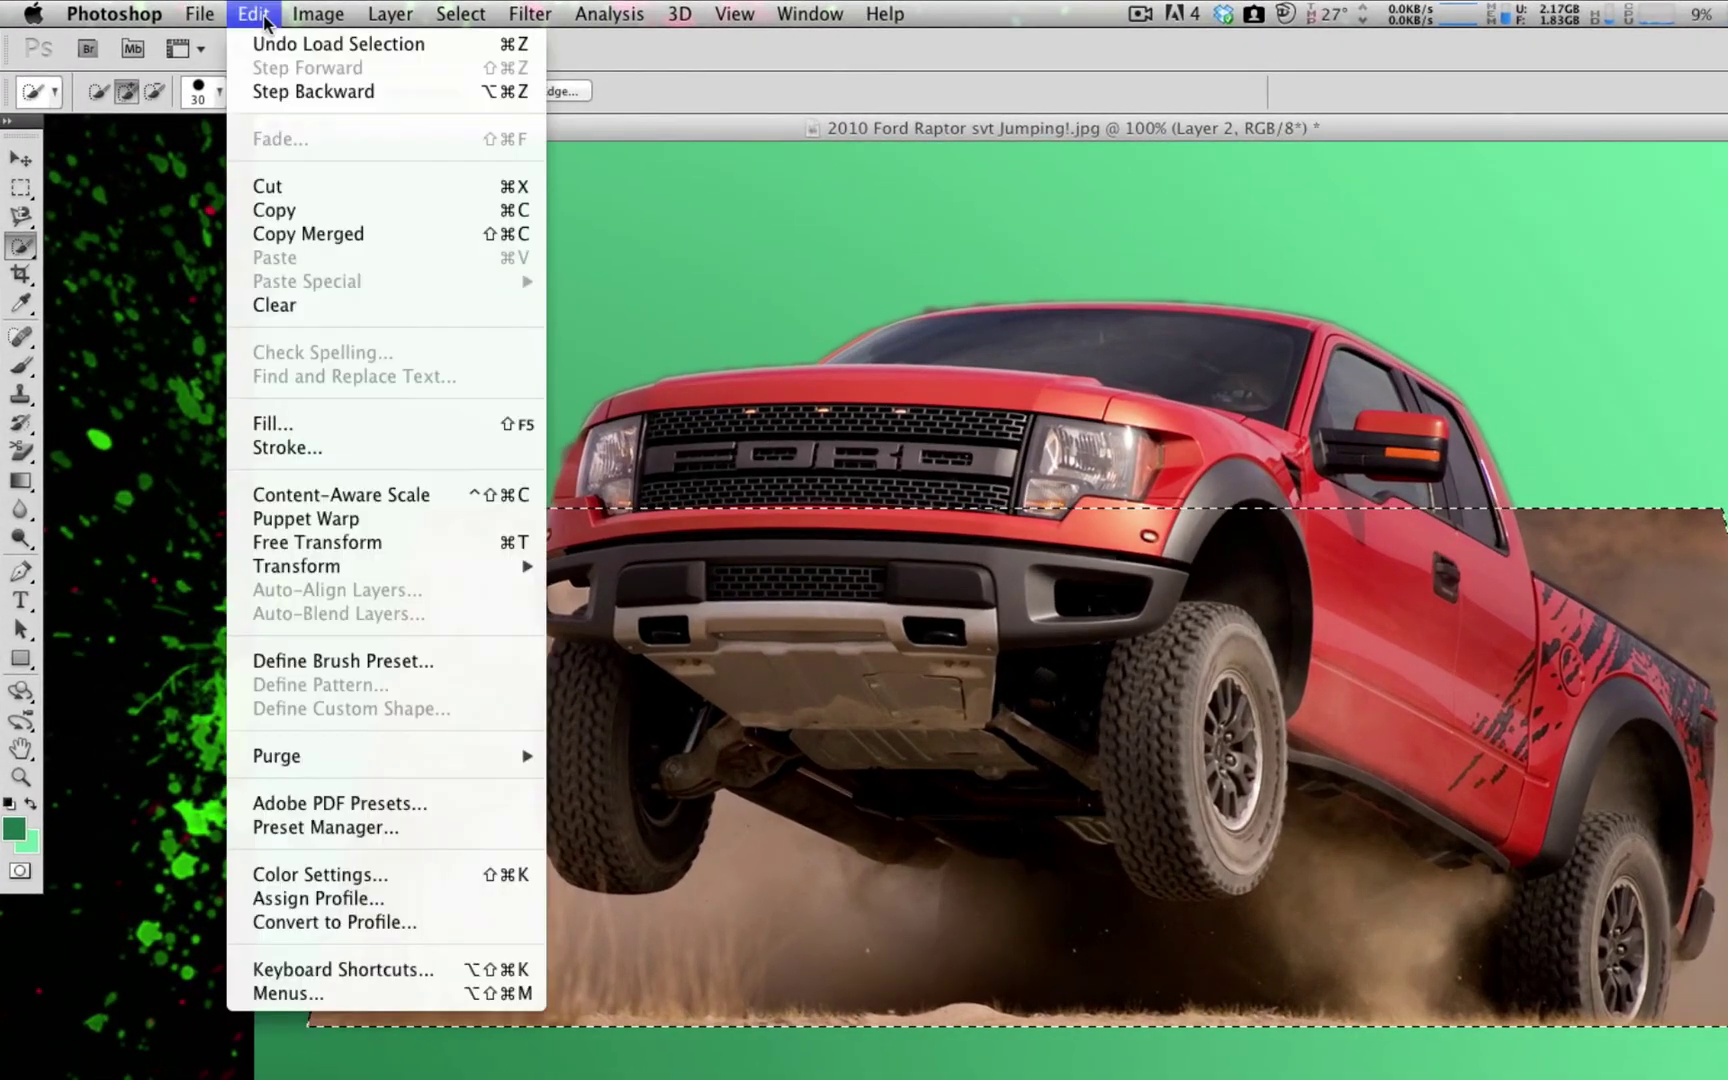
{"action": "left_click", "coordinate": [289, 447]}
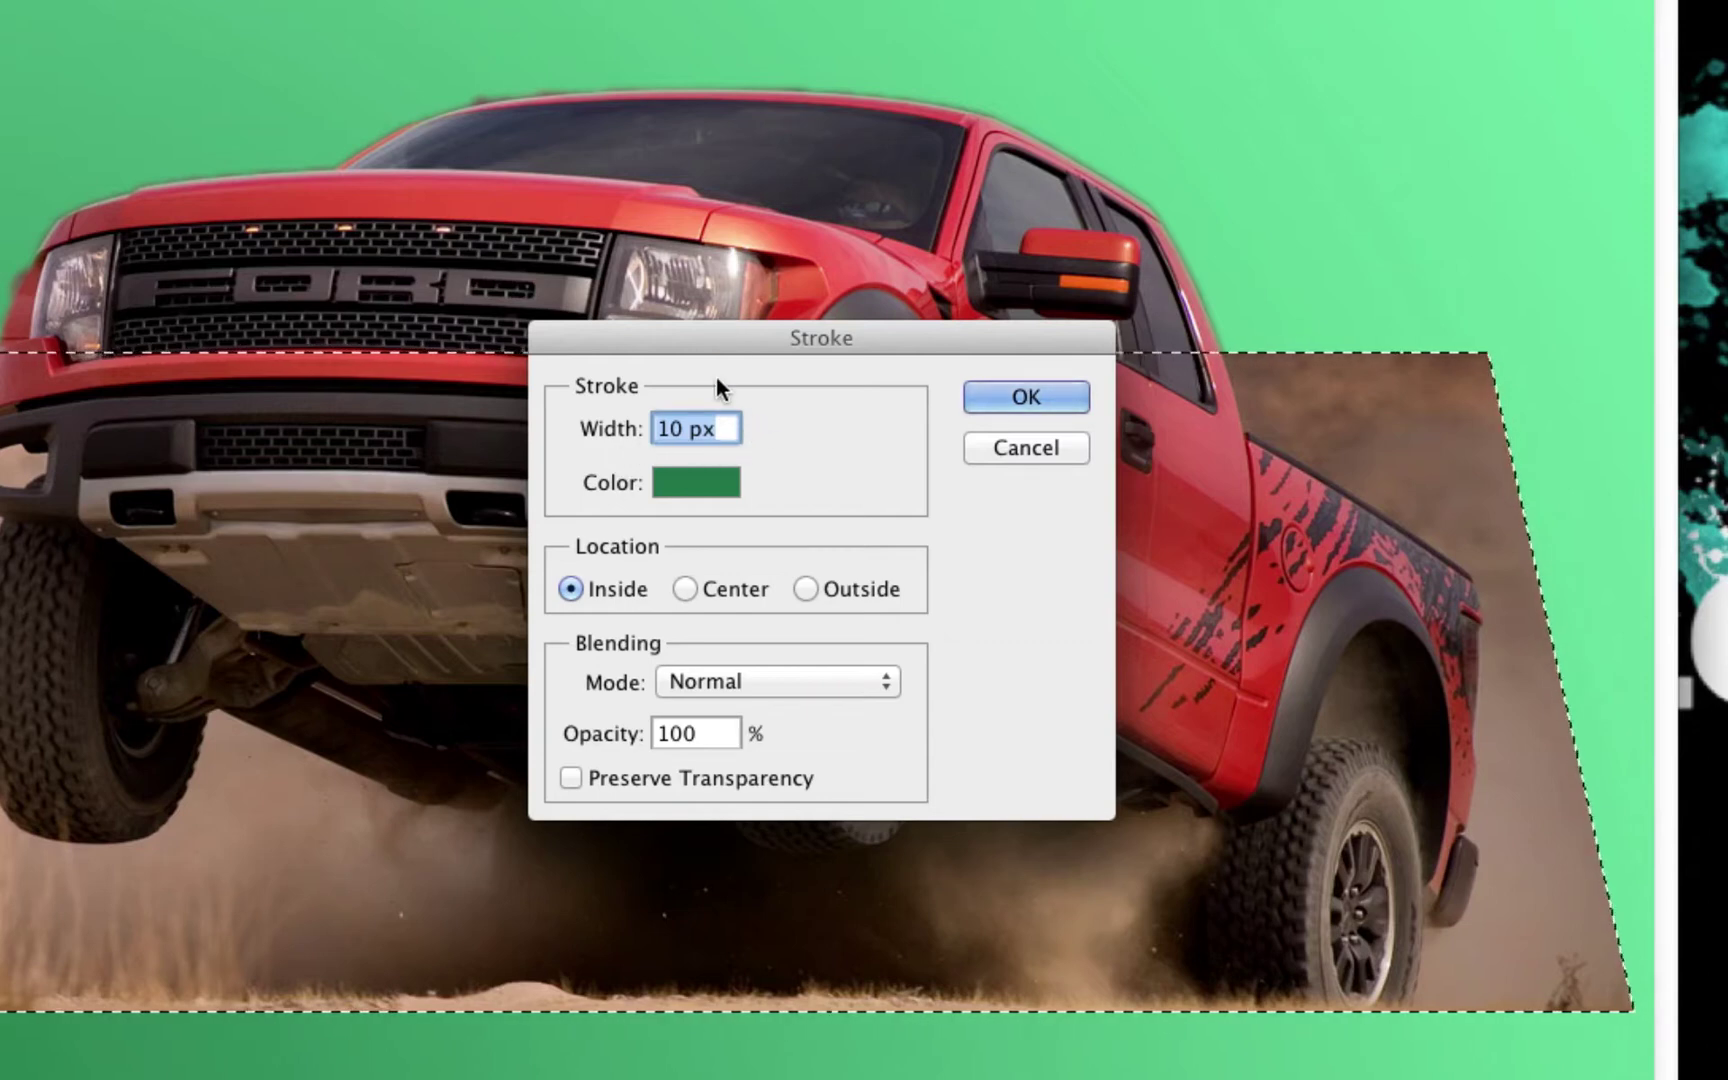
{"action": "left_click_drag", "start_coordinate": [755, 344], "coordinate": [714, 376]}
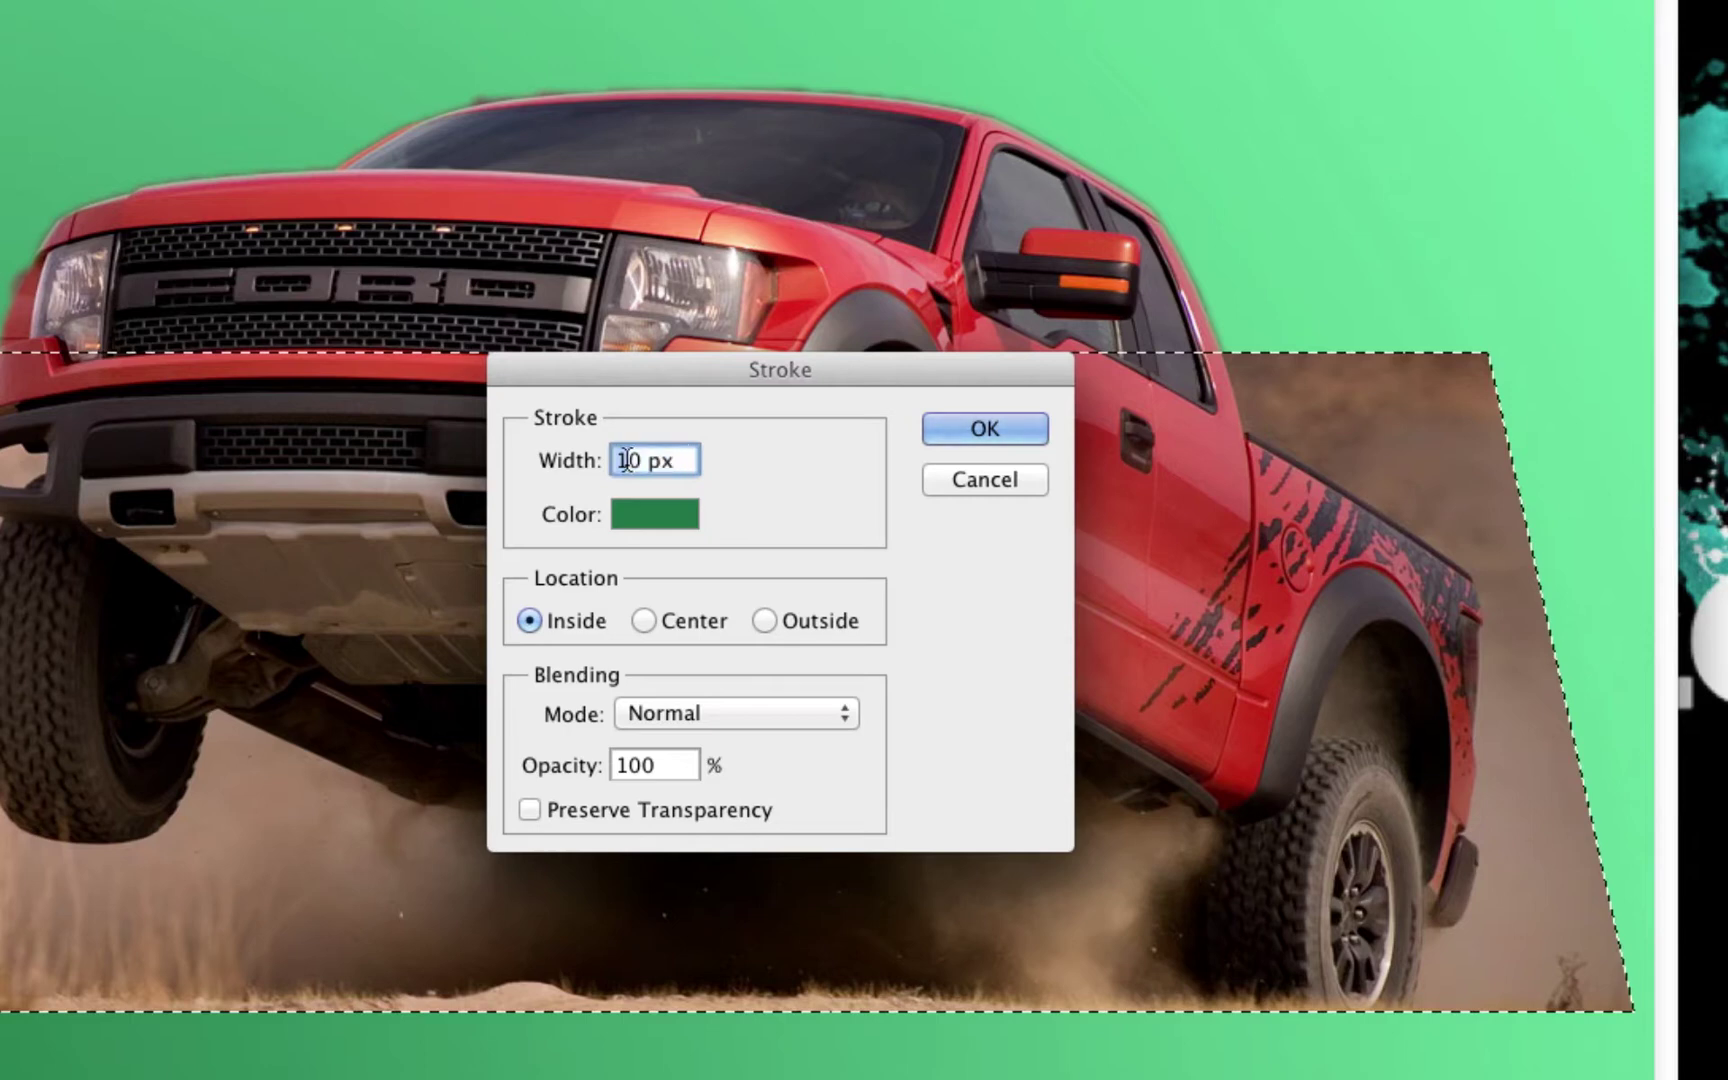
{"action": "left_click", "coordinate": [655, 522]}
{"action": "left_click", "coordinate": [401, 360]}
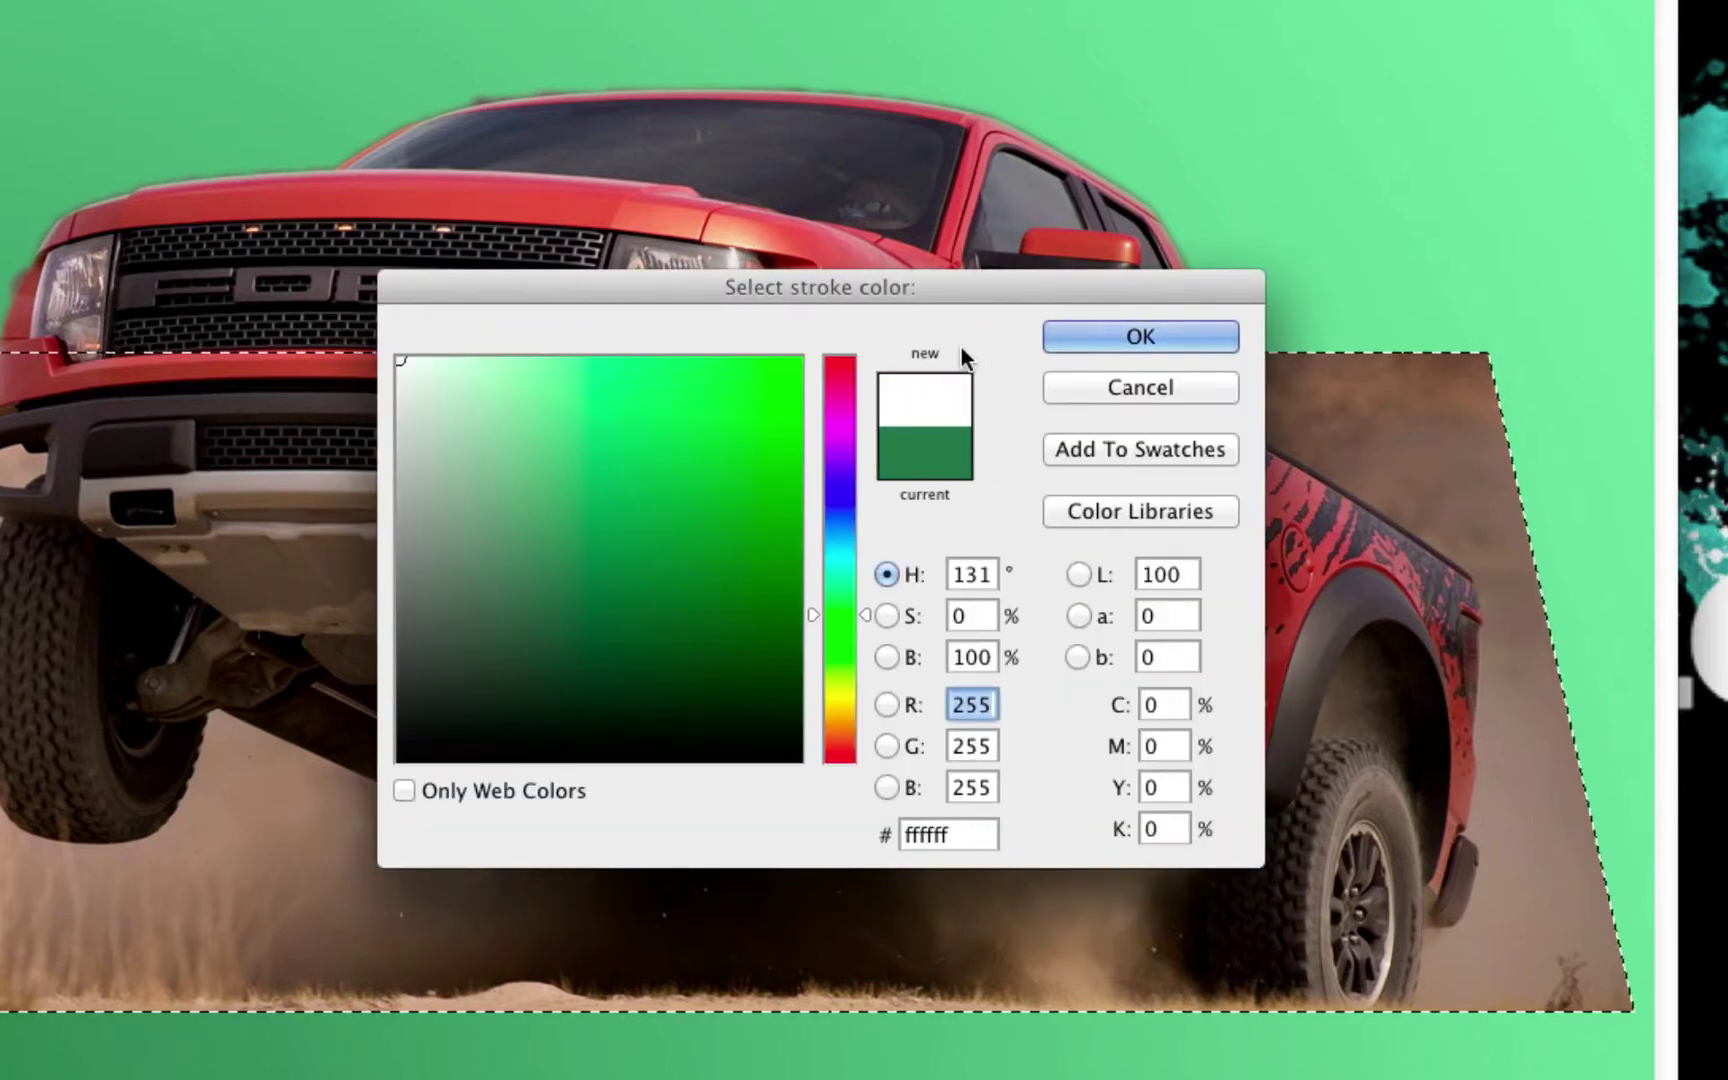
{"action": "left_click", "coordinate": [1110, 336]}
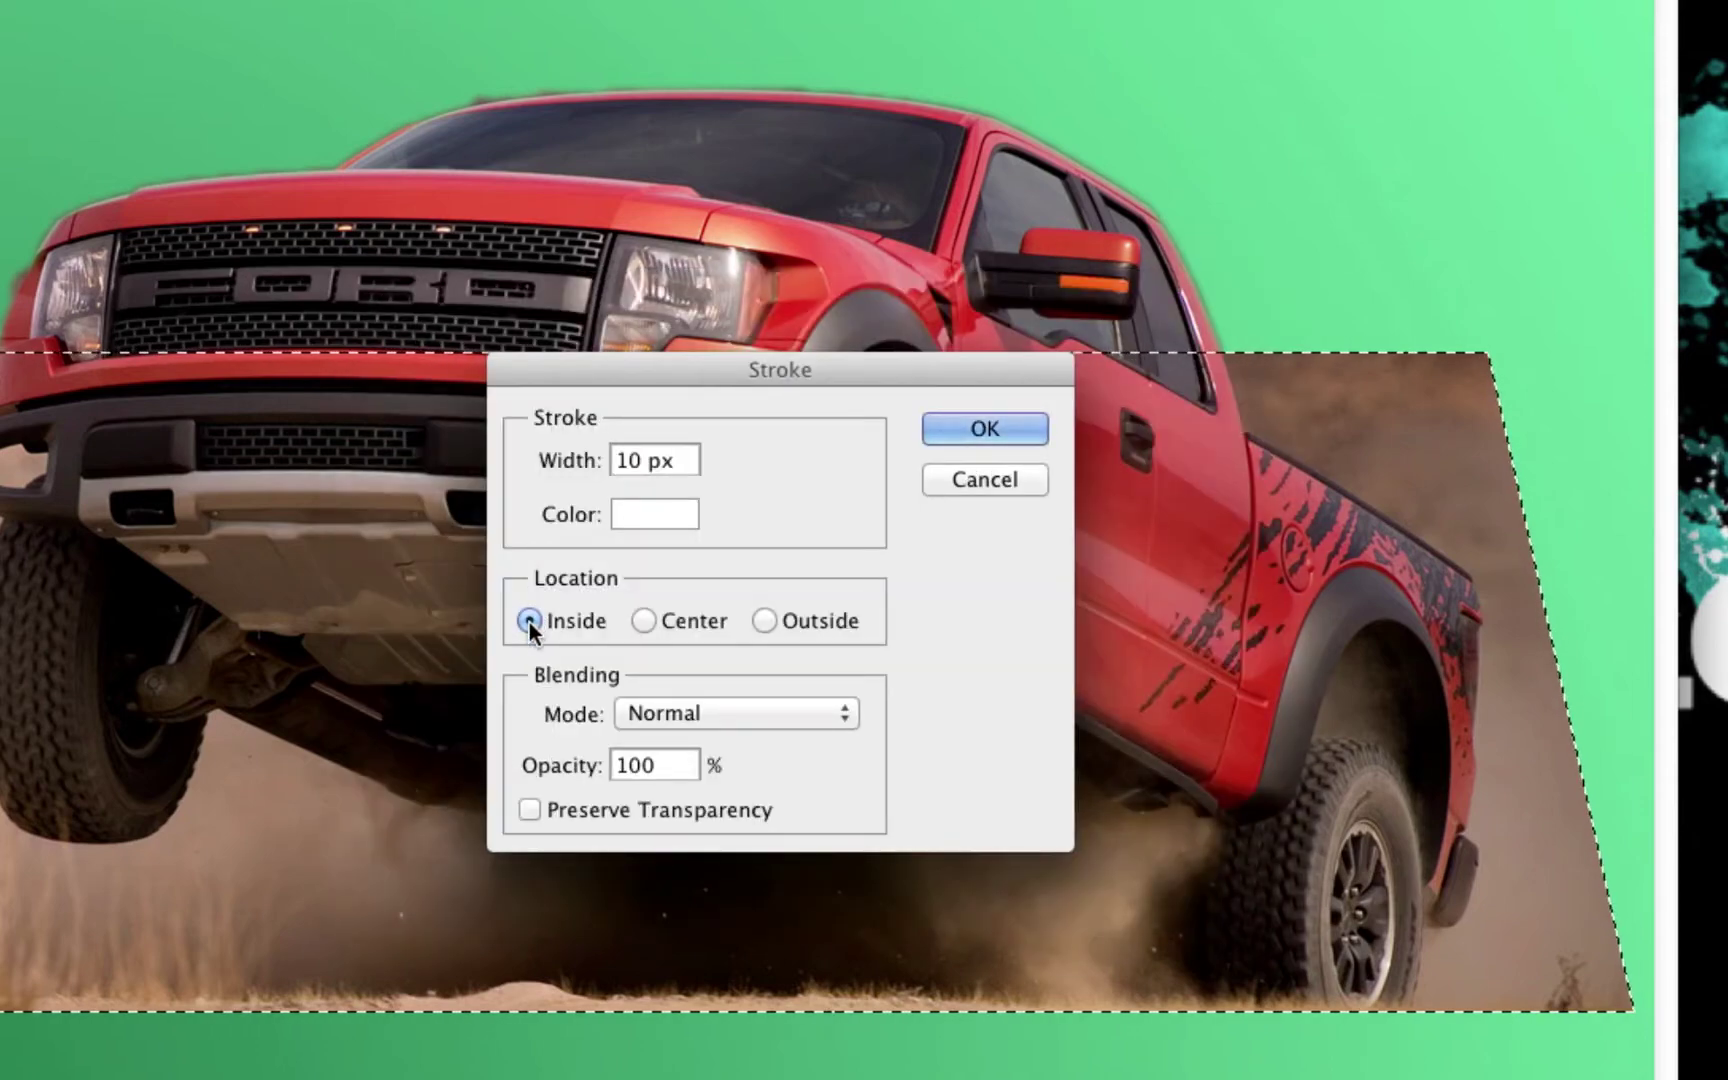
{"action": "left_click", "coordinate": [984, 430]}
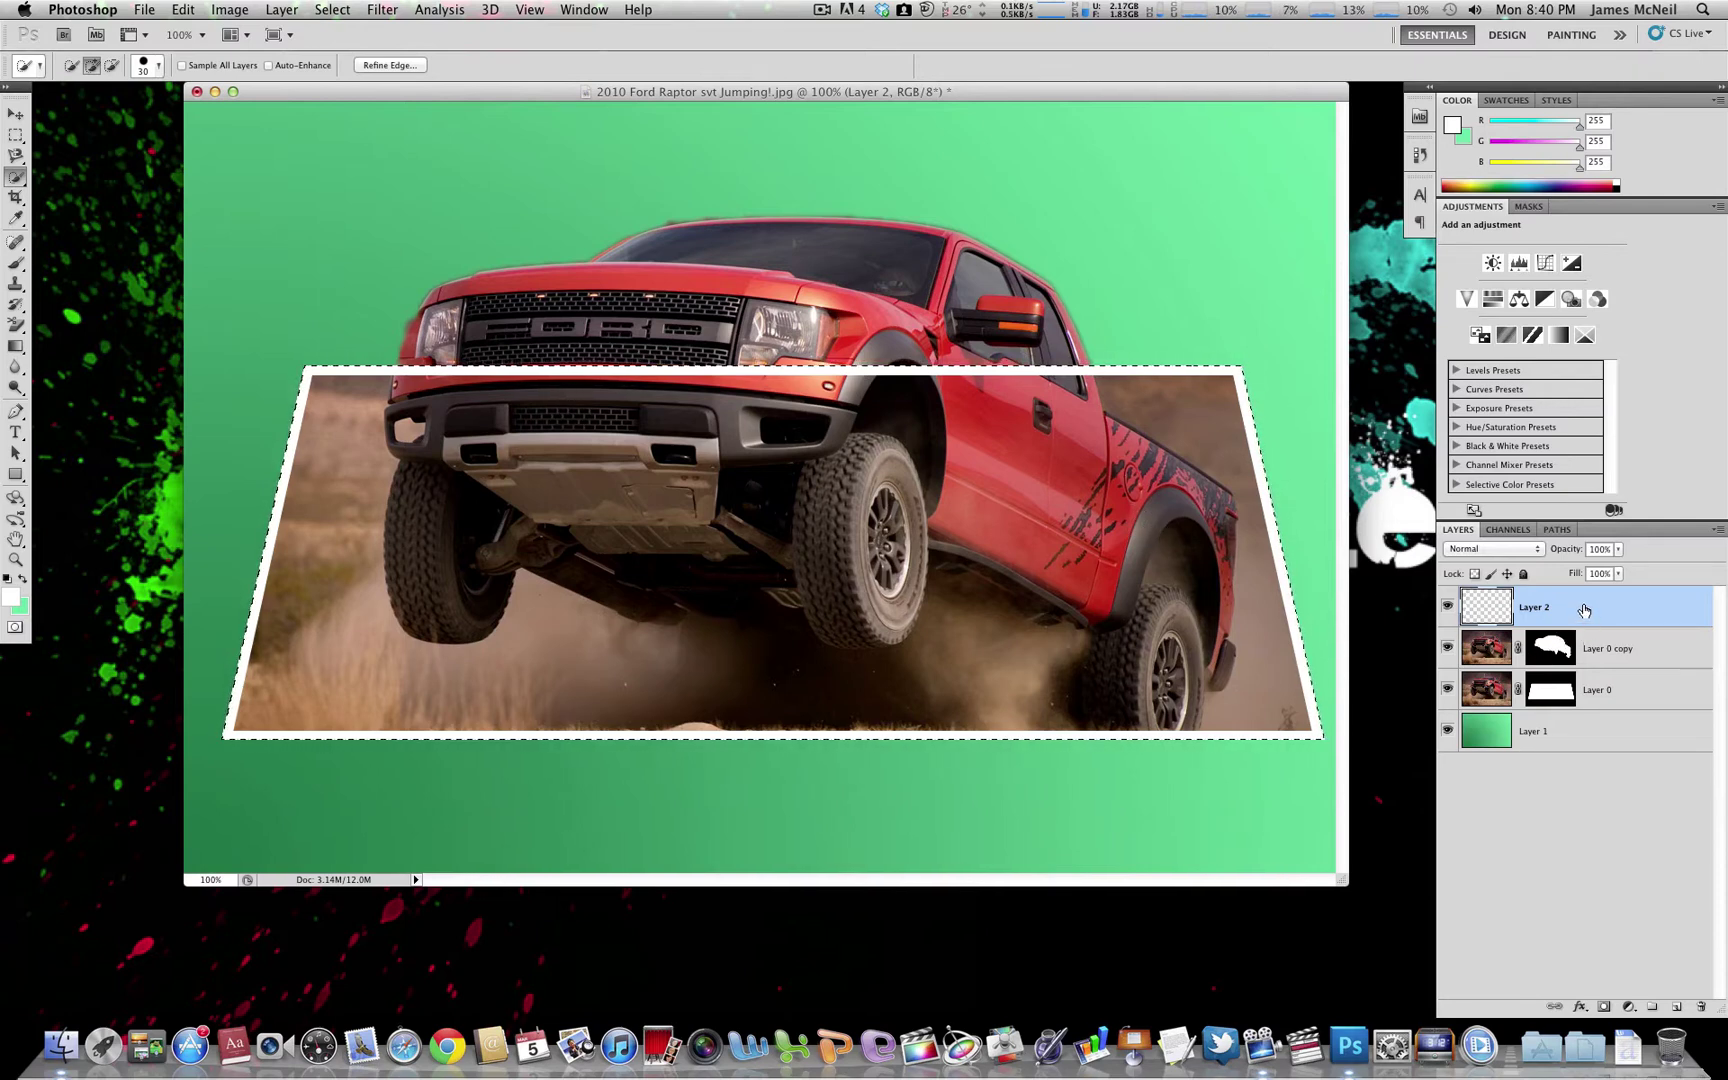
Move Layer 2 below Layer 0 copy, then merge Layer 0, Layer 2 and Layer 0 copy.
{"action": "left_click_drag", "start_coordinate": [1585, 606], "coordinate": [1587, 660]}
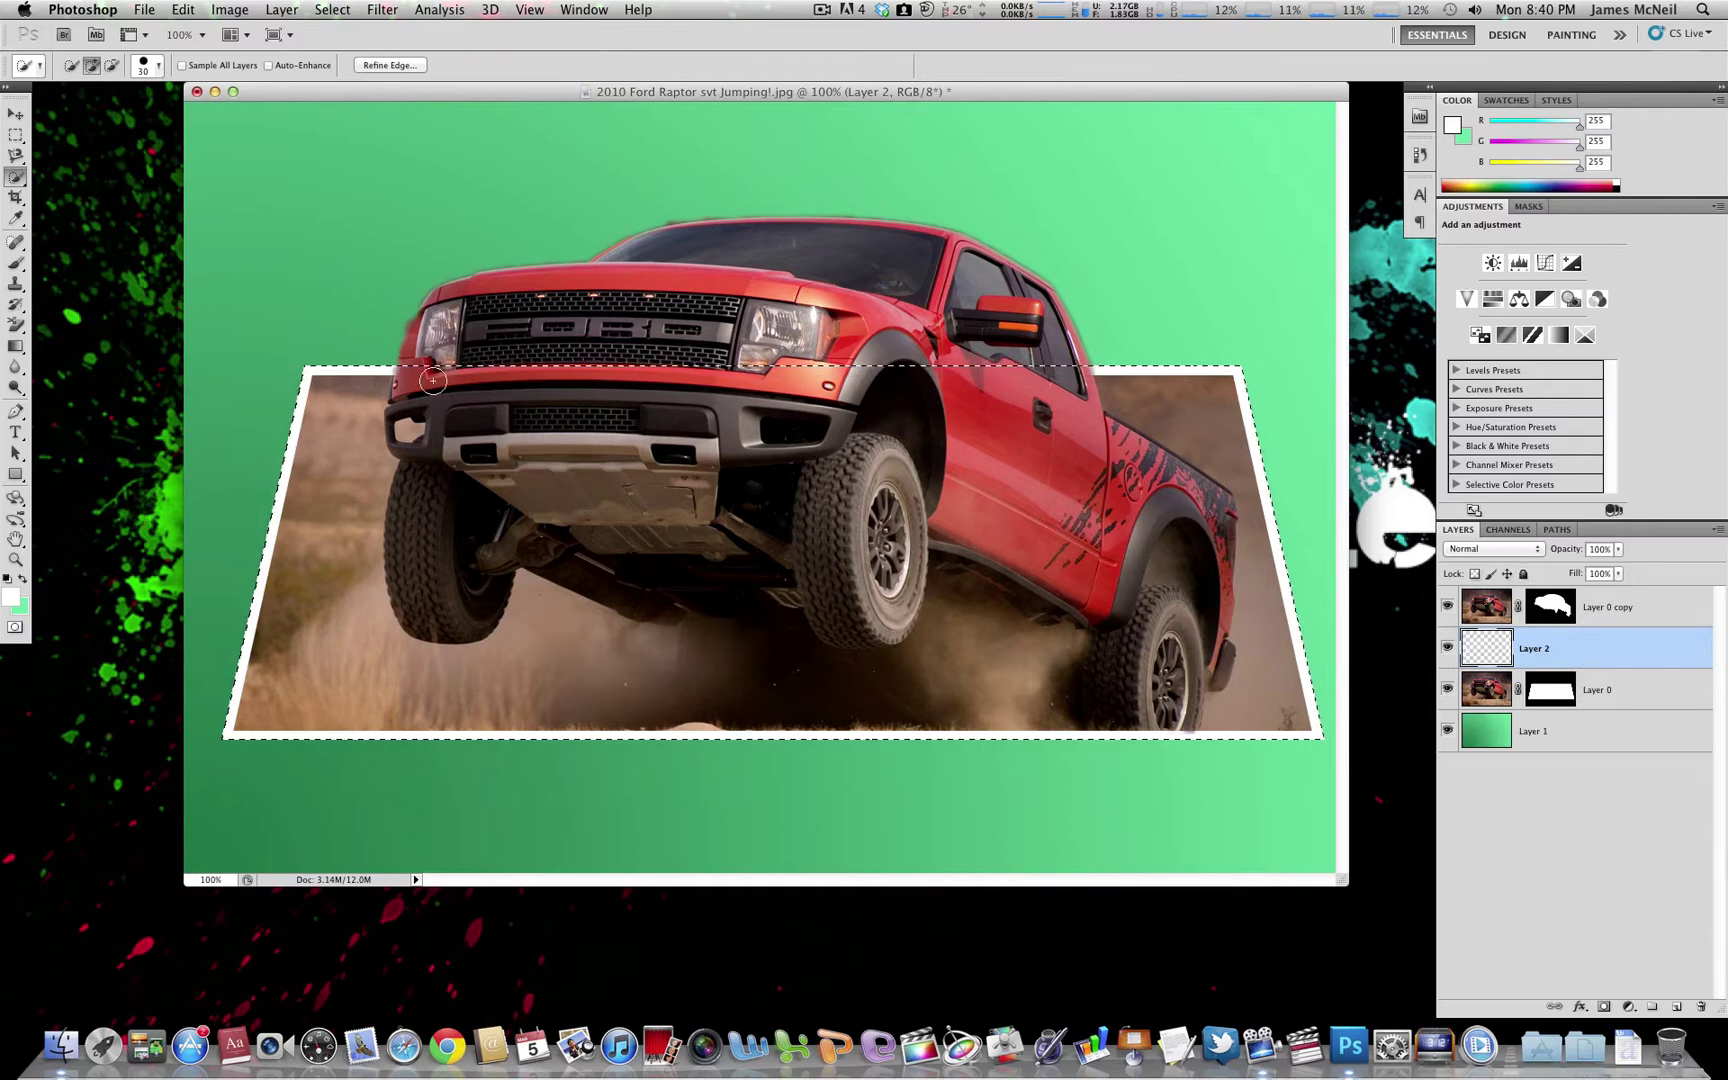
{"action": "left_click", "coordinate": [1610, 694]}
{"action": "key", "text": "super"}
{"action": "left_click", "coordinate": [1612, 656], "text": "super"}
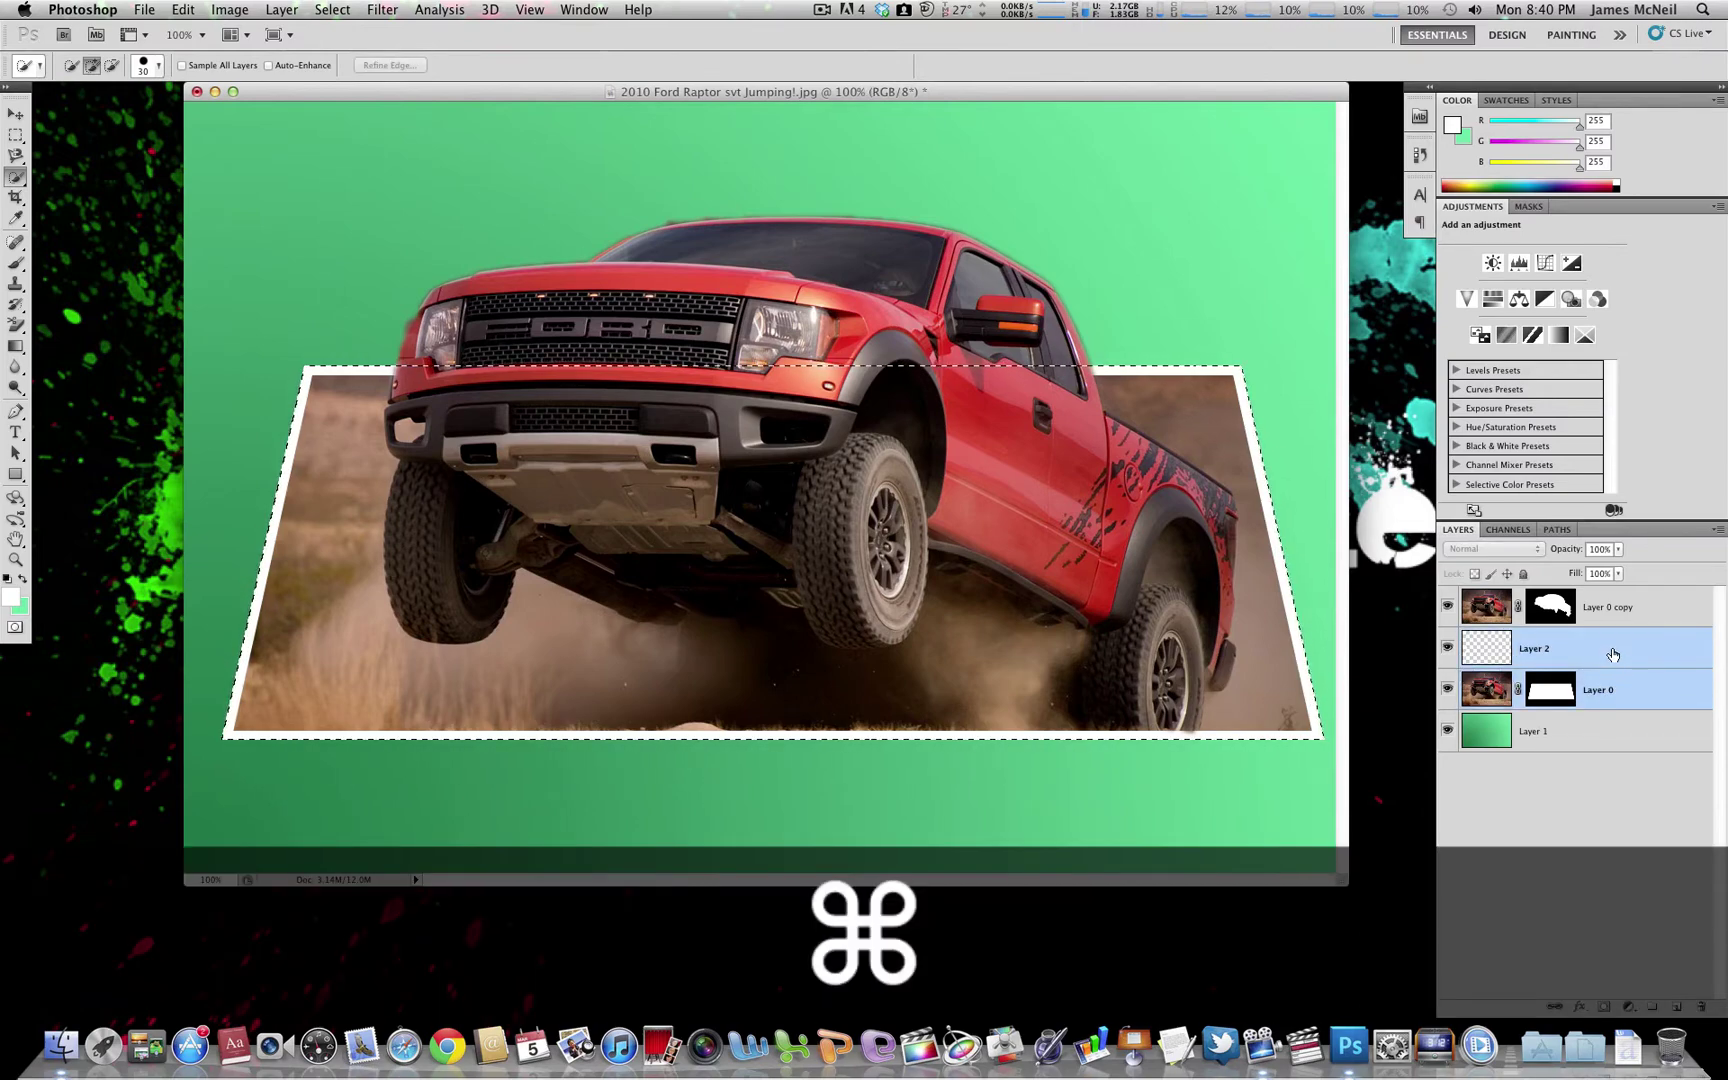
{"action": "left_click", "coordinate": [1612, 607], "text": "super"}
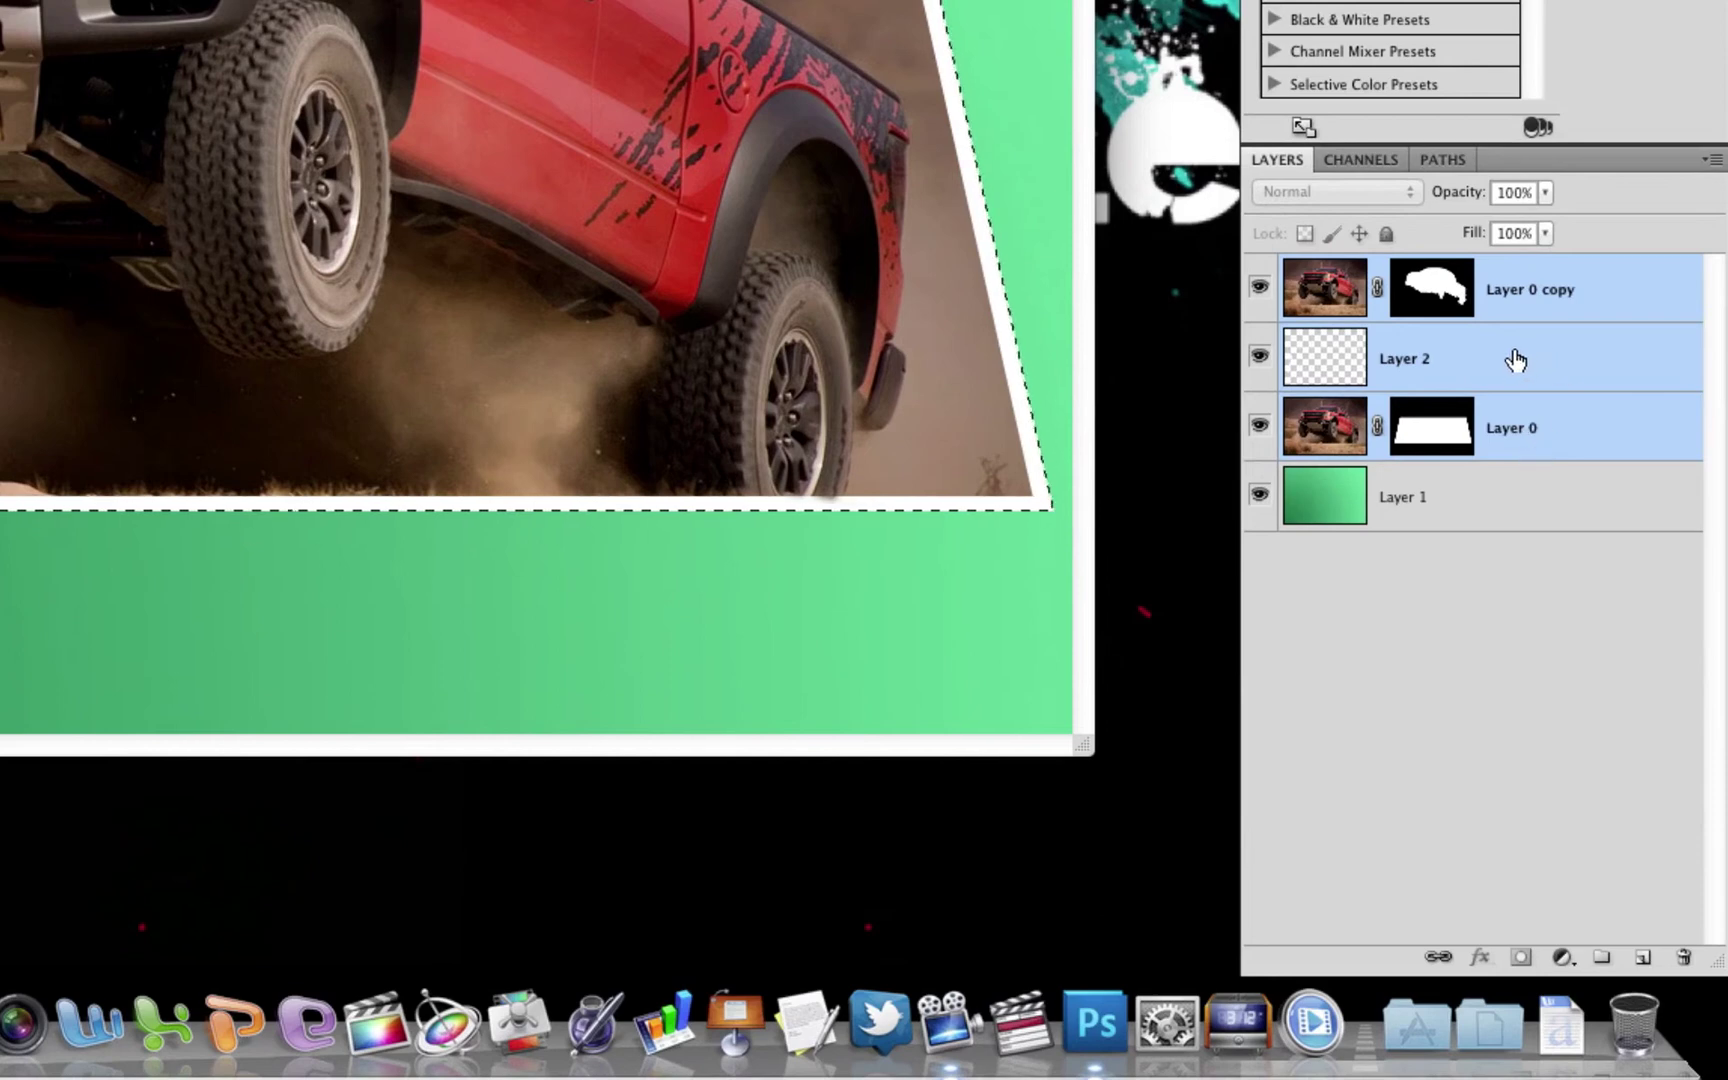
{"action": "right_click", "coordinate": [1512, 356]}
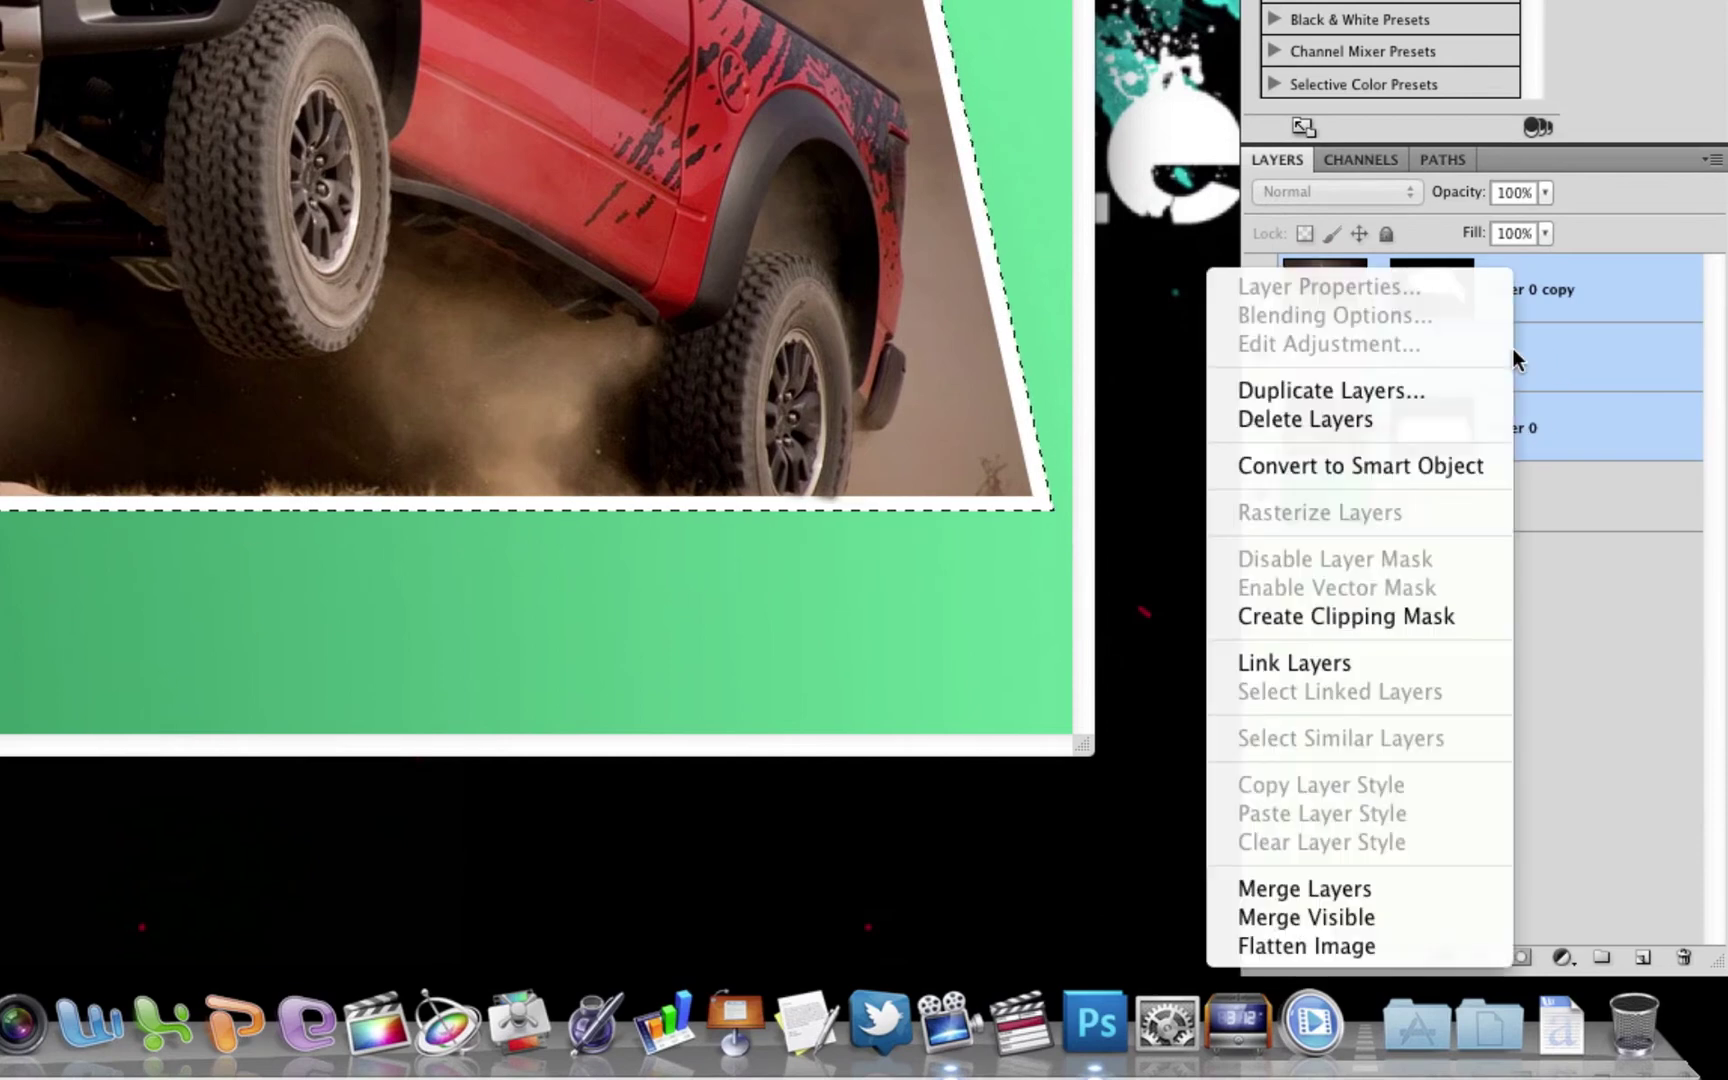
{"action": "left_click", "coordinate": [1352, 890]}
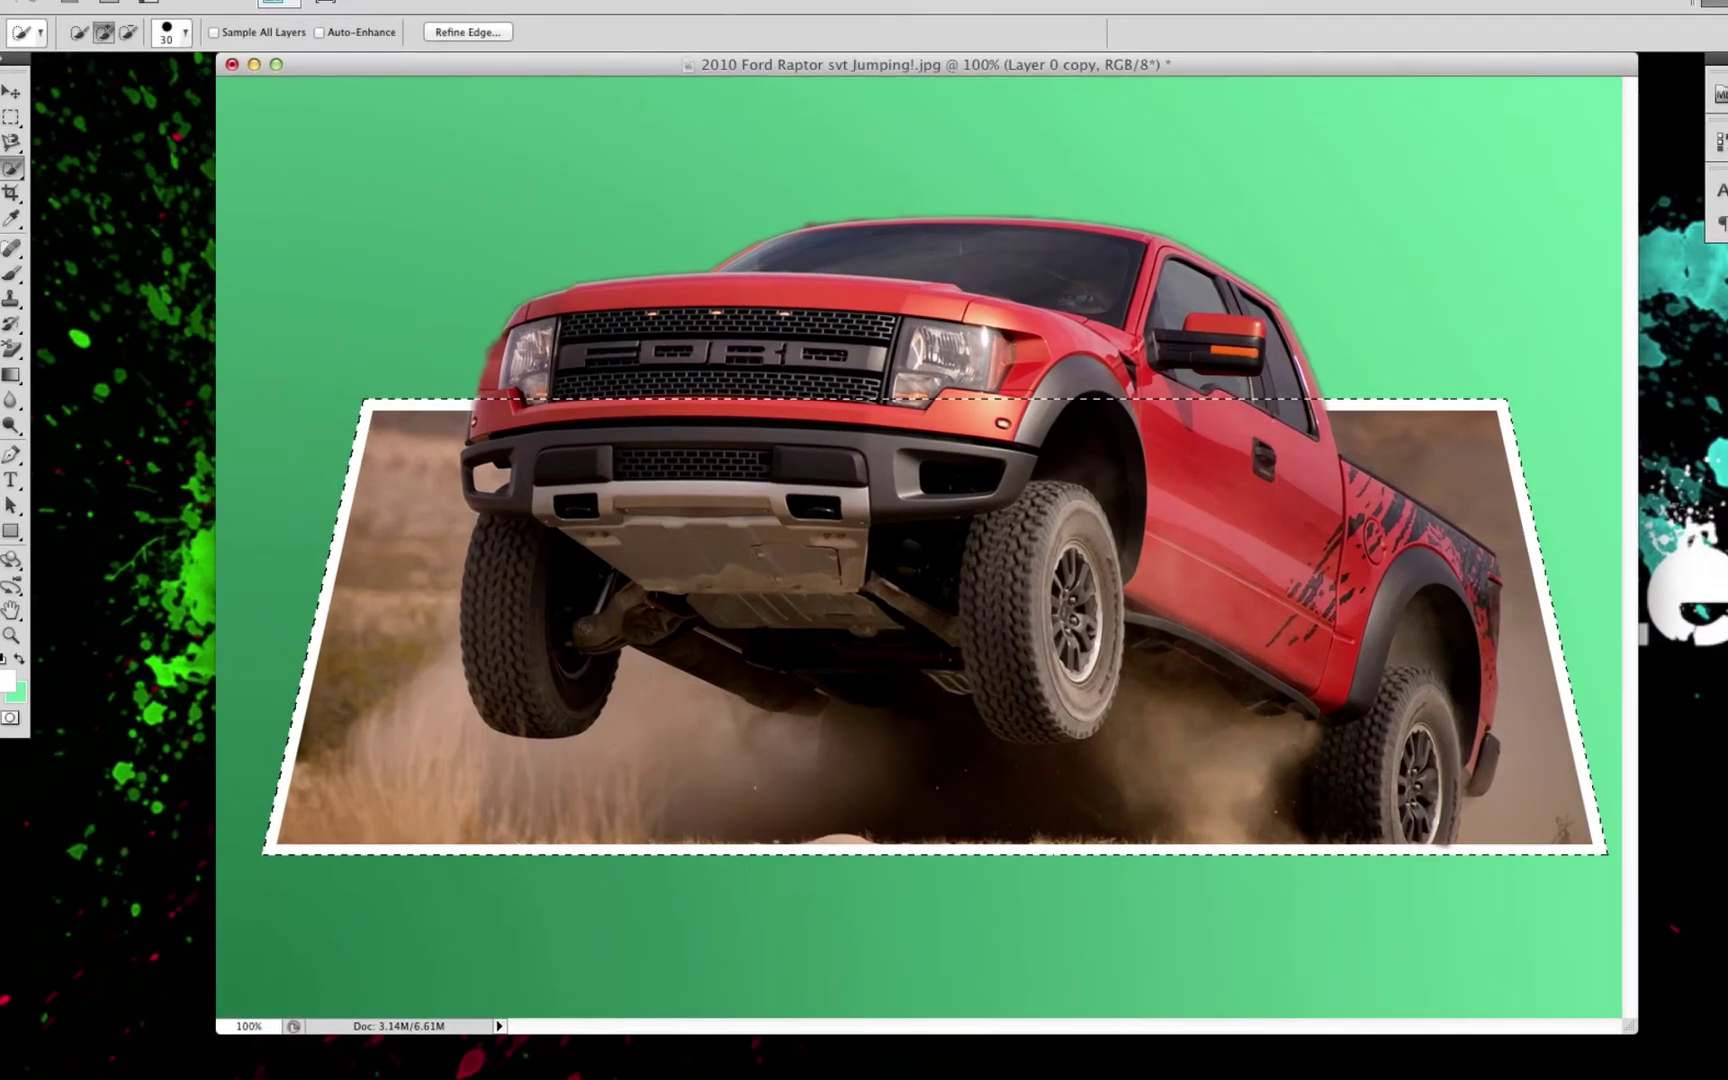
Warp the merged photo by lifting both bottom corners so its bottom edge curves upward.
{"action": "left_click", "coordinate": [229, 9]}
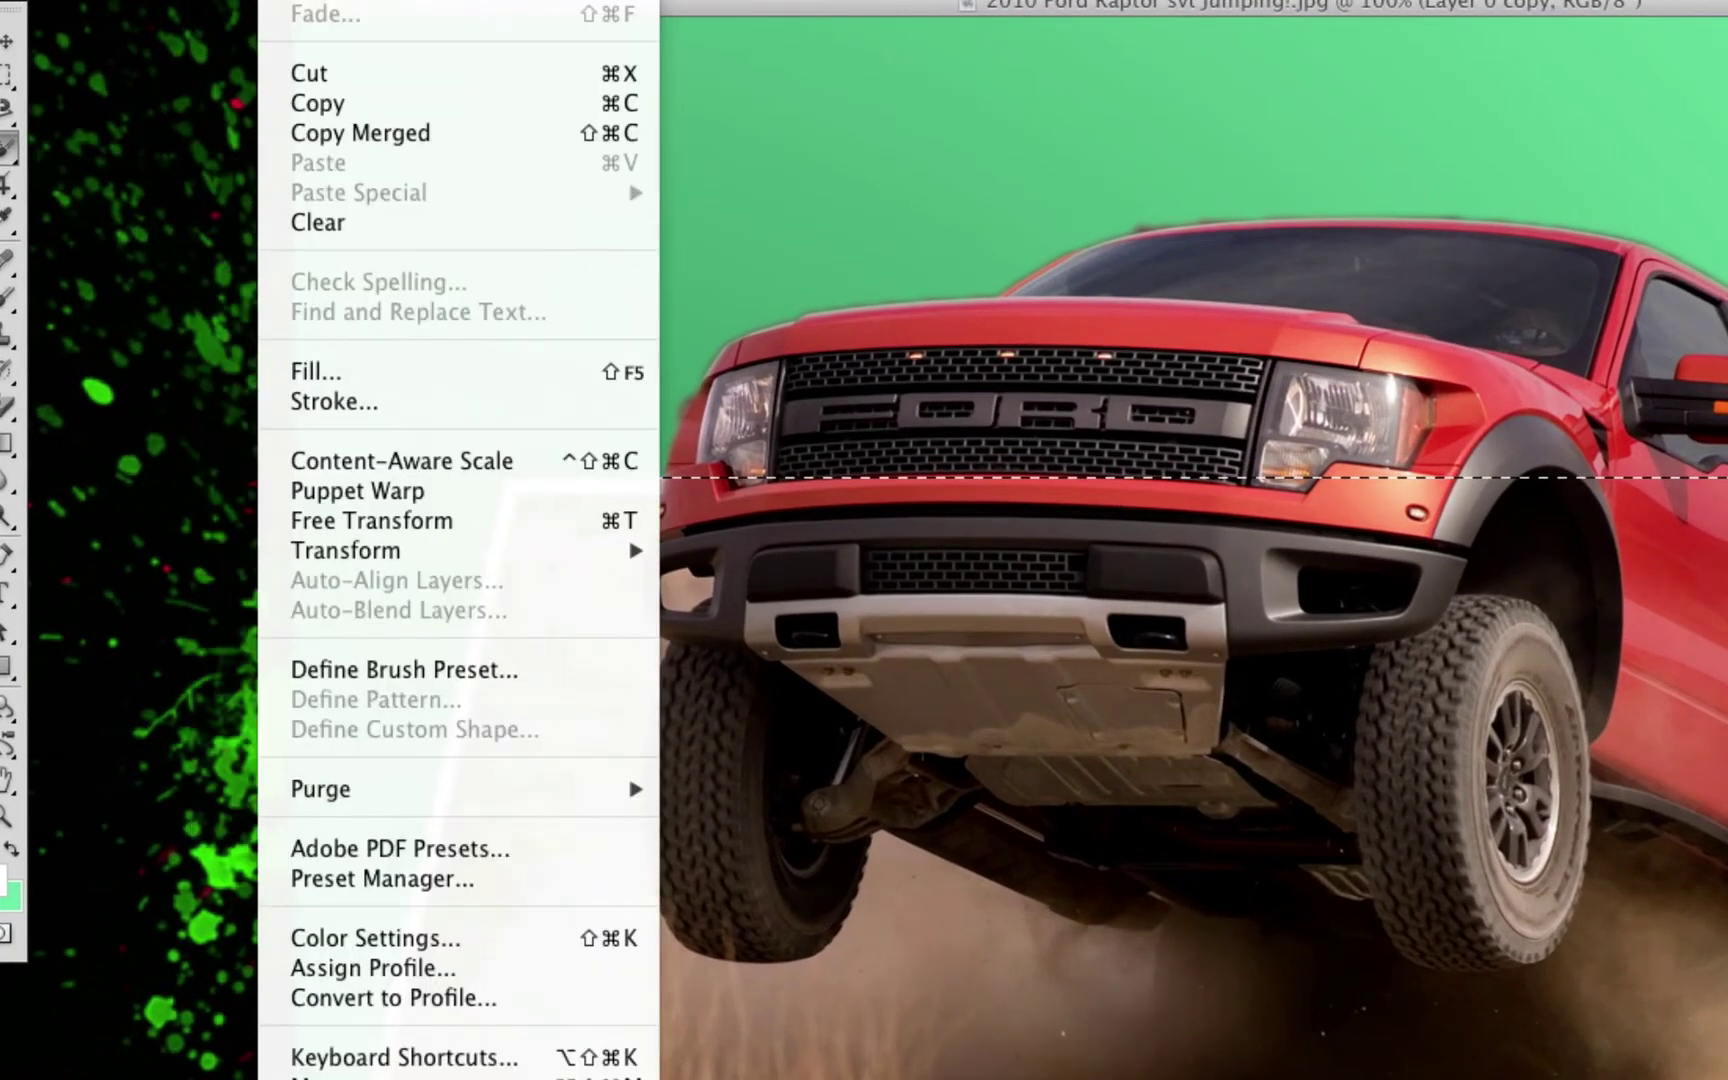
{"action": "mouse_move", "coordinate": [465, 0]}
{"action": "left_click", "coordinate": [441, 521]}
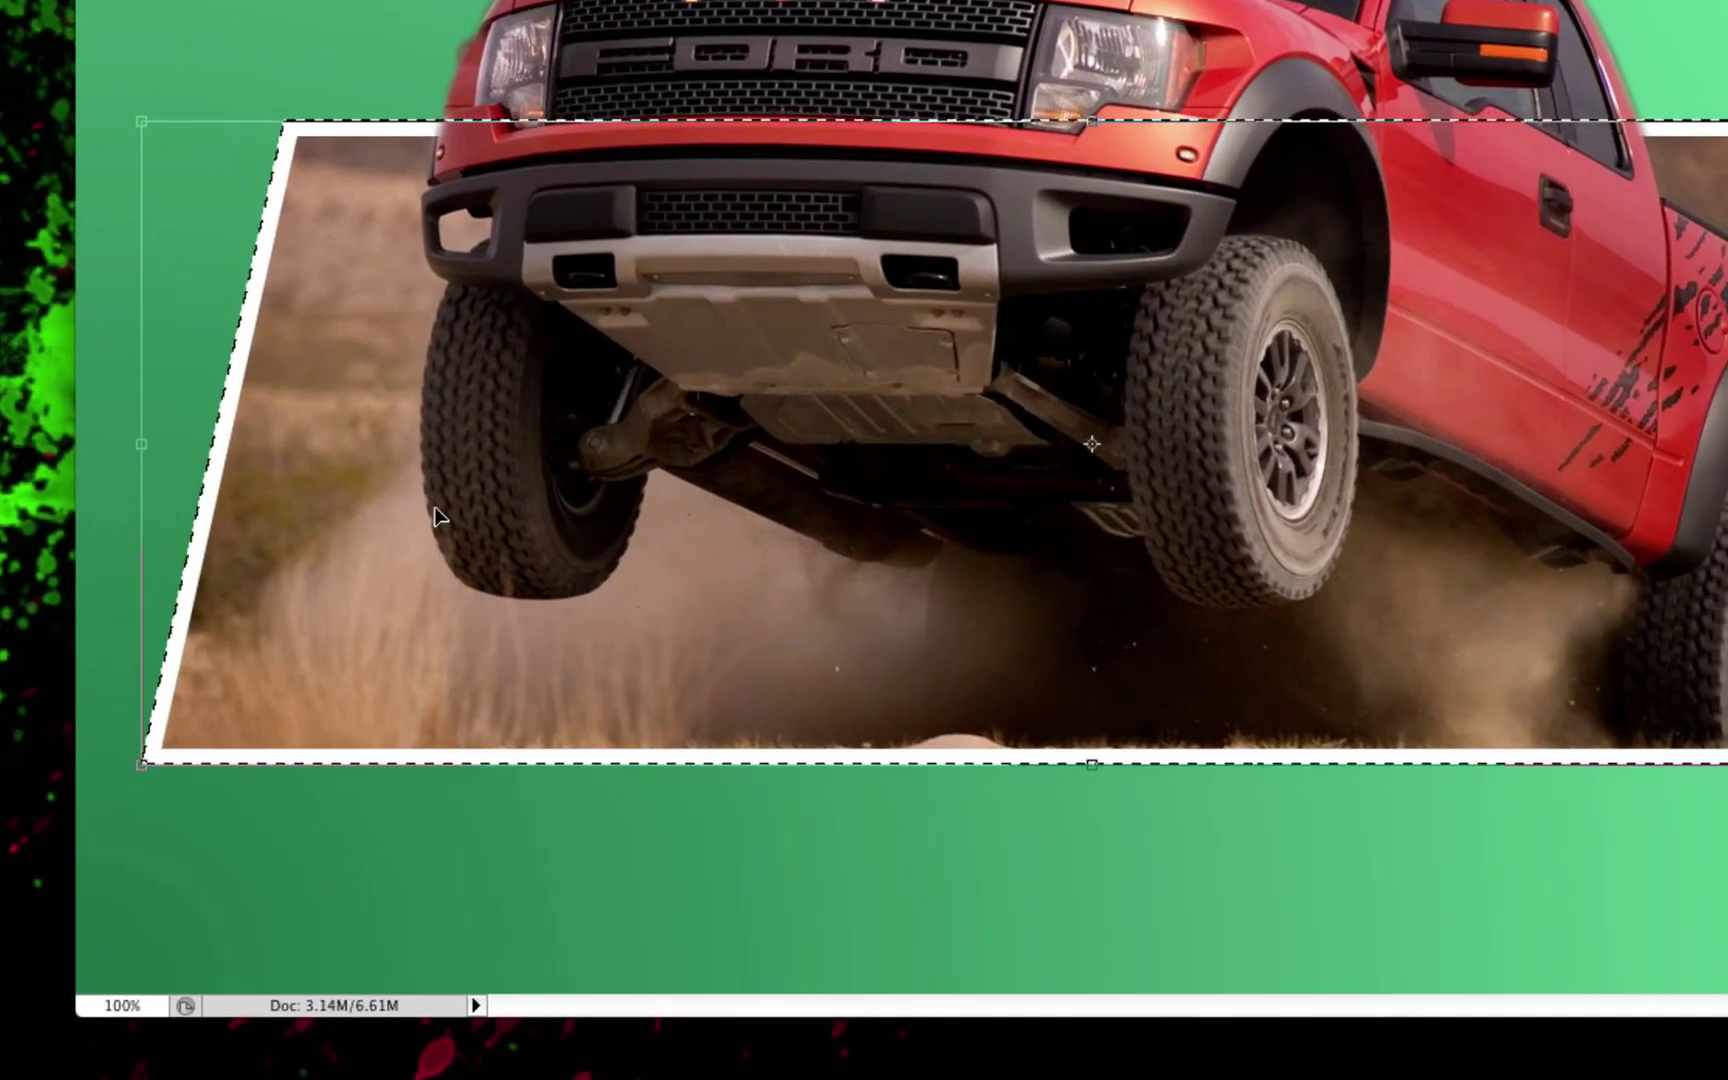
{"action": "right_click", "coordinate": [436, 509]}
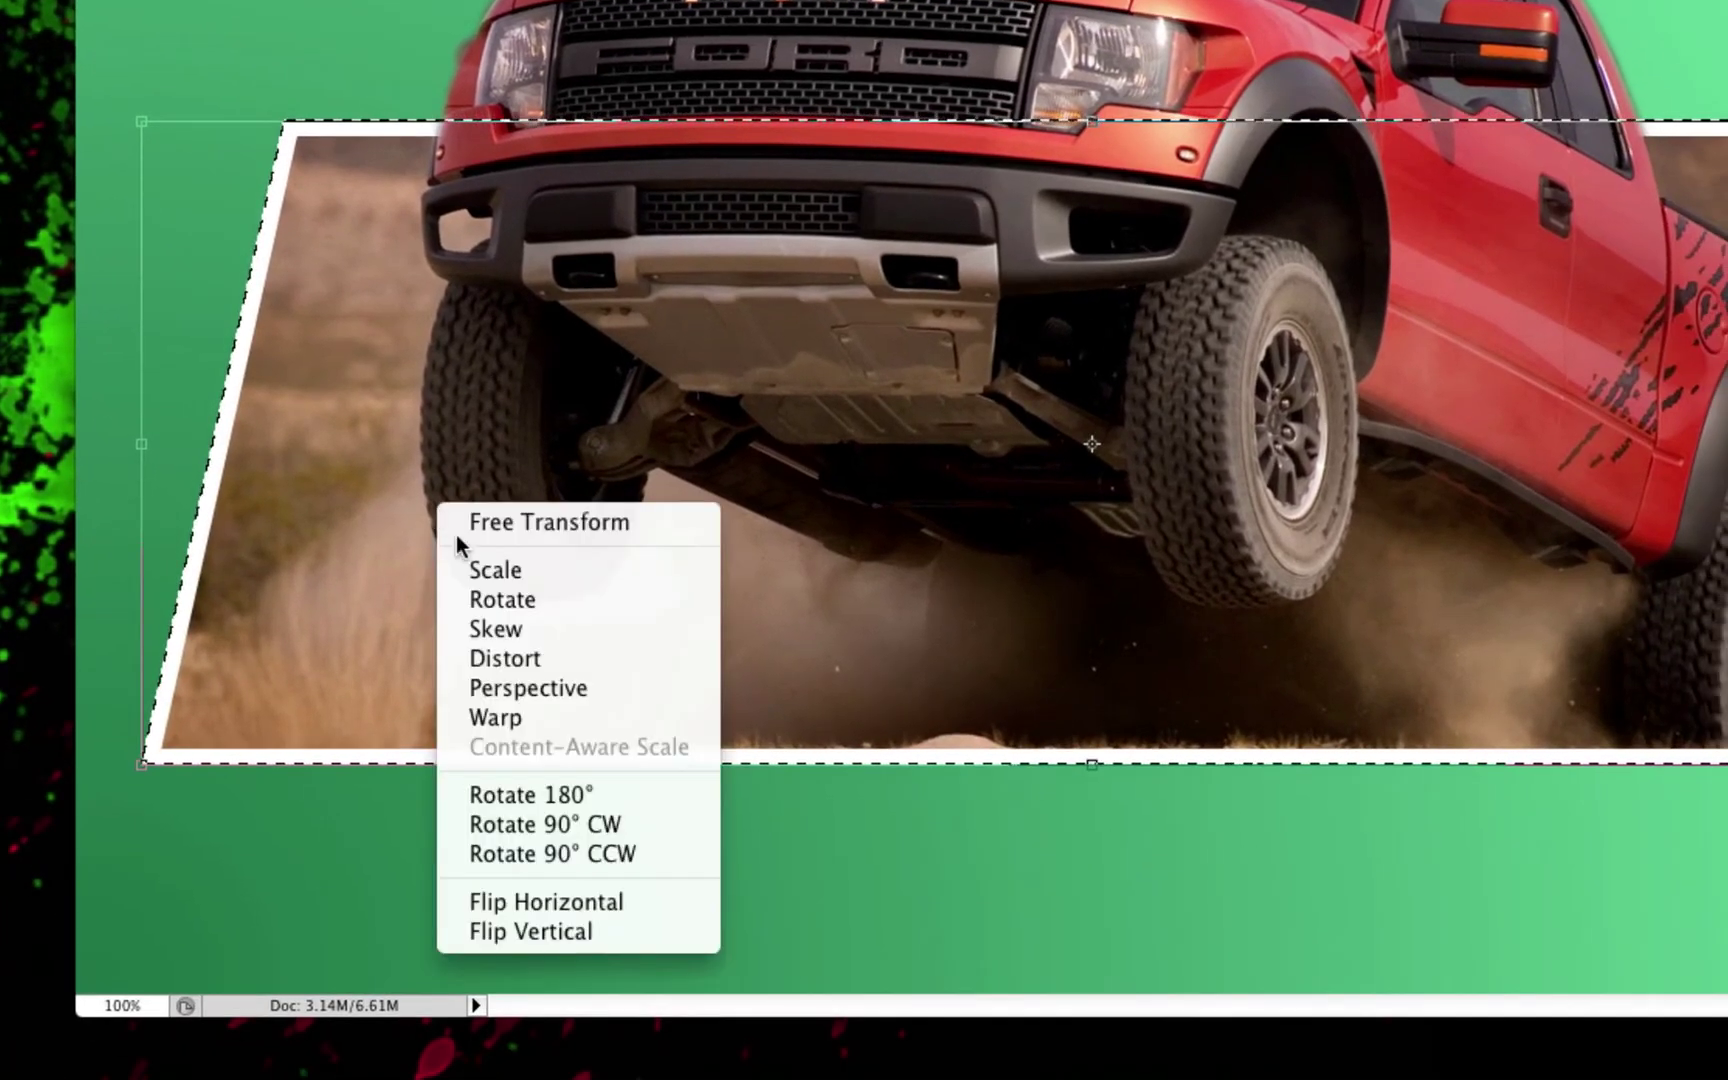
{"action": "left_click", "coordinate": [518, 716]}
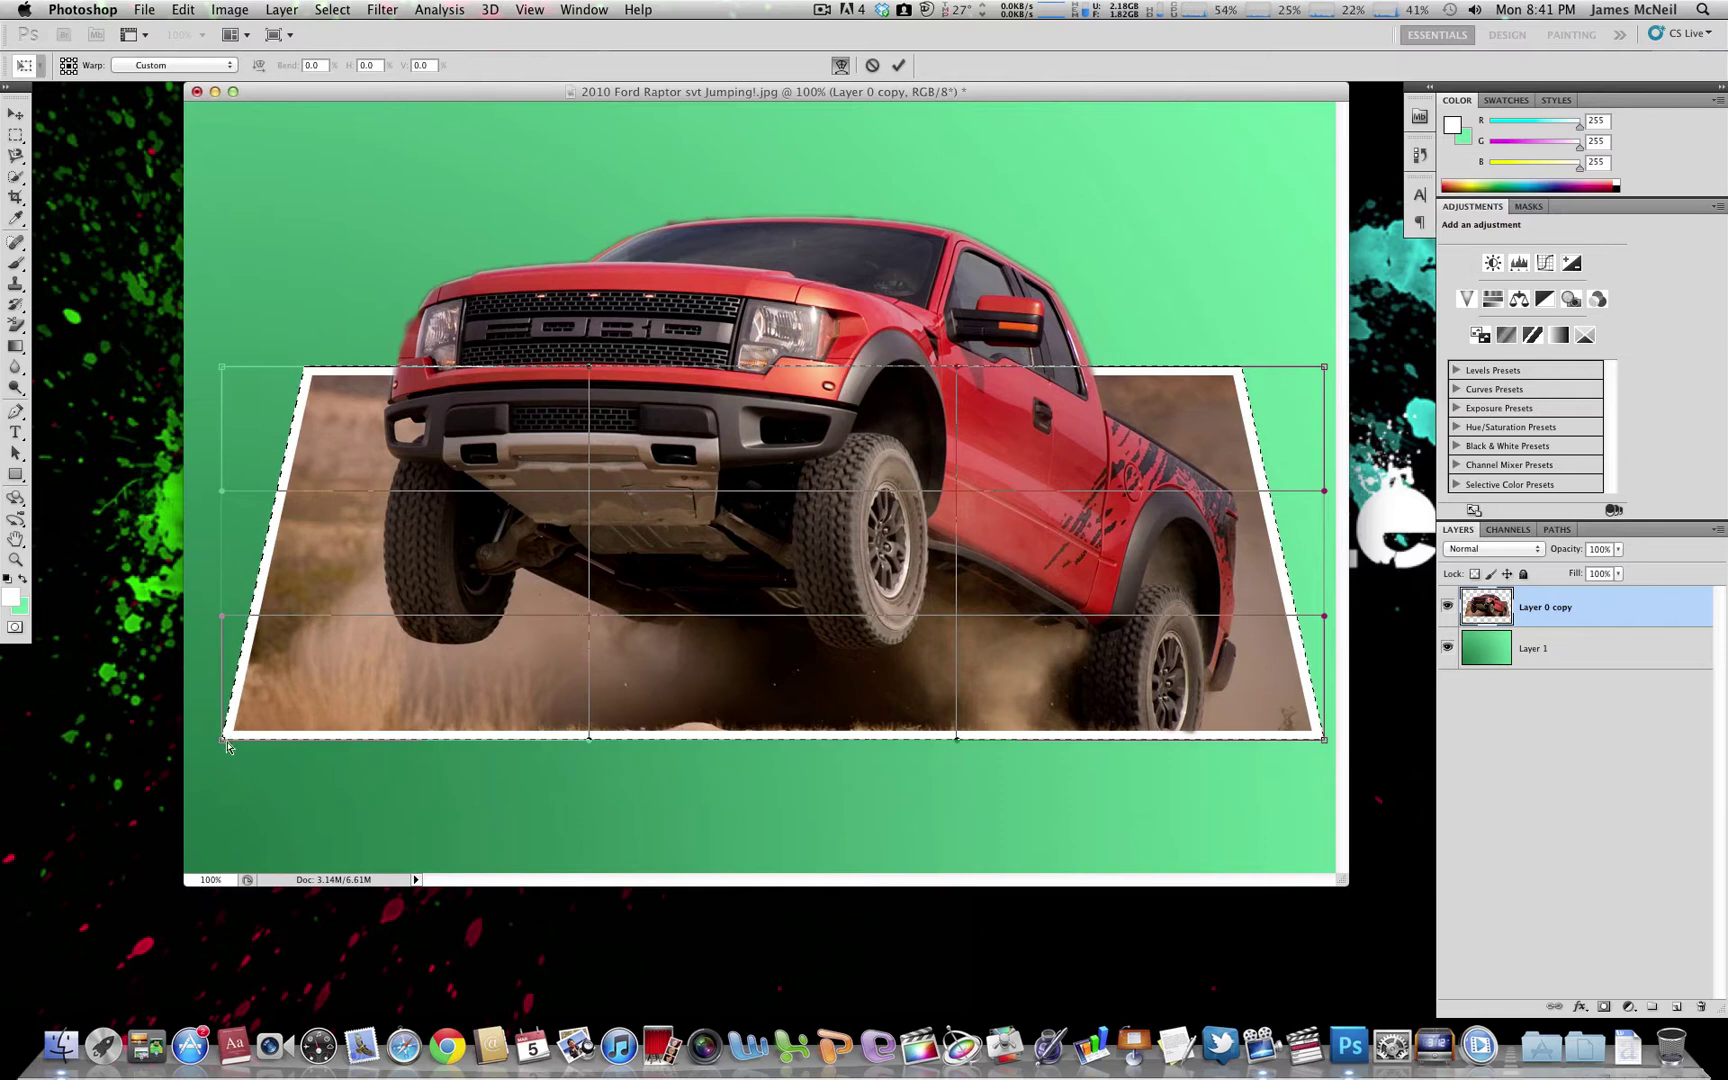
{"action": "left_click_drag", "start_coordinate": [222, 742], "coordinate": [227, 692]}
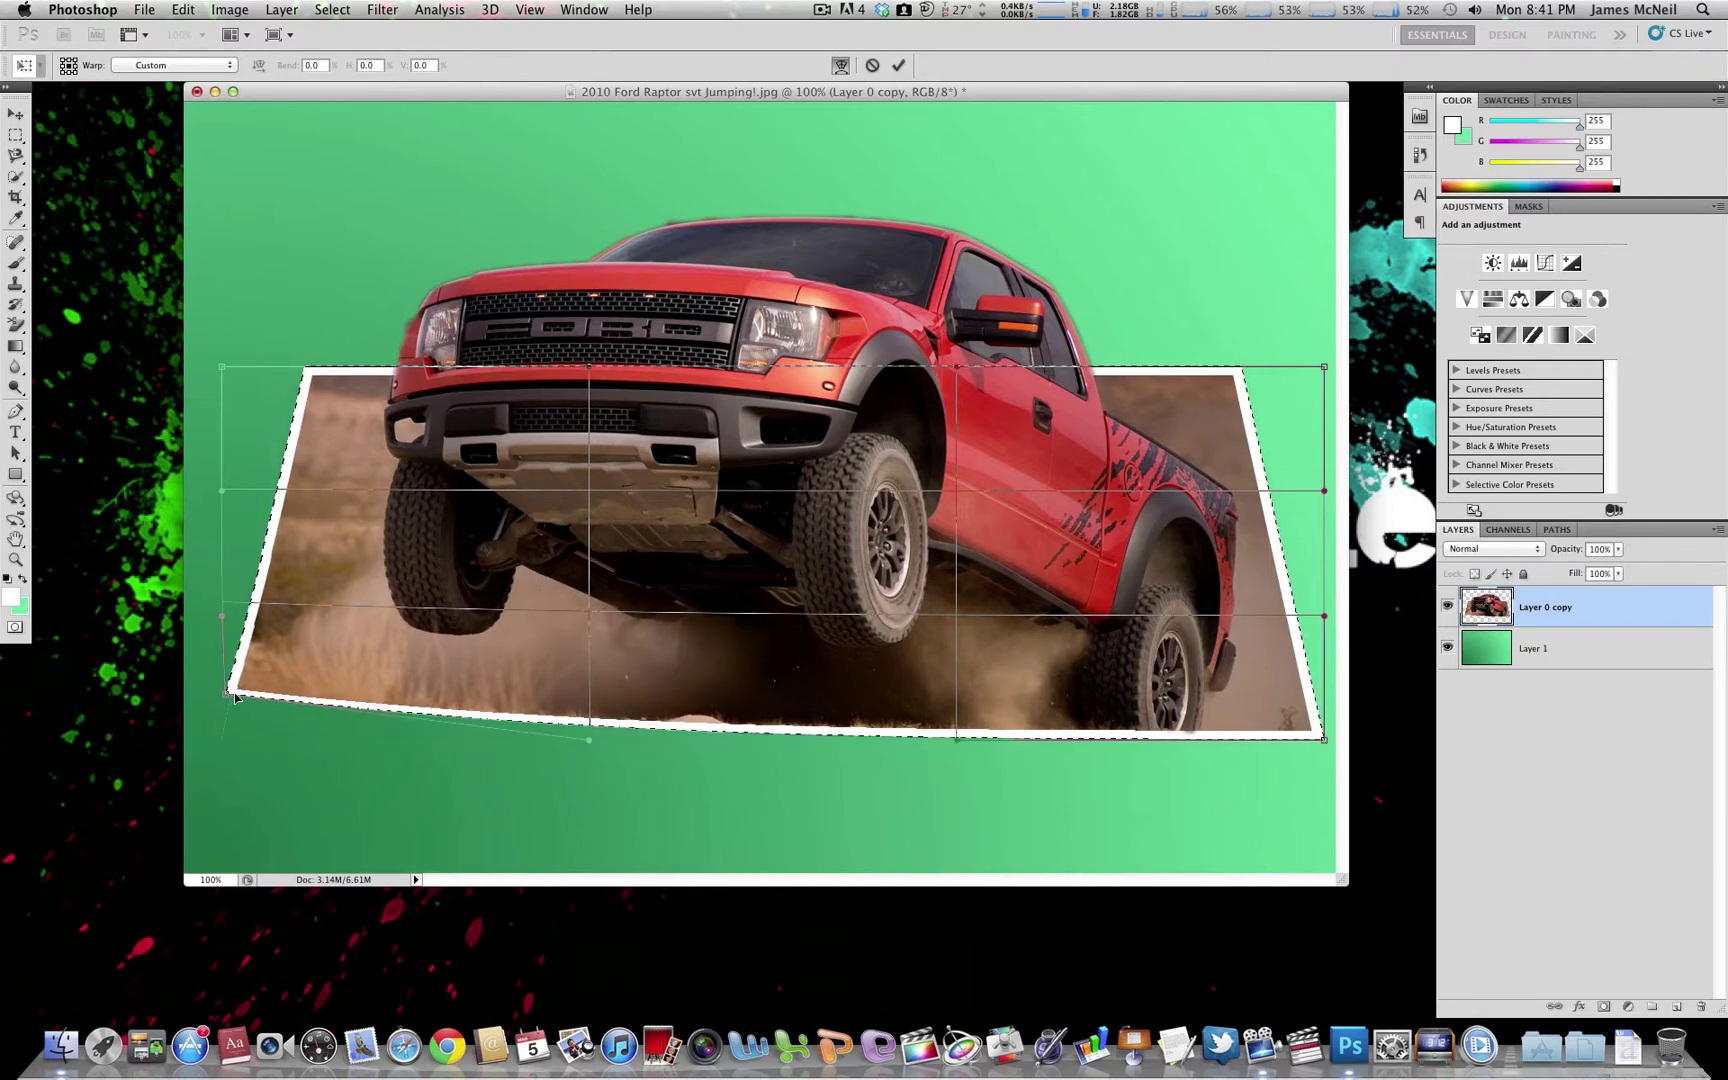
{"action": "left_click_drag", "start_coordinate": [1327, 740], "coordinate": [1325, 705]}
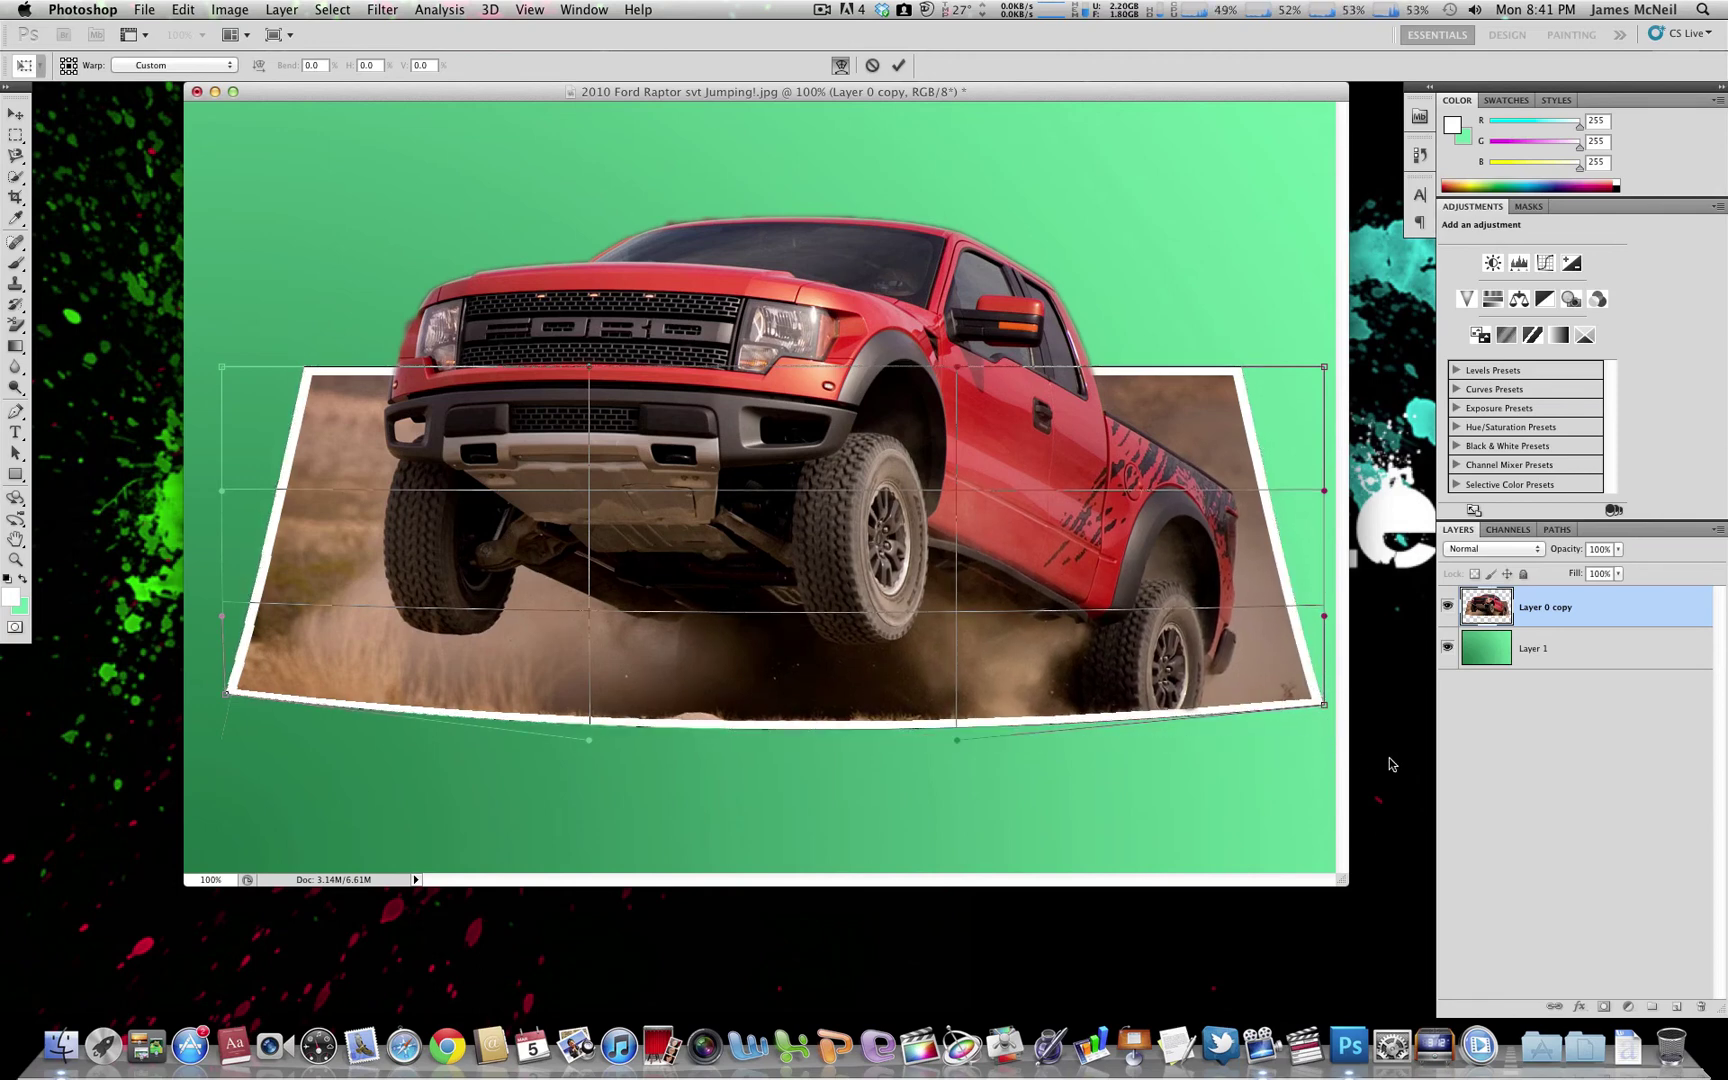
{"action": "key", "text": "Return"}
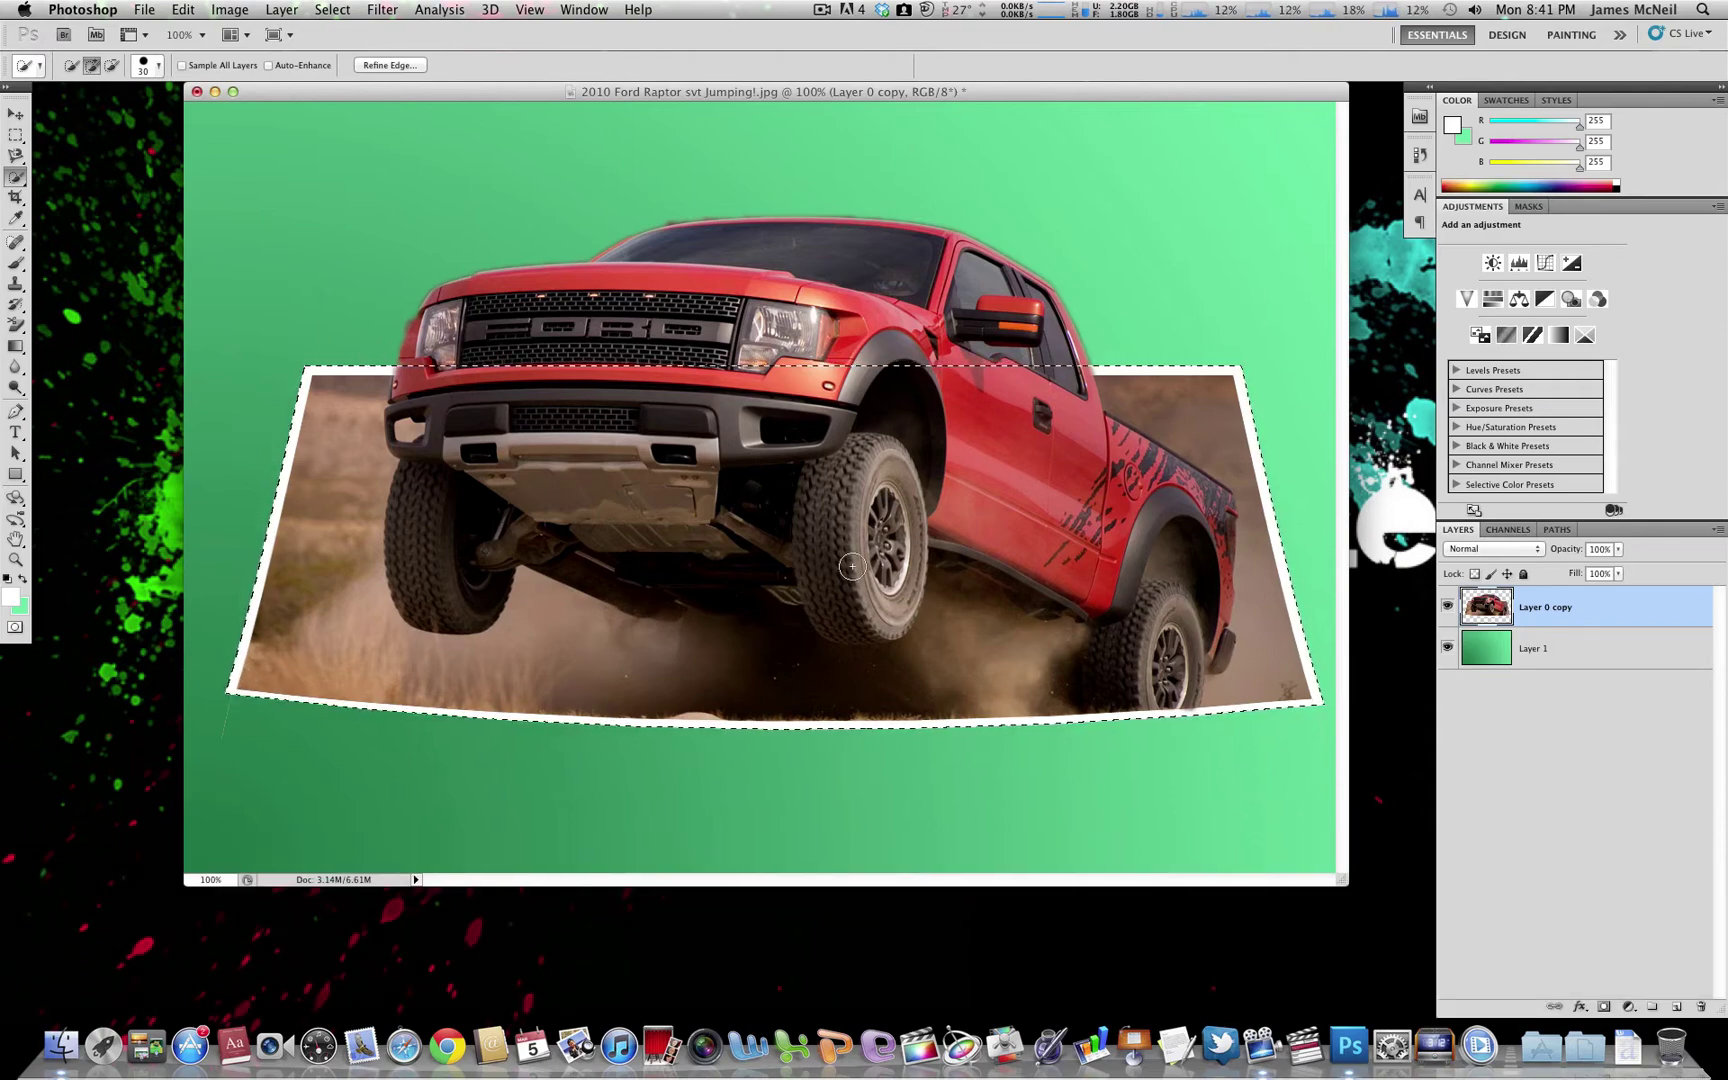
Start a second warp and fine-tune the bottom-left, bottom-right and lower-right edge handles.
{"action": "left_click", "coordinate": [184, 10]}
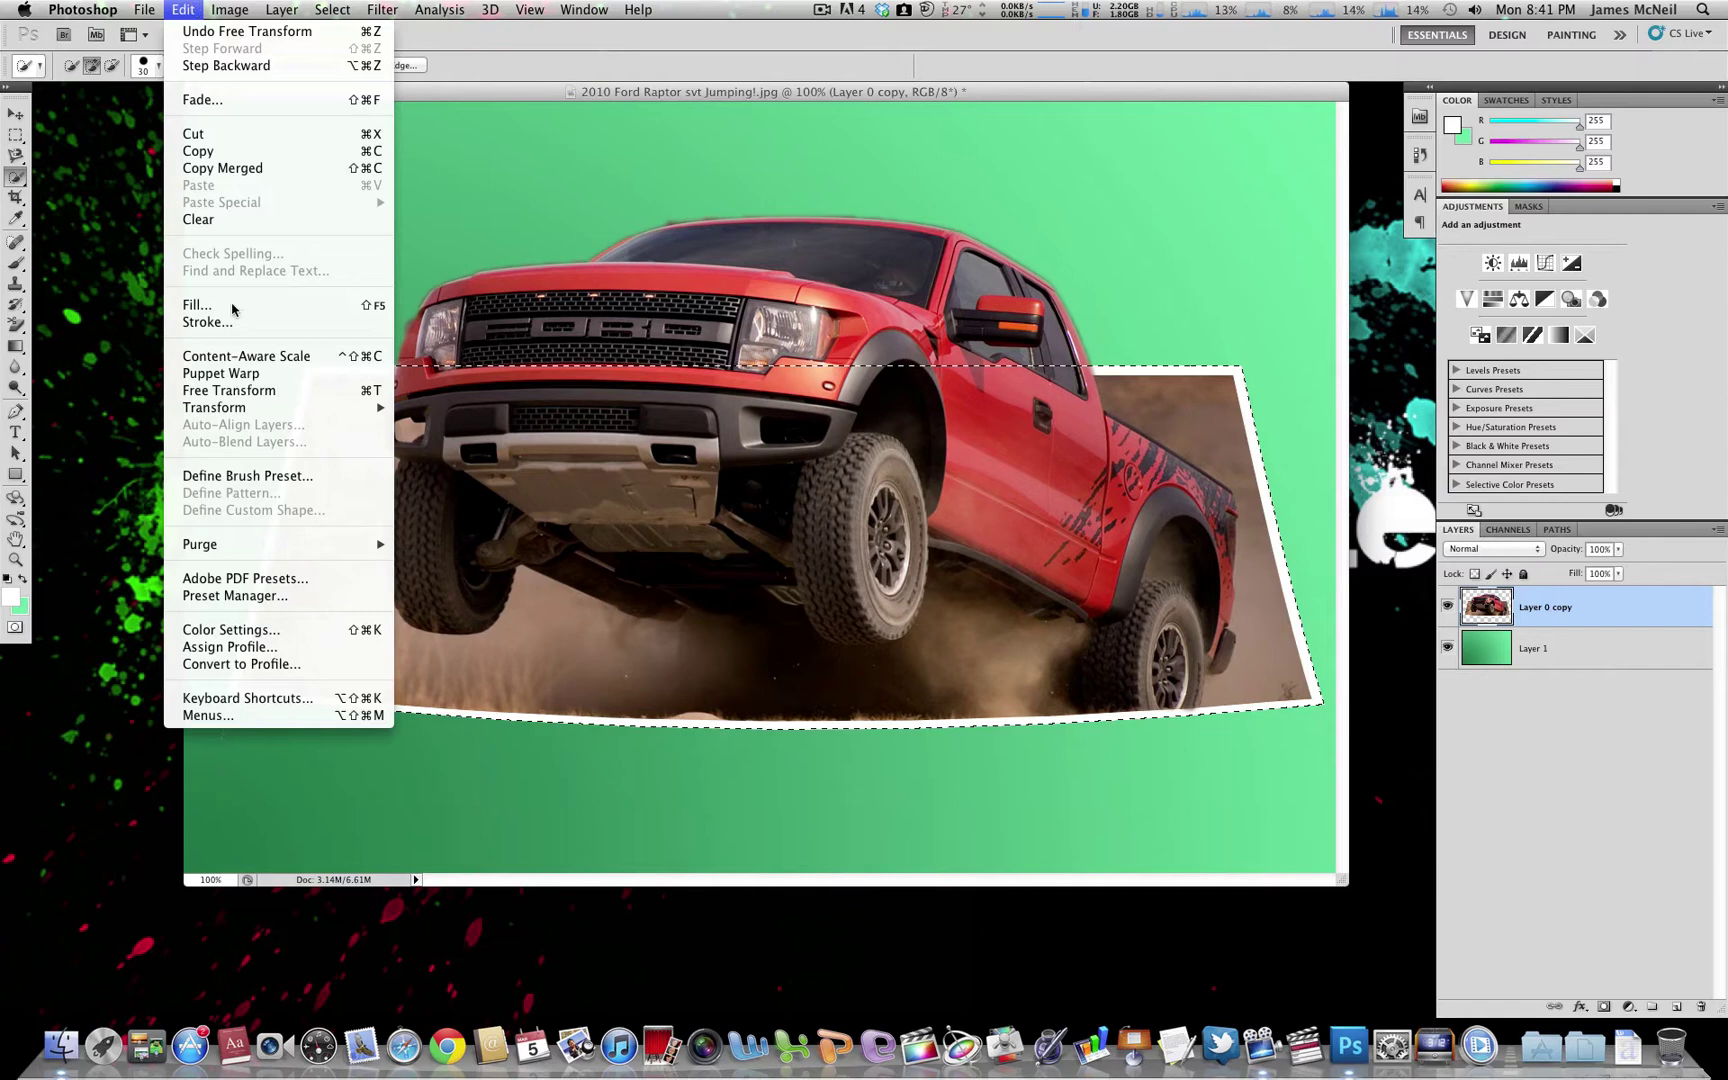
{"action": "left_click", "coordinate": [272, 396]}
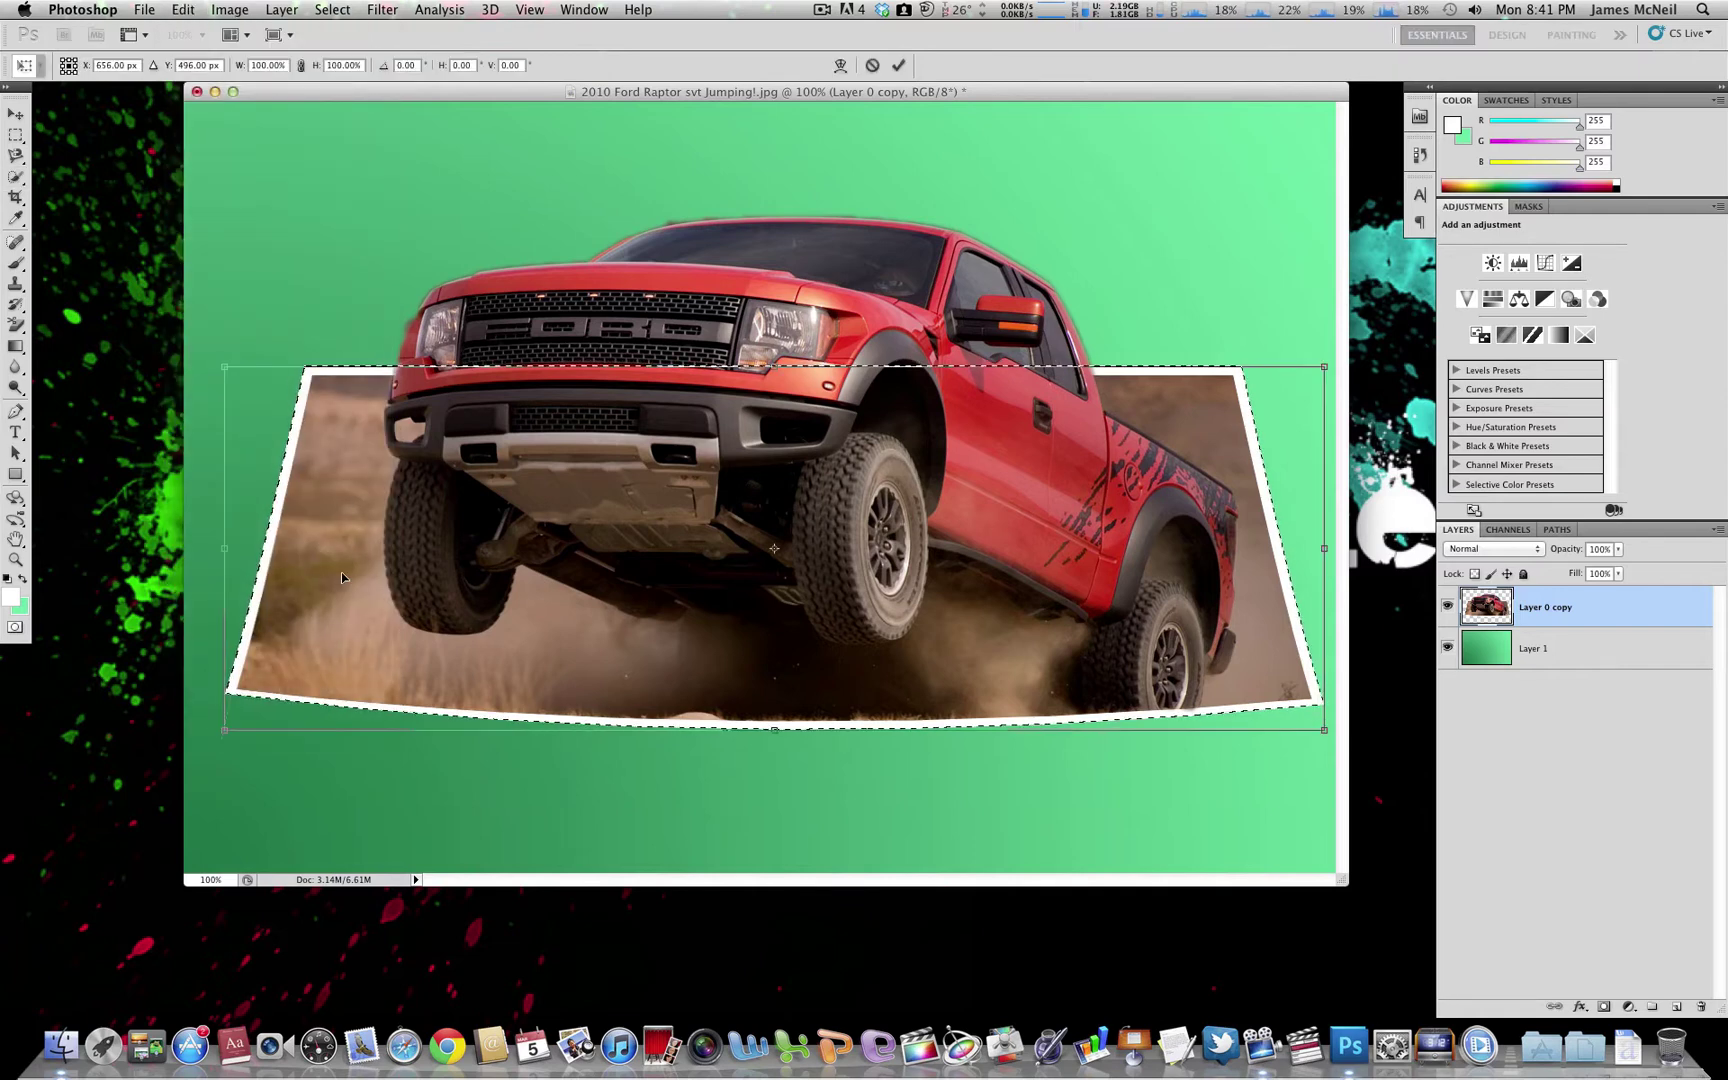
{"action": "right_click", "coordinate": [346, 582]}
{"action": "left_click", "coordinate": [393, 695]}
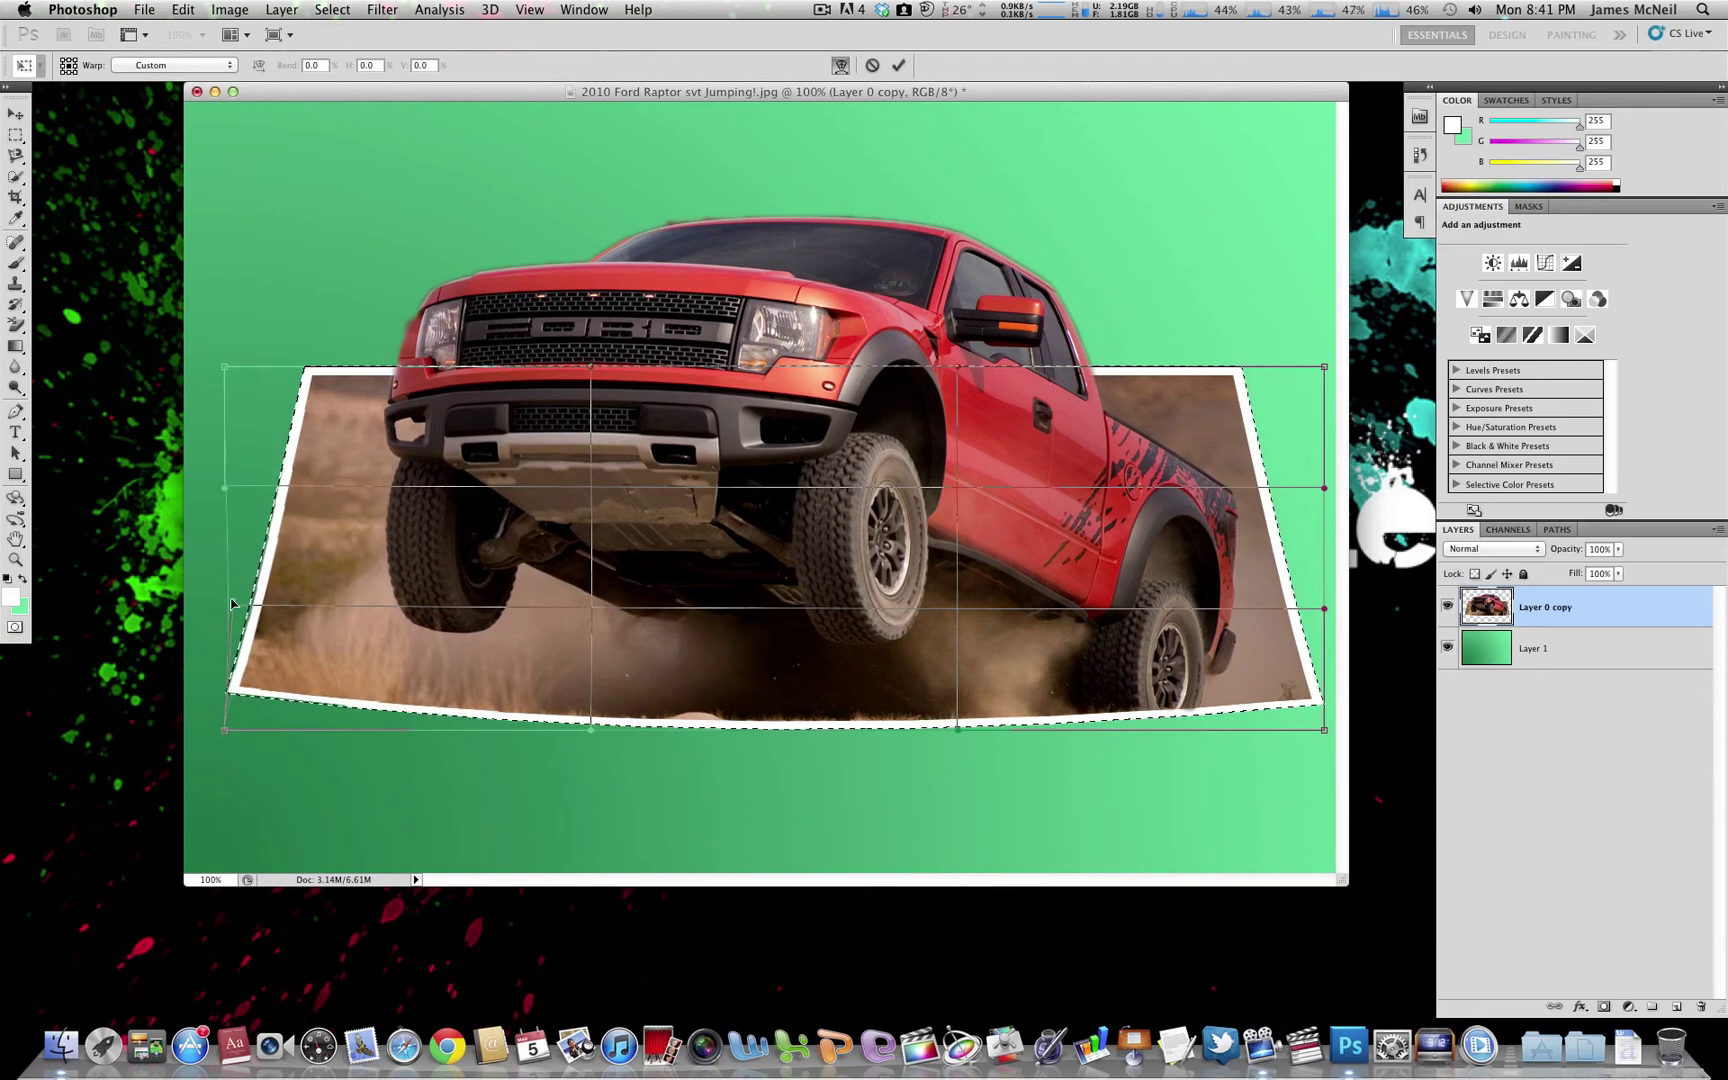
{"action": "left_click_drag", "start_coordinate": [225, 731], "coordinate": [228, 718]}
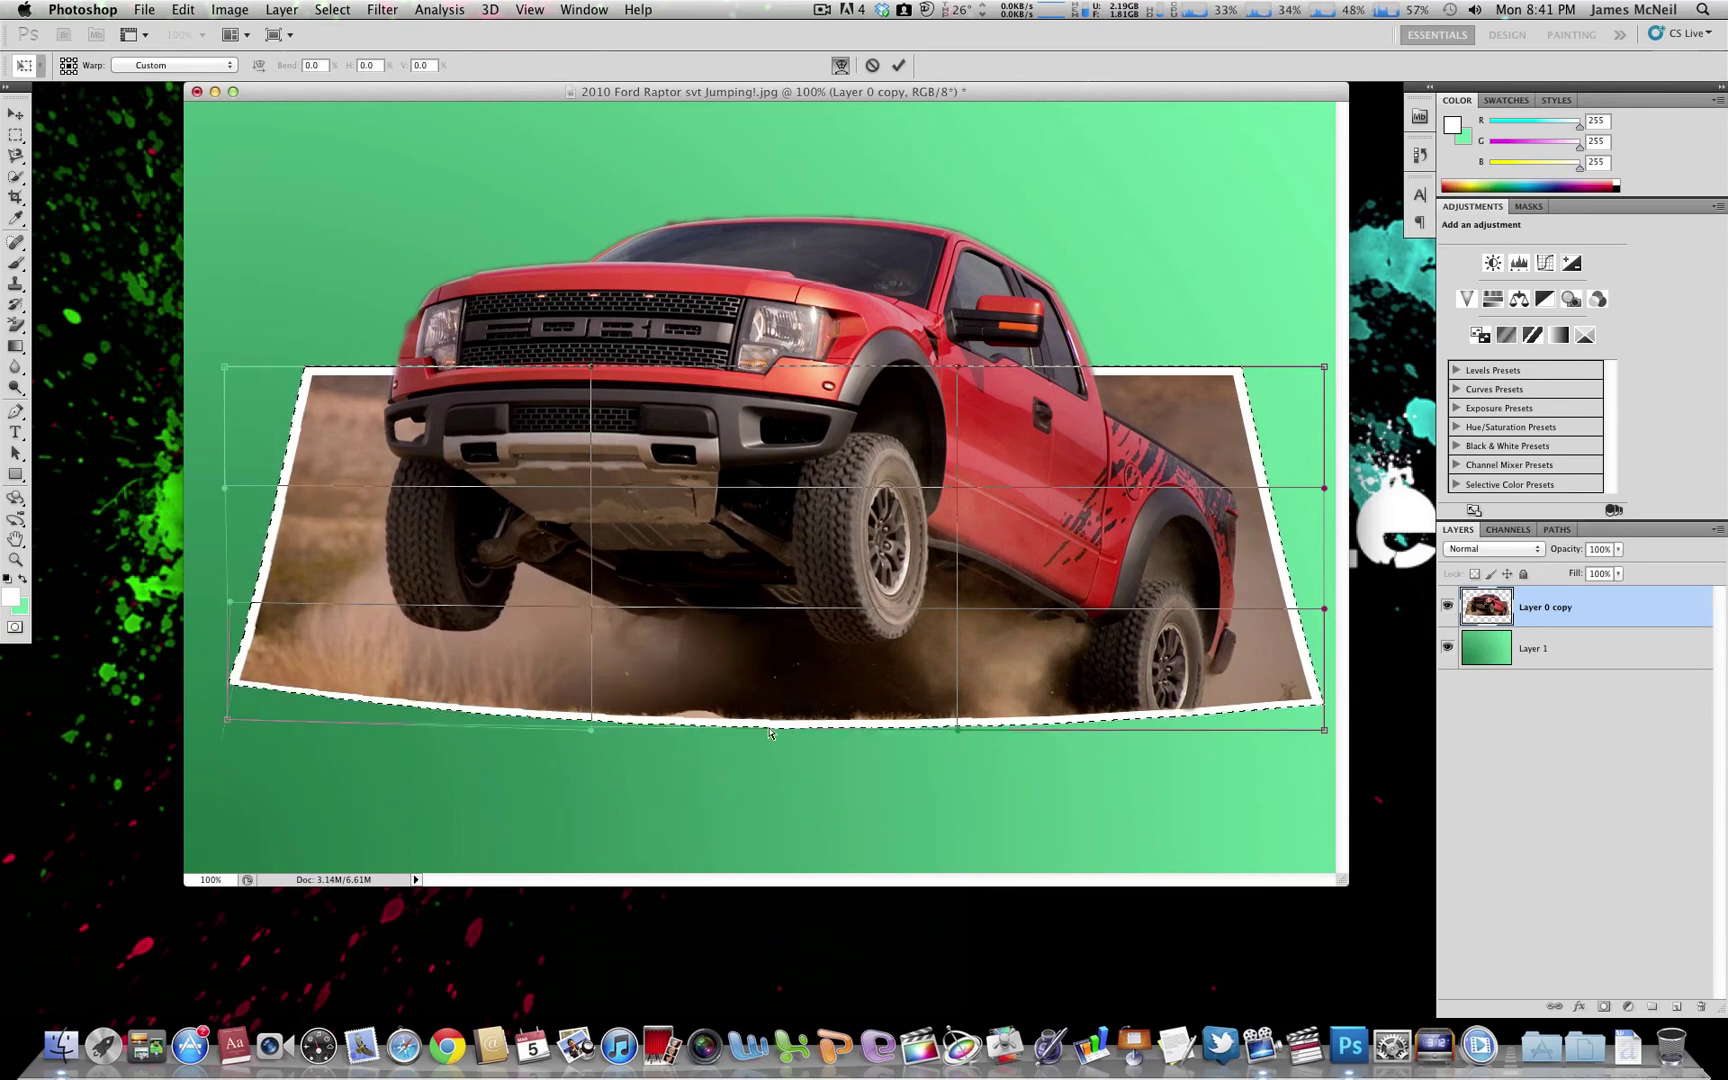
{"action": "left_click_drag", "start_coordinate": [1327, 736], "coordinate": [1326, 727]}
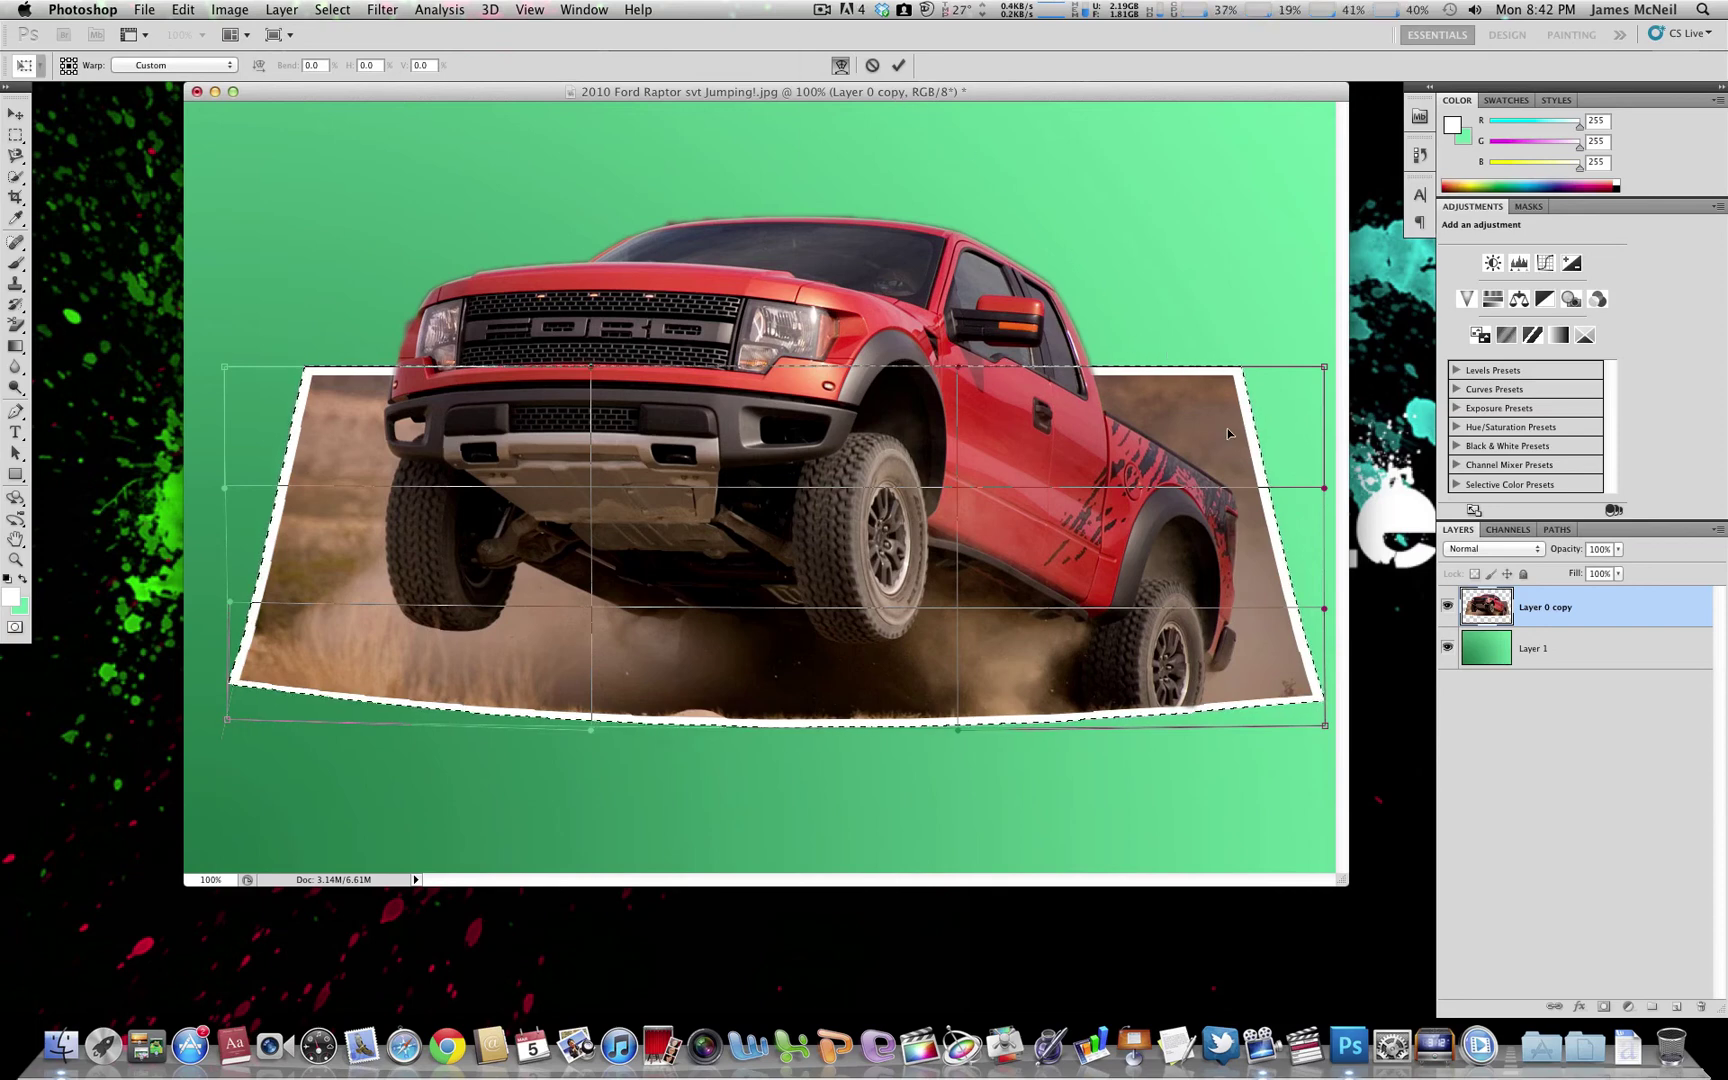
{"action": "left_click_drag", "start_coordinate": [1325, 726], "coordinate": [1327, 709]}
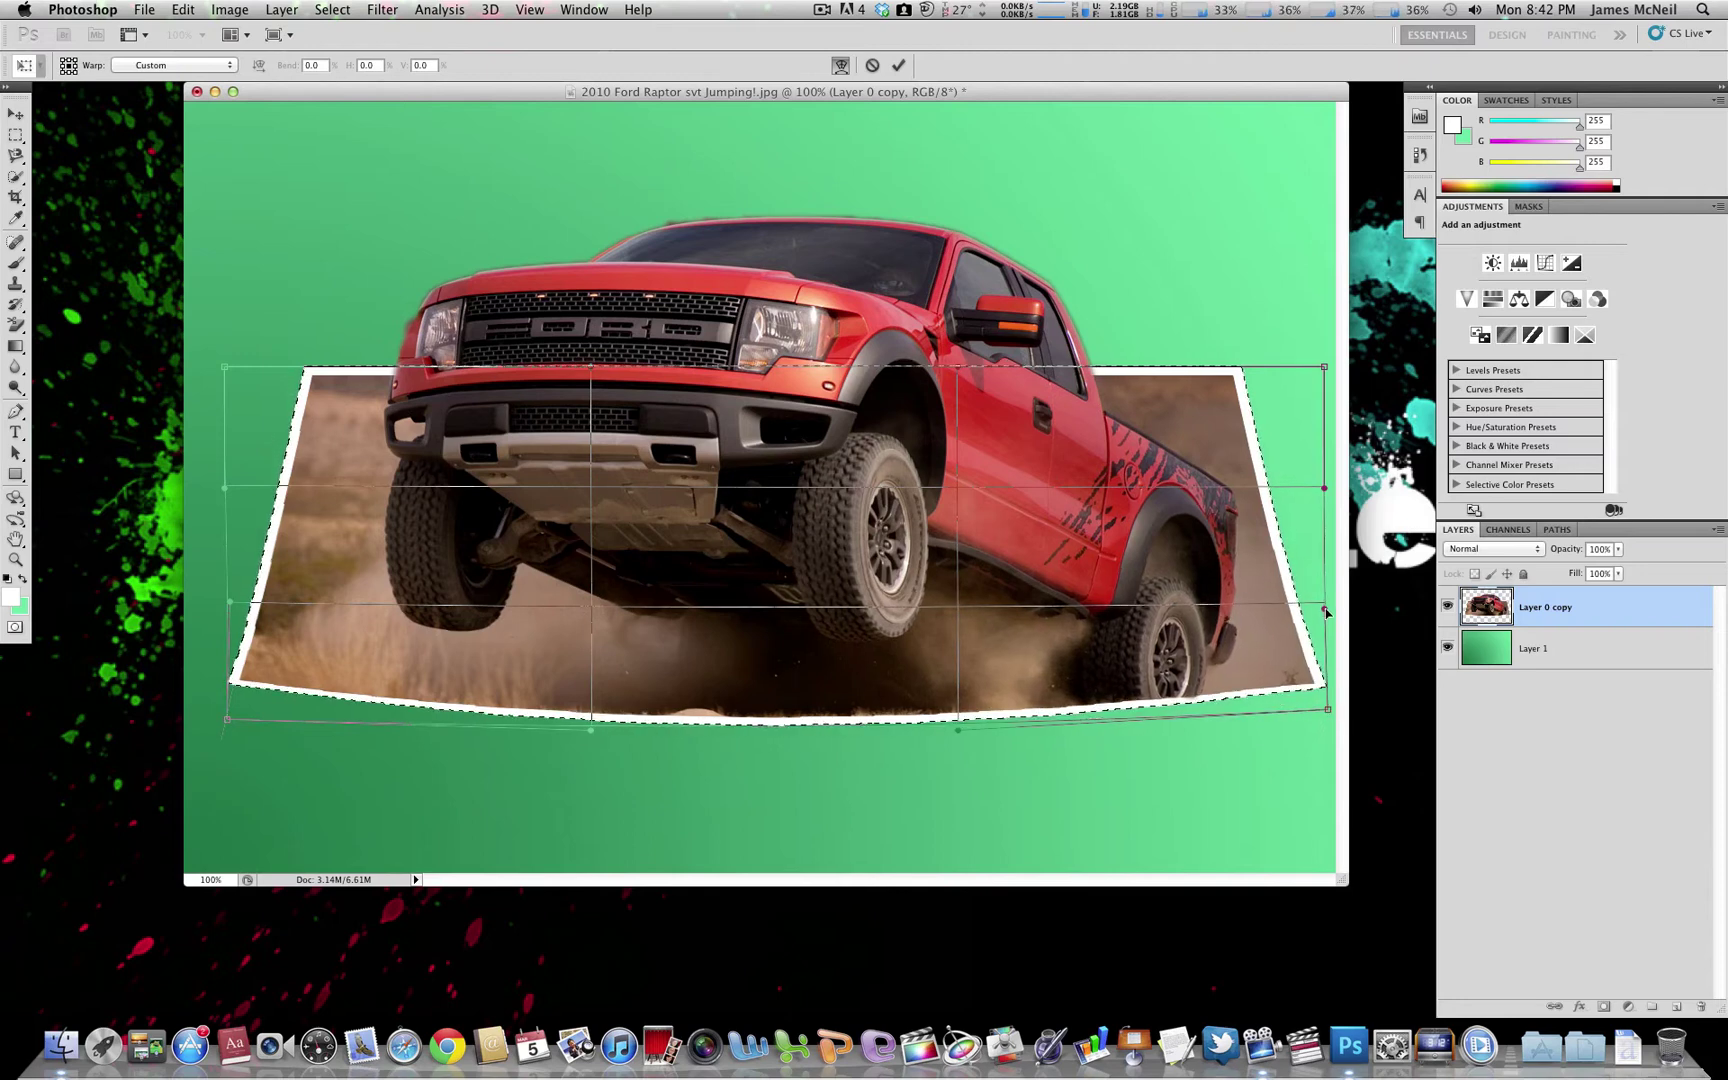
{"action": "left_click_drag", "start_coordinate": [1324, 605], "coordinate": [1324, 606]}
{"action": "left_click_drag", "start_coordinate": [1328, 714], "coordinate": [1328, 712]}
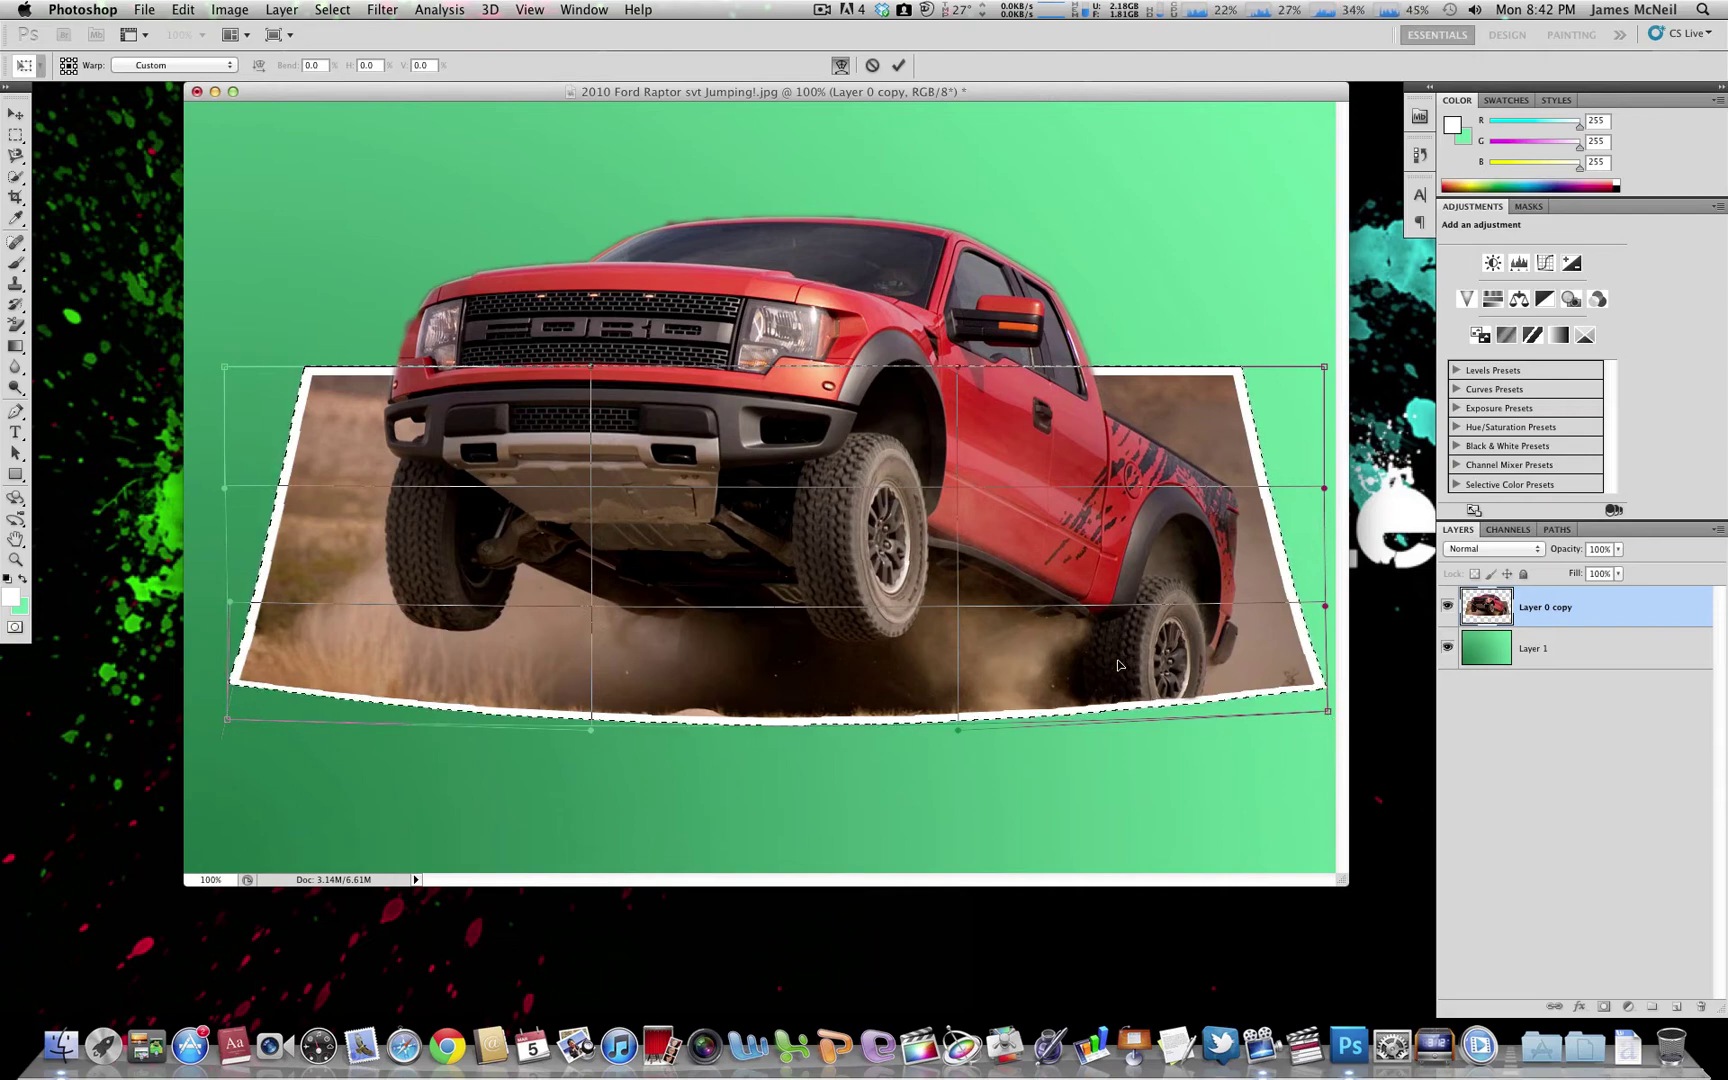
{"action": "left_click", "coordinate": [75, 1066]}
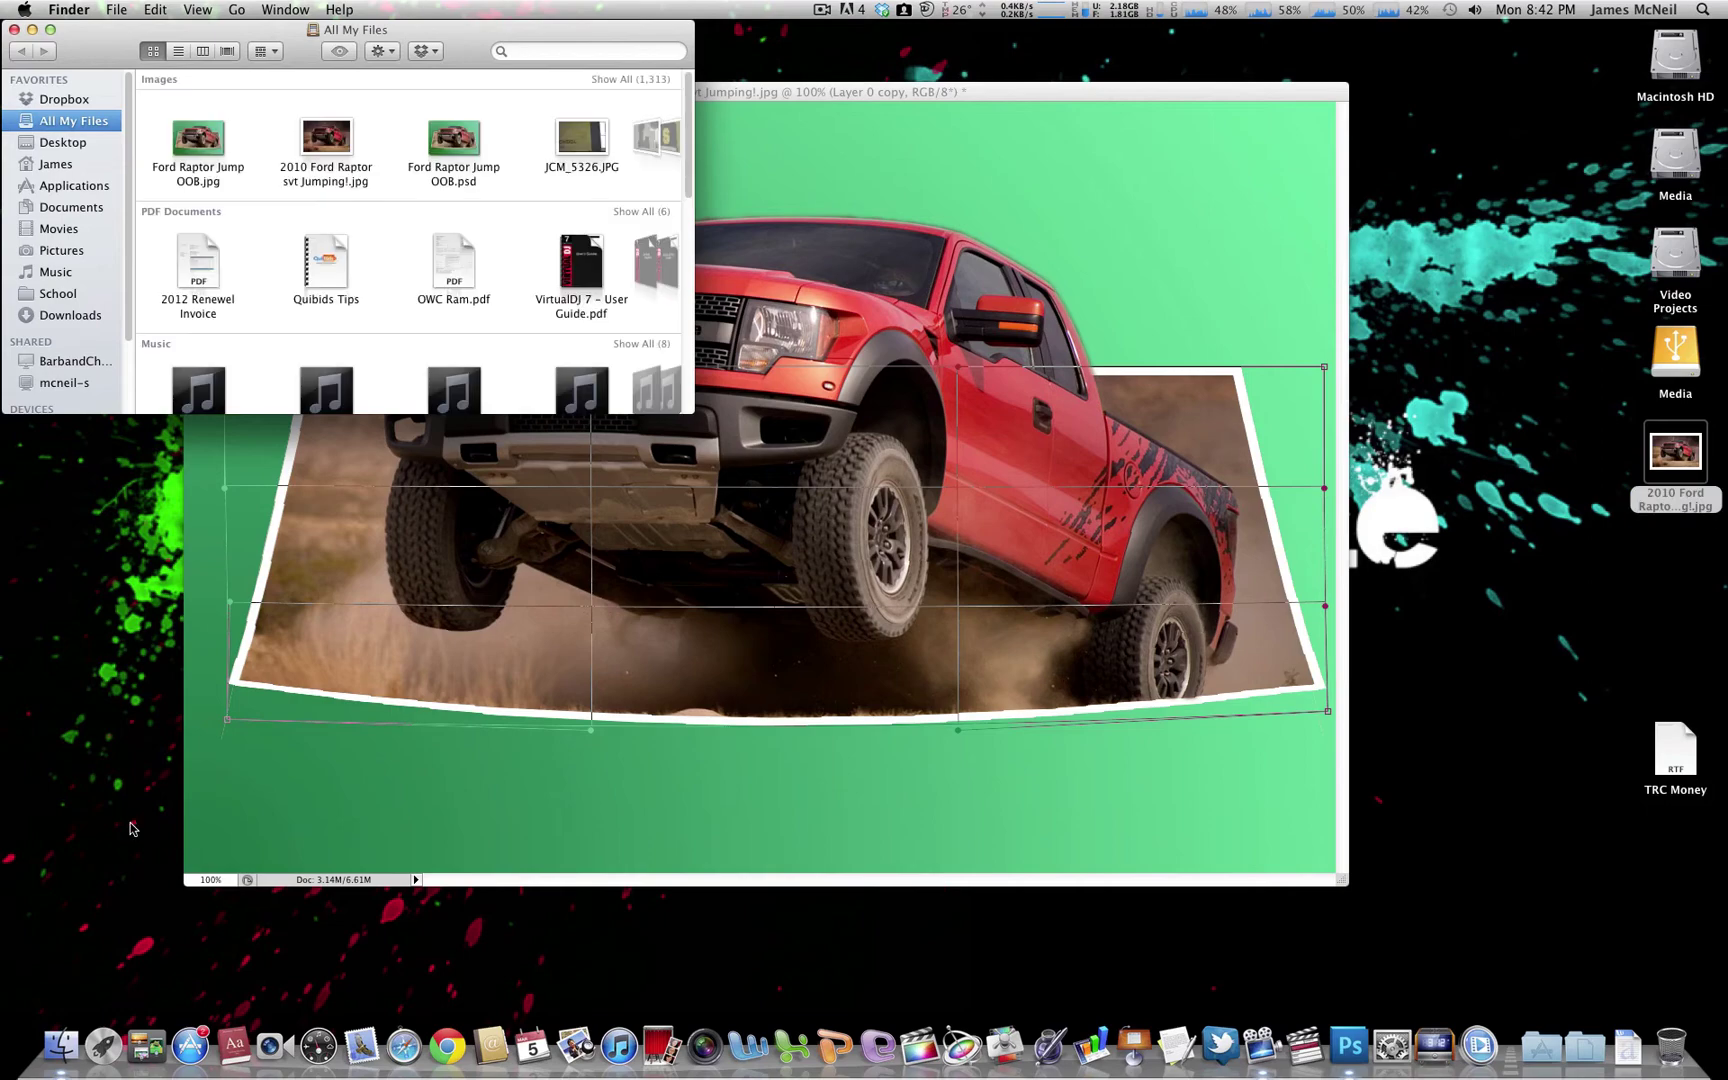
{"action": "left_click", "coordinate": [199, 181]}
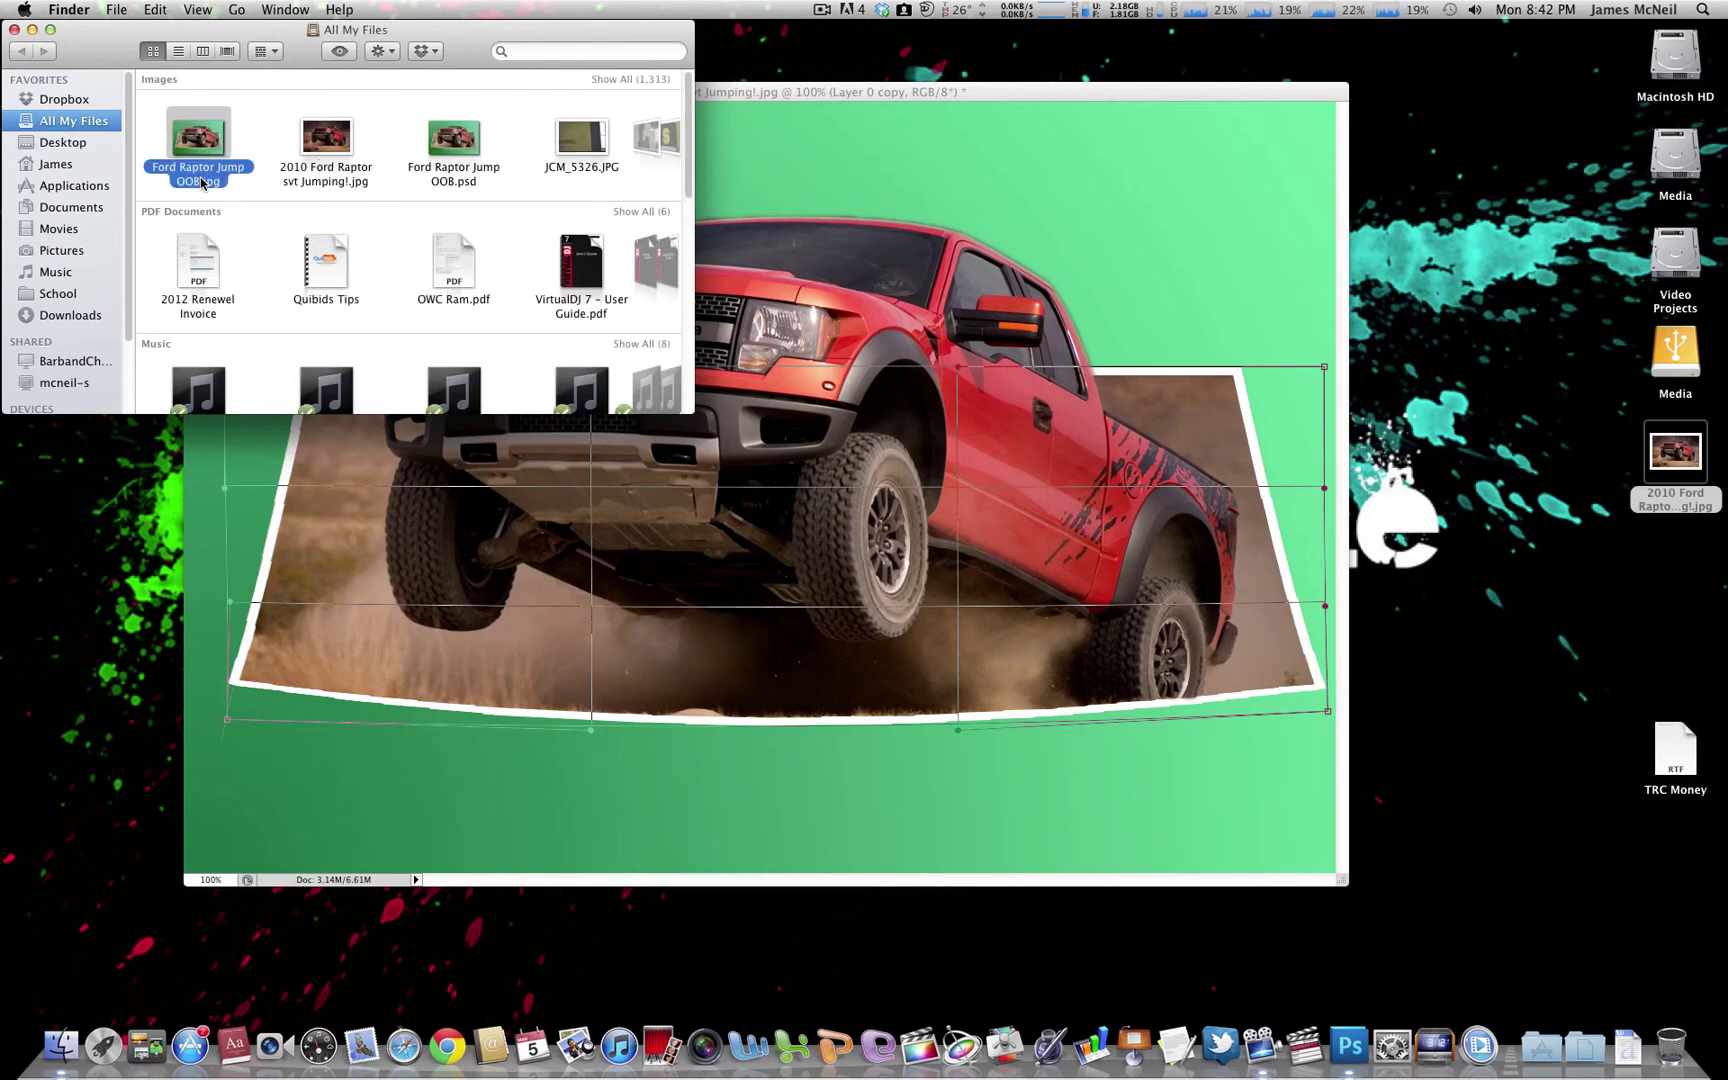
{"action": "key", "text": "space"}
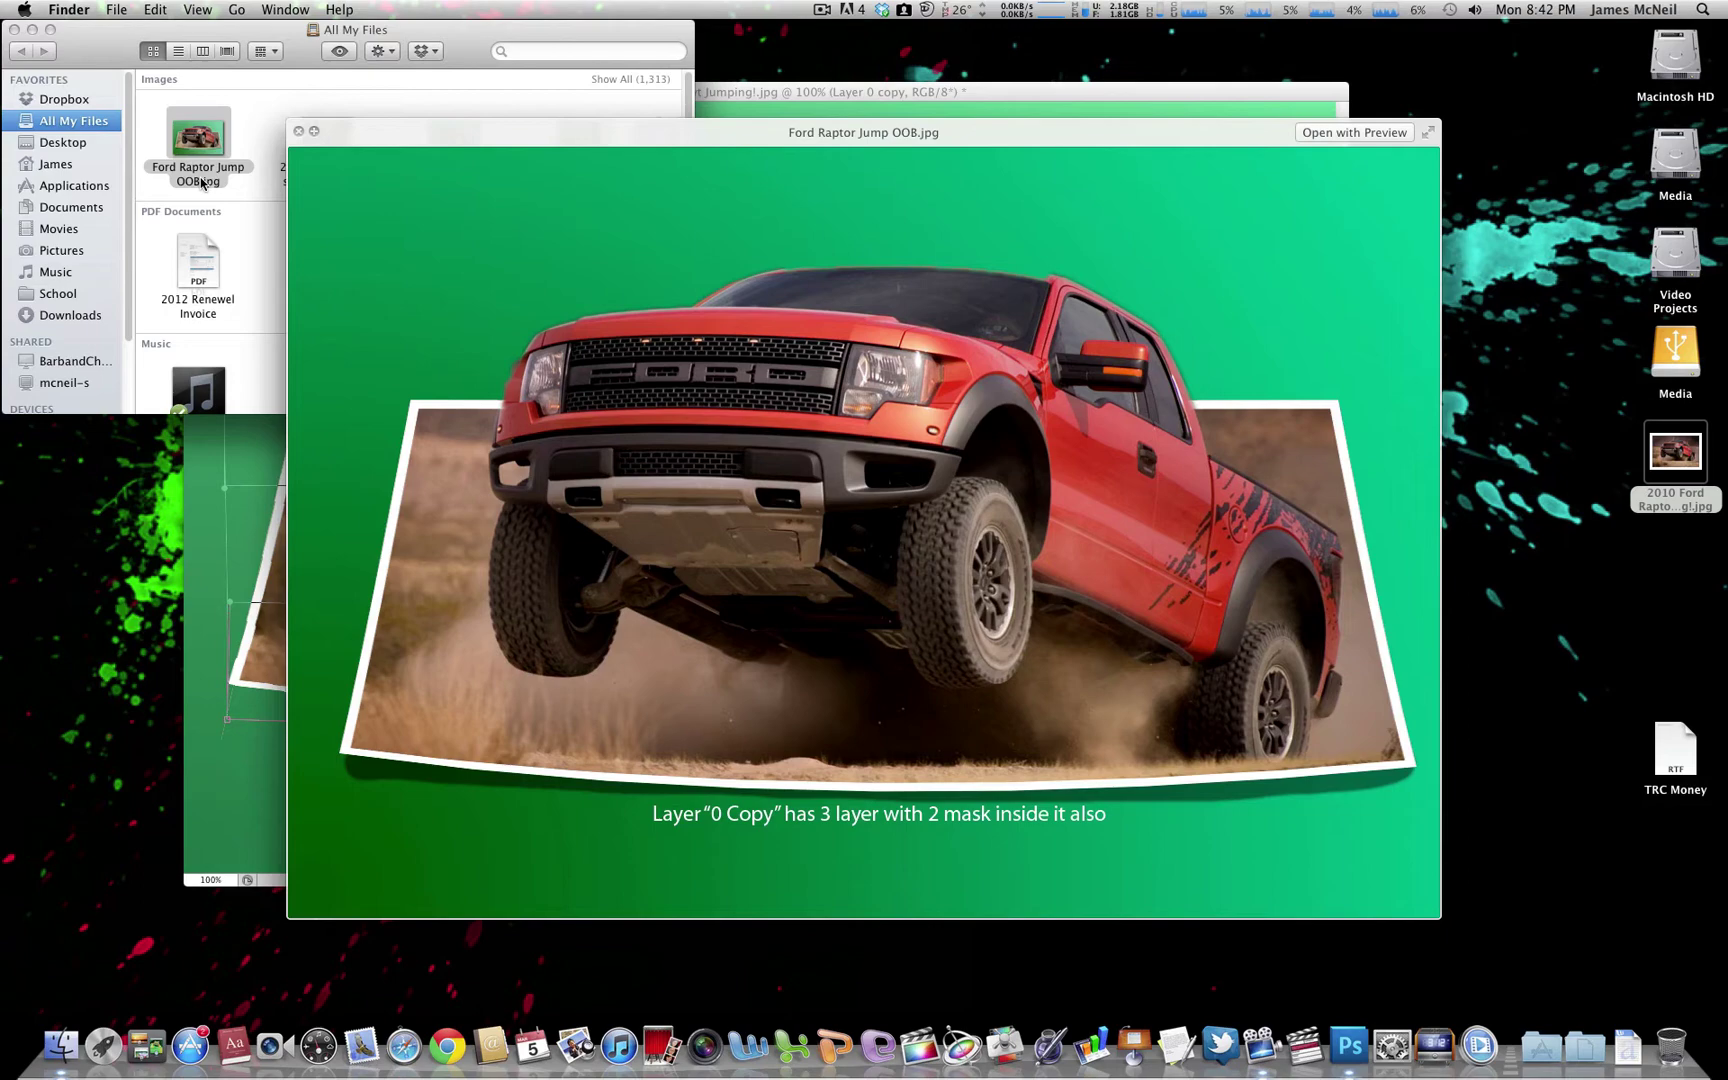
{"action": "left_click", "coordinate": [298, 132]}
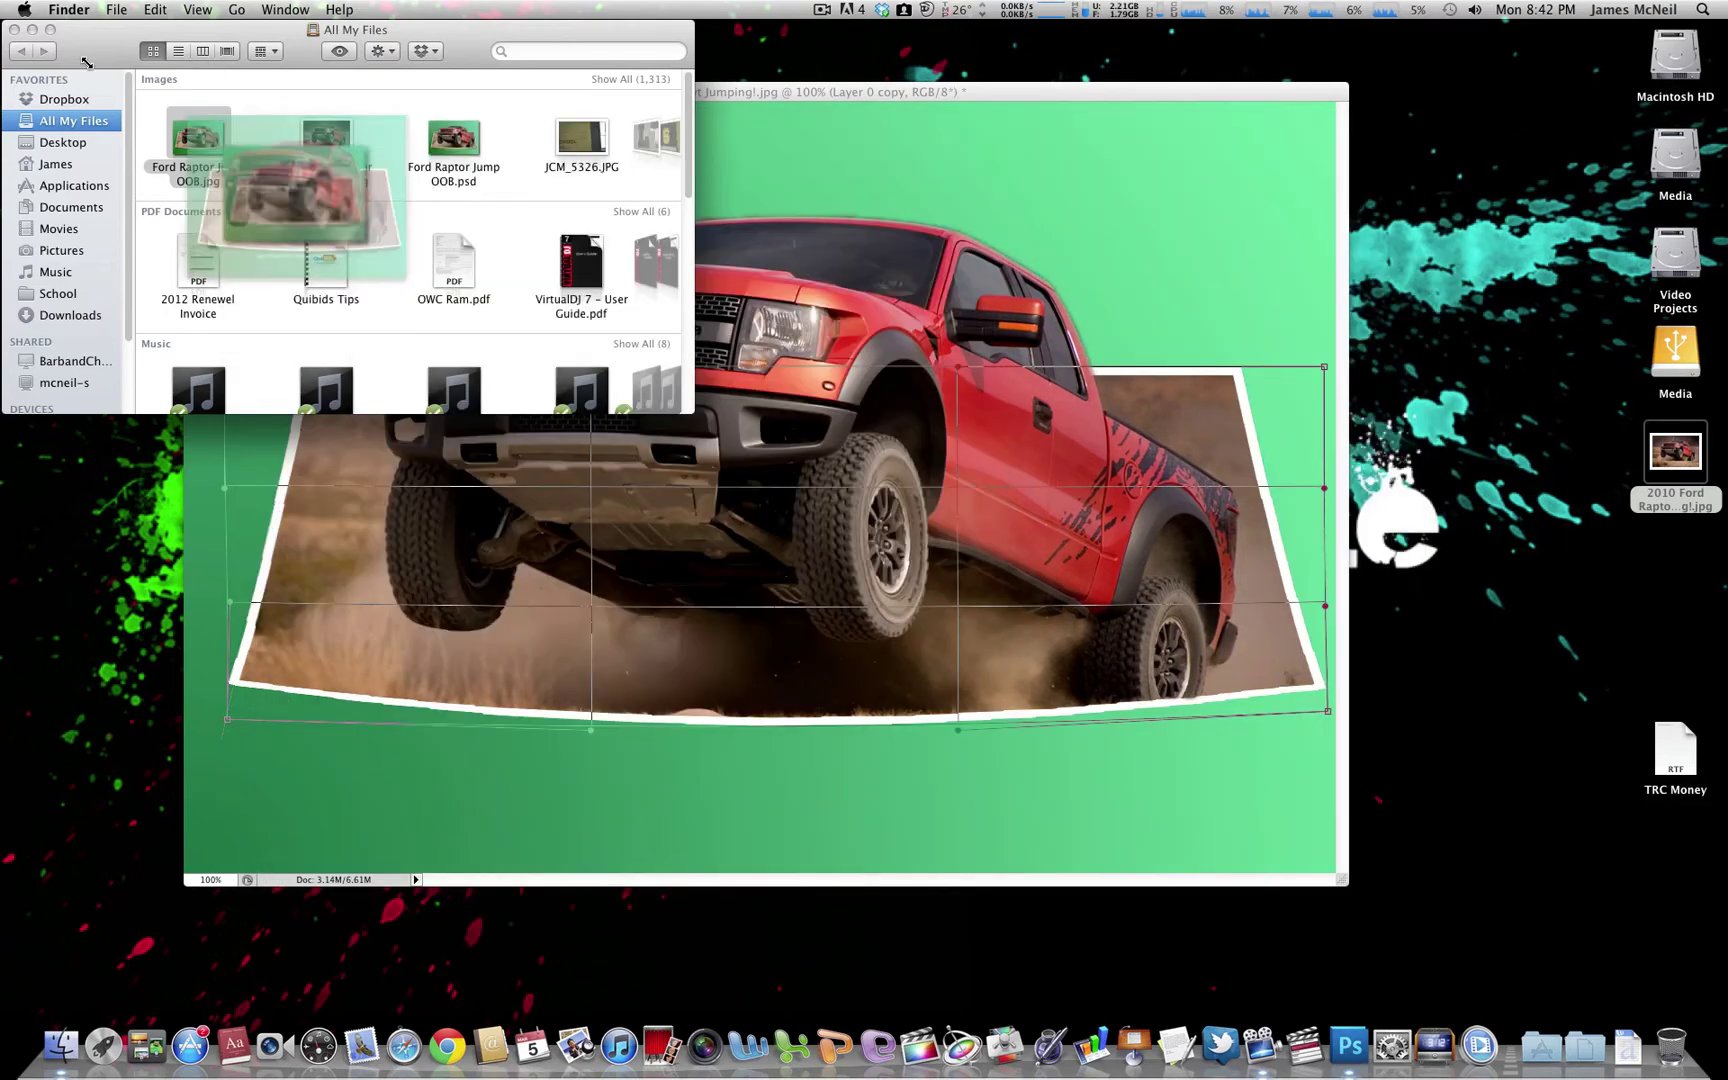
{"action": "left_click", "coordinate": [14, 29]}
{"action": "left_click", "coordinate": [645, 113]}
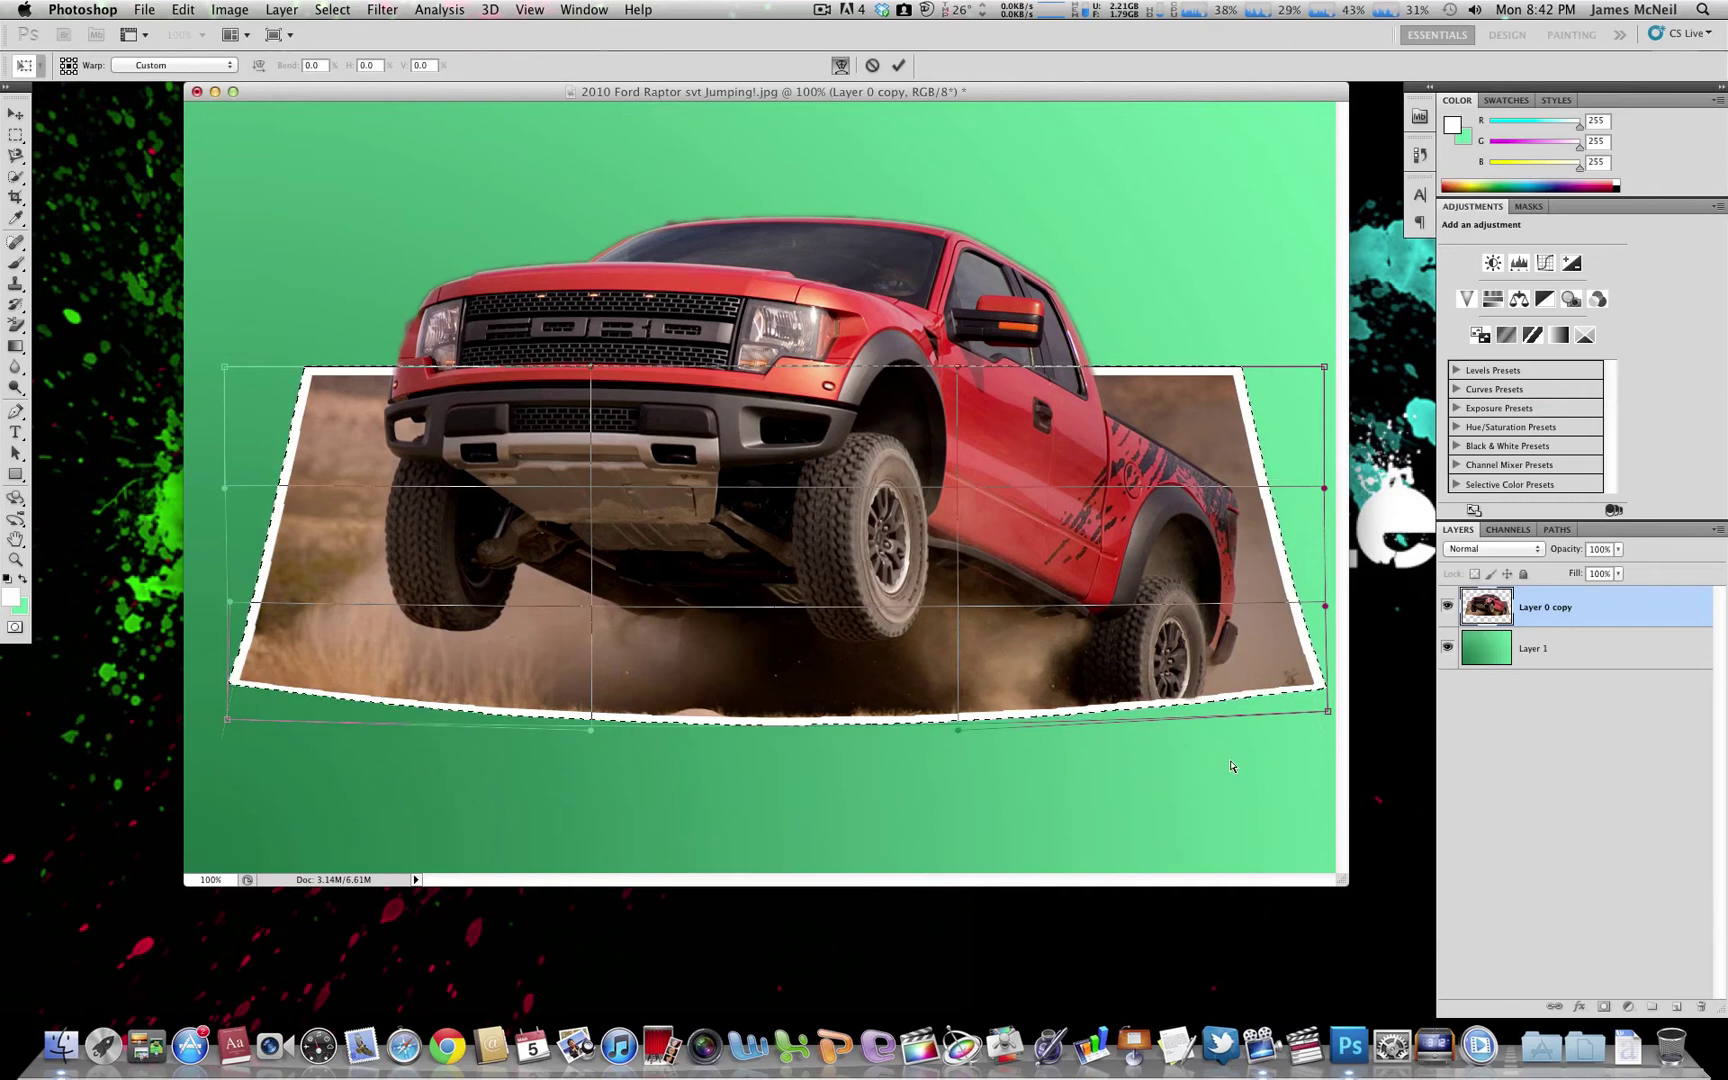
Commit the warp and add a new empty Layer 2 above Layer 0 copy.
{"action": "key", "text": "Return"}
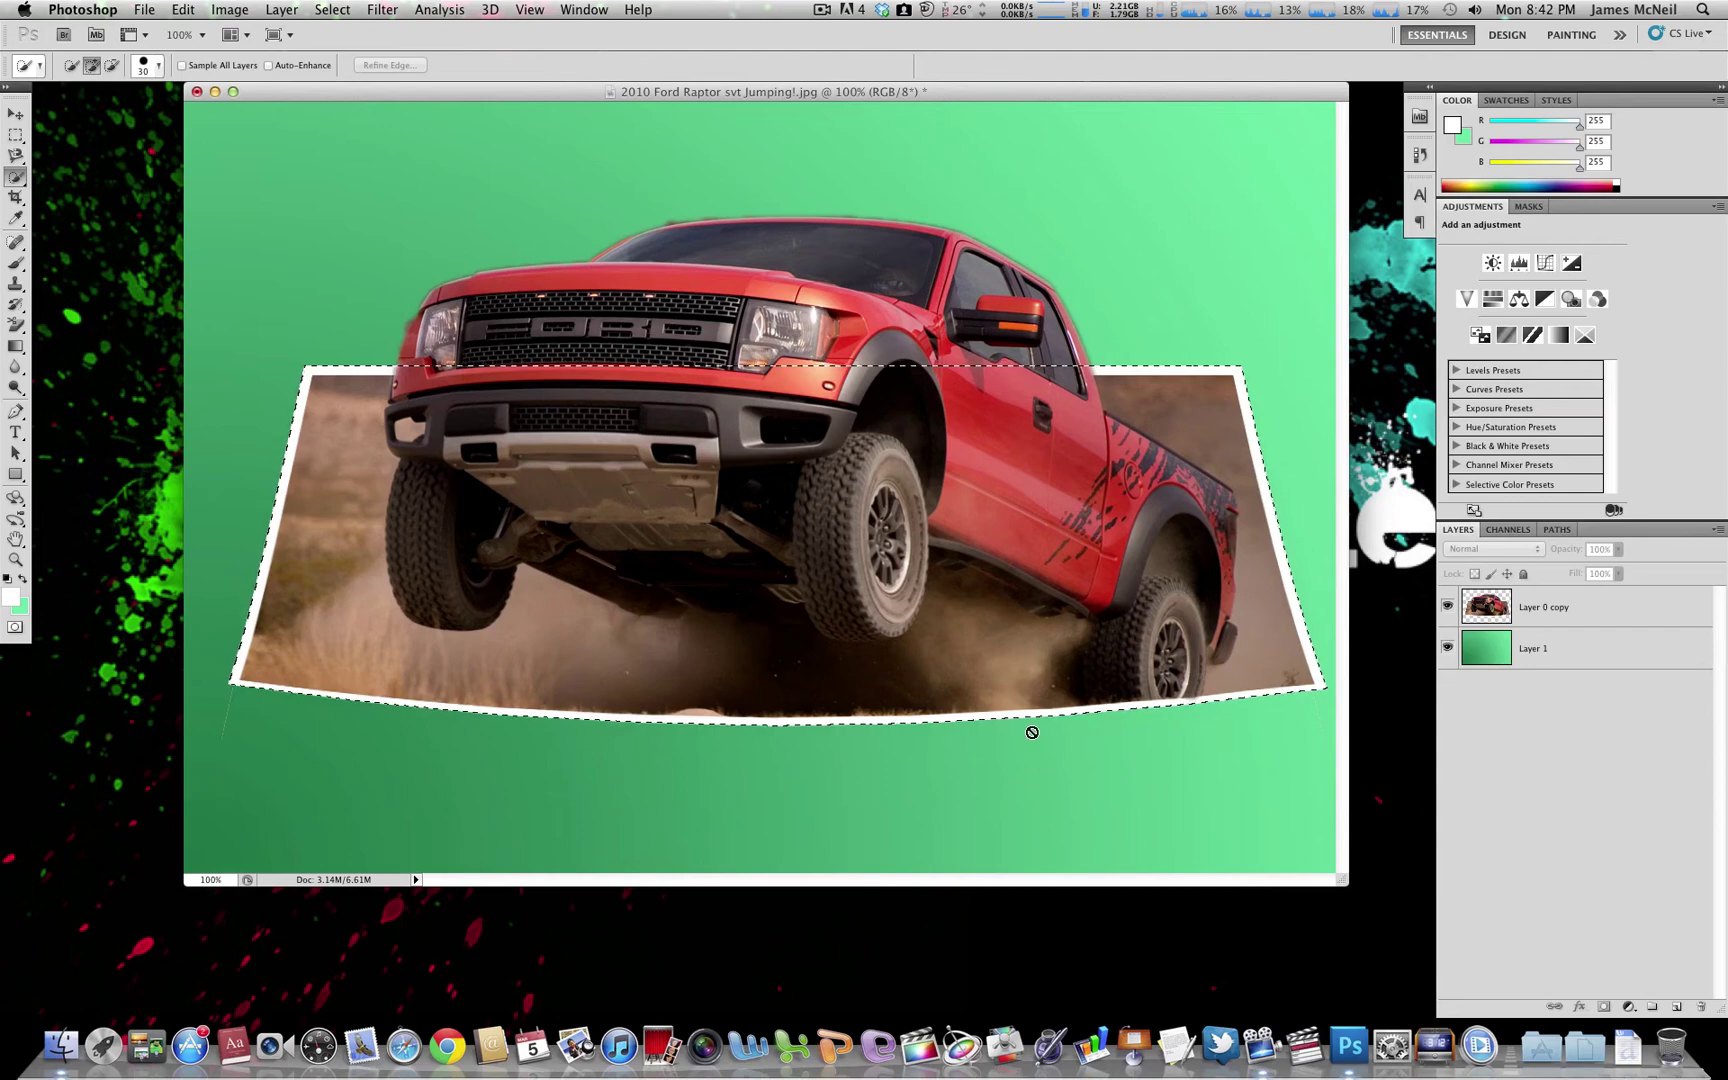
{"action": "key", "text": "v"}
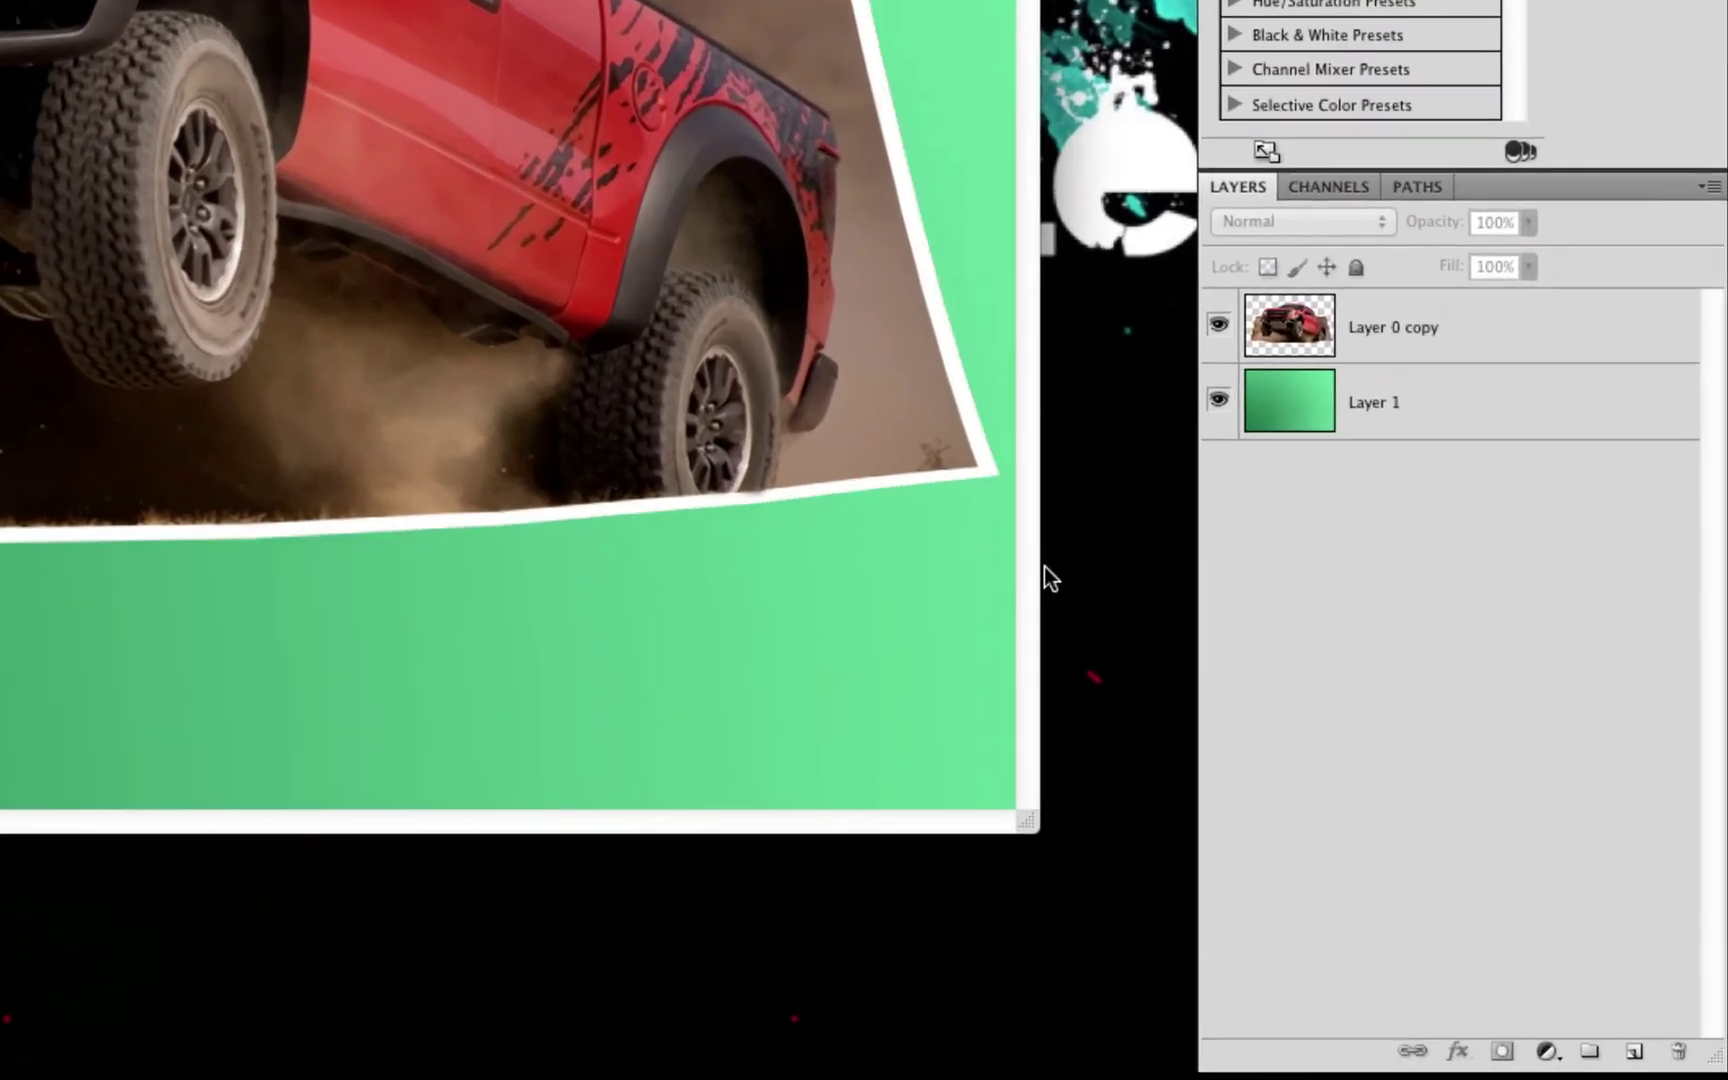
{"action": "left_click", "coordinate": [1670, 1013]}
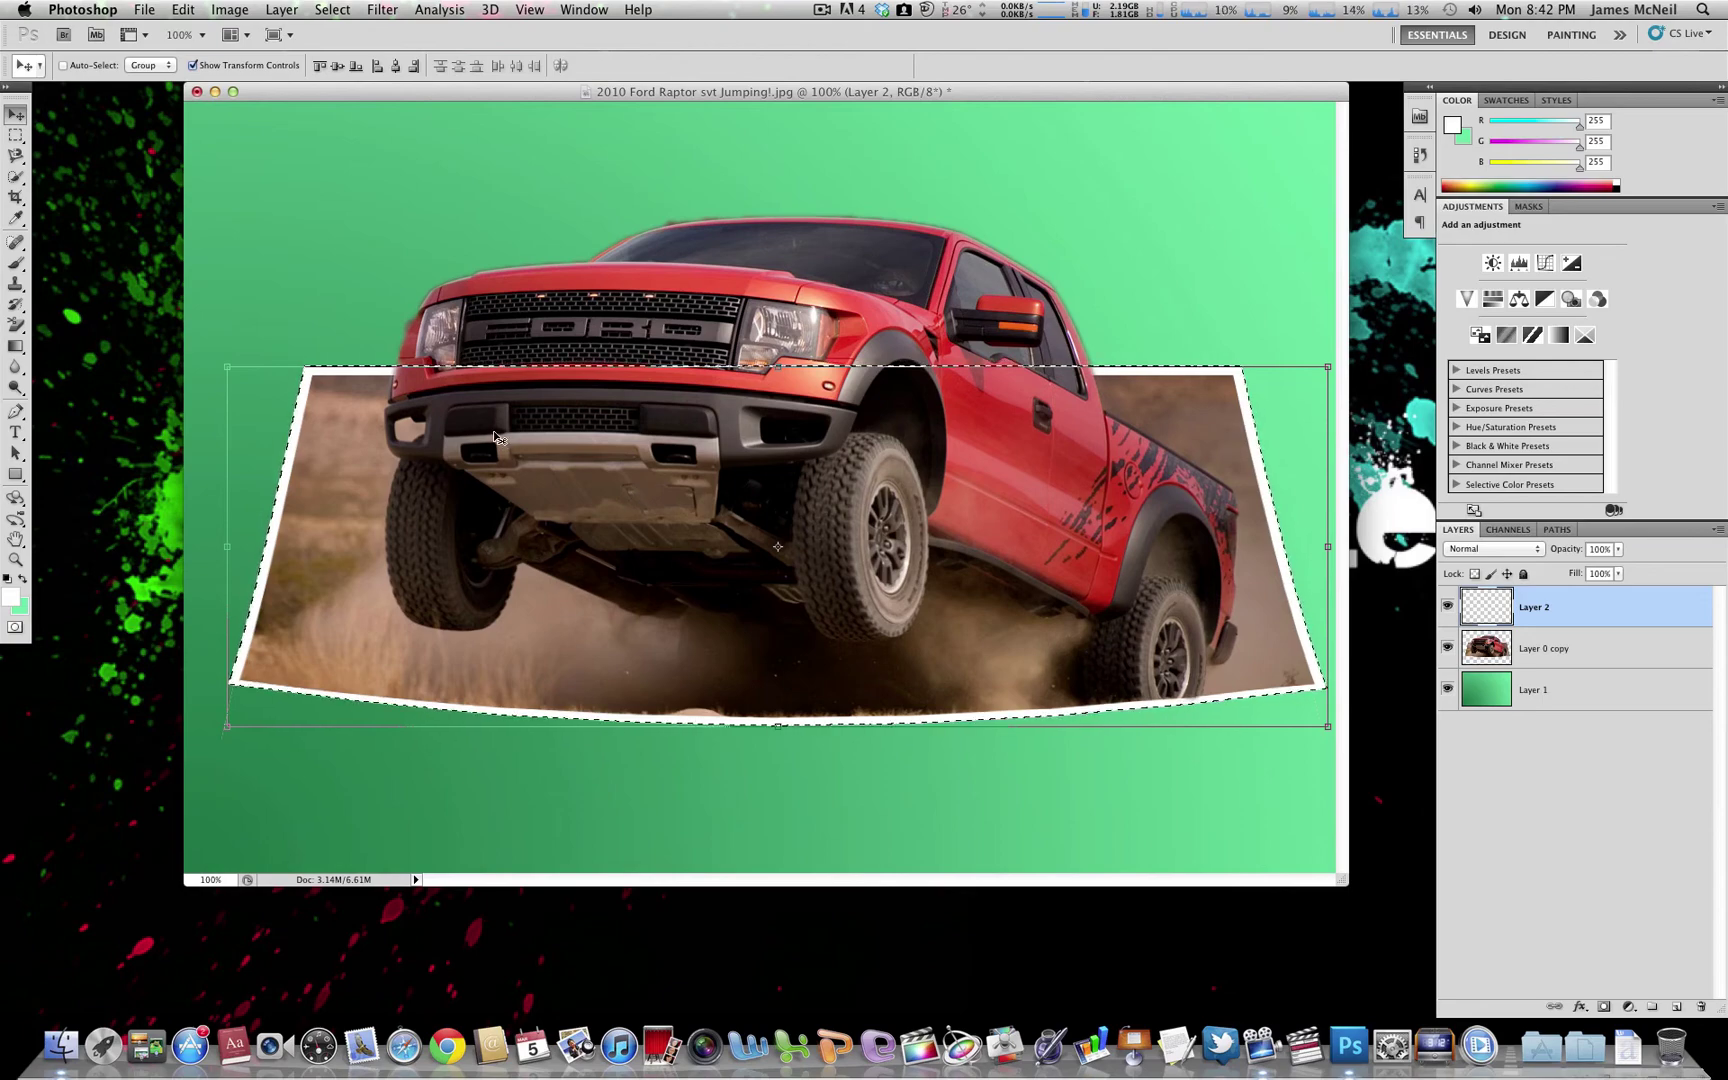
Set up the Brush tool with a soft round tip at about 45 px.
{"action": "left_click", "coordinate": [16, 266]}
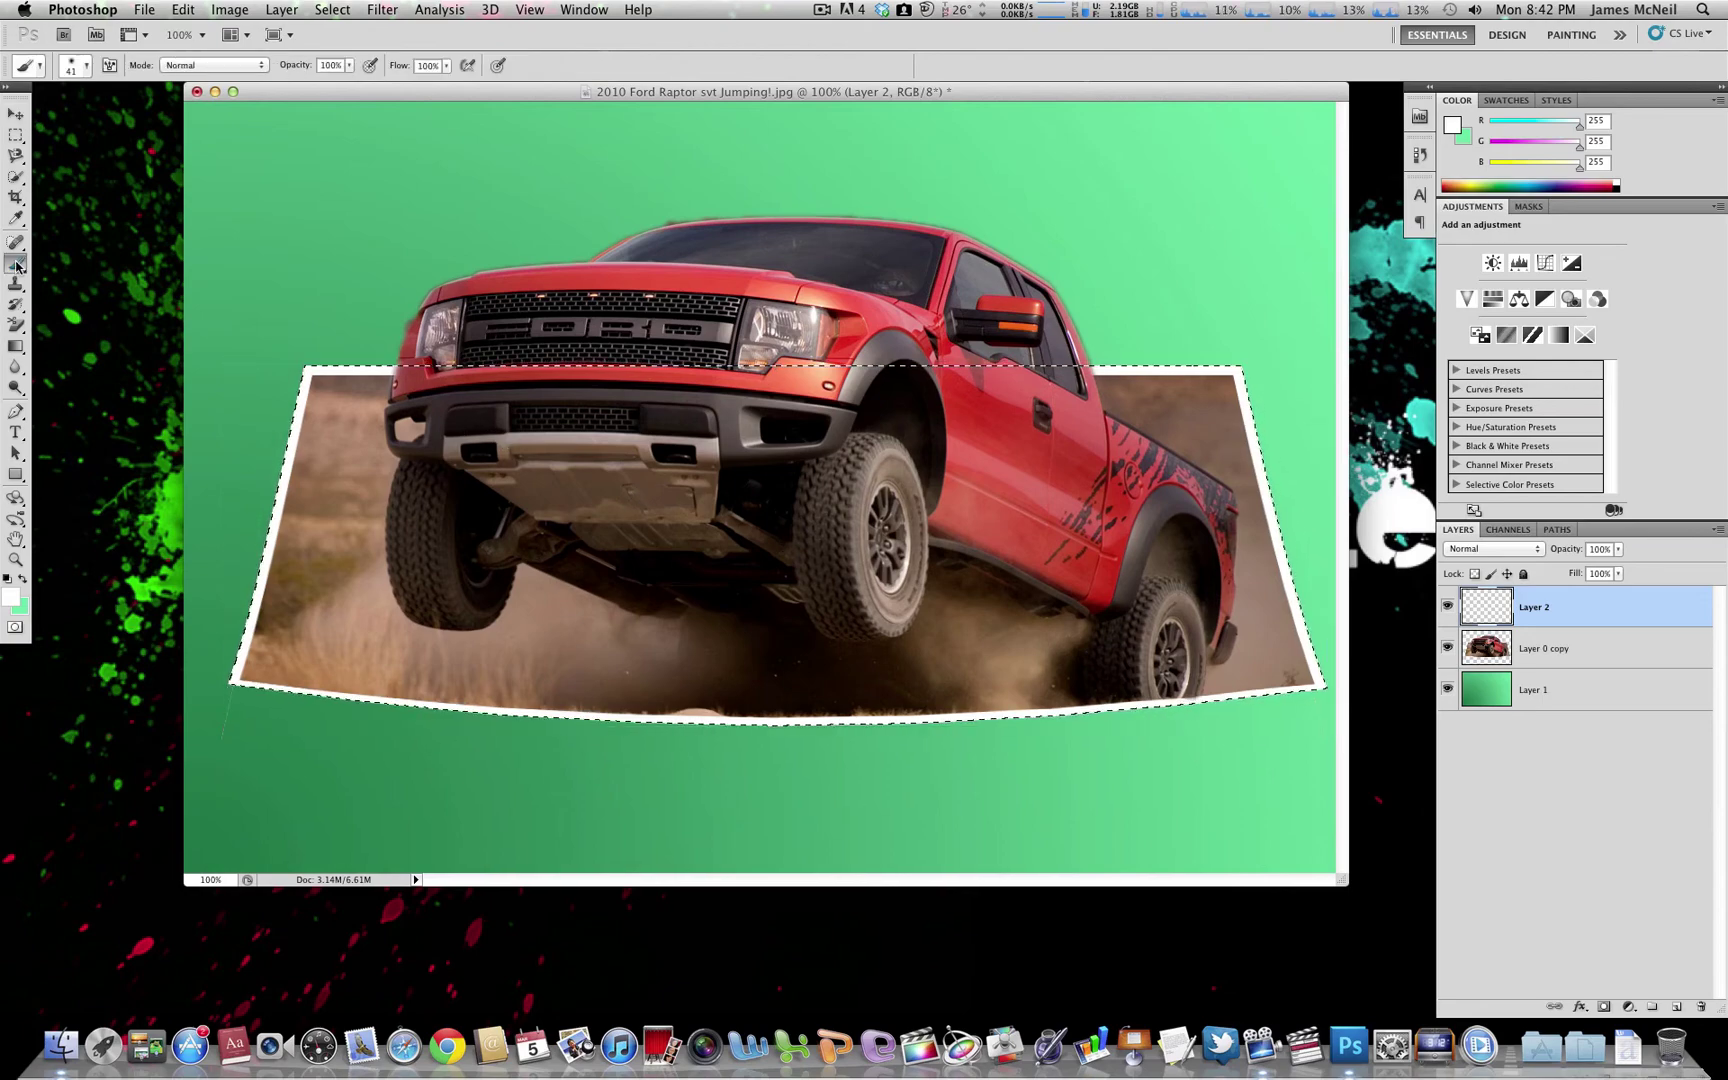
{"action": "left_click", "coordinate": [37, 69]}
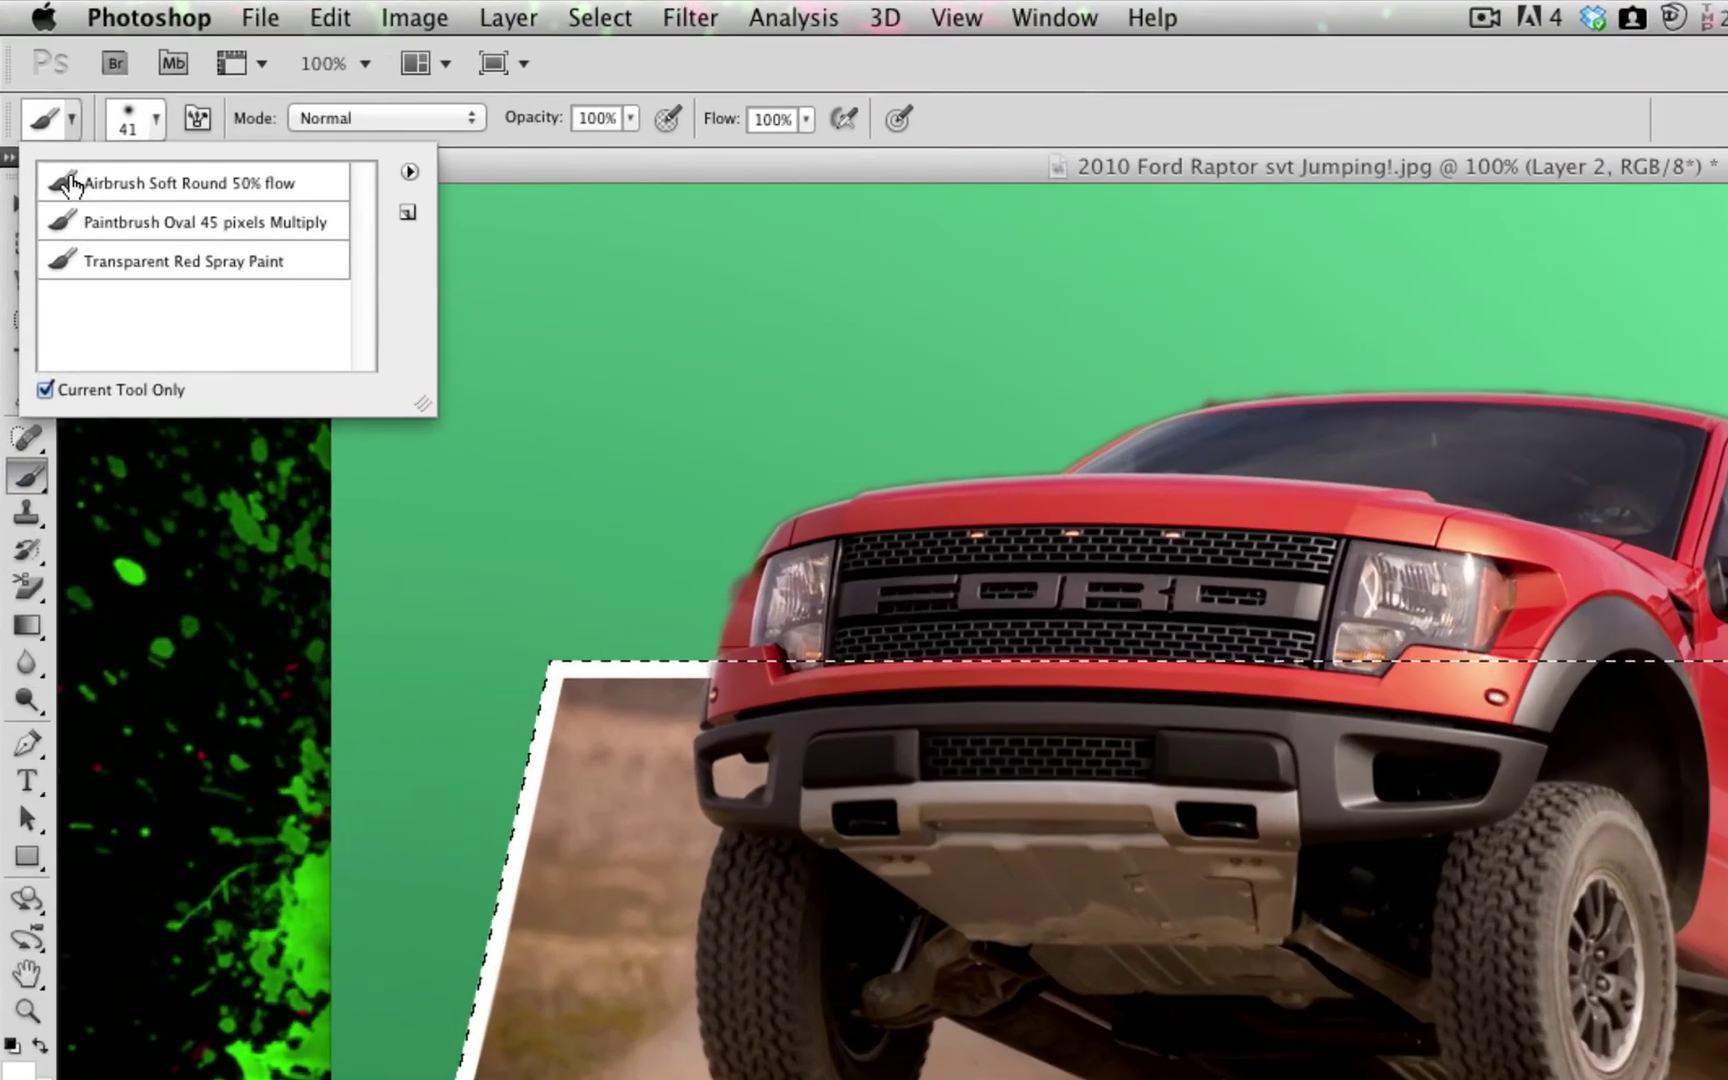
{"action": "left_click", "coordinate": [77, 66]}
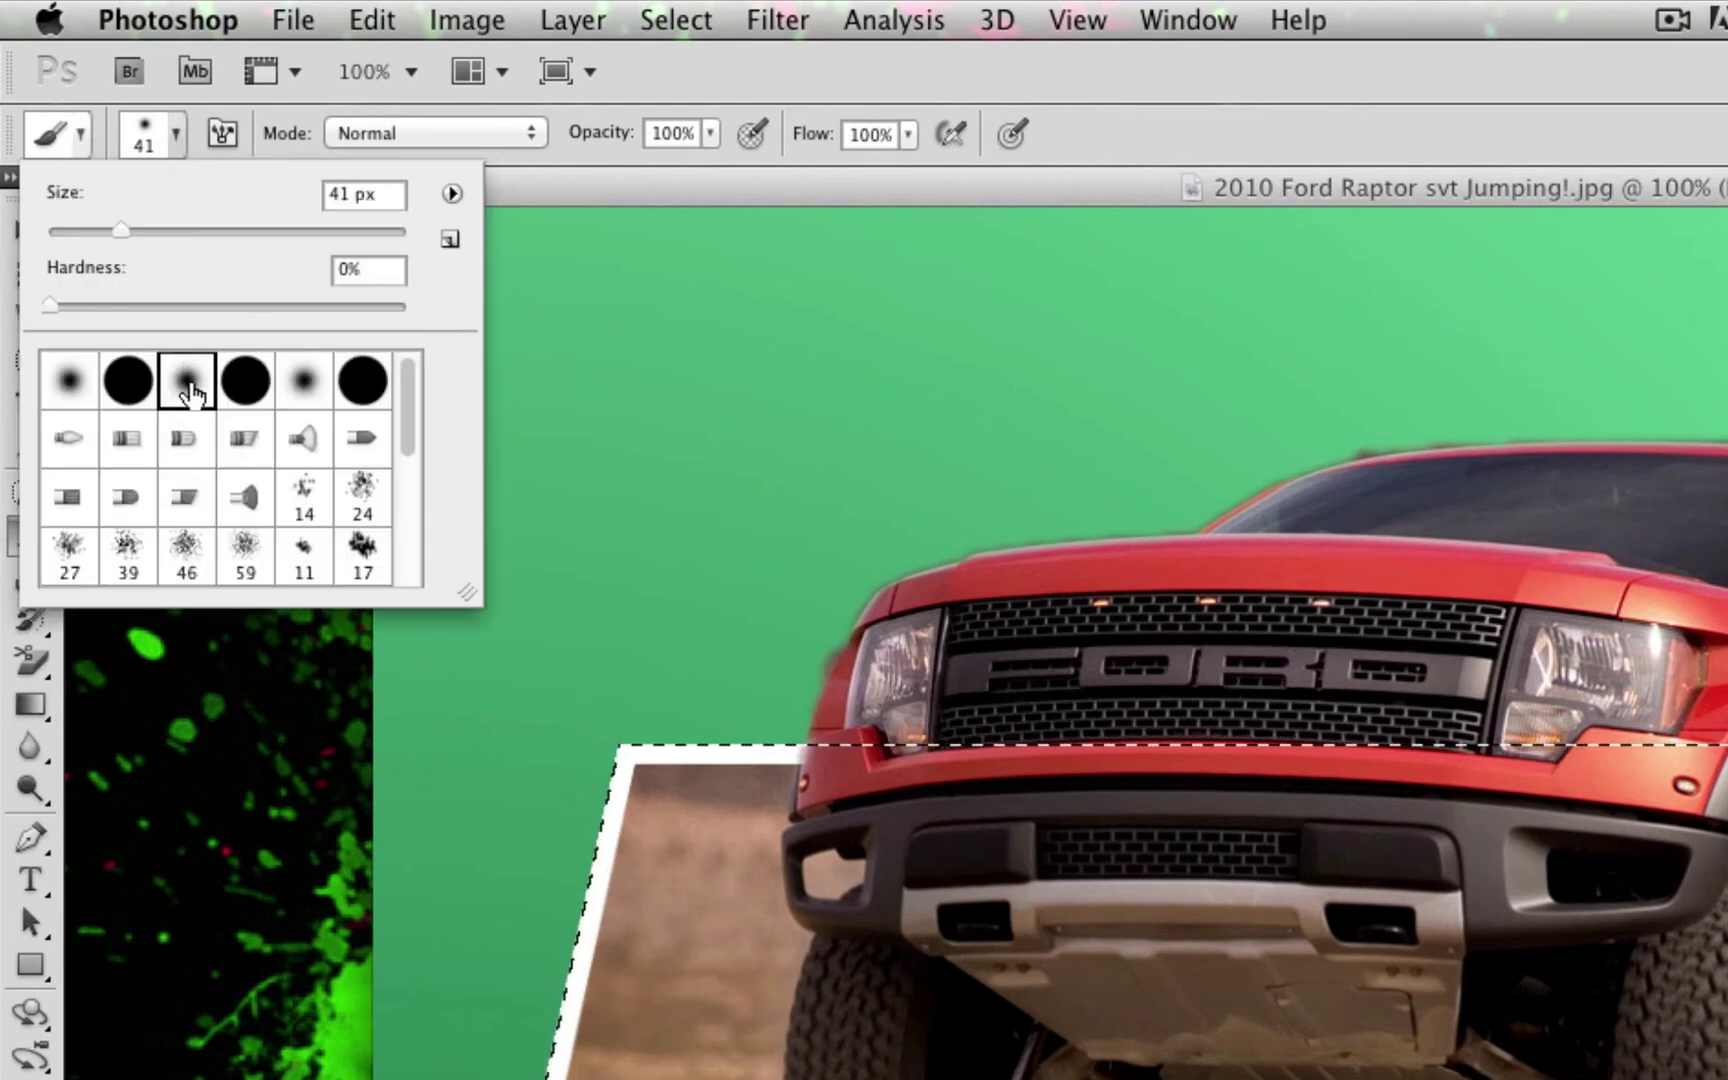
{"action": "scroll", "coordinate": [250, 460], "scroll_direction": "down", "scroll_amount": 1}
{"action": "scroll", "coordinate": [250, 460], "scroll_direction": "down", "scroll_amount": 4}
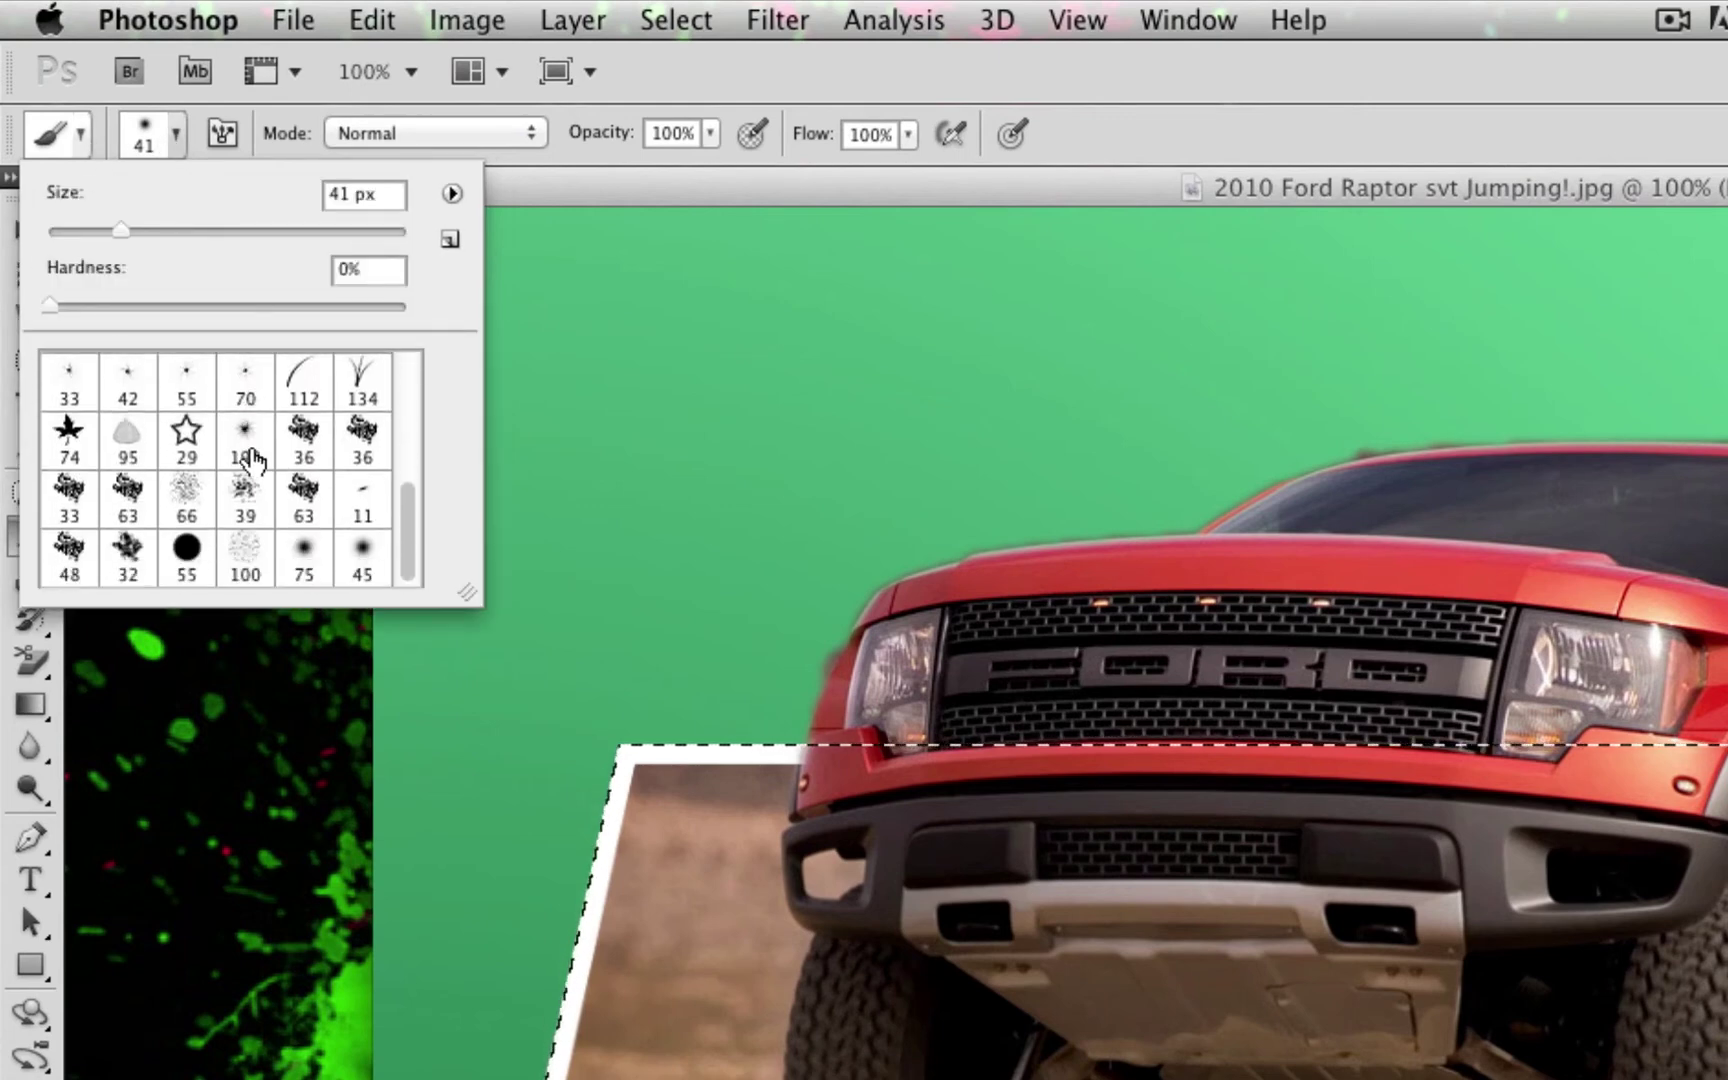
{"action": "scroll", "coordinate": [247, 451], "scroll_direction": "up", "scroll_amount": 5}
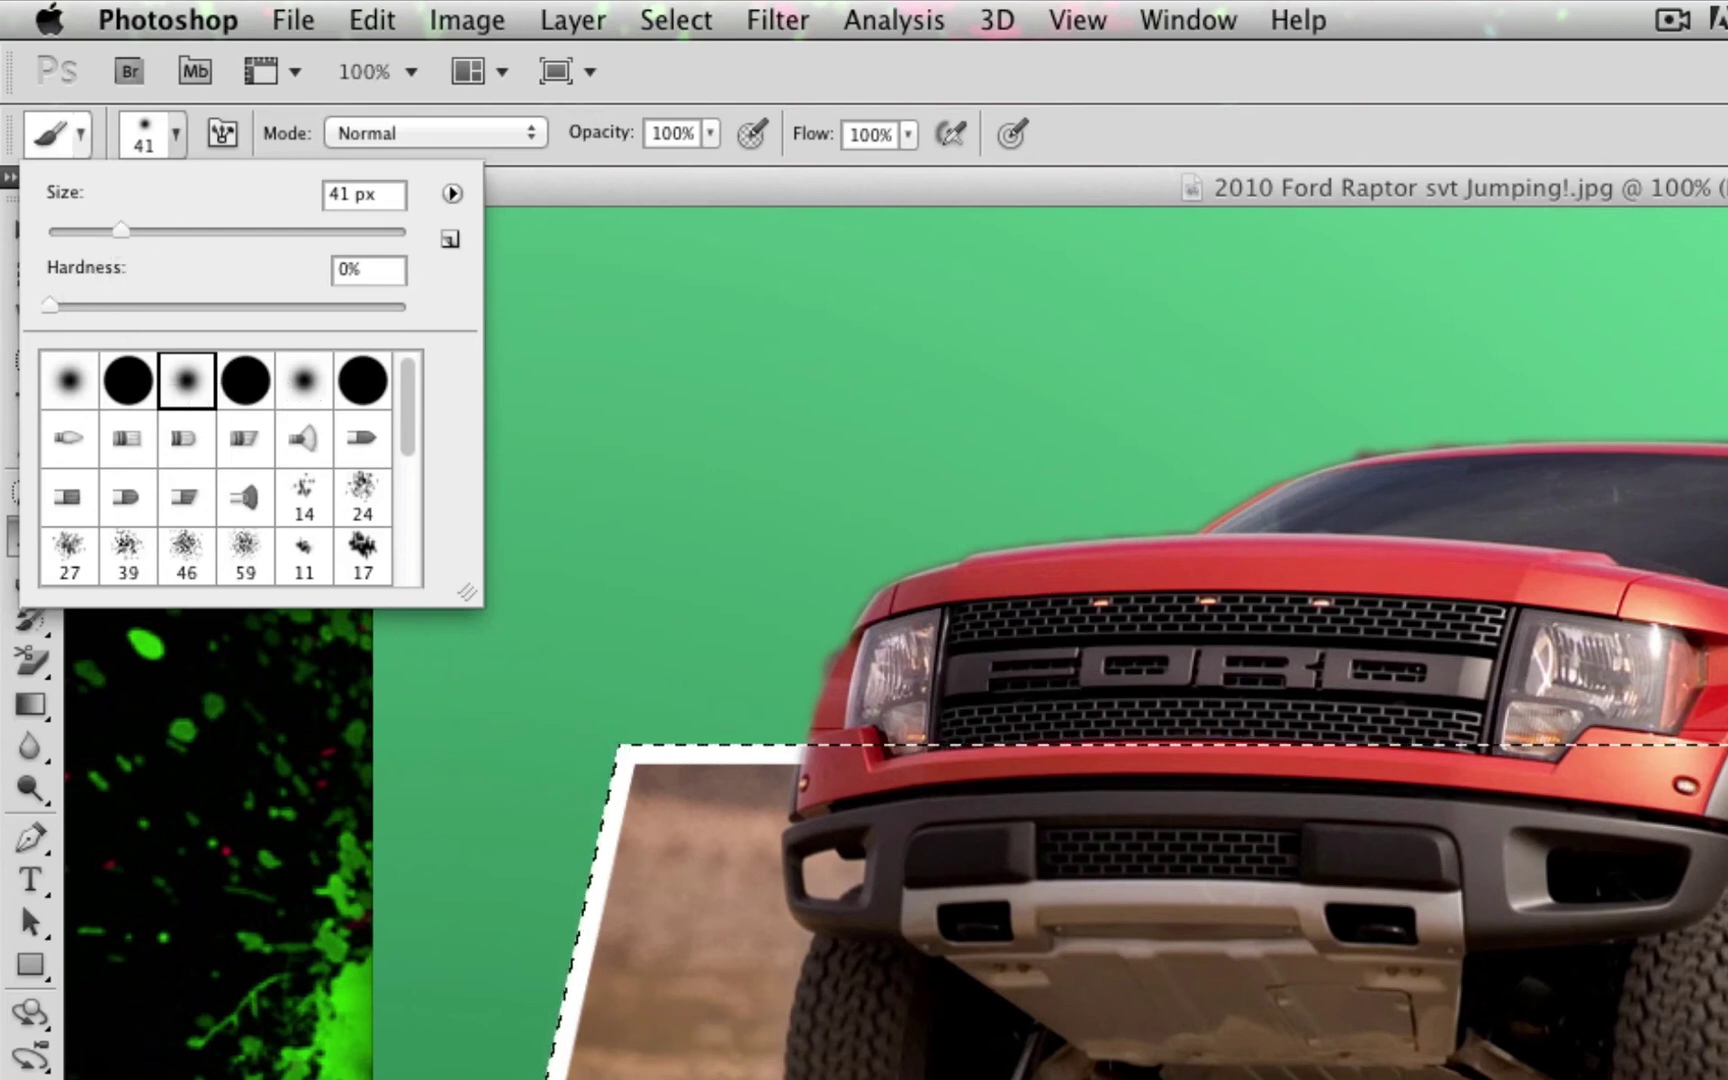
{"action": "left_click_drag", "start_coordinate": [119, 229], "coordinate": [127, 229]}
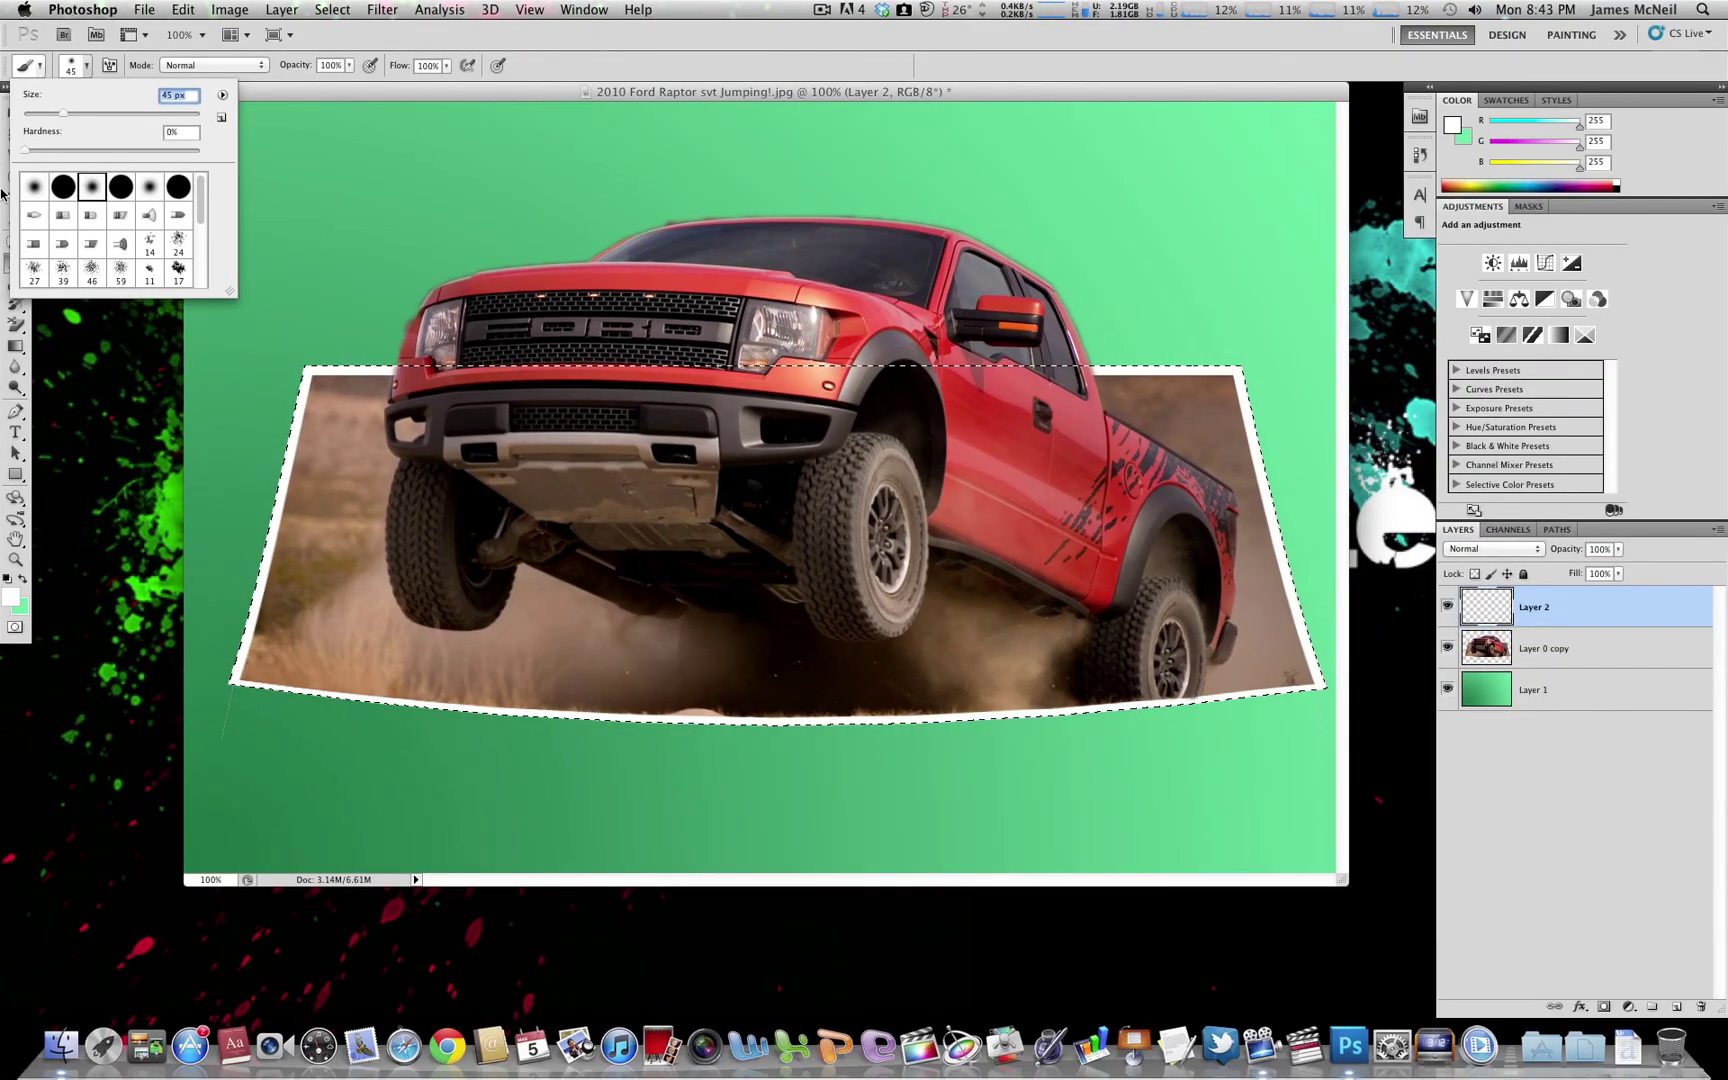
Reset colours to black and white, drag Layer 2 below Layer 1, and deselect.
{"action": "left_click", "coordinate": [82, 68]}
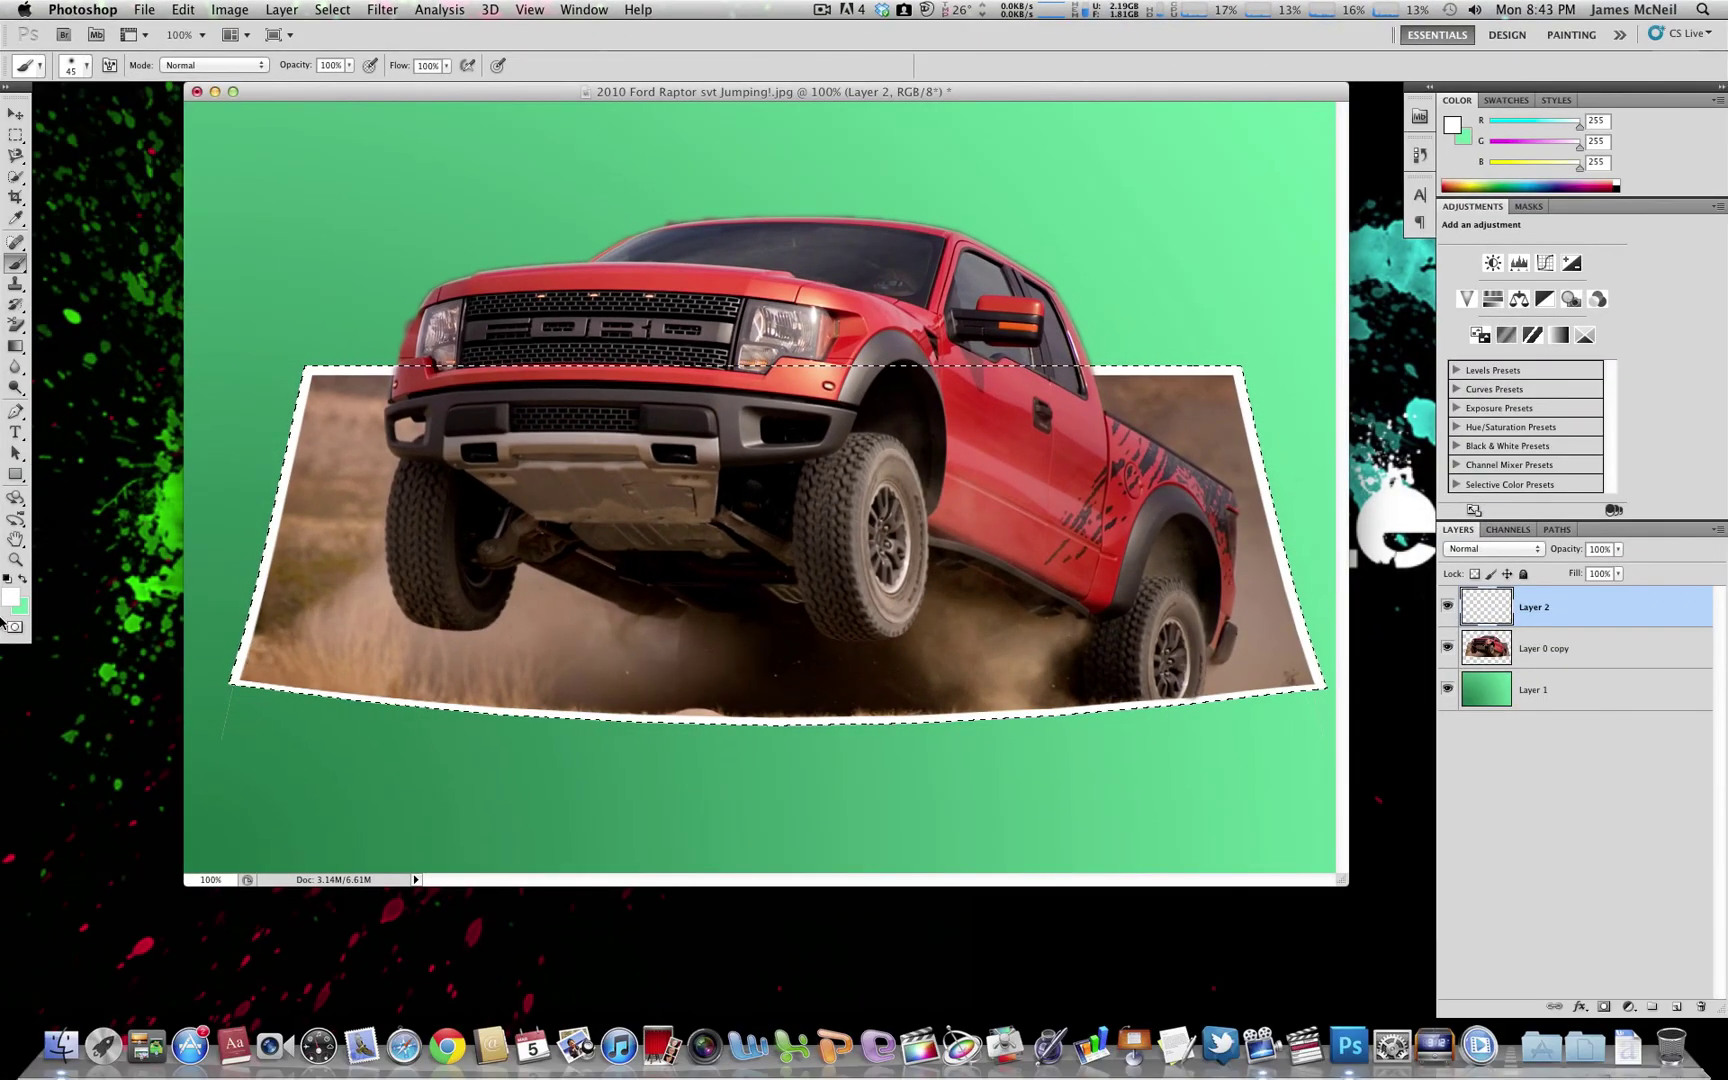
{"action": "left_click", "coordinate": [7, 580]}
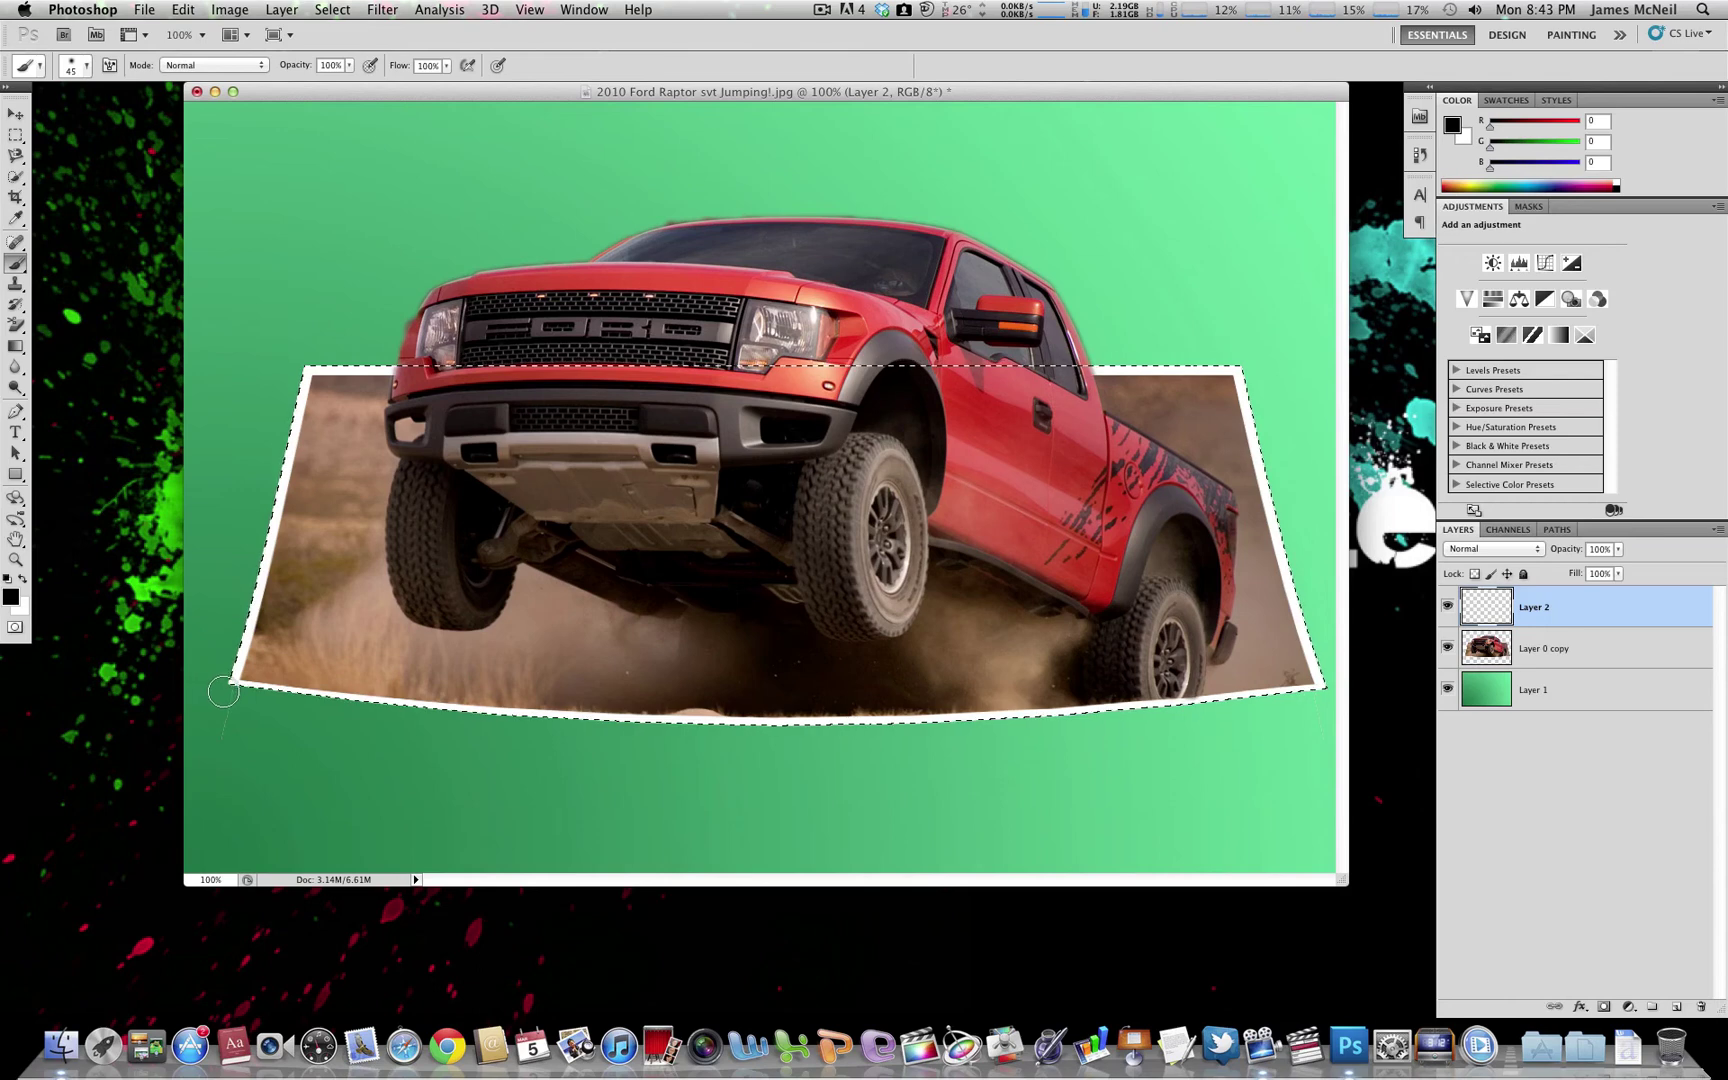
{"action": "left_click_drag", "start_coordinate": [1487, 607], "coordinate": [1518, 714]}
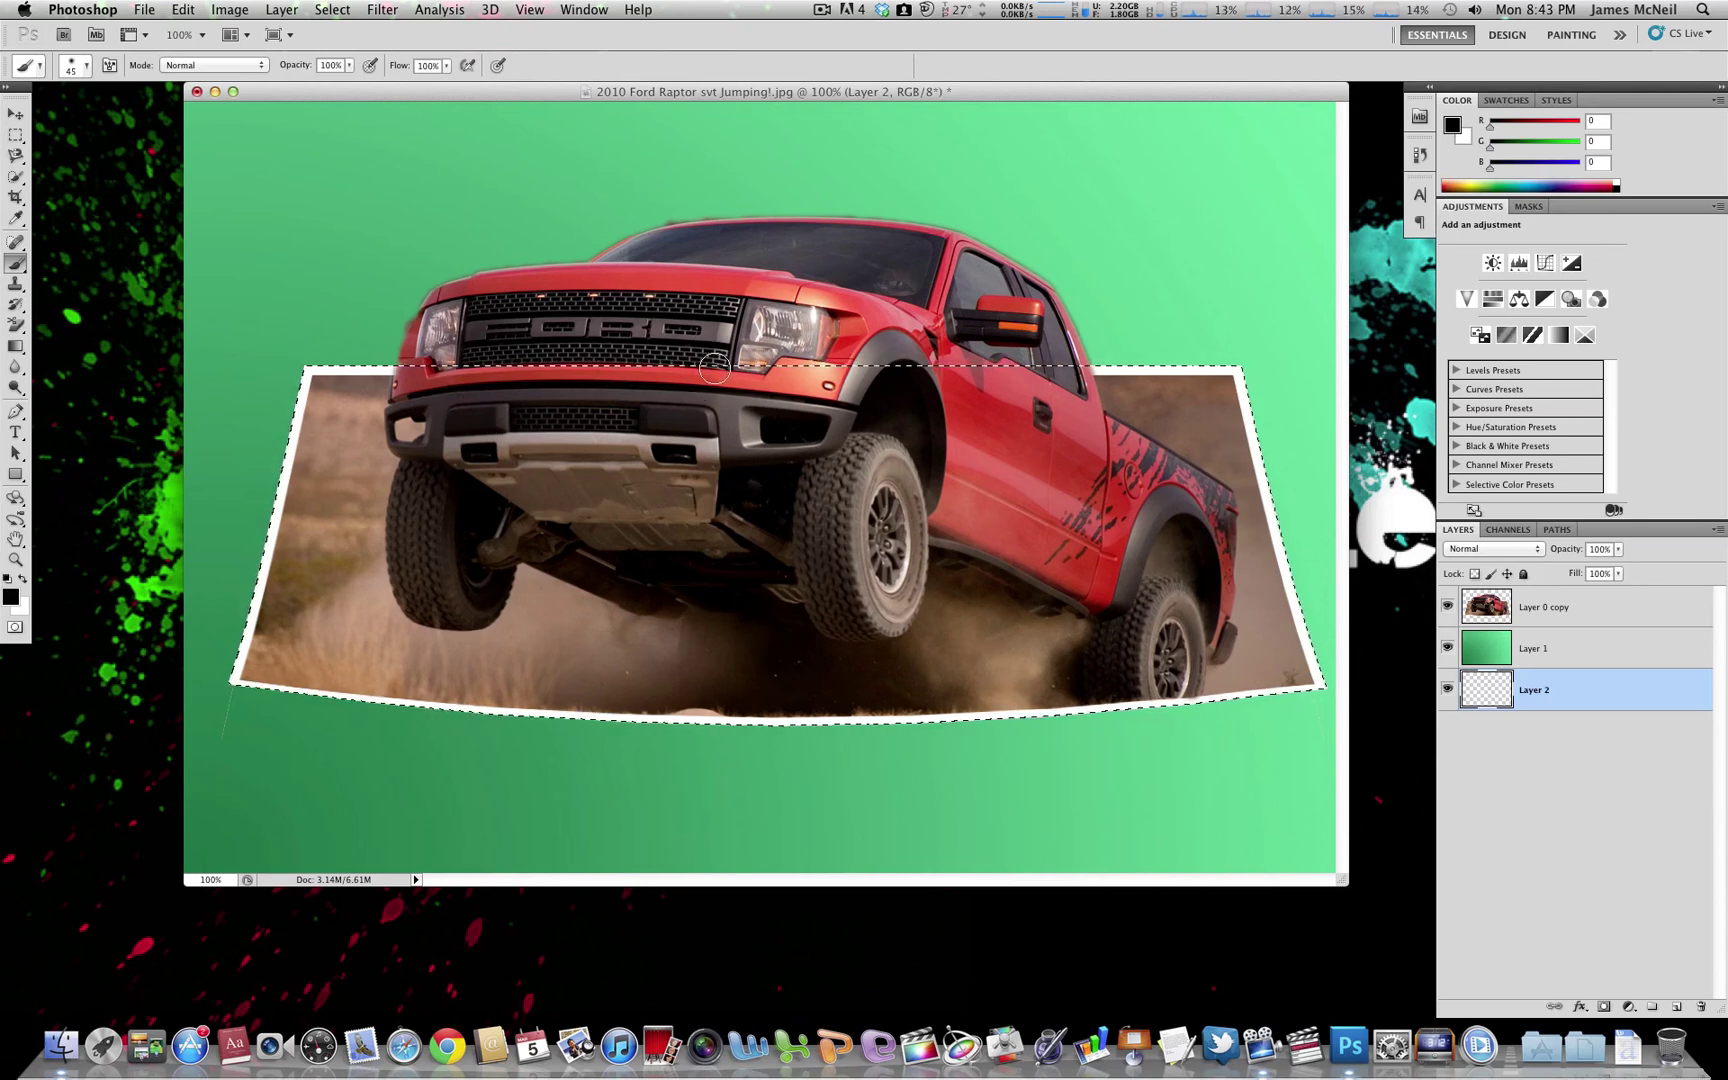
{"action": "key", "text": "super+d"}
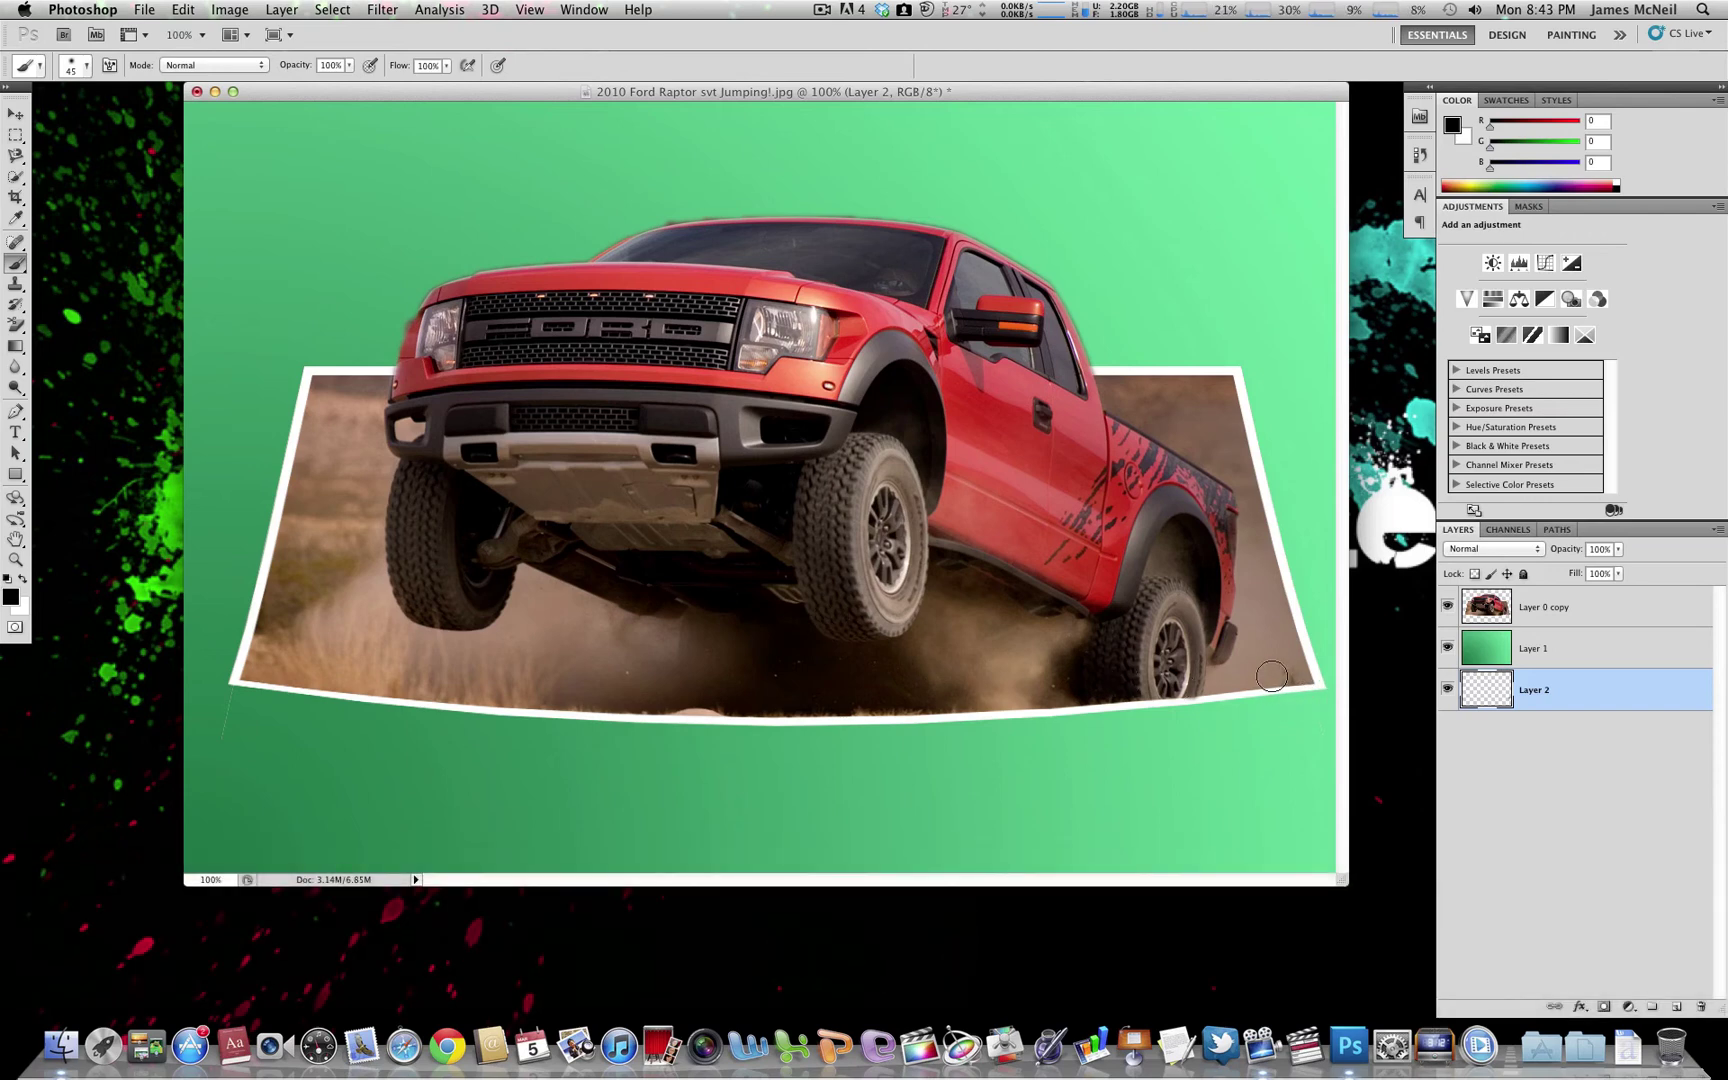
Place Layer 2 between Layer 0 copy and Layer 1 and brush black along the photo's bottom edge.
{"action": "left_click_drag", "start_coordinate": [1557, 698], "coordinate": [1547, 652]}
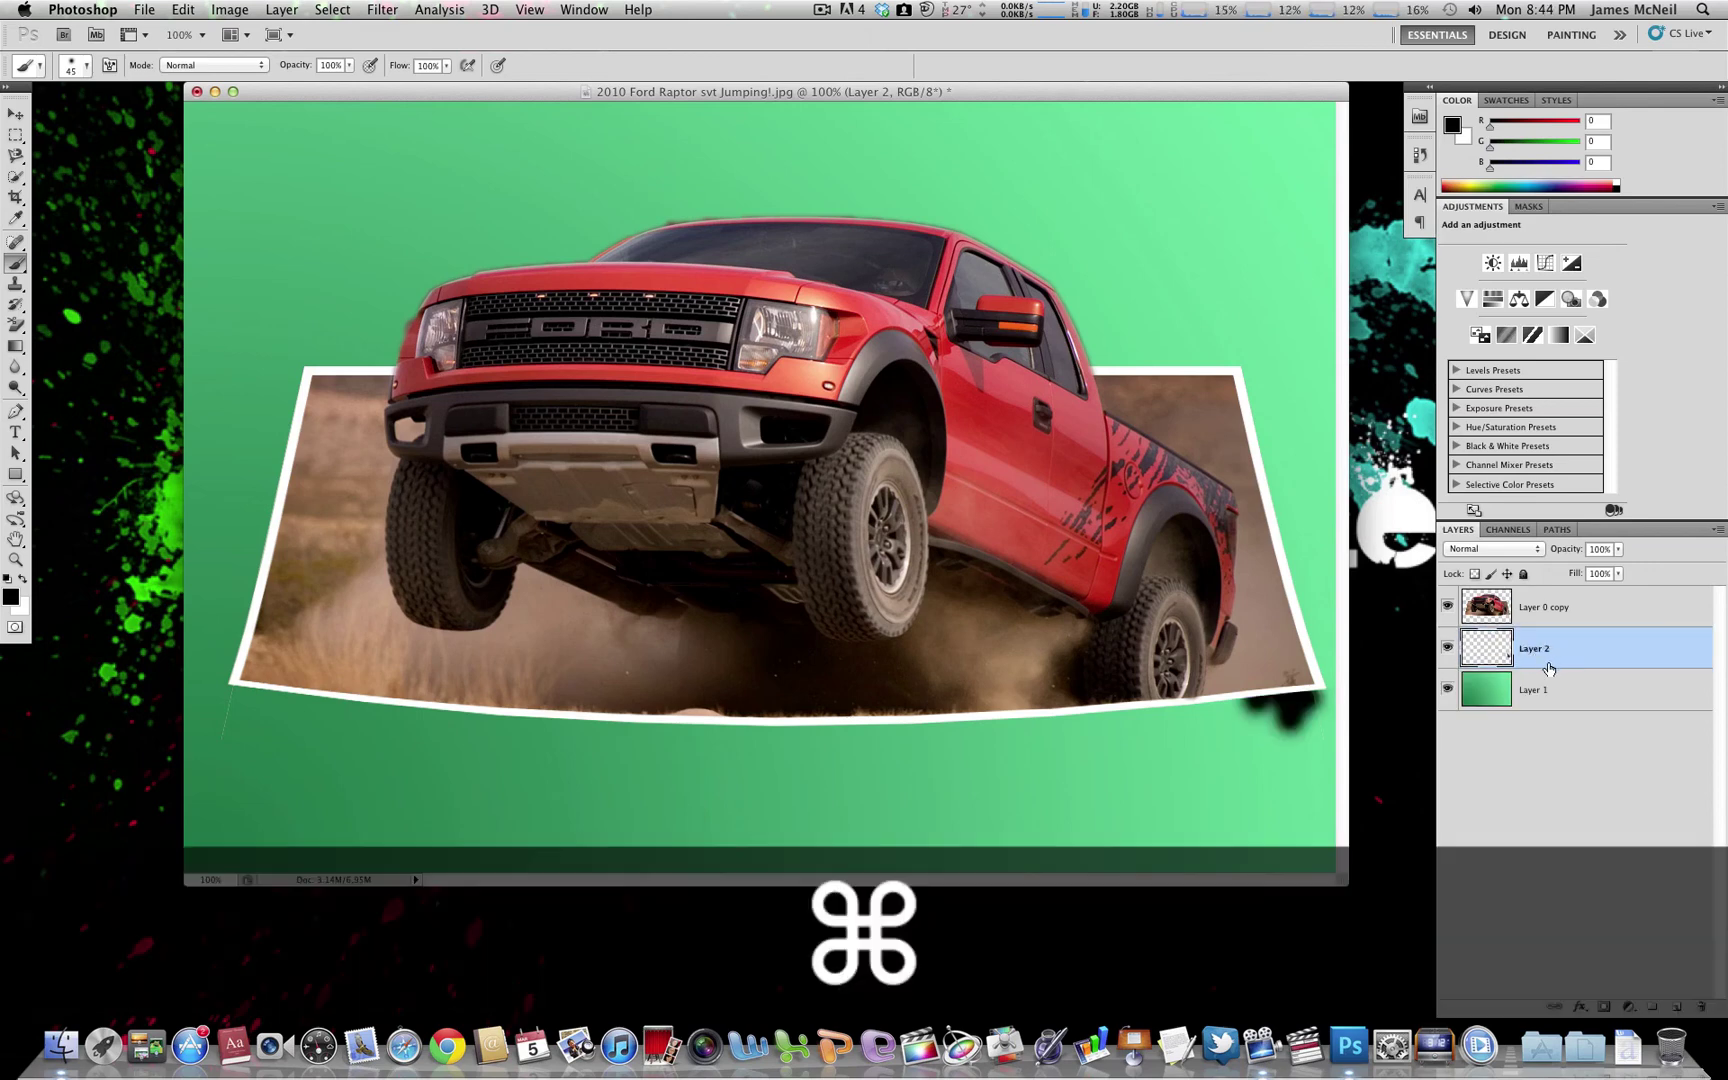
{"action": "key", "text": "super+alt+z"}
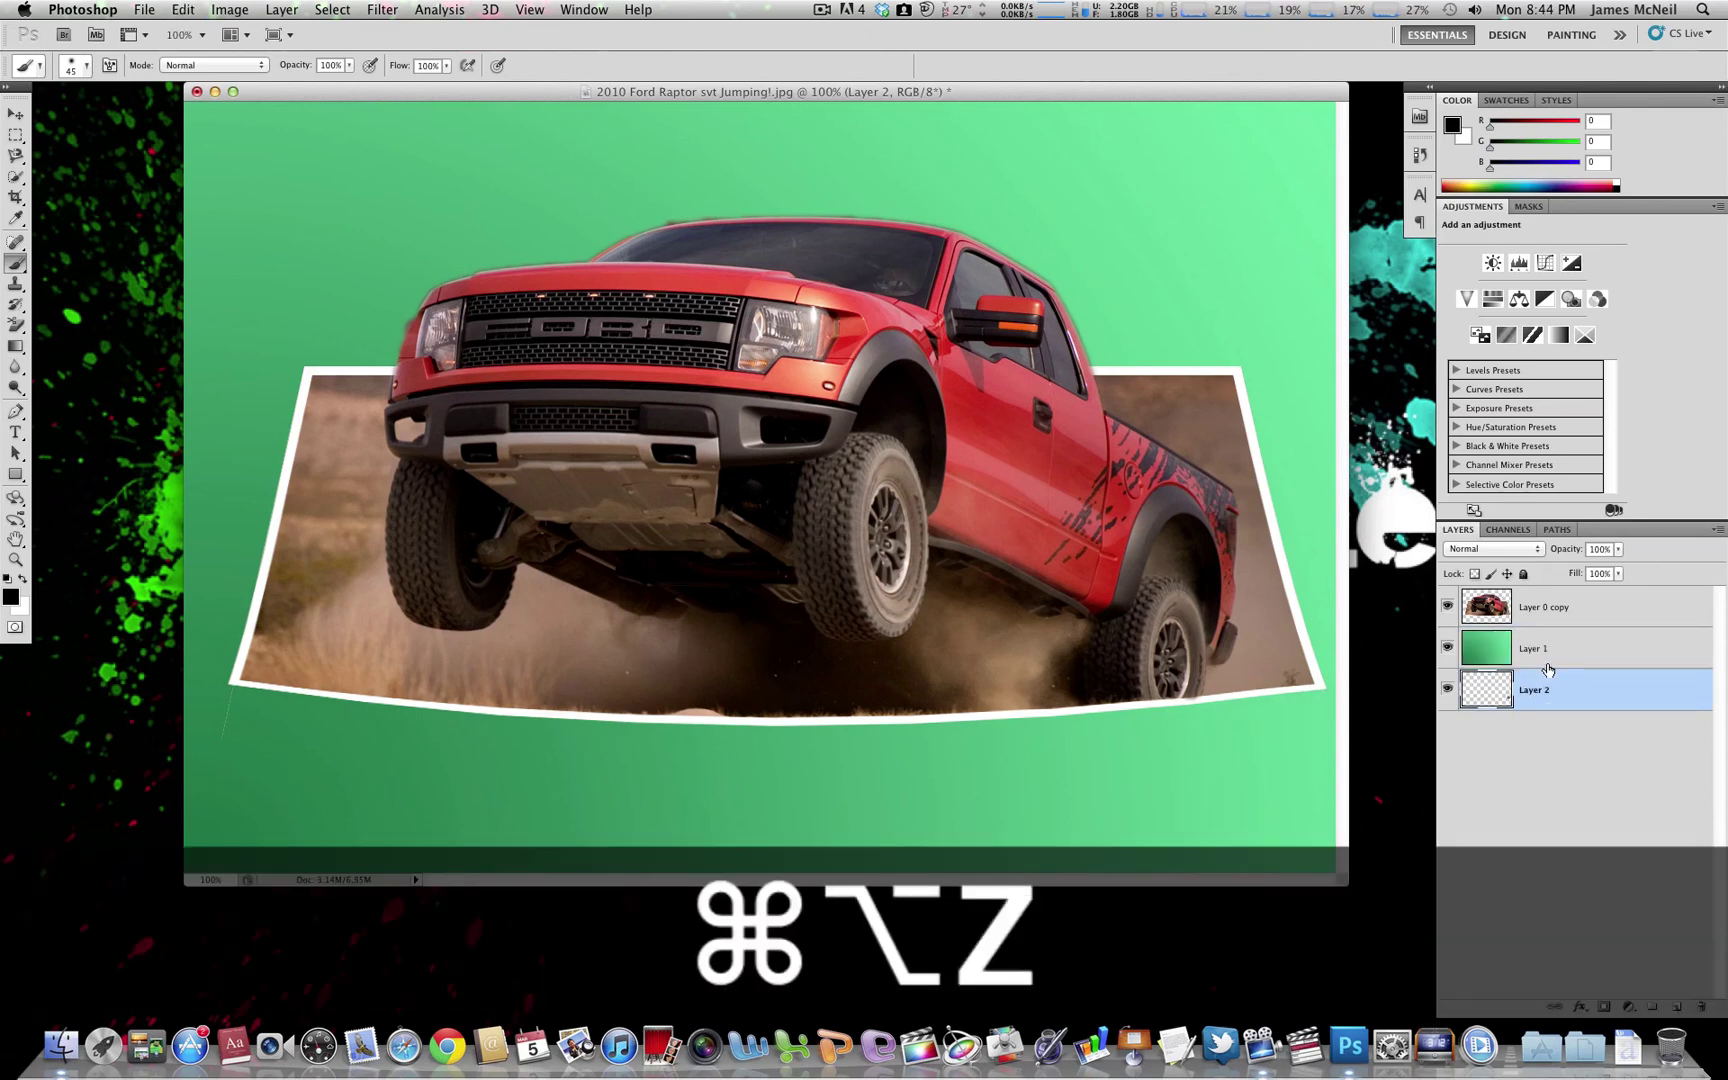
{"action": "left_click_drag", "start_coordinate": [1557, 698], "coordinate": [1552, 636]}
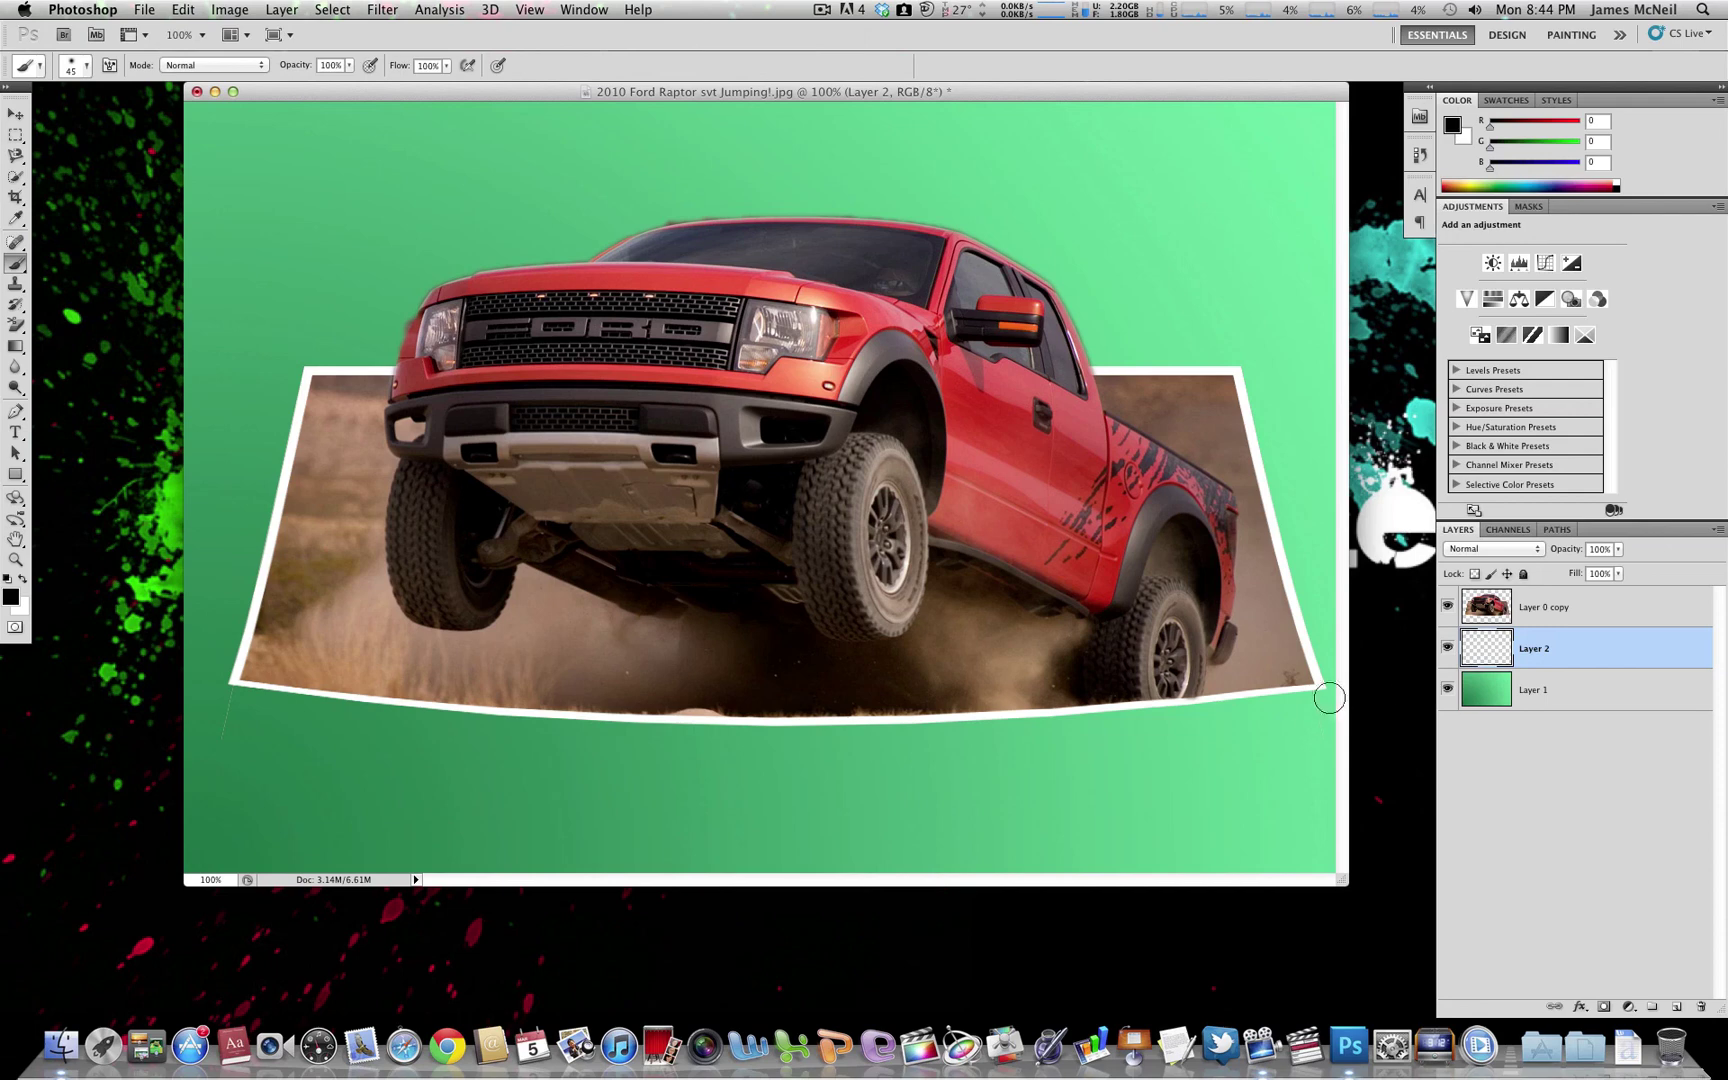
{"action": "mouse_move", "coordinate": [1305, 699]}
{"action": "left_mouse_down"}
{"action": "mouse_move", "coordinate": [777, 719]}
{"action": "mouse_move", "coordinate": [240, 689]}
{"action": "left_mouse_up"}
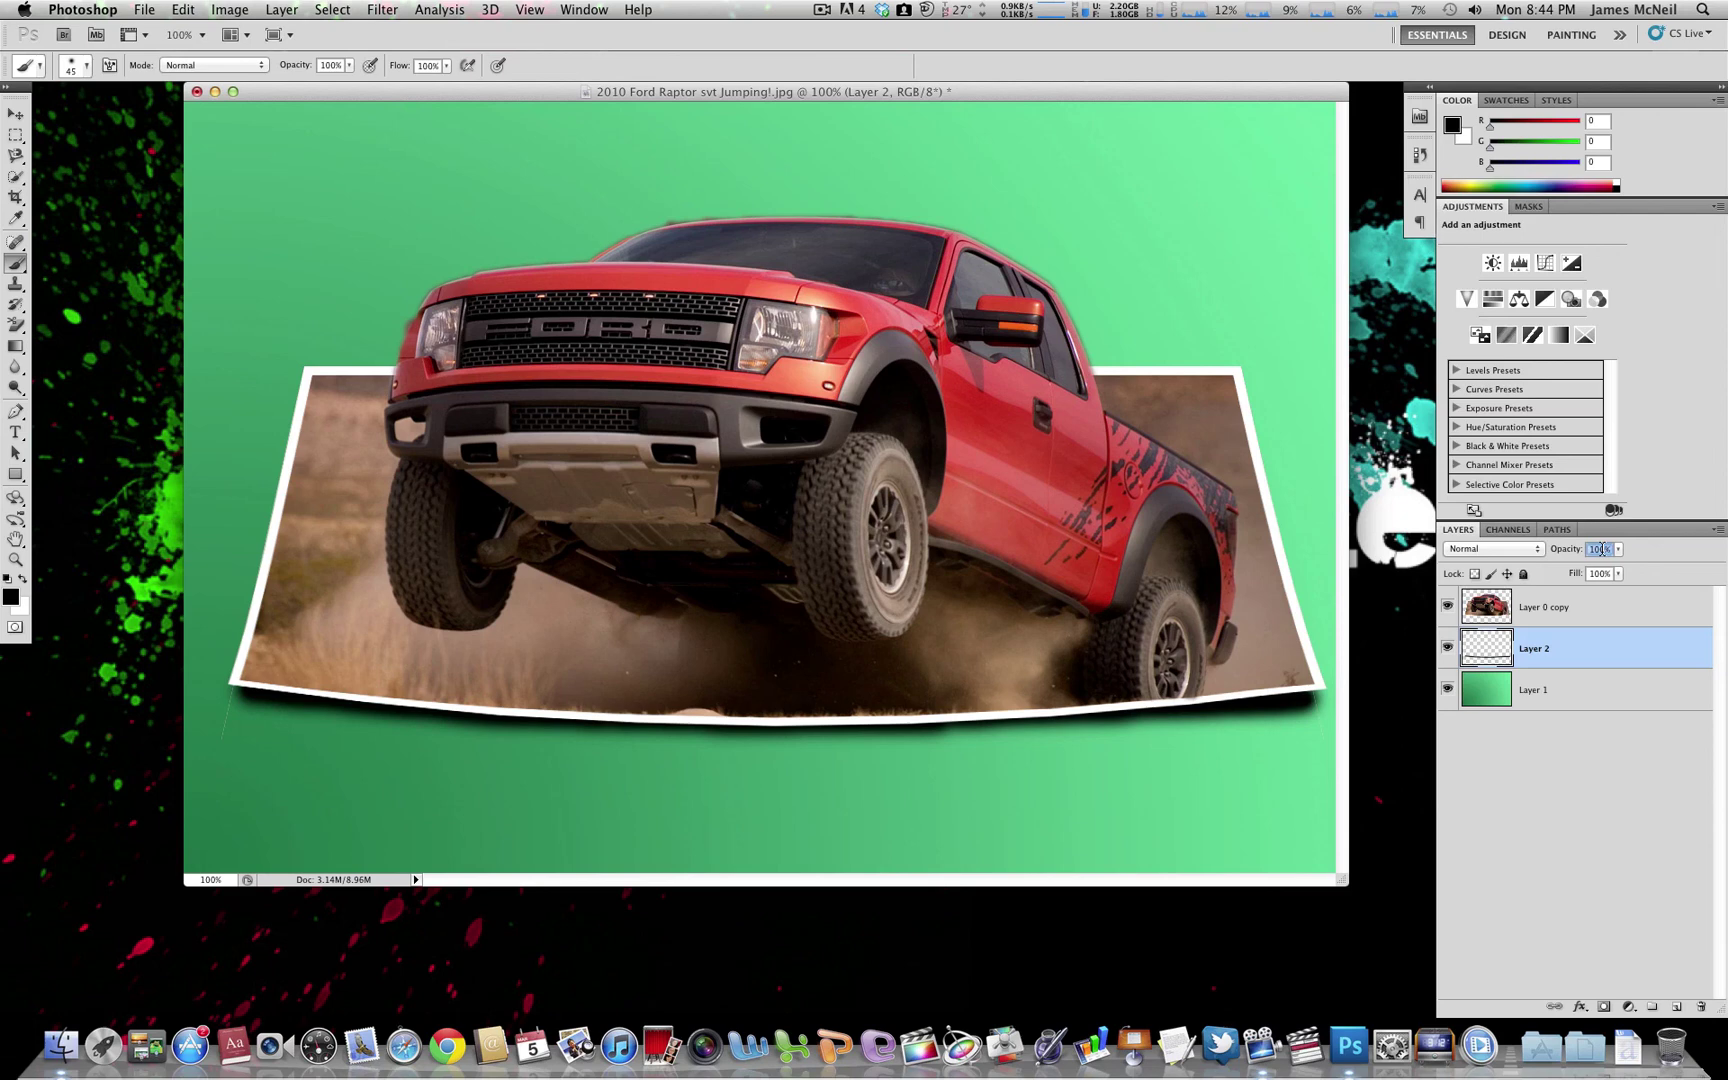
Lower Layer 2's opacity to 68% to soften the shadow.
{"action": "type", "text": "60"}
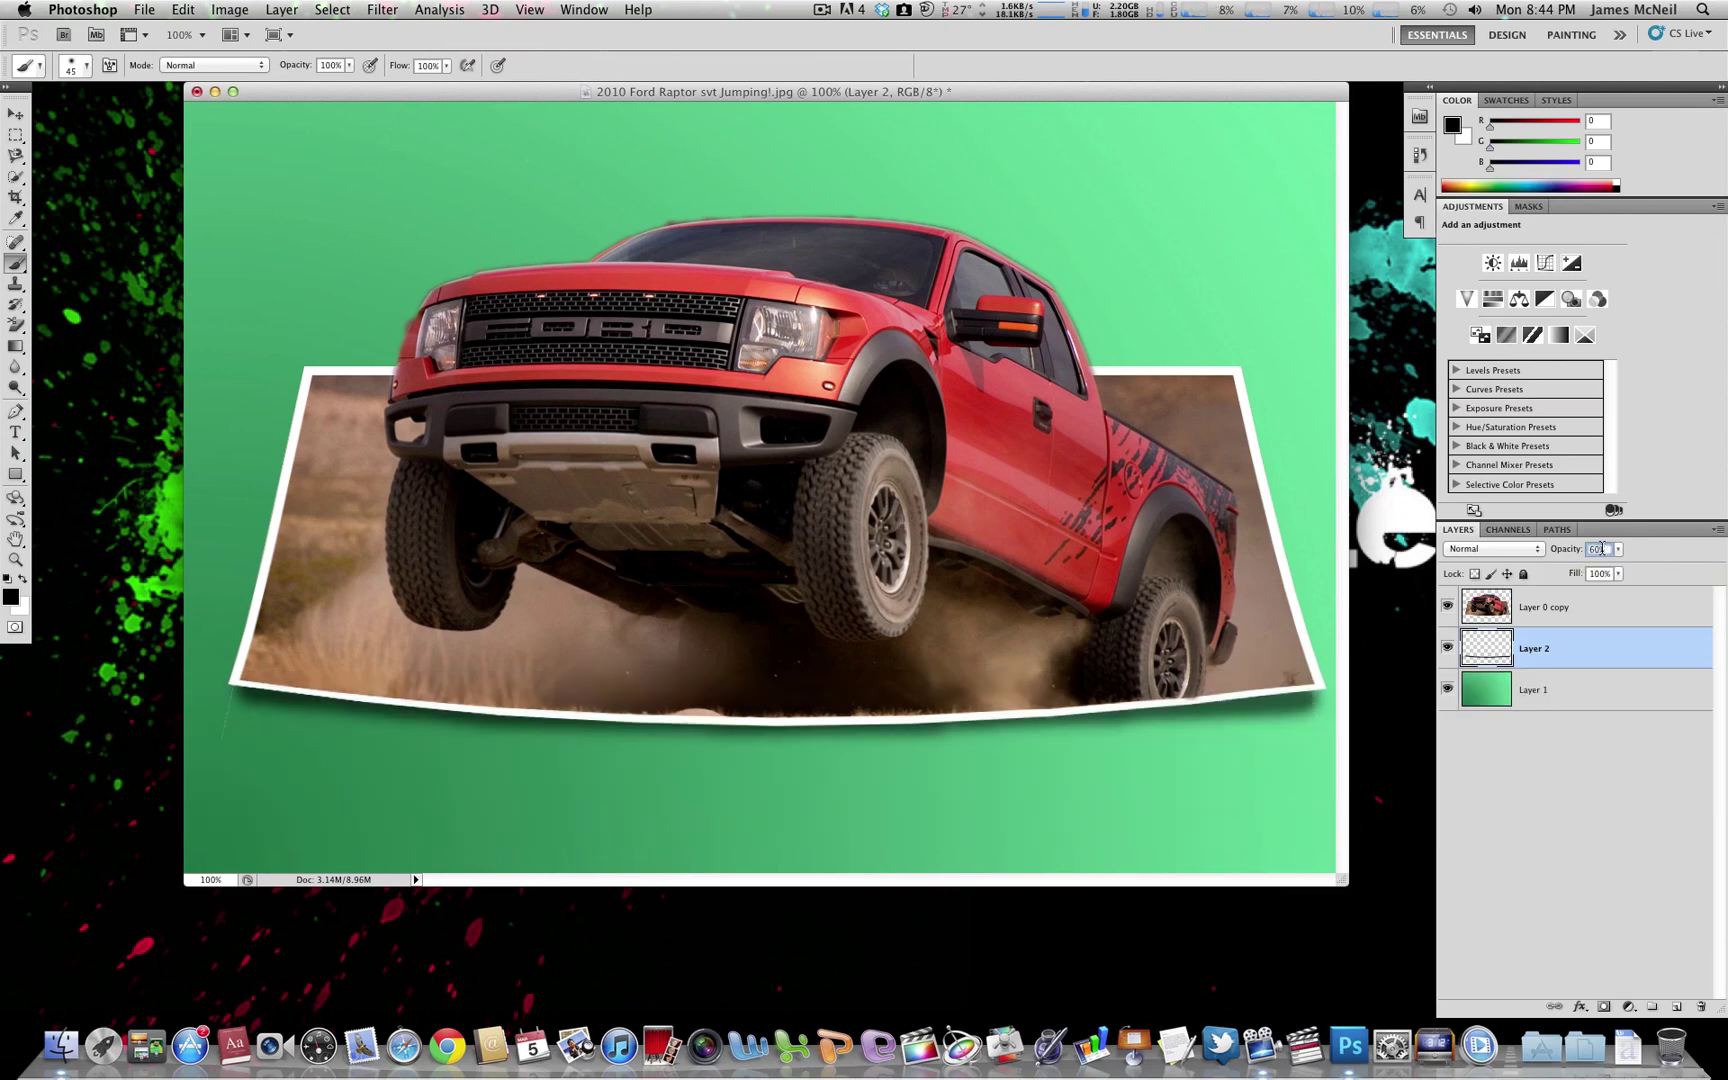
{"action": "type", "text": "6"}
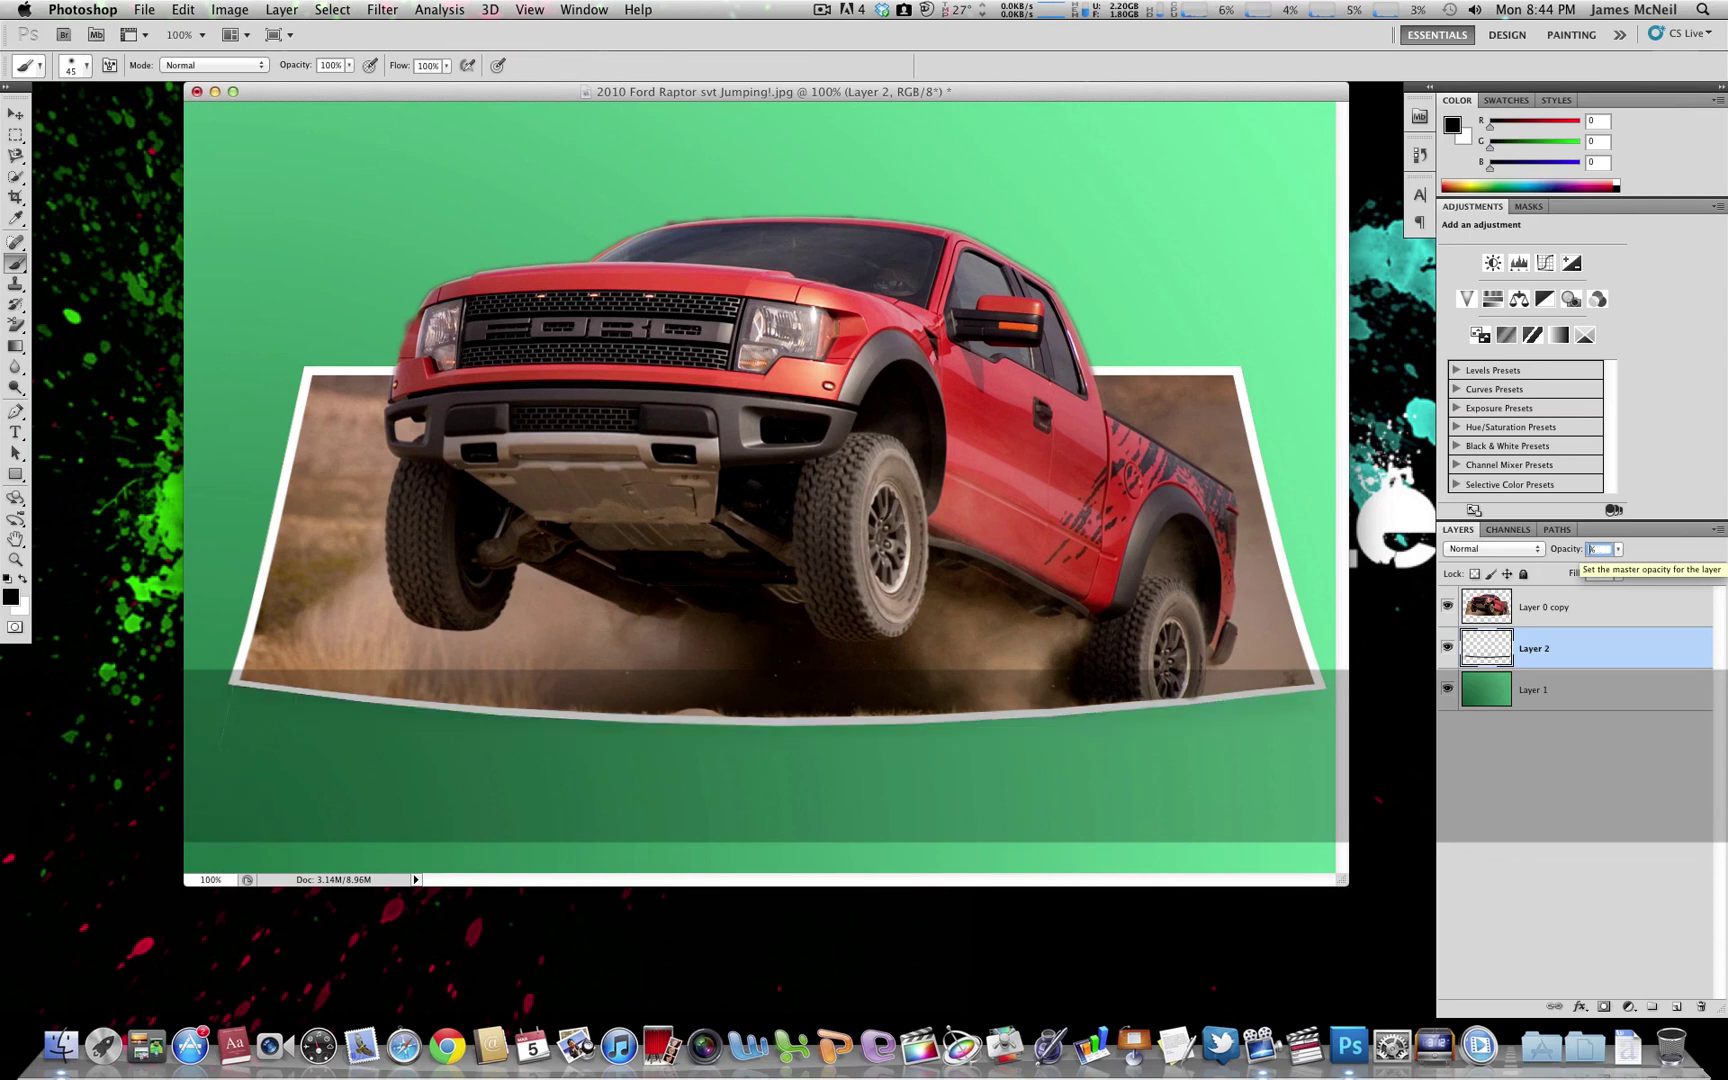
{"action": "type", "text": "770"}
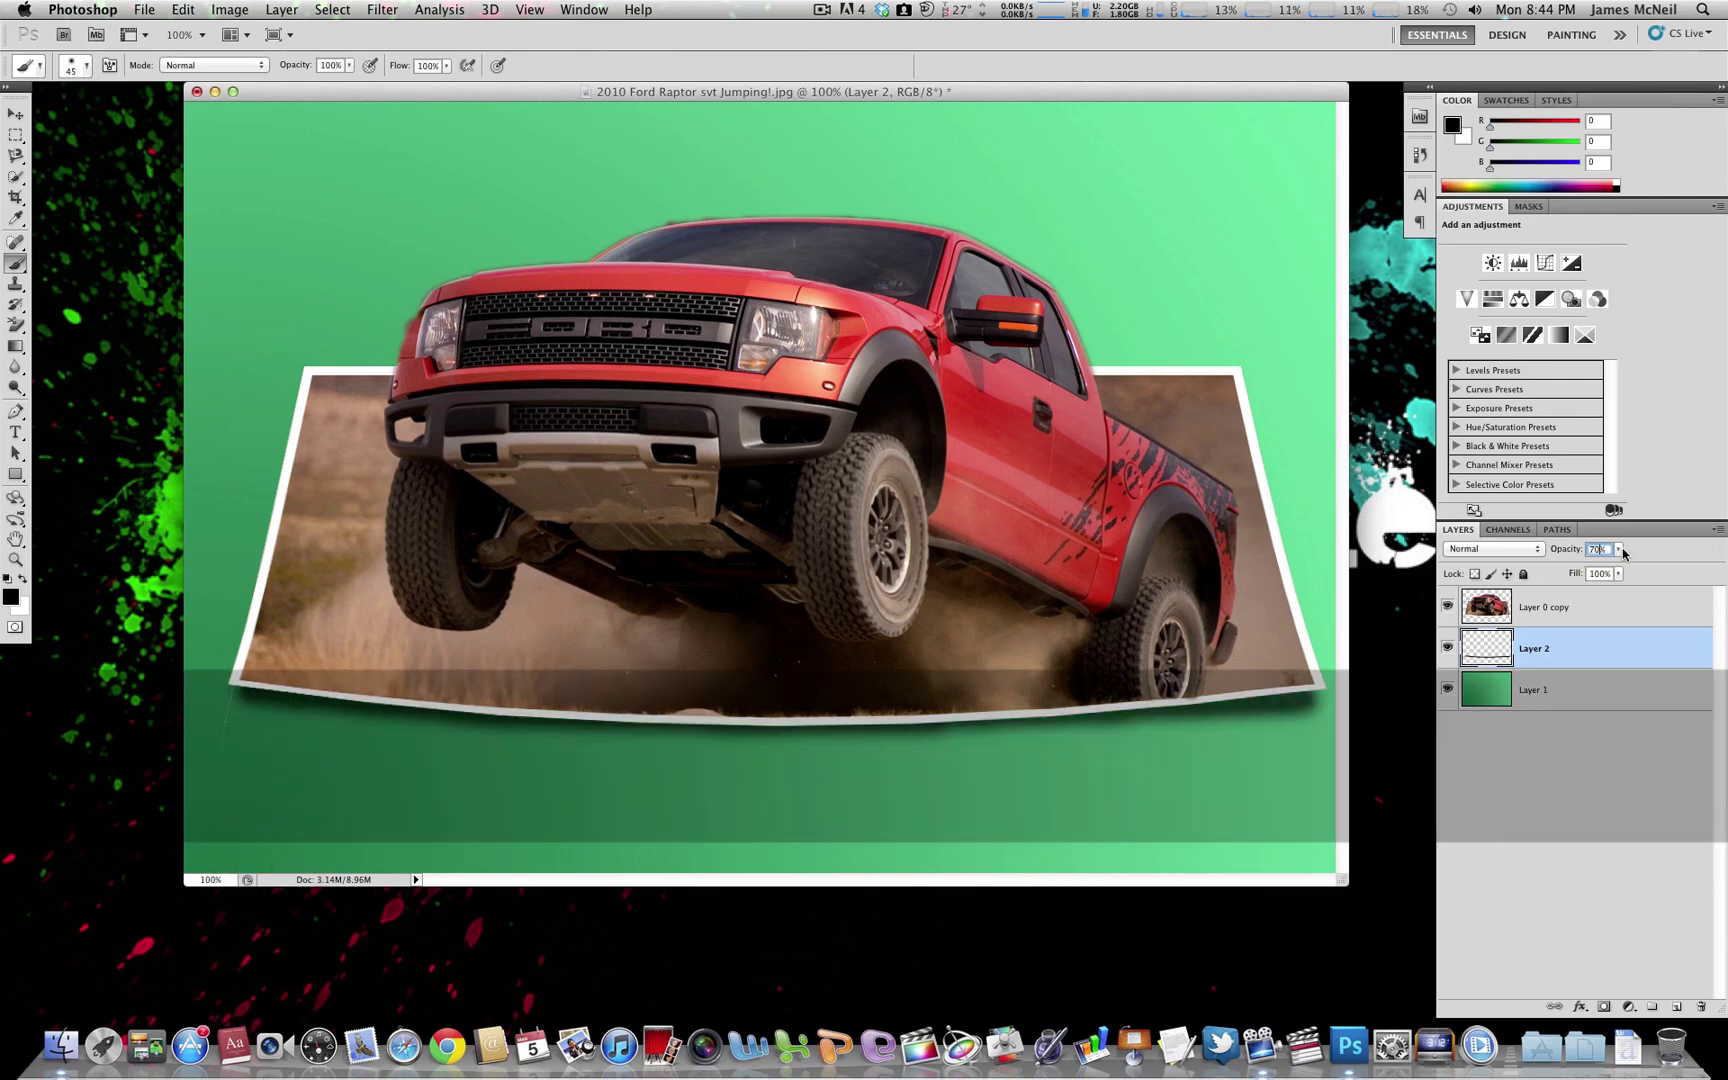
{"action": "left_click", "coordinate": [1619, 549]}
{"action": "left_click_drag", "start_coordinate": [1620, 567], "coordinate": [1617, 570]}
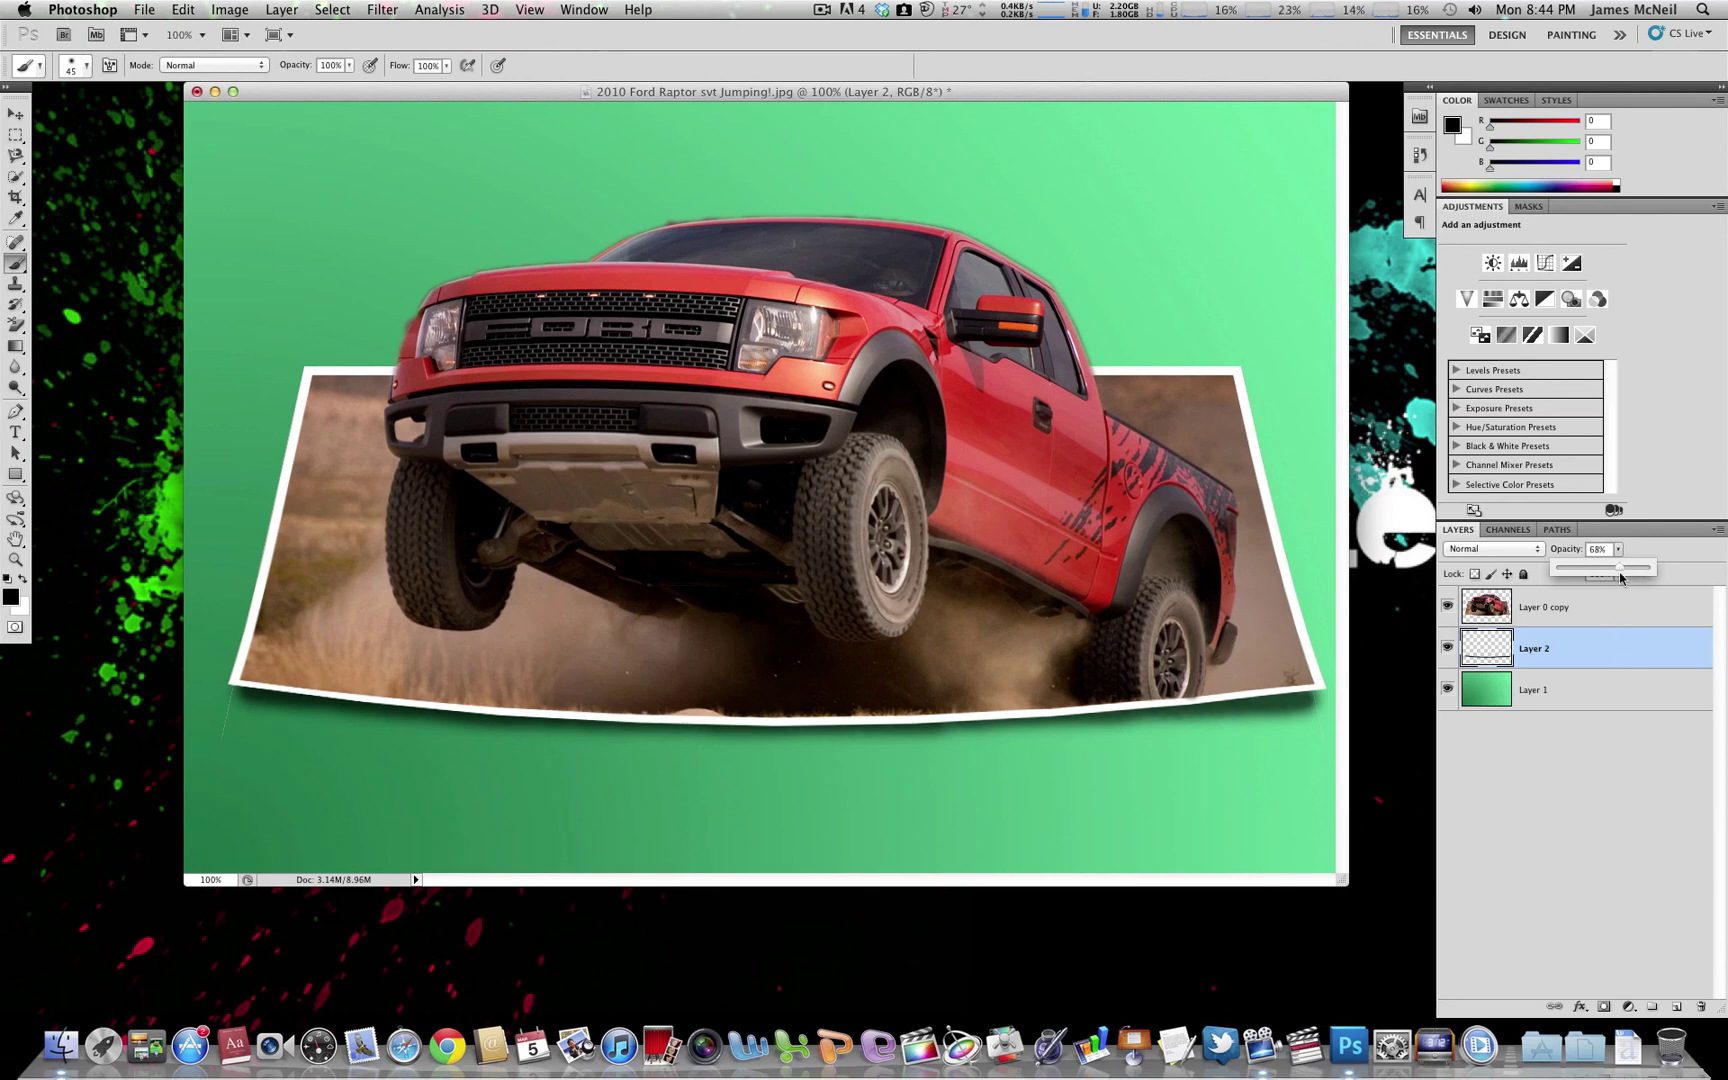
{"action": "left_click", "coordinate": [1620, 762]}
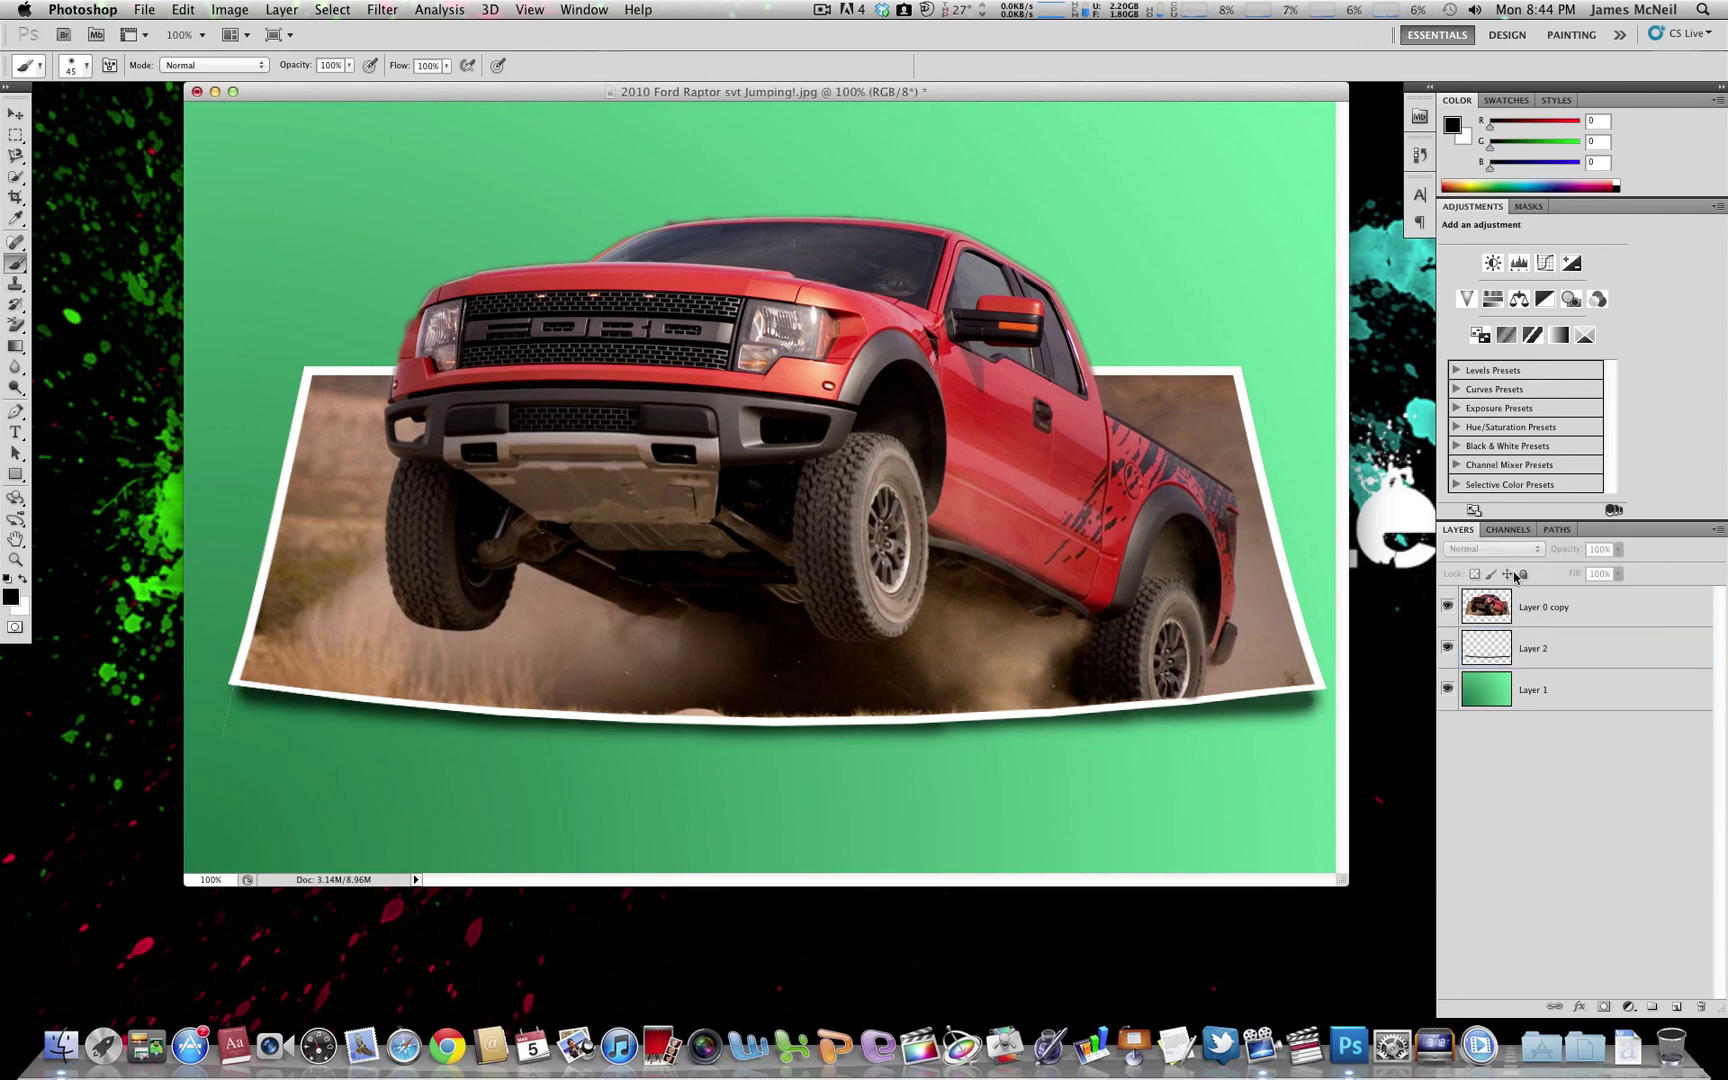
{"action": "left_click", "coordinate": [1541, 655]}
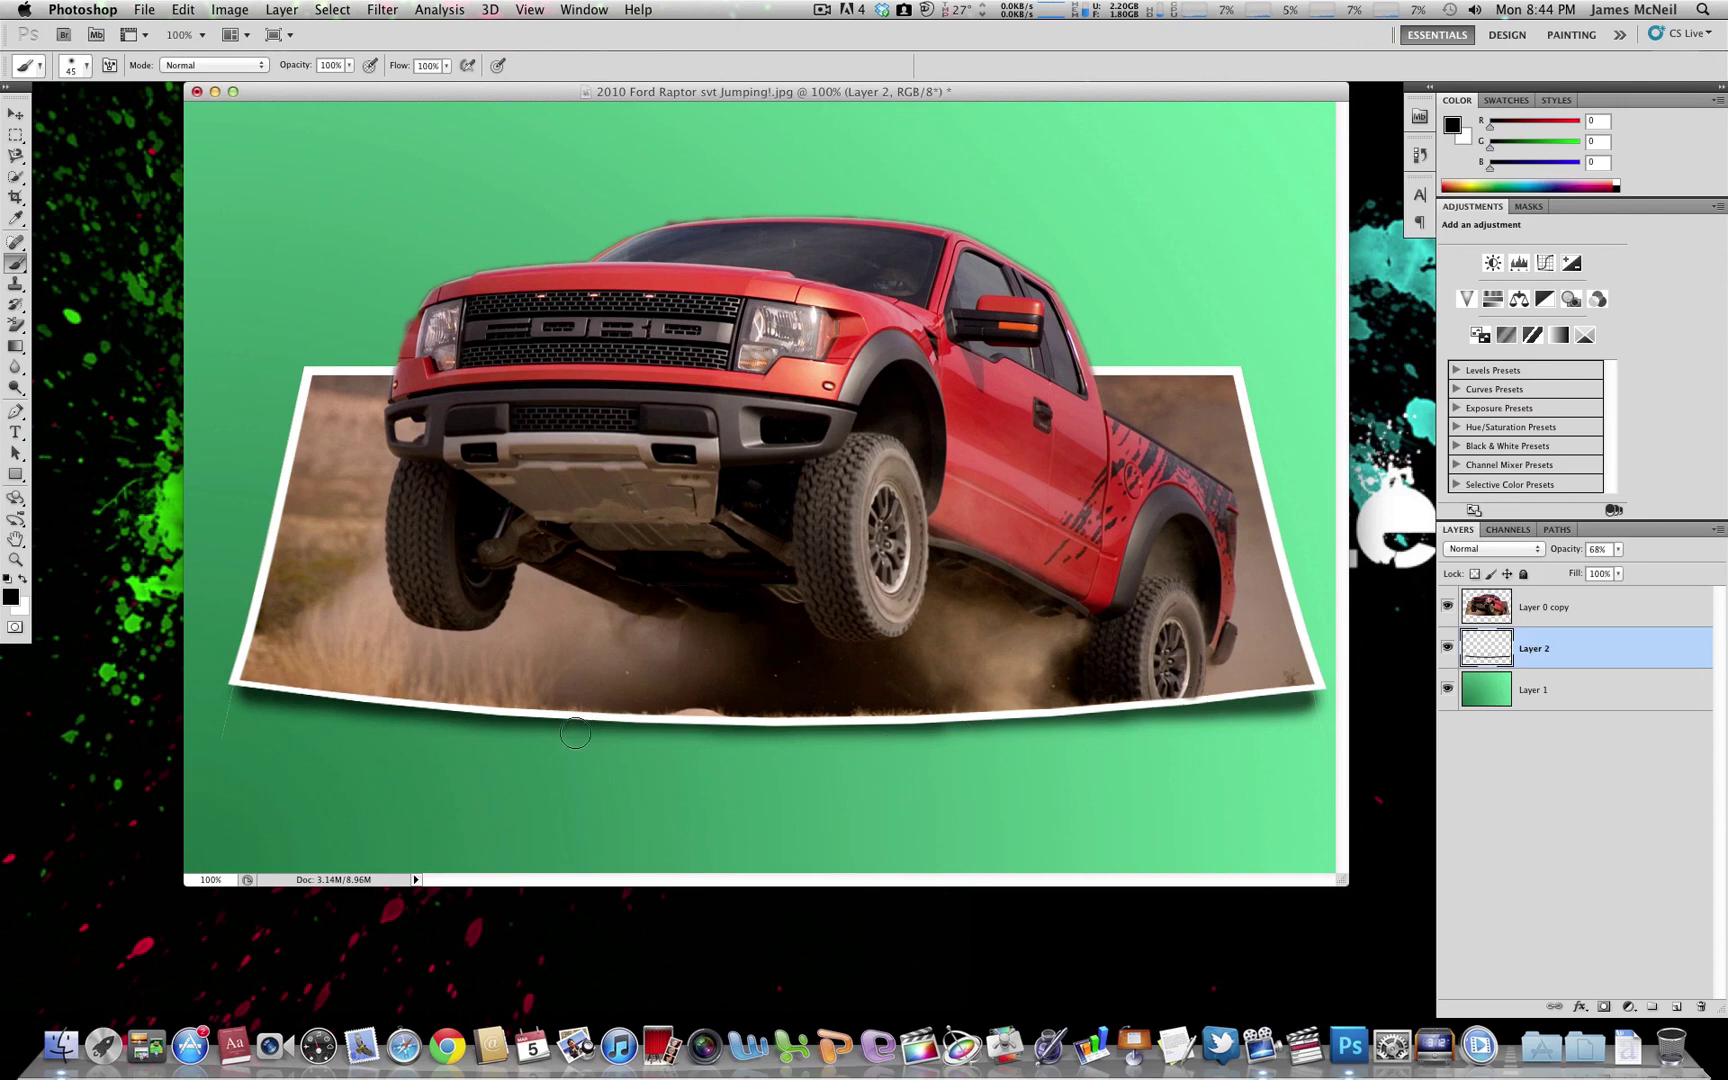
{"action": "left_click", "coordinate": [1590, 770]}
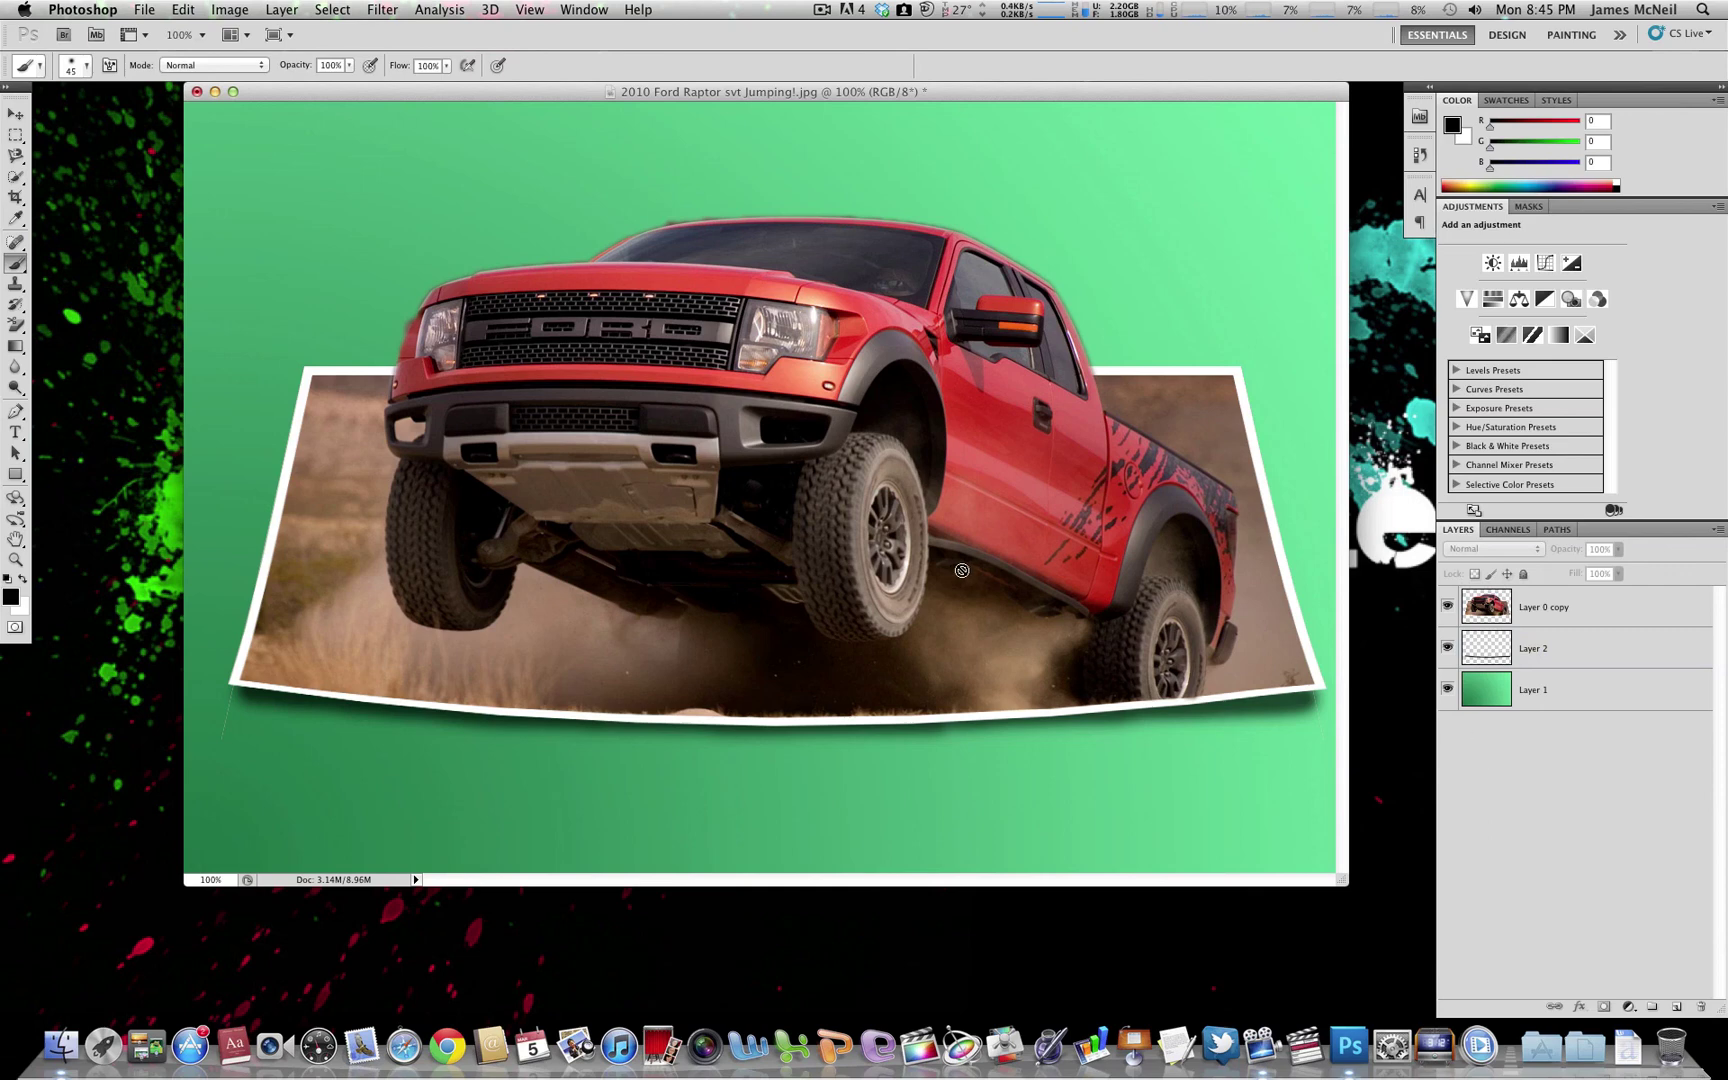